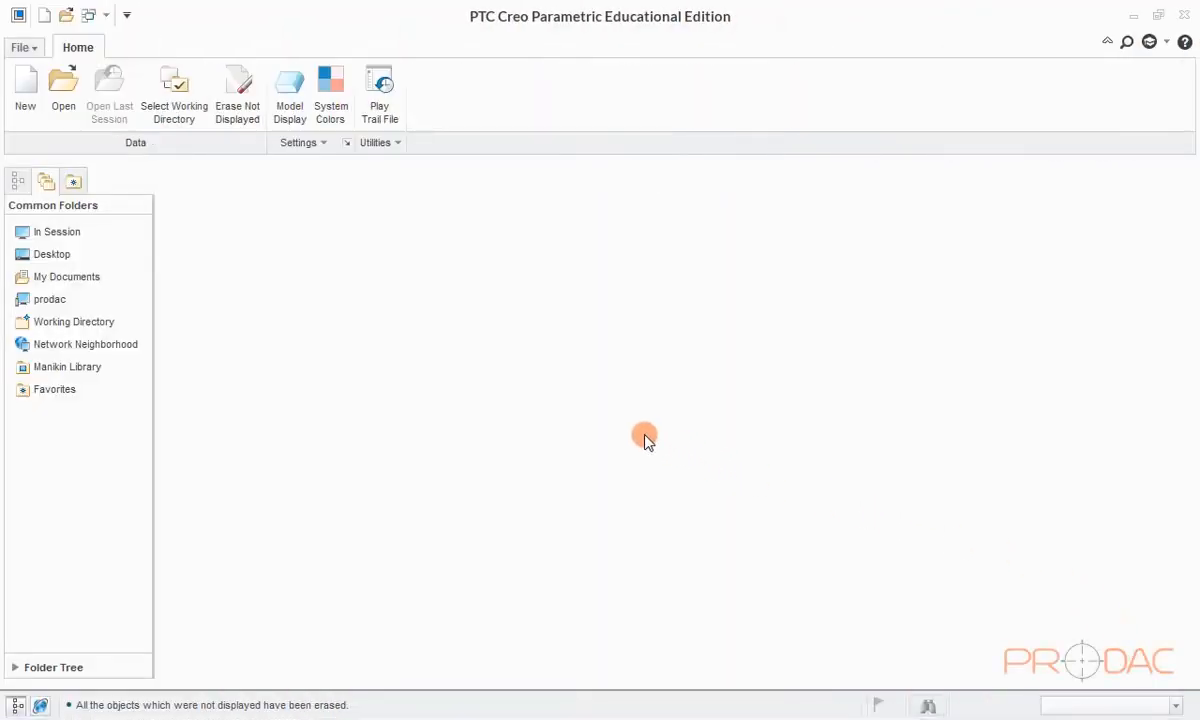
Step: Create a new sketch file named SKETCHING-LEARNING
{"action": "left_click", "coordinate": [27, 95]}
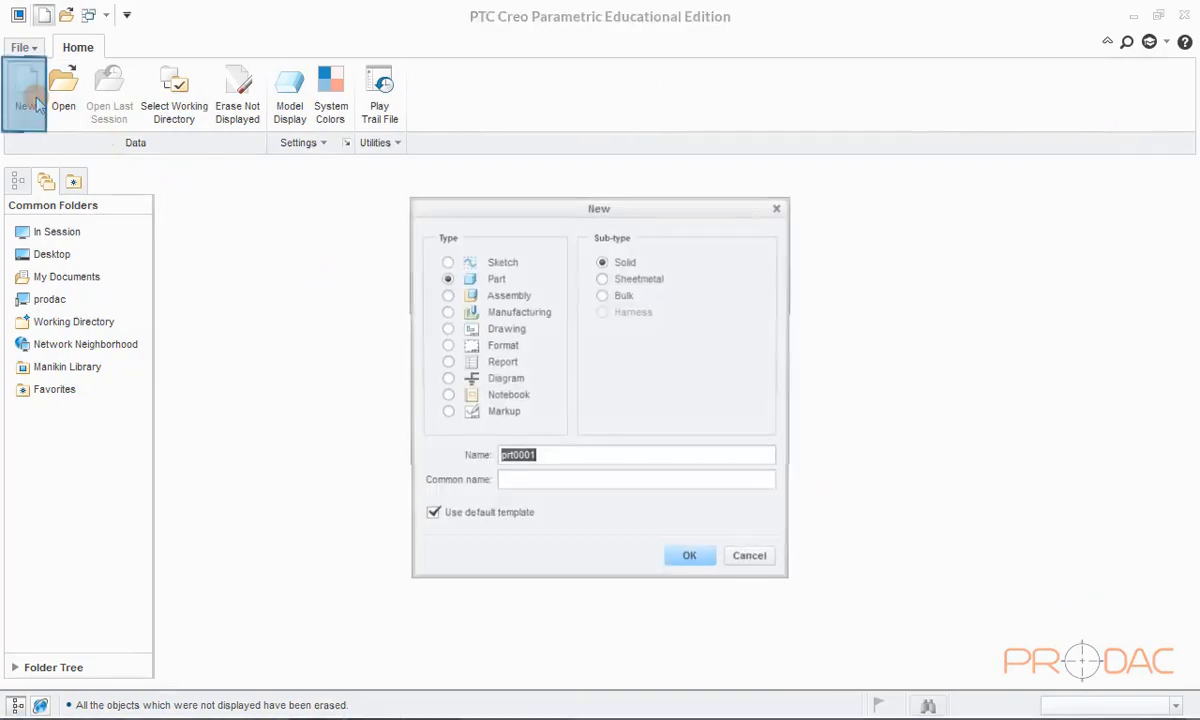
{"action": "left_click", "coordinate": [445, 261]}
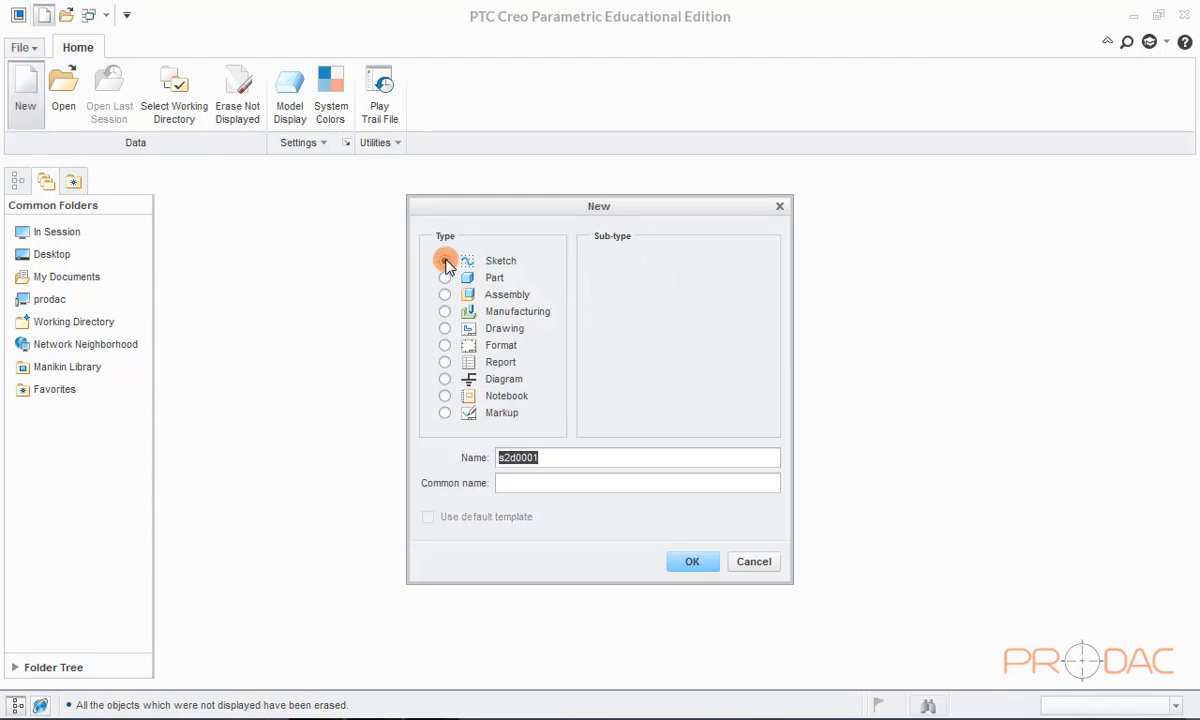
{"action": "left_click", "coordinate": [566, 457]}
{"action": "type", "text": "SKETCHING-LEARNING"}
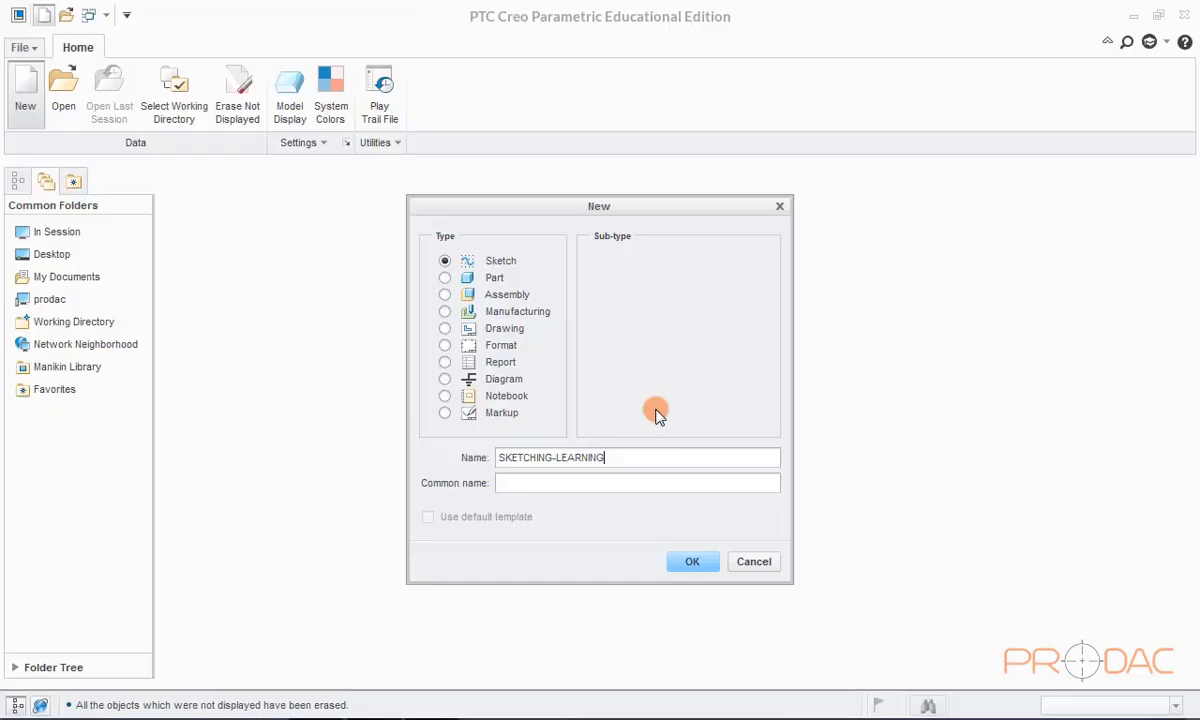
{"action": "left_click", "coordinate": [685, 563]}
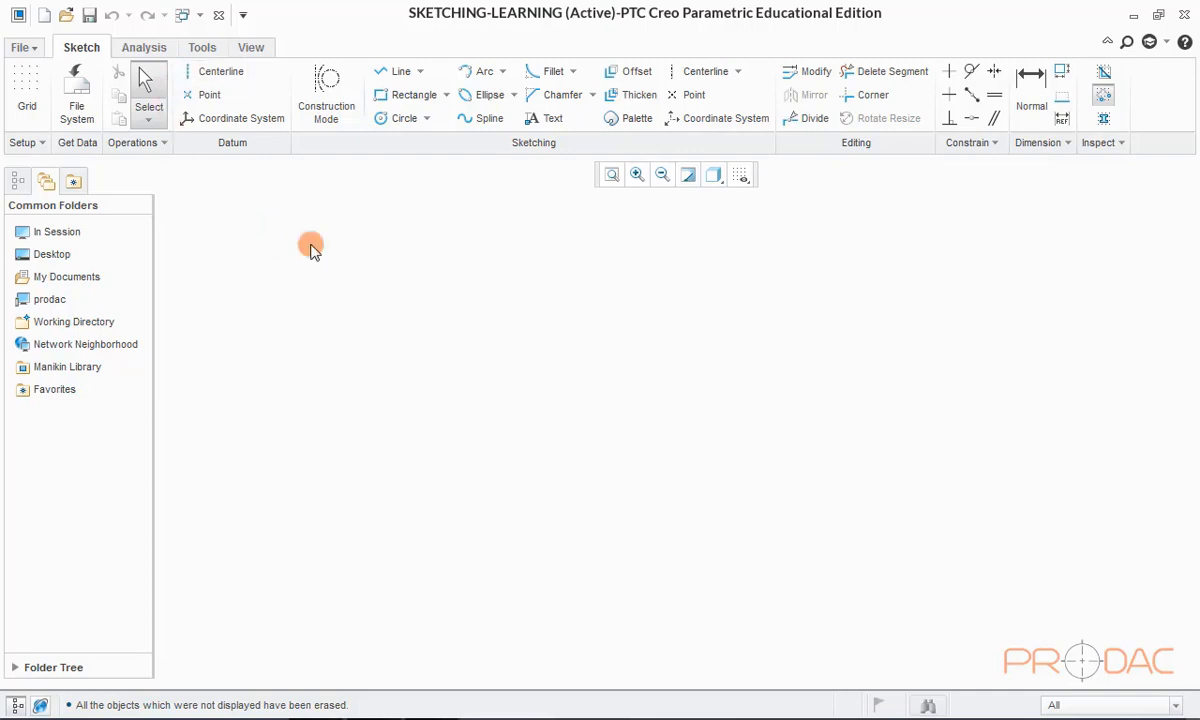
Step: Draw a horizontal and a vertical geometry centerline crossing each other near the middle of the sketch
{"action": "left_click", "coordinate": [184, 80]}
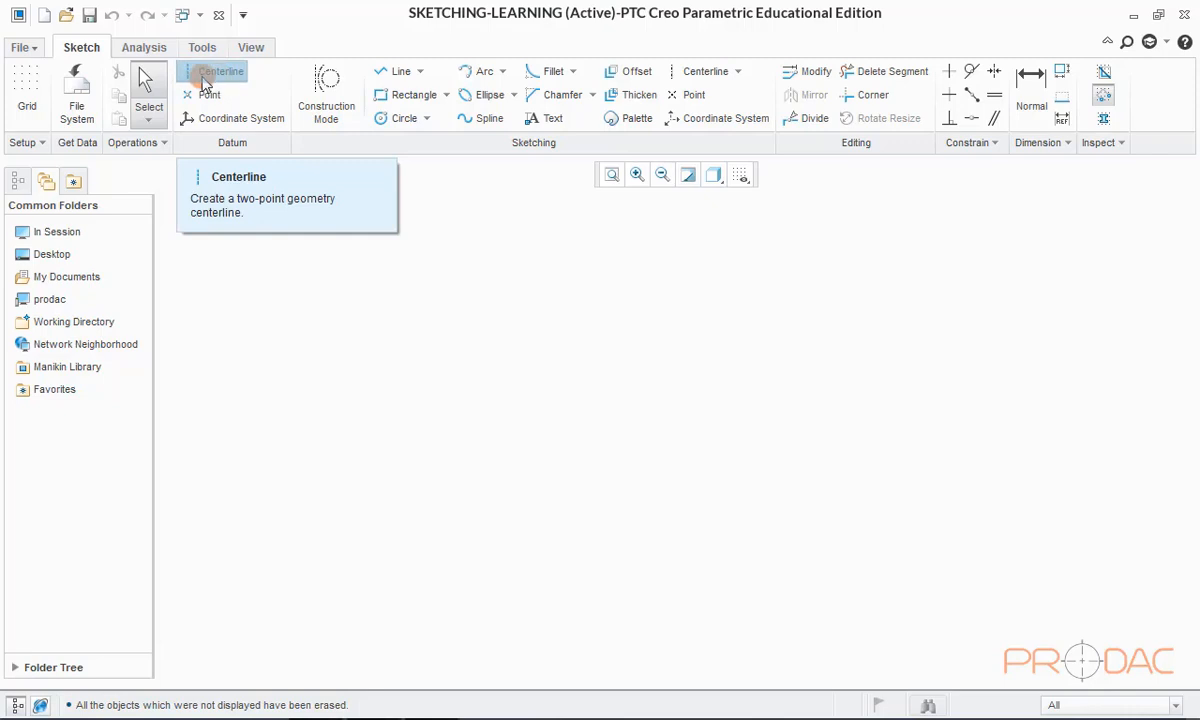
{"action": "left_click", "coordinate": [203, 78]}
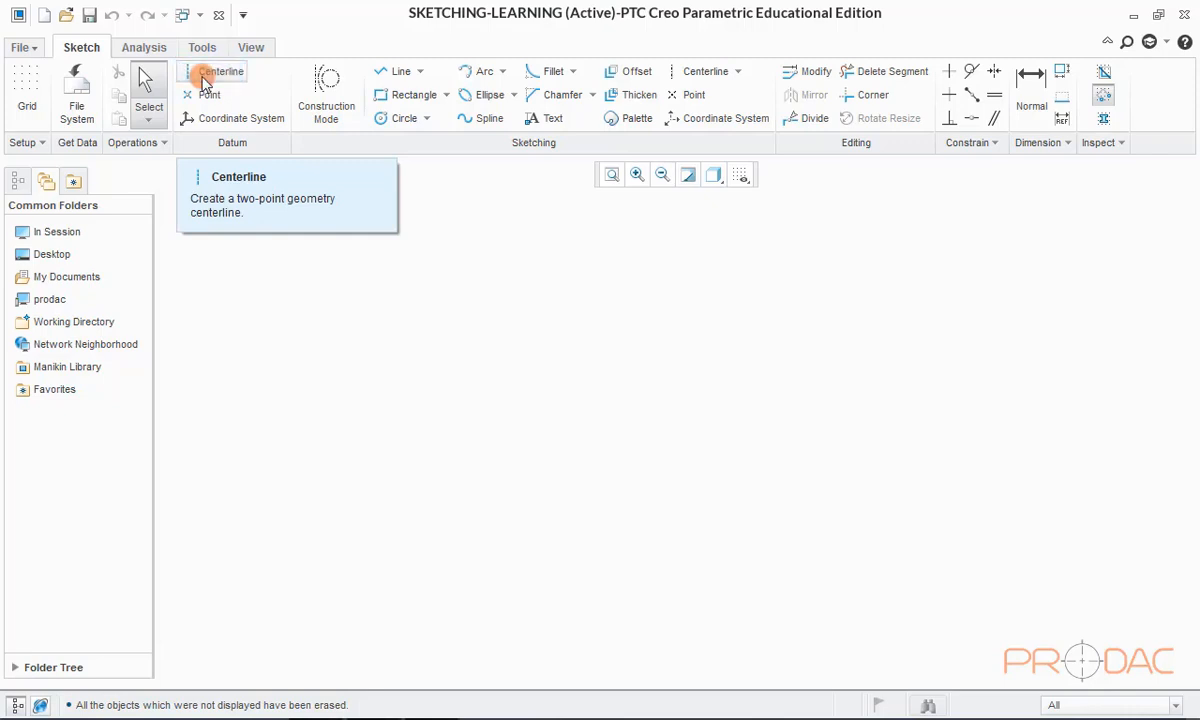
{"action": "left_click", "coordinate": [524, 406]}
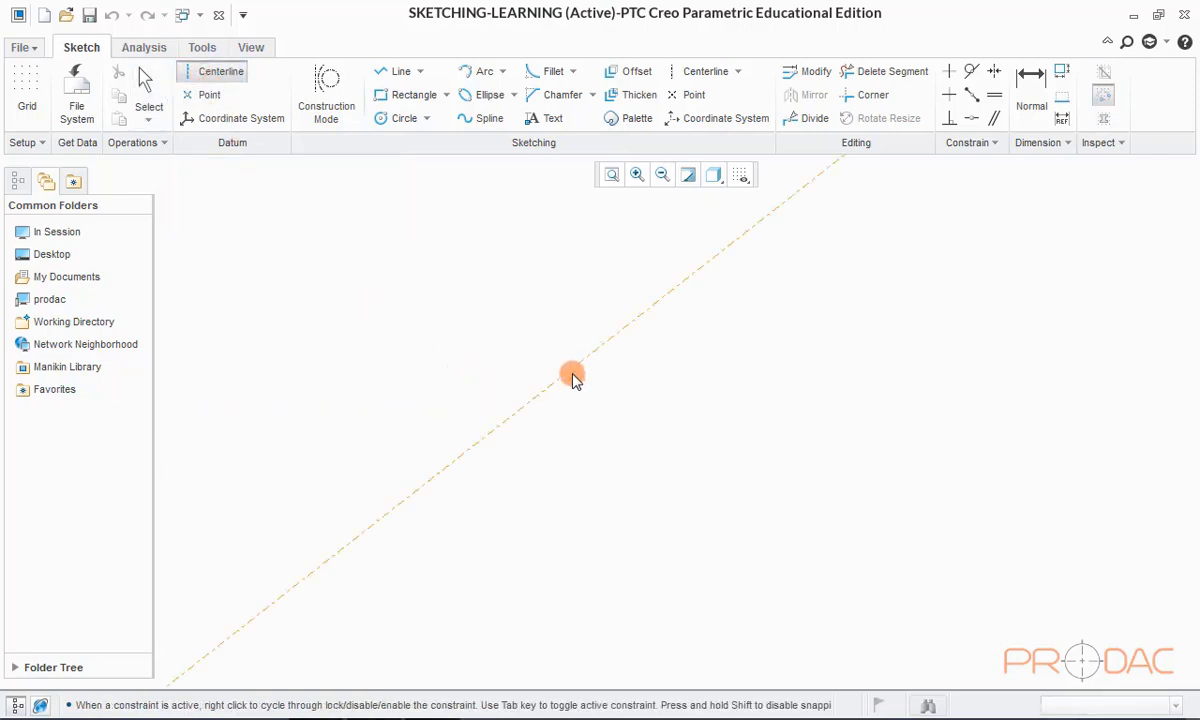
{"action": "left_click", "coordinate": [603, 407]}
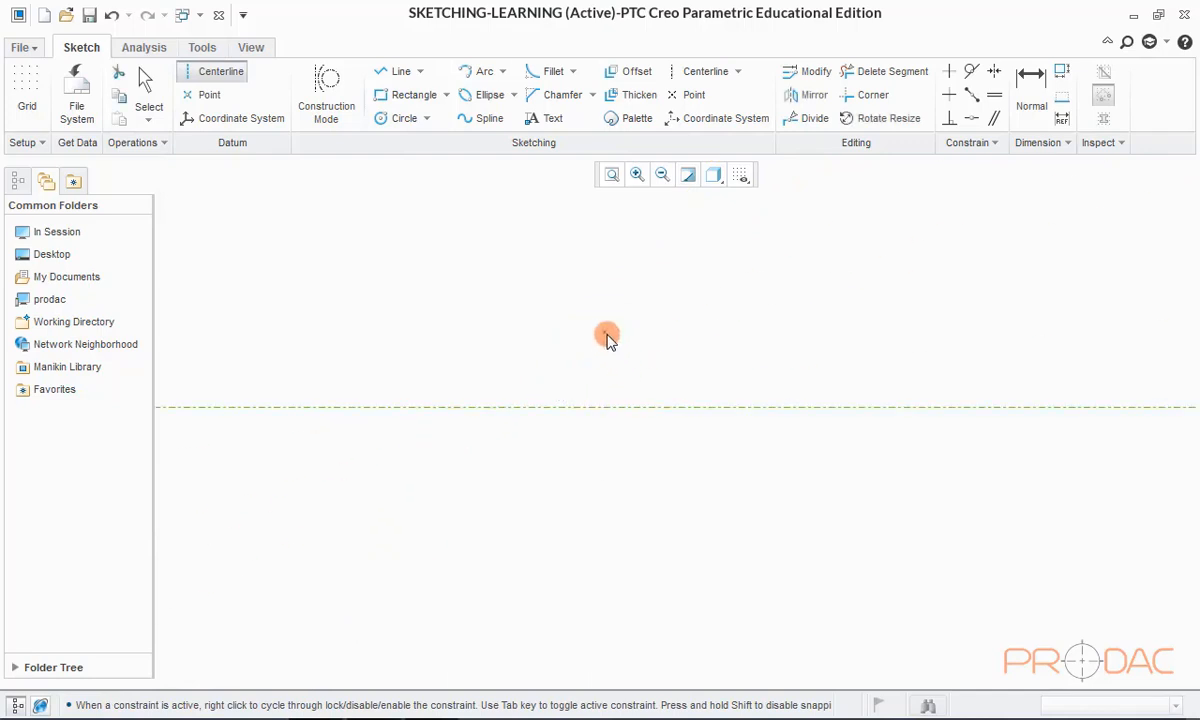
{"action": "left_click", "coordinate": [565, 407]}
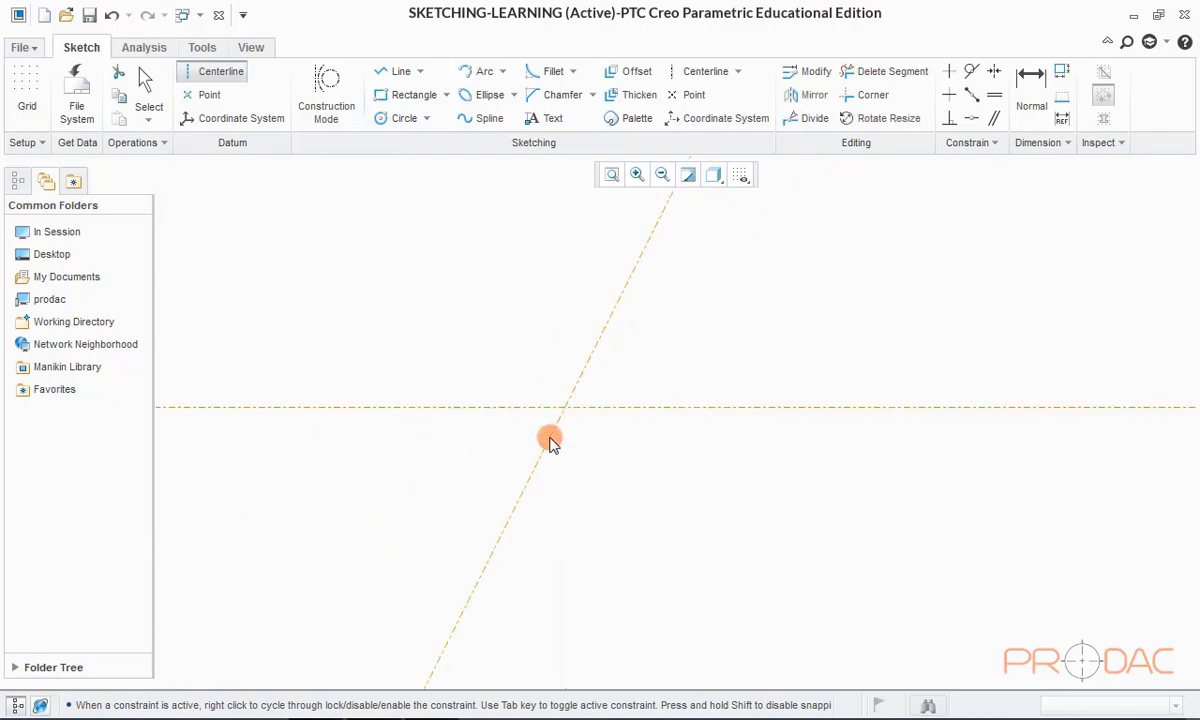
{"action": "left_click", "coordinate": [587, 437]}
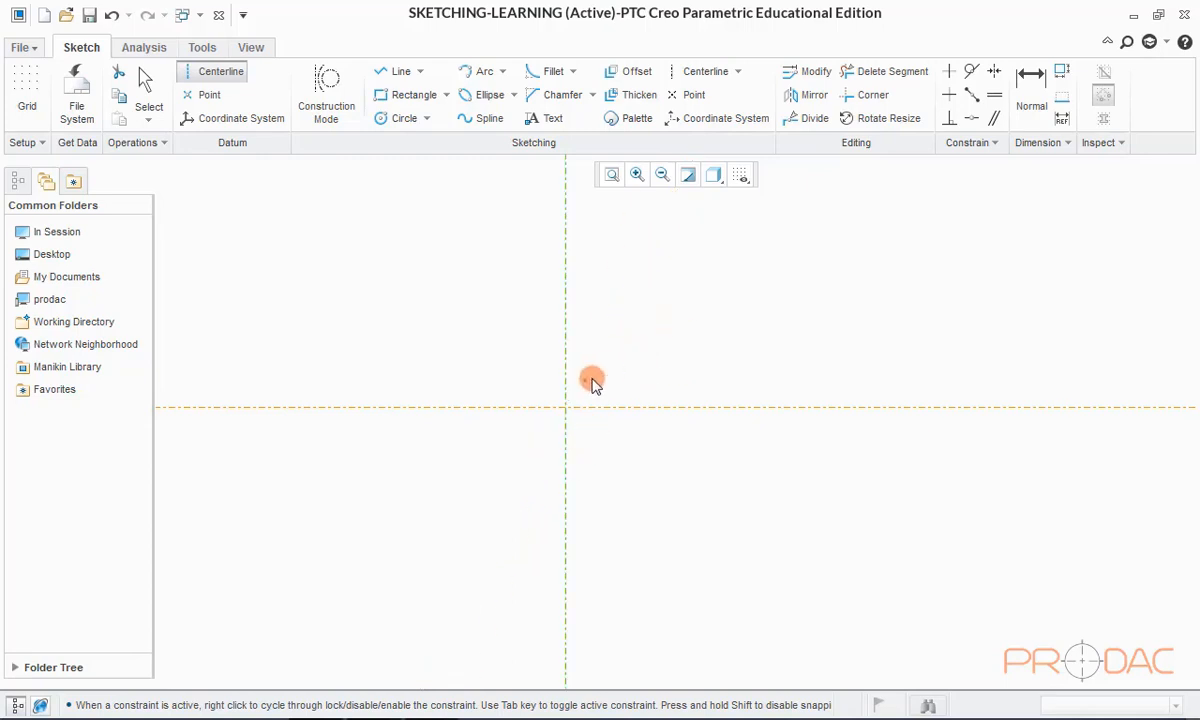
{"action": "middle_click", "coordinate": [628, 334]}
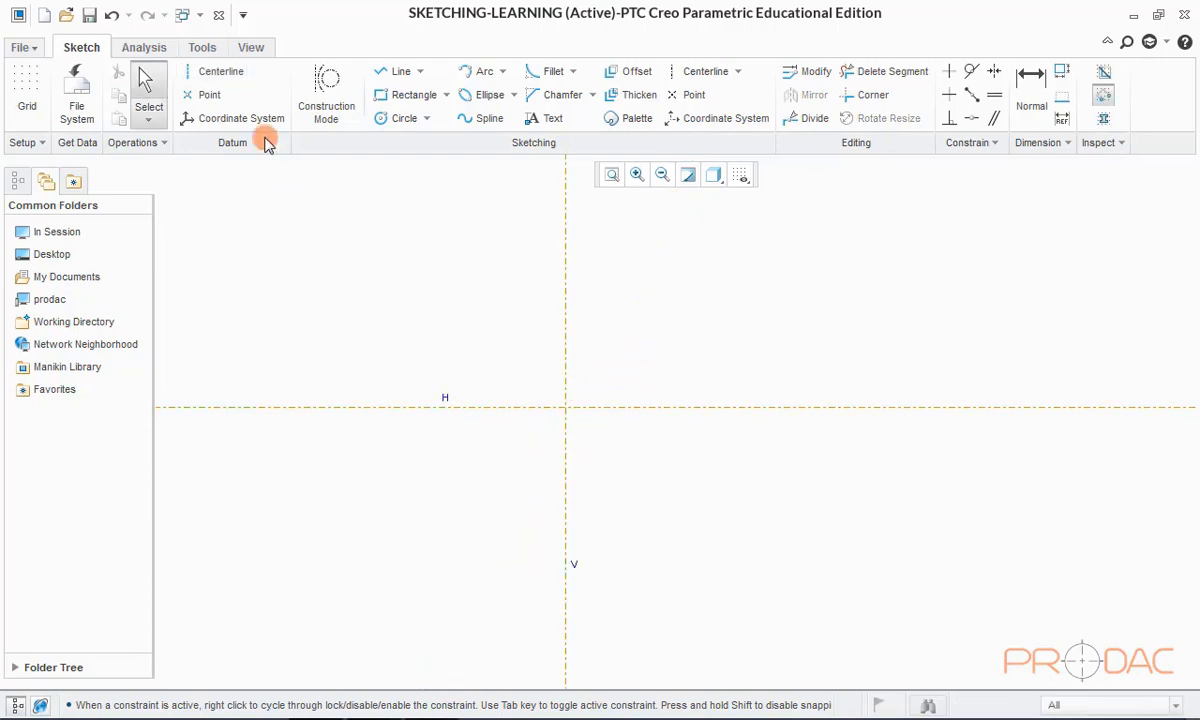
Step: Draw a third geometry centerline through the intersection of the two centerlines, inclined at about 45 degrees
{"action": "left_click", "coordinate": [220, 72]}
{"action": "left_click", "coordinate": [565, 407]}
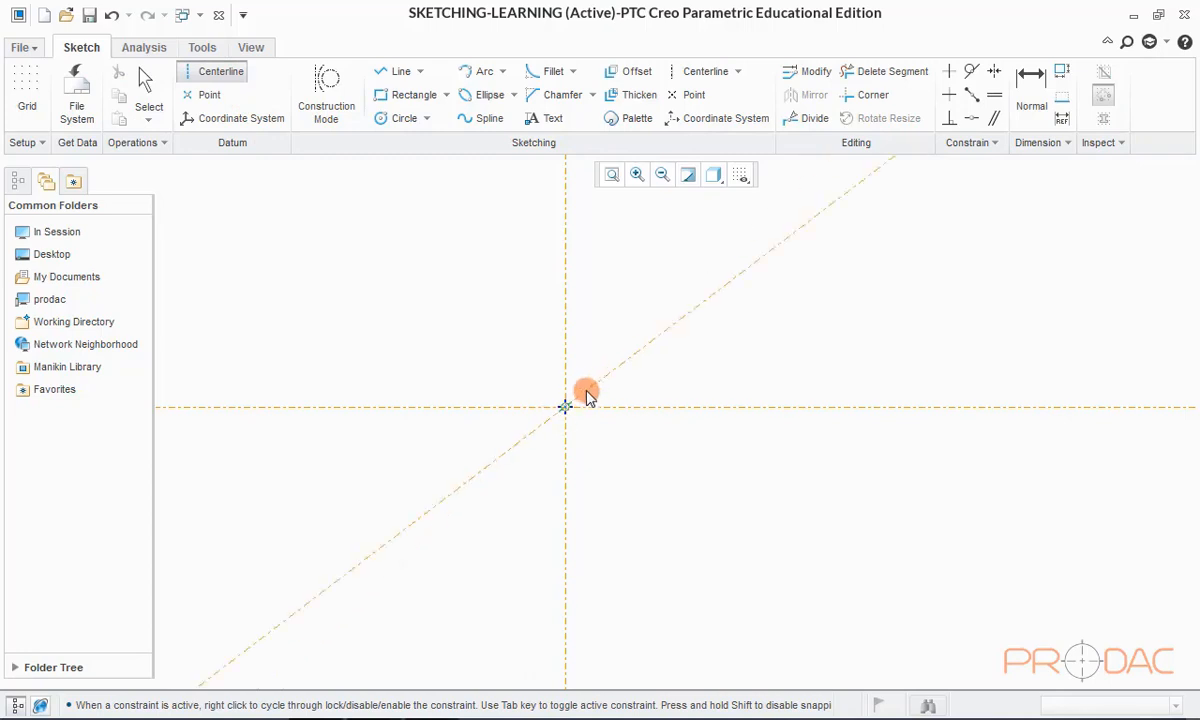
{"action": "left_click", "coordinate": [602, 371]}
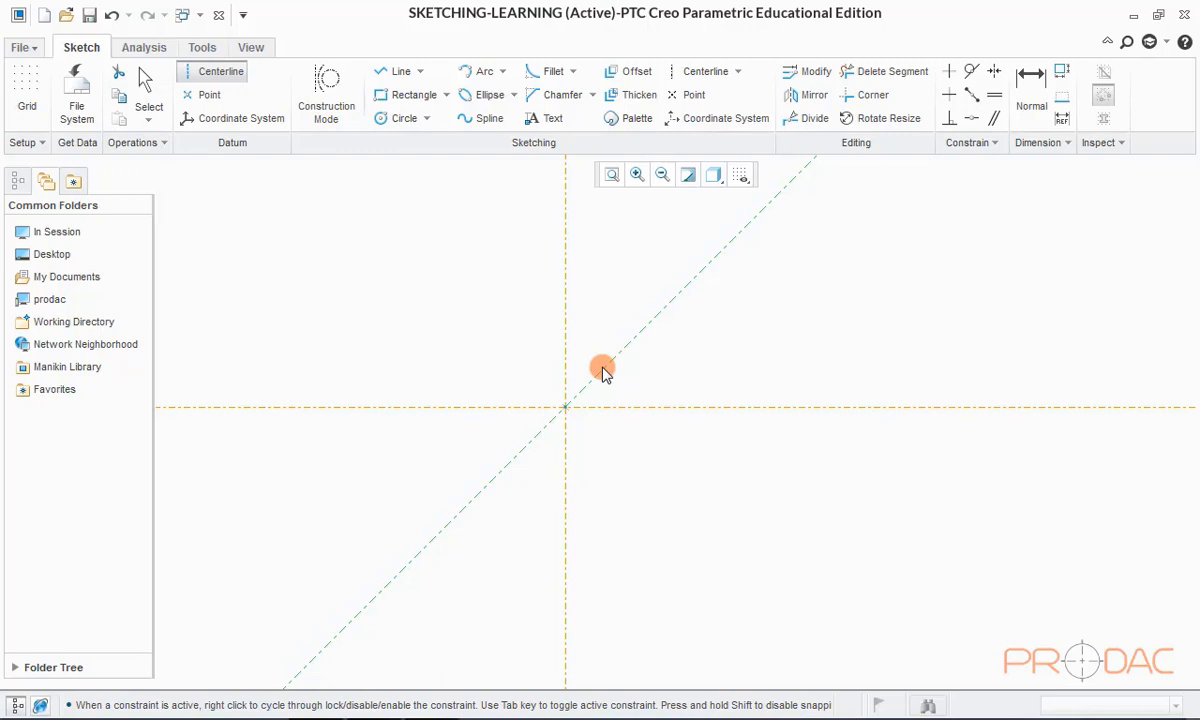
{"action": "left_click", "coordinate": [603, 372]}
{"action": "middle_click", "coordinate": [740, 302]}
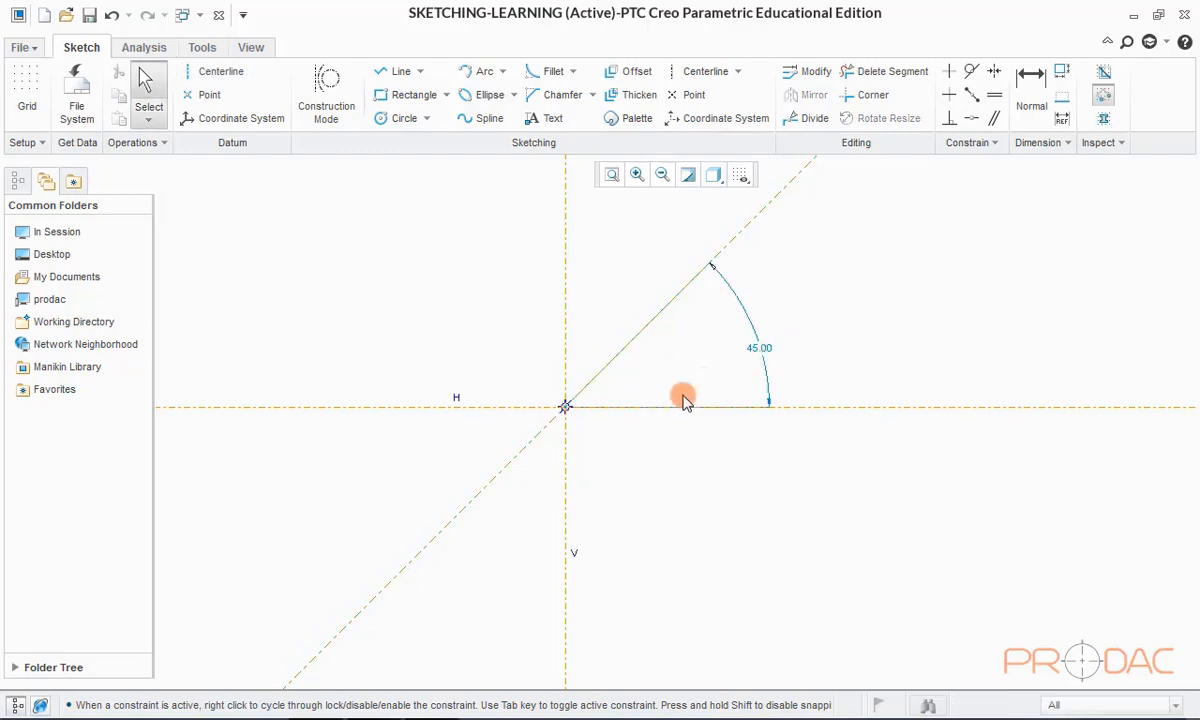
Step: Set the inclined centerline's angle from the horizontal centerline to 30 degrees and delete that centerline
{"action": "double_click", "coordinate": [757, 347]}
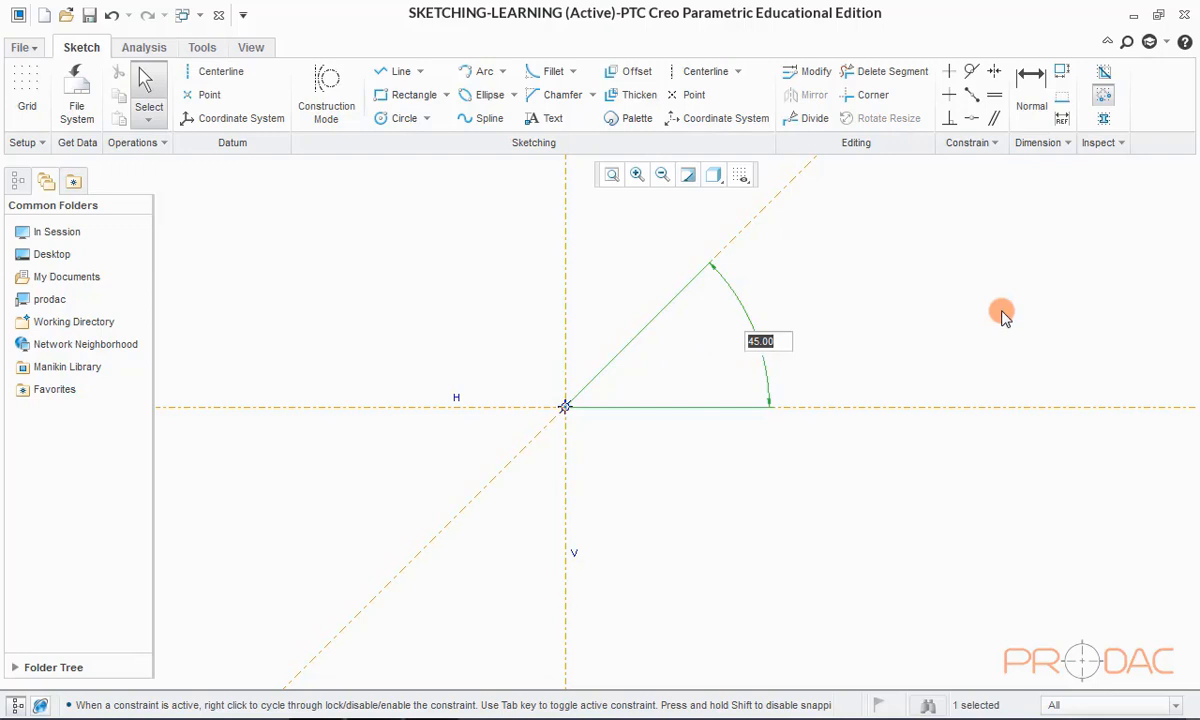
{"action": "key", "text": "BackSpace"}
{"action": "key", "text": "Return"}
{"action": "left_click", "coordinate": [1003, 315]}
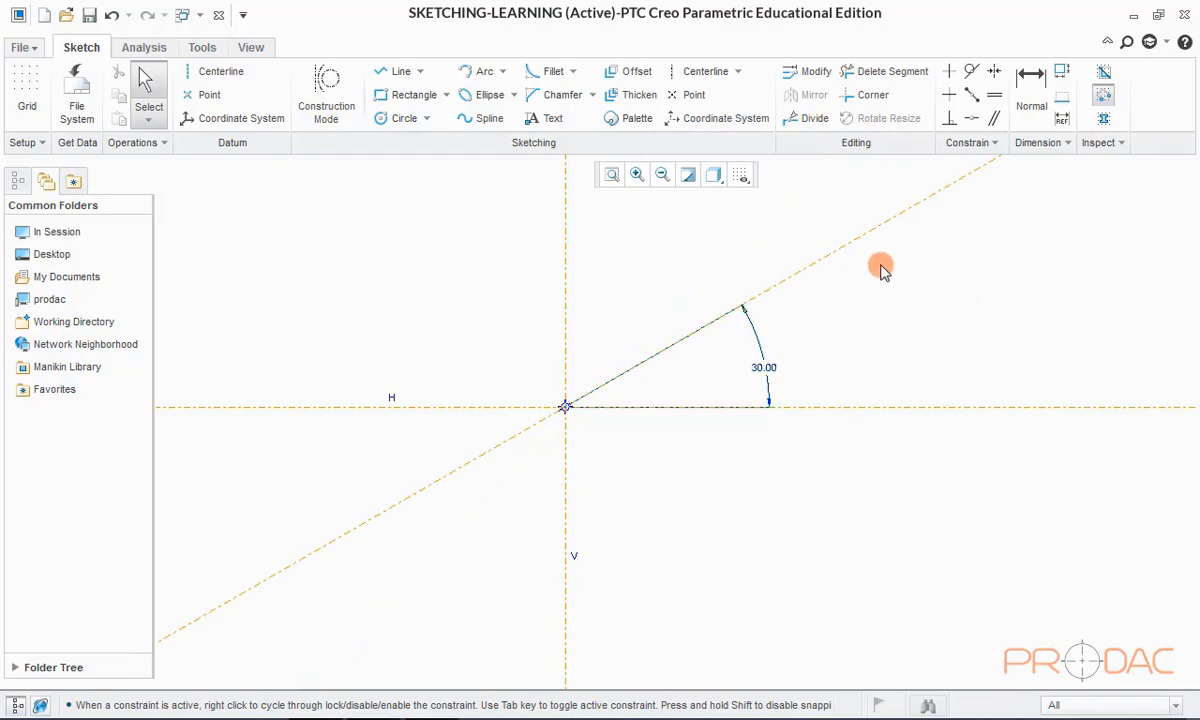
{"action": "left_click", "coordinate": [828, 260]}
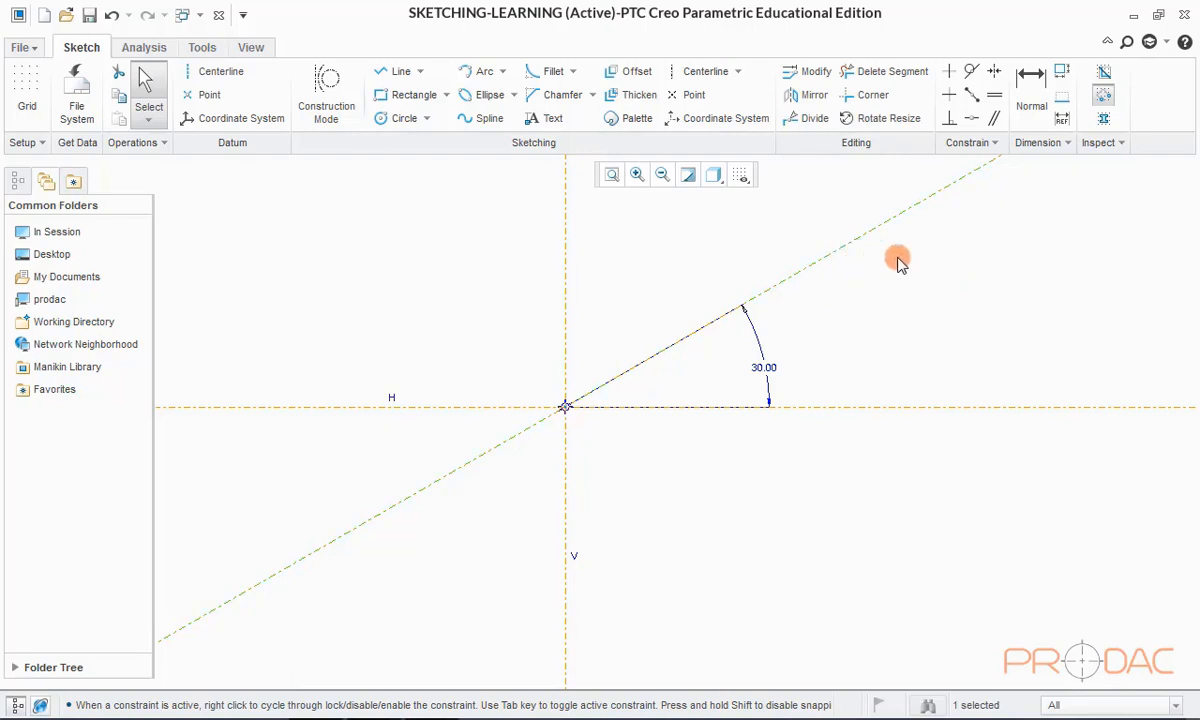
{"action": "key", "text": "Delete"}
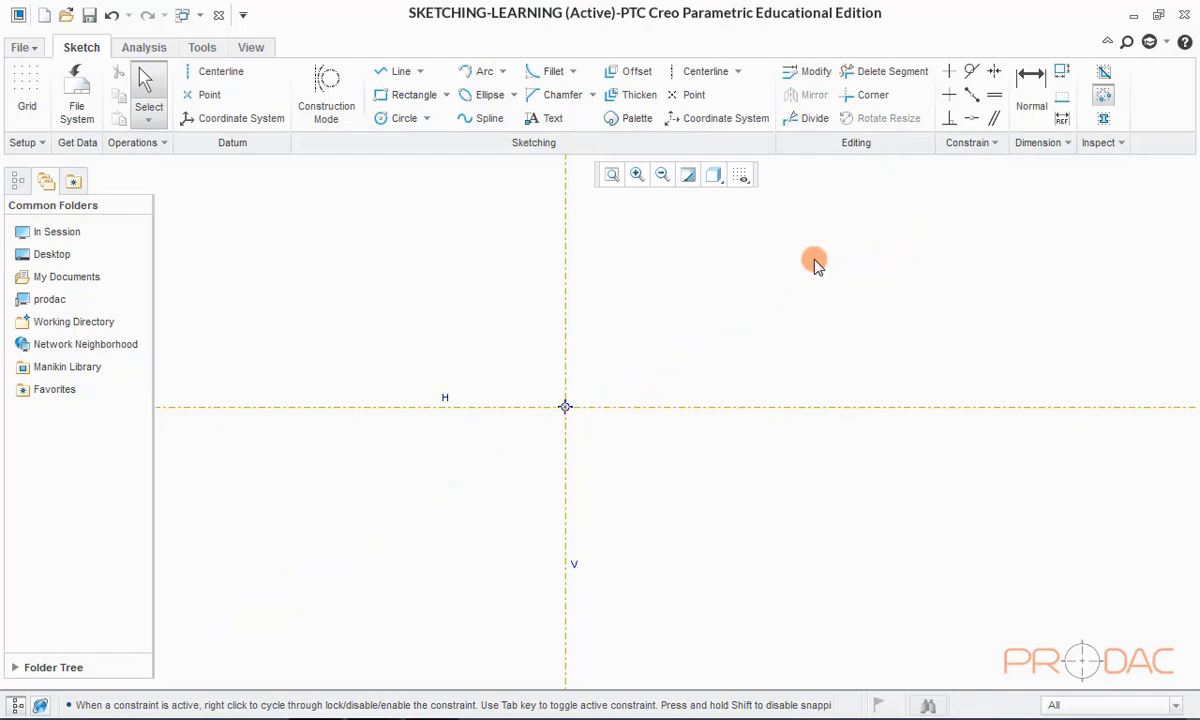
Step: Place two geometry points above the horizontal centerline and two on it, about 6.4 to 9.5 left of the vertical centerline
{"action": "left_click", "coordinate": [209, 100]}
{"action": "left_click", "coordinate": [231, 213]}
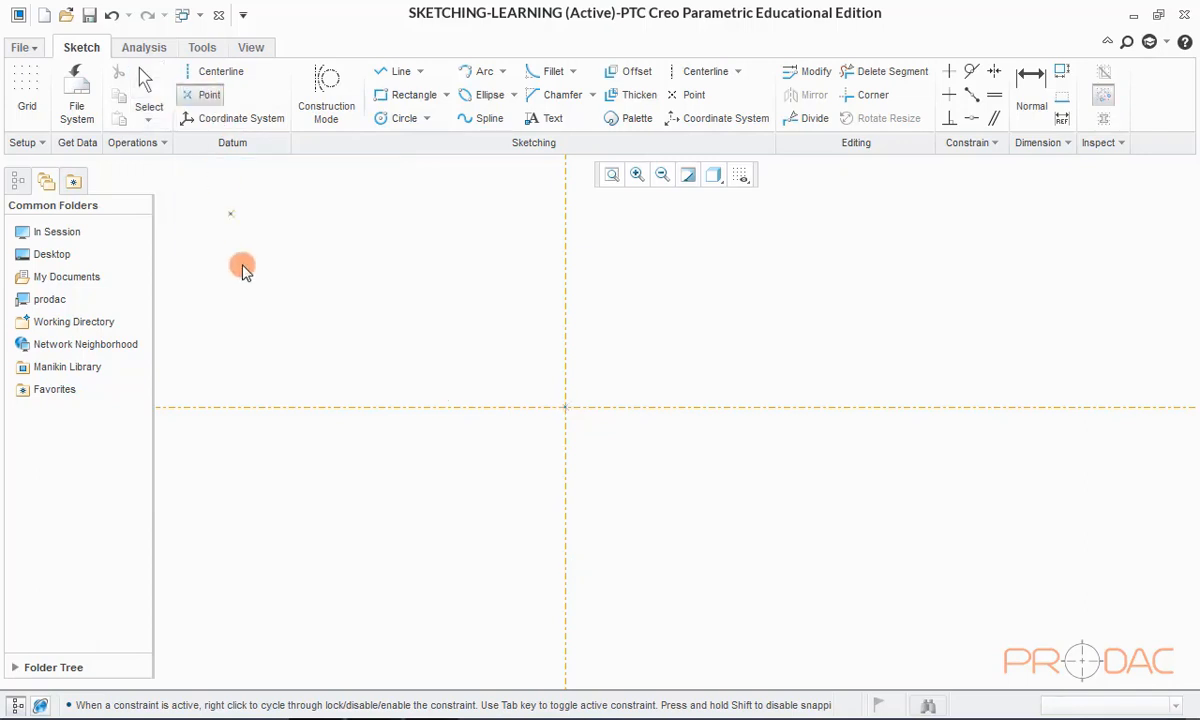
{"action": "left_click", "coordinate": [263, 310]}
{"action": "left_click", "coordinate": [340, 303]}
{"action": "left_click", "coordinate": [305, 407]}
{"action": "middle_click", "coordinate": [439, 262]}
Step: Delete all the geometry points above and on the horizontal centerline, keeping the two centerlines
{"action": "scroll", "coordinate": [262, 322], "scroll_direction": "up", "scroll_amount": 2}
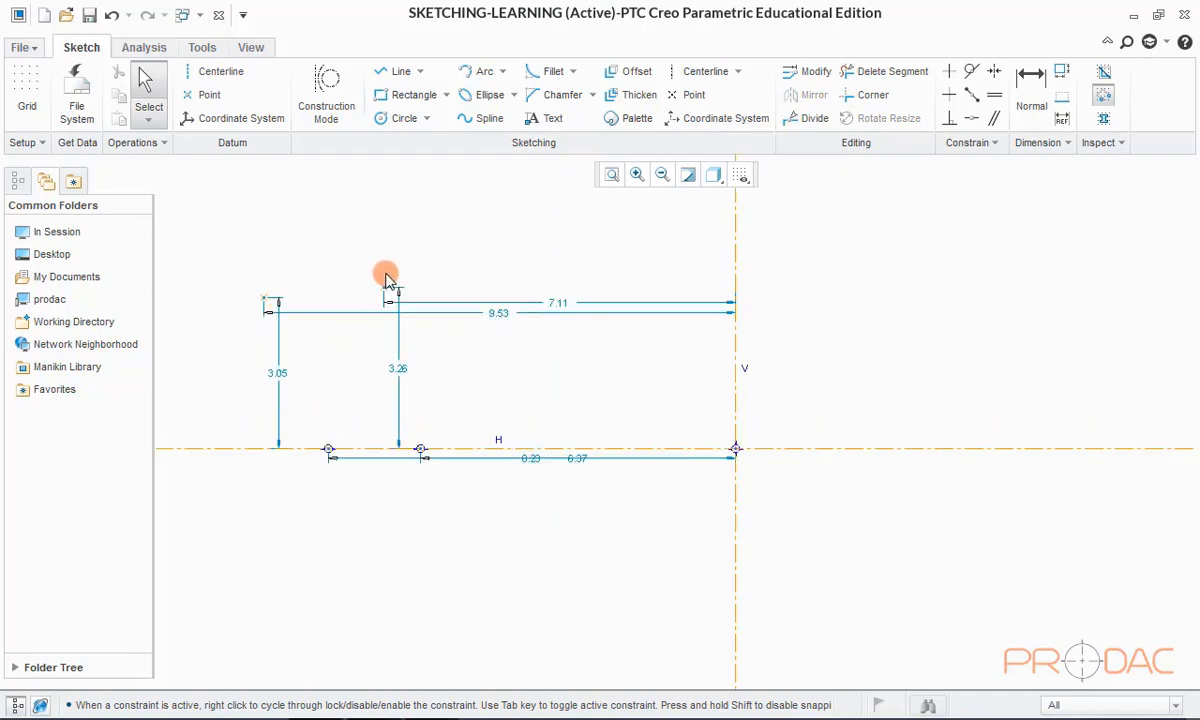
{"action": "scroll", "coordinate": [470, 431], "scroll_direction": "down", "scroll_amount": 2}
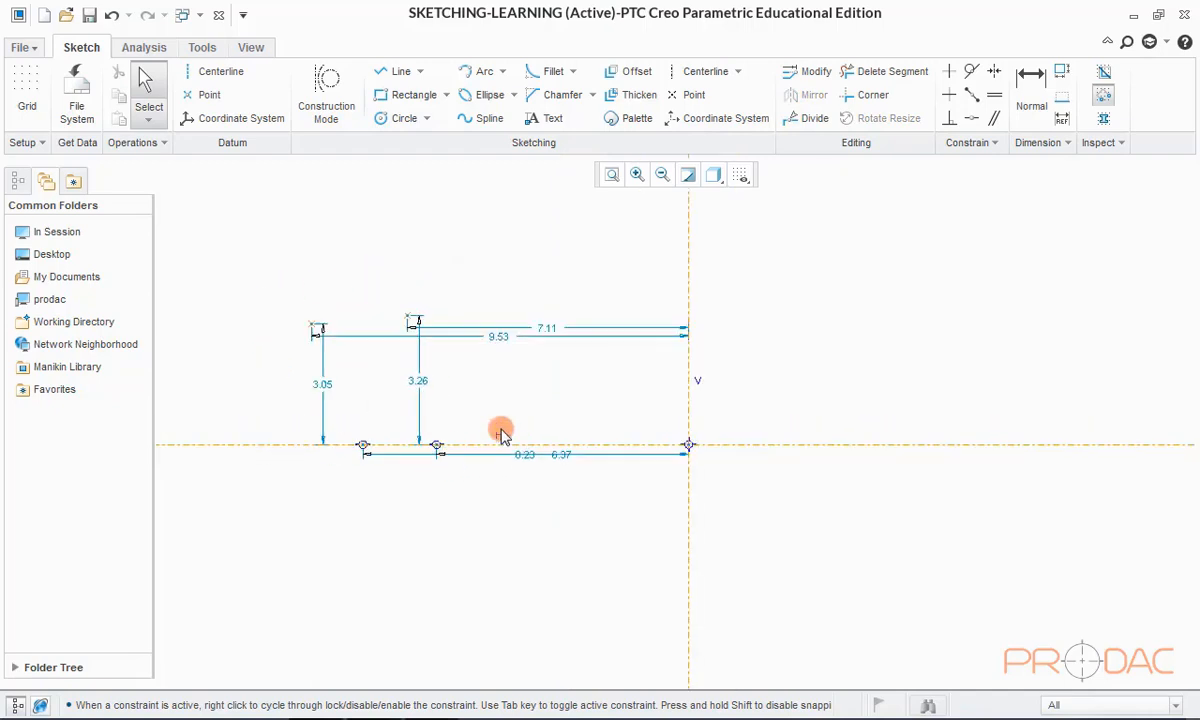
{"action": "scroll", "coordinate": [452, 404], "scroll_direction": "up", "scroll_amount": 1}
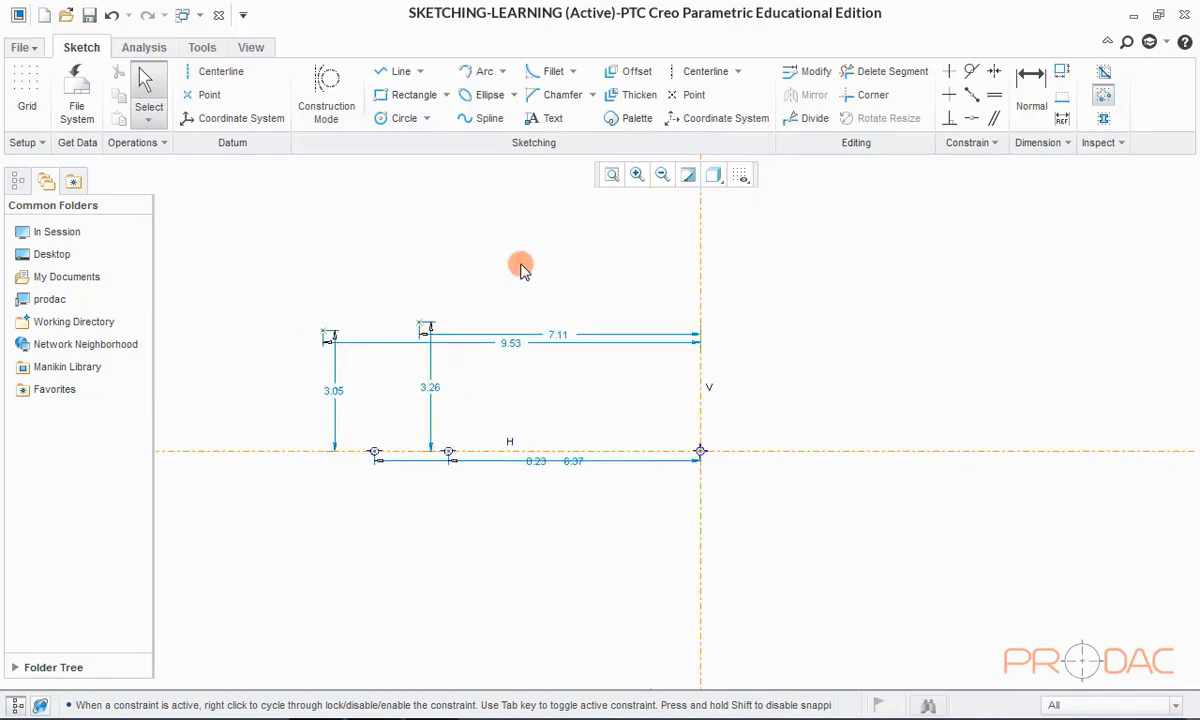
{"action": "left_click_drag", "start_coordinate": [505, 395], "coordinate": [296, 280]}
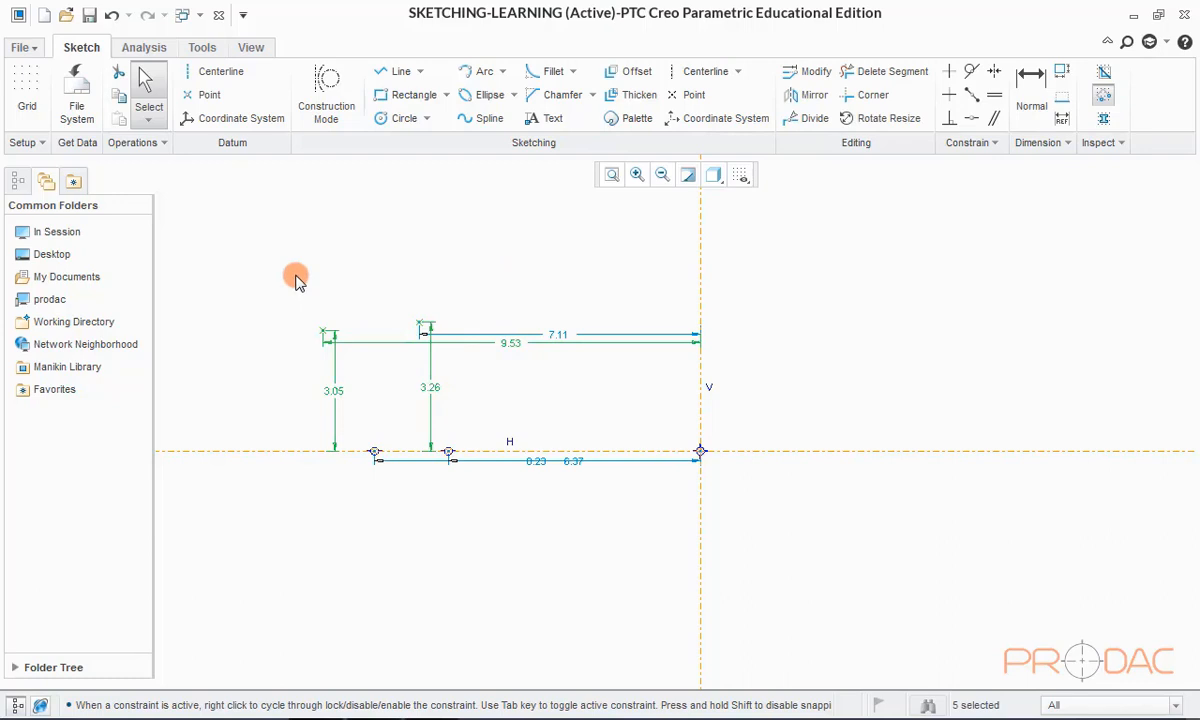
{"action": "key", "text": "Delete"}
{"action": "left_click", "coordinate": [441, 462]}
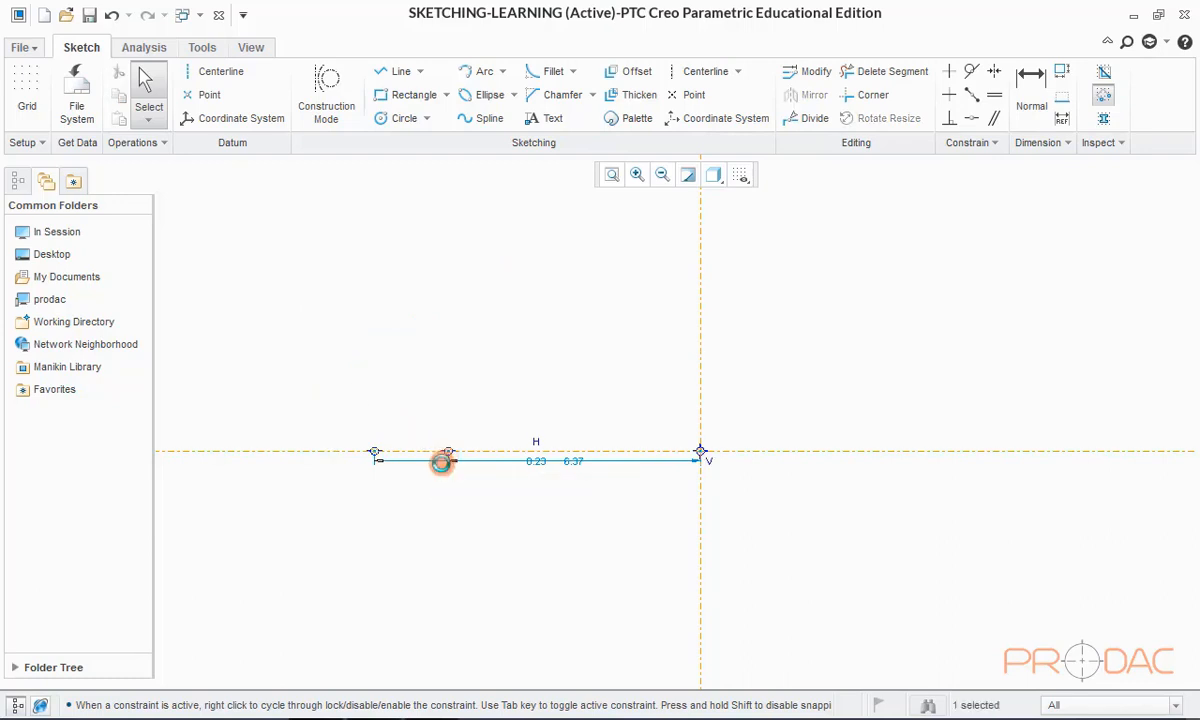
{"action": "key", "text": "Delete"}
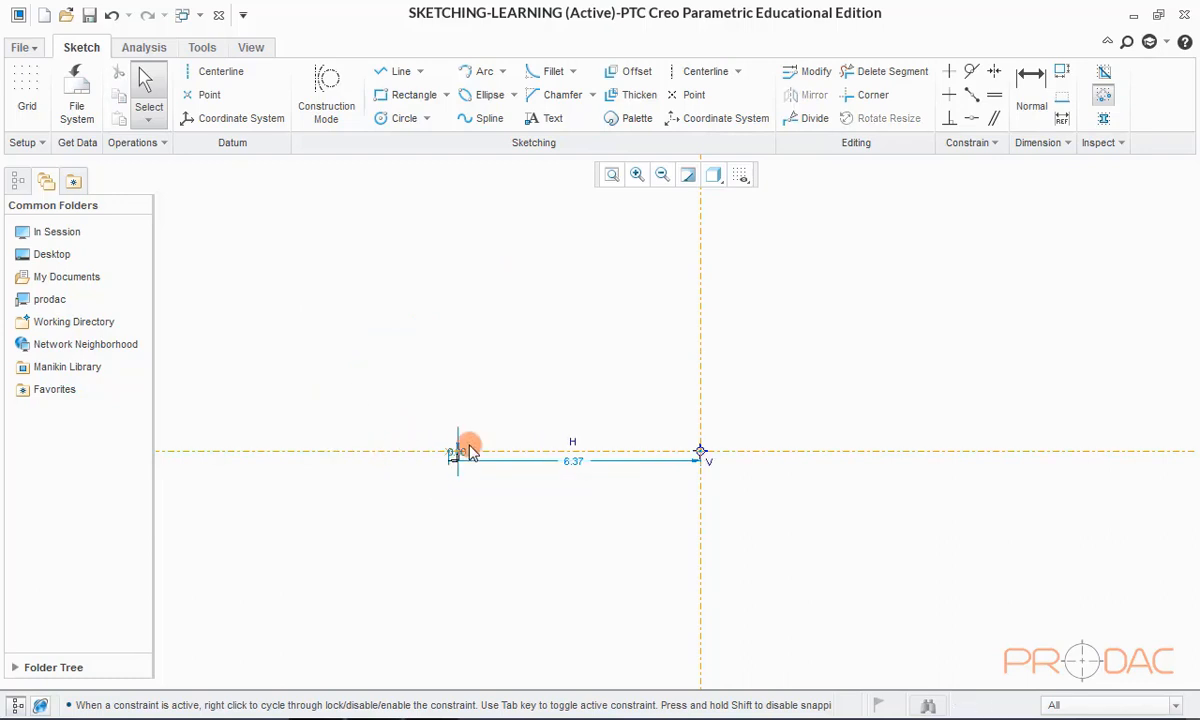
{"action": "left_click_drag", "start_coordinate": [485, 478], "coordinate": [423, 397]}
{"action": "key", "text": "Delete"}
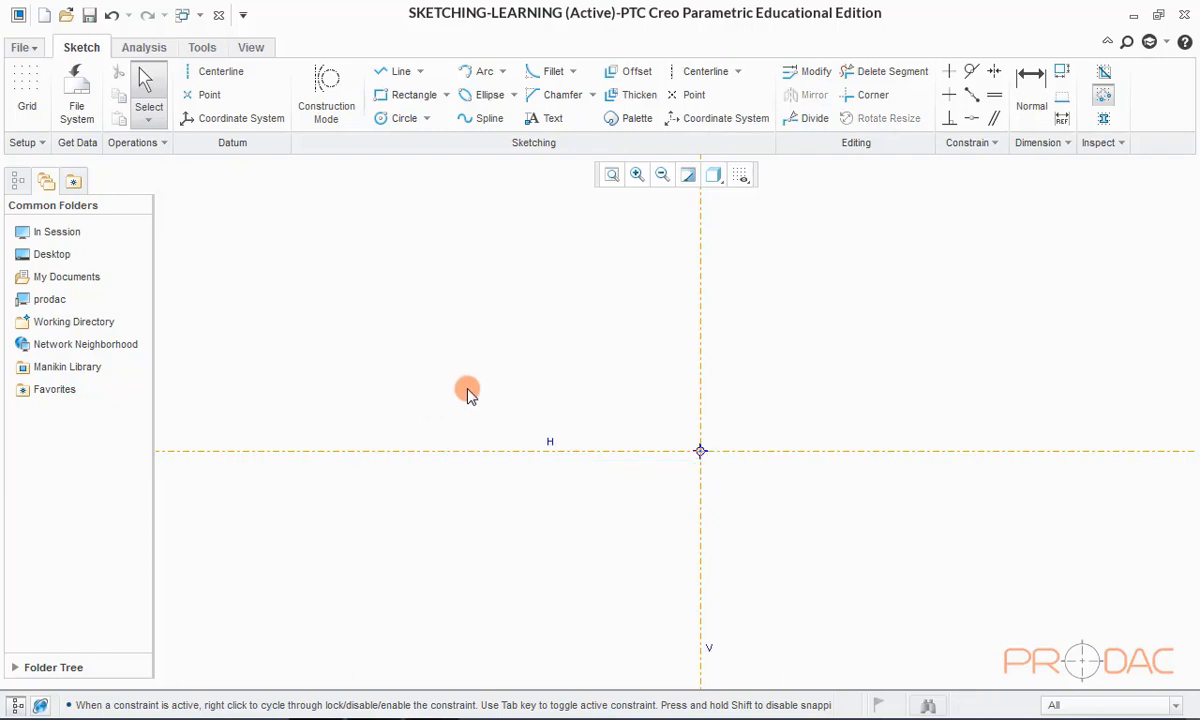
Step: Place a geometry coordinate system at the intersection of the two centerlines
{"action": "left_click", "coordinate": [236, 126]}
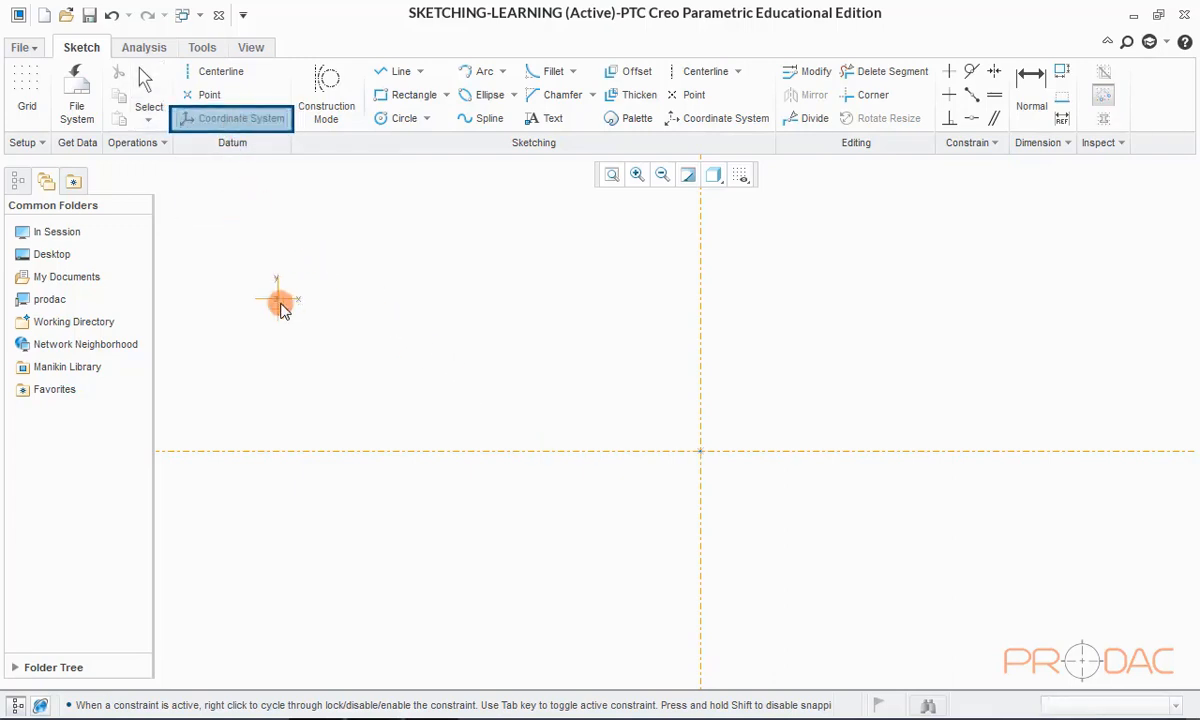
{"action": "left_click", "coordinate": [700, 451]}
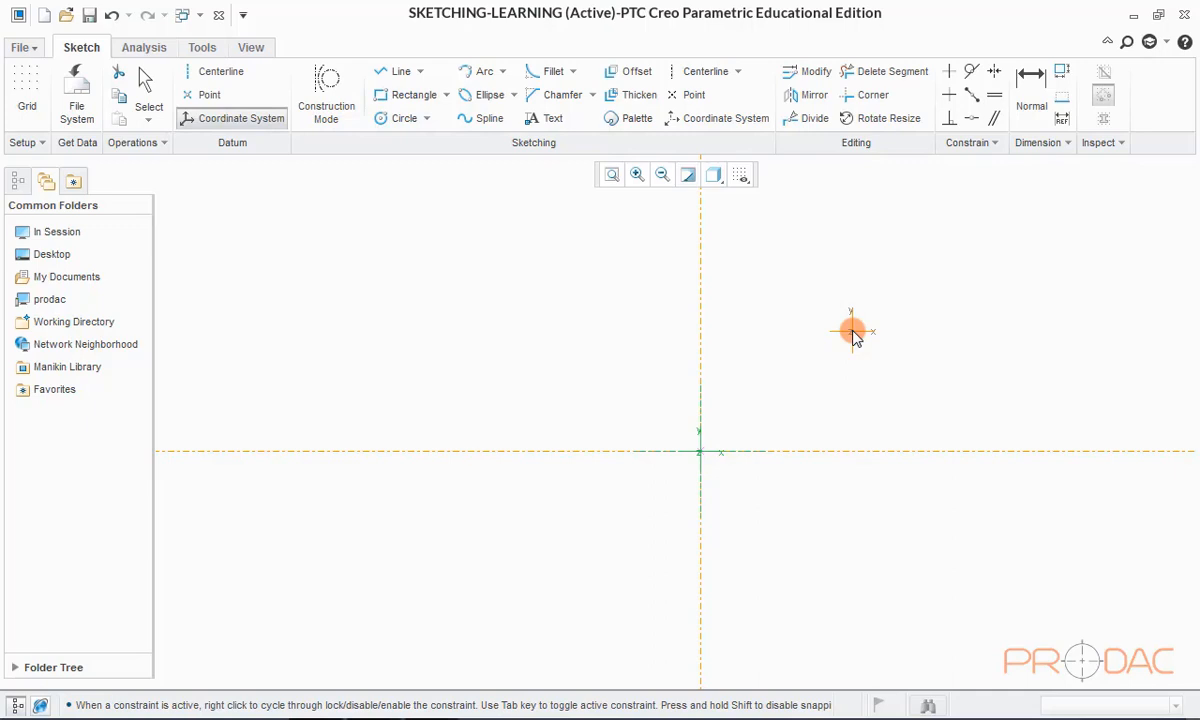
{"action": "middle_click", "coordinate": [852, 335]}
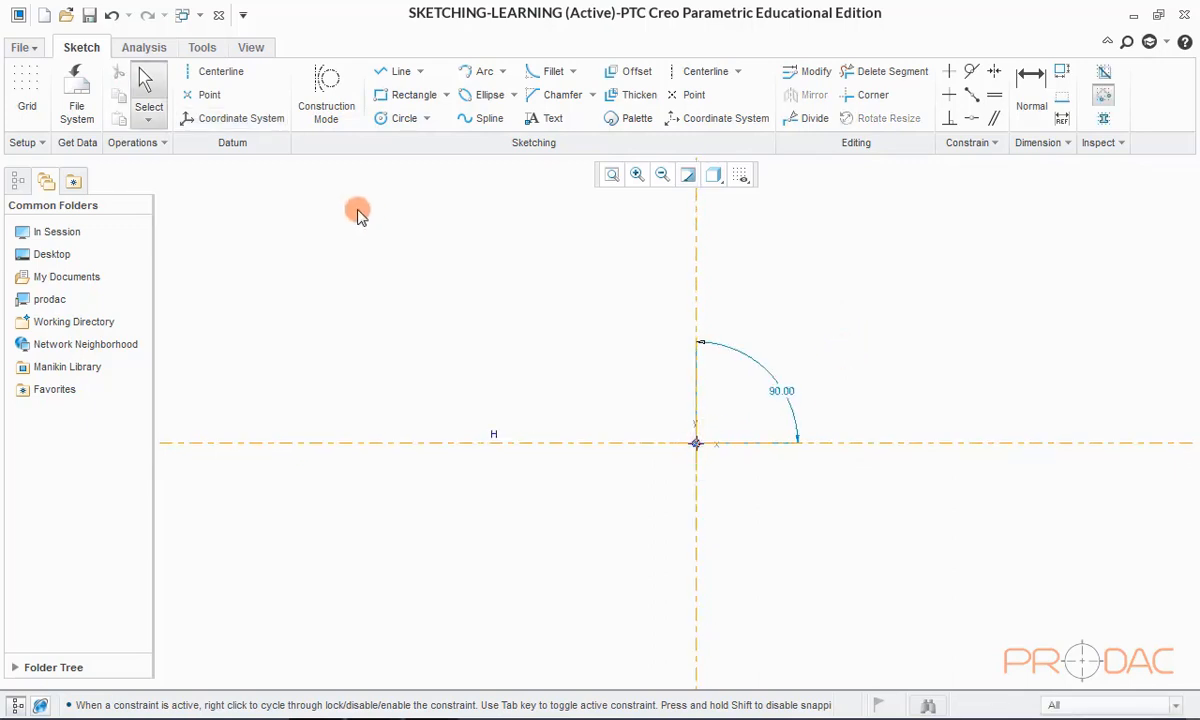
Step: Delete the coordinate system and both centerlines to clear the sketch
{"action": "scroll", "coordinate": [404, 266], "scroll_direction": "up", "scroll_amount": 2}
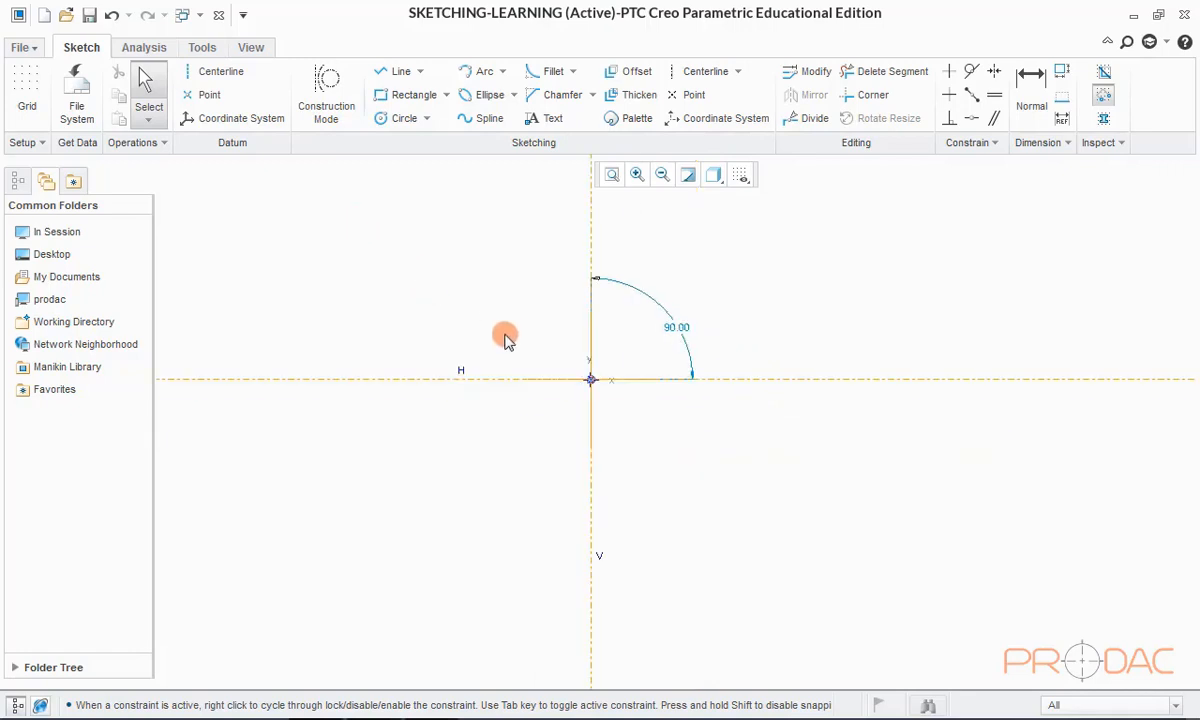
{"action": "left_click_drag", "start_coordinate": [785, 488], "coordinate": [450, 216]}
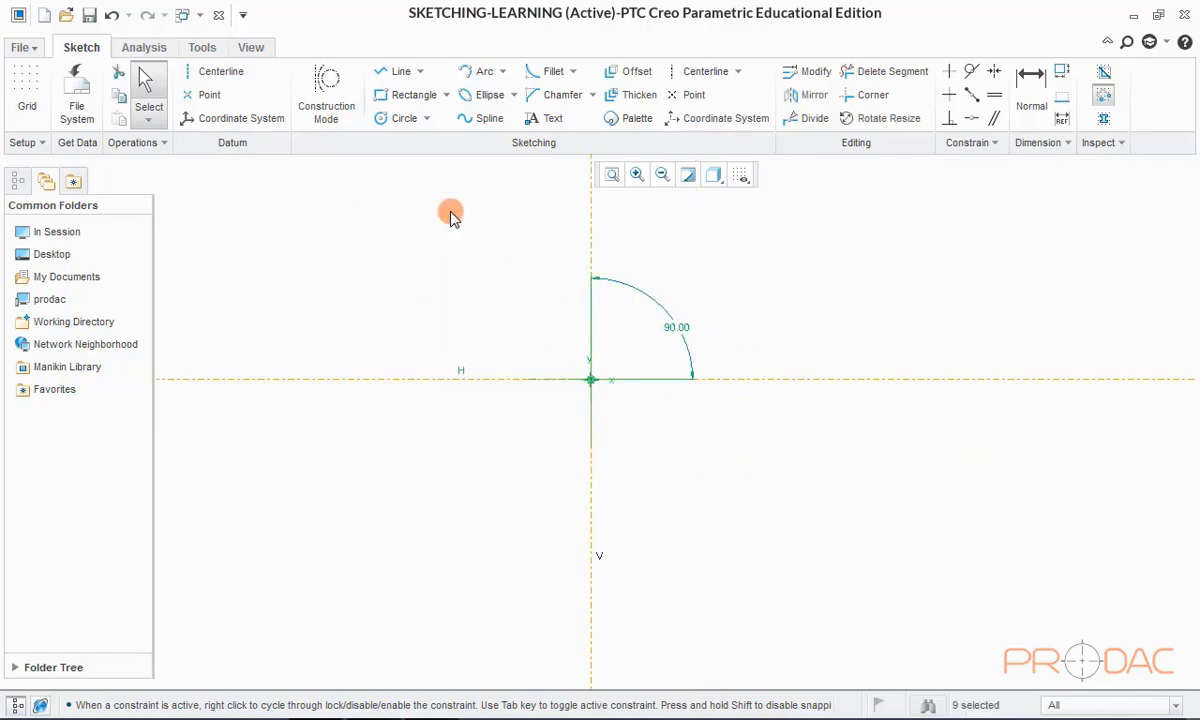
{"action": "key", "text": "Delete"}
{"action": "left_click", "coordinate": [463, 372]}
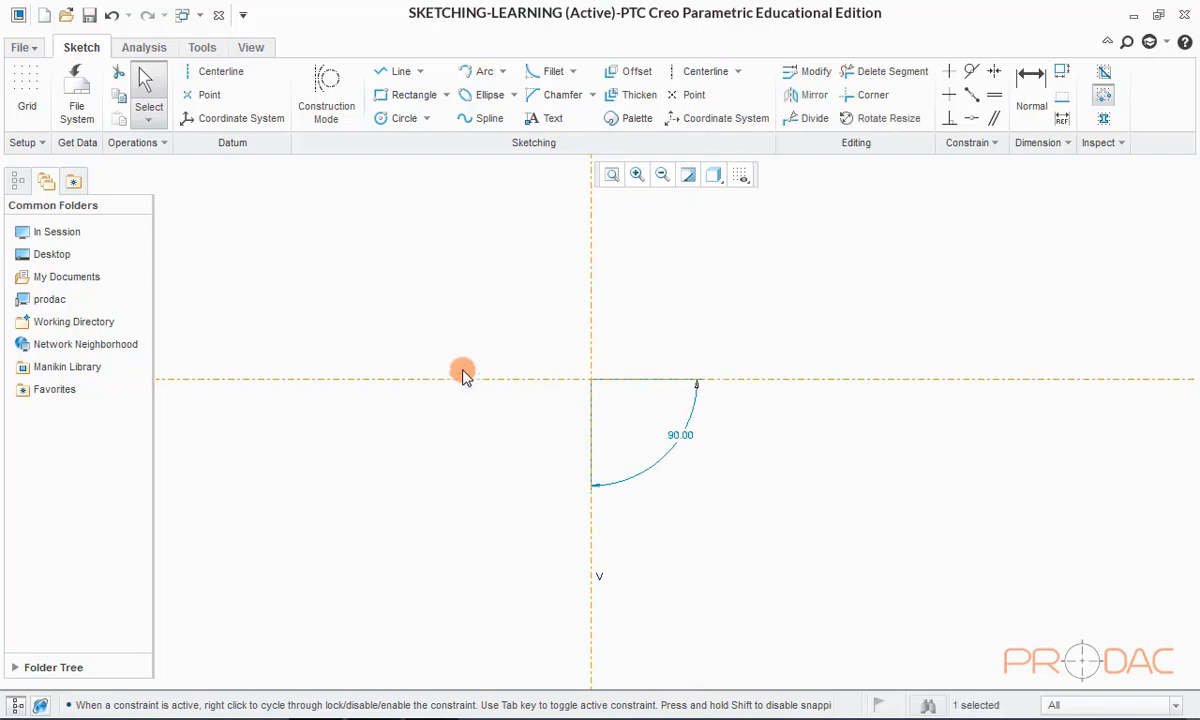
{"action": "left_click", "coordinate": [591, 277], "text": "ctrl"}
{"action": "key", "text": "Delete"}
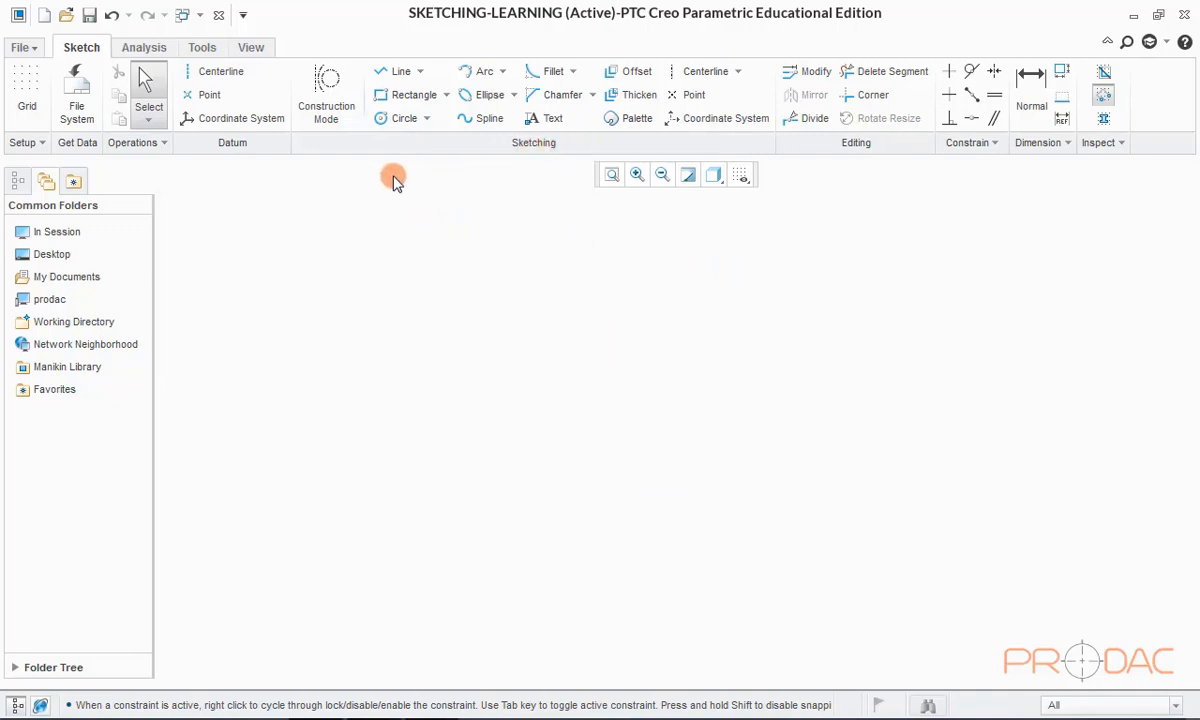
Step: Turn on construction mode and draw a horizontal construction line about 1.25 long in the empty sketch
{"action": "left_click", "coordinate": [338, 118]}
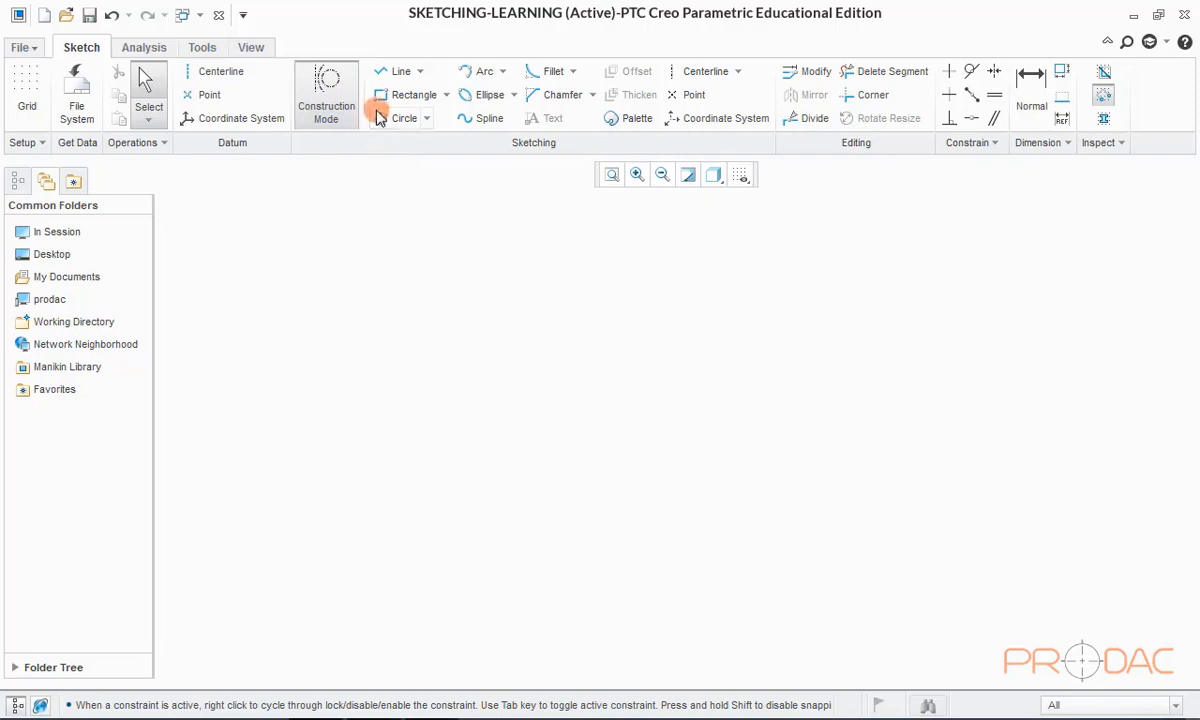
{"action": "left_click", "coordinate": [393, 71]}
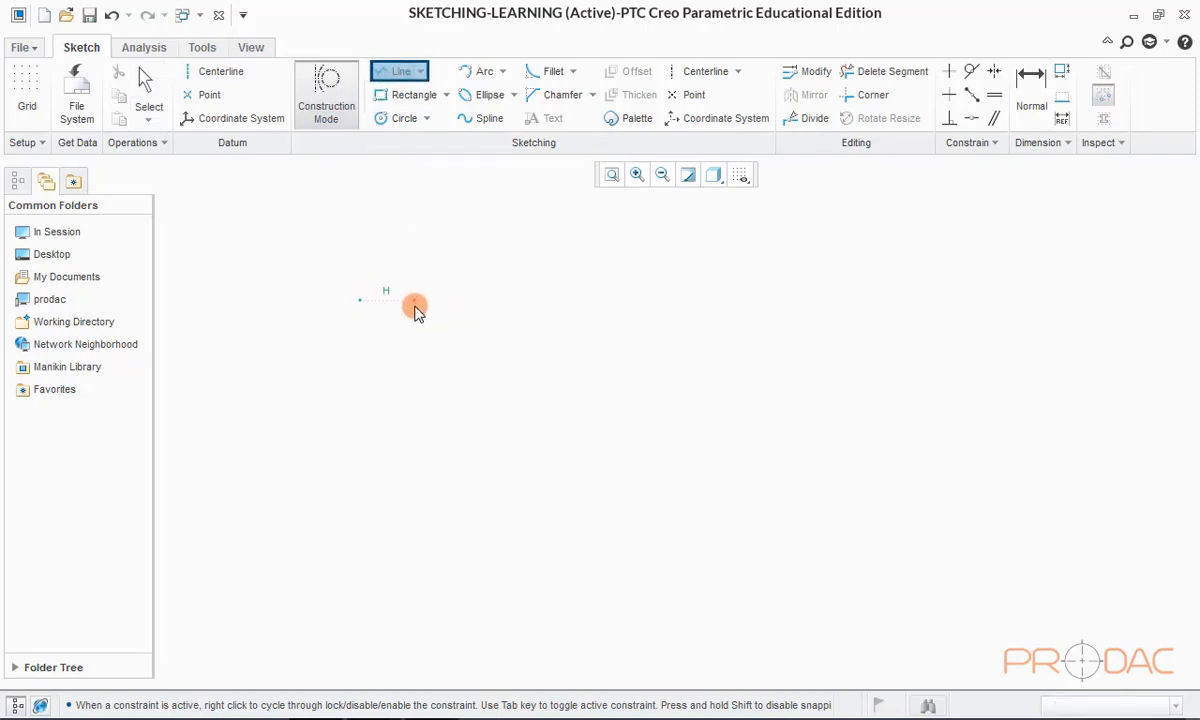
{"action": "scroll", "coordinate": [415, 306], "scroll_direction": "down", "scroll_amount": 3}
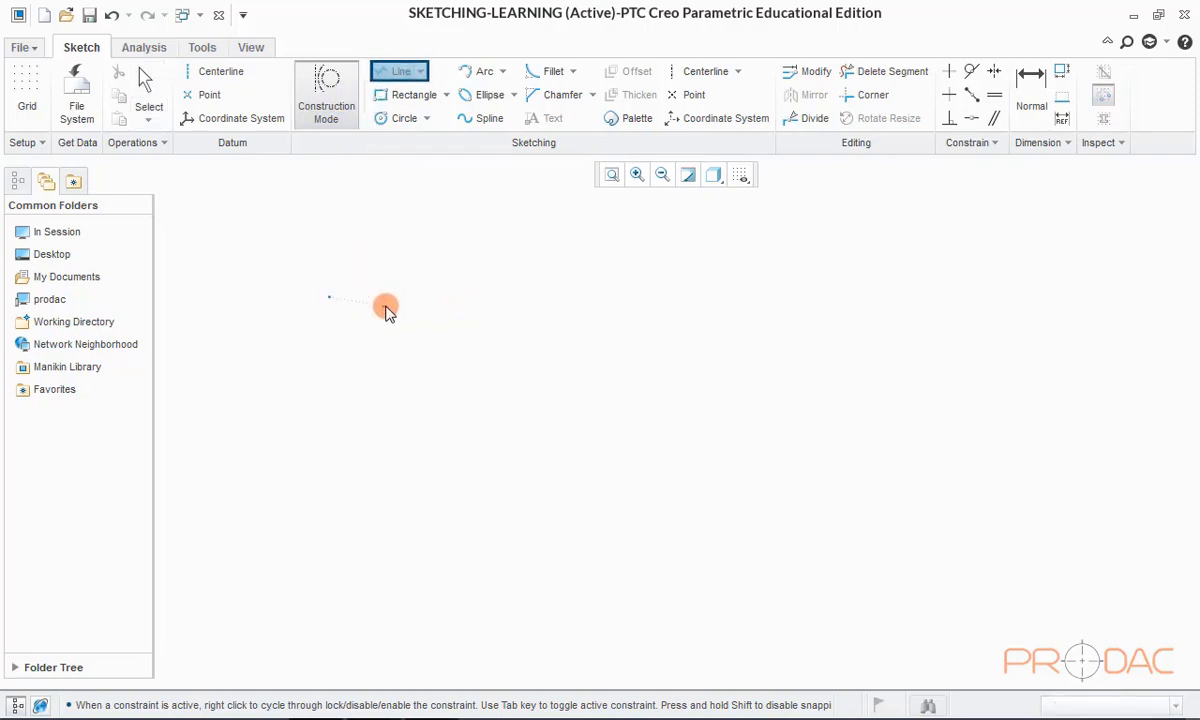
{"action": "left_click", "coordinate": [463, 281]}
{"action": "middle_click", "coordinate": [495, 261]}
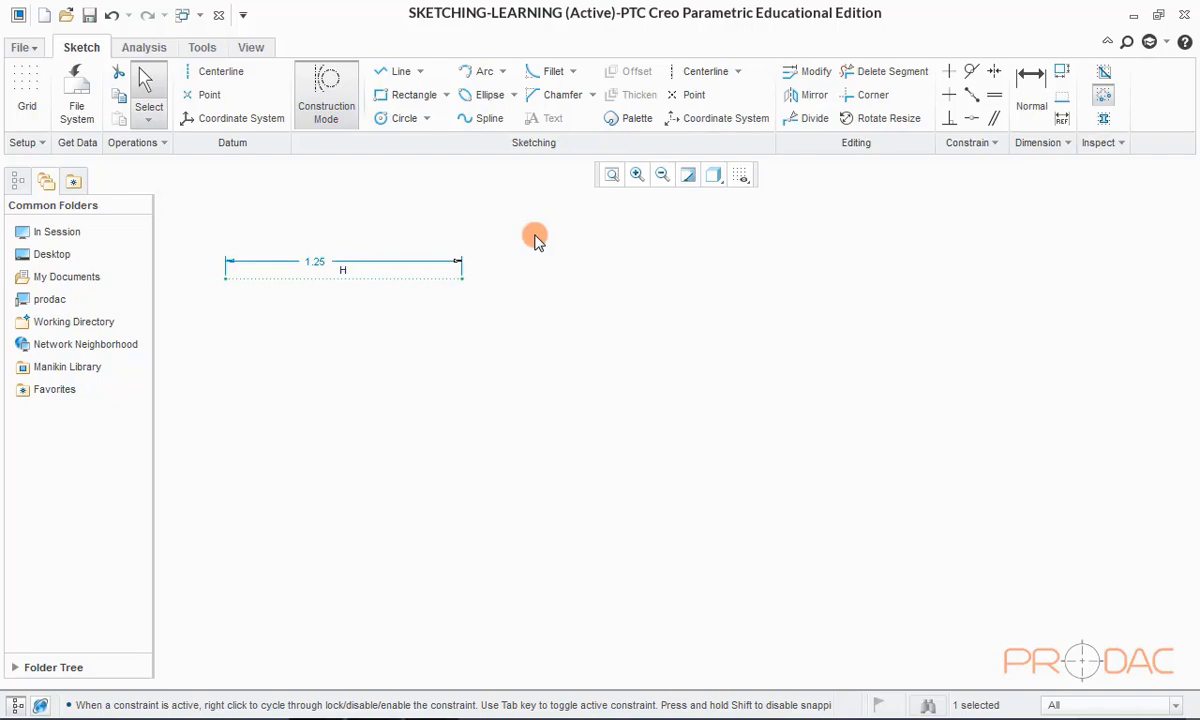
Step: Draw a construction circle with a radius of about 0.29, its center about 0.43 below the construction line
{"action": "left_click", "coordinate": [385, 118]}
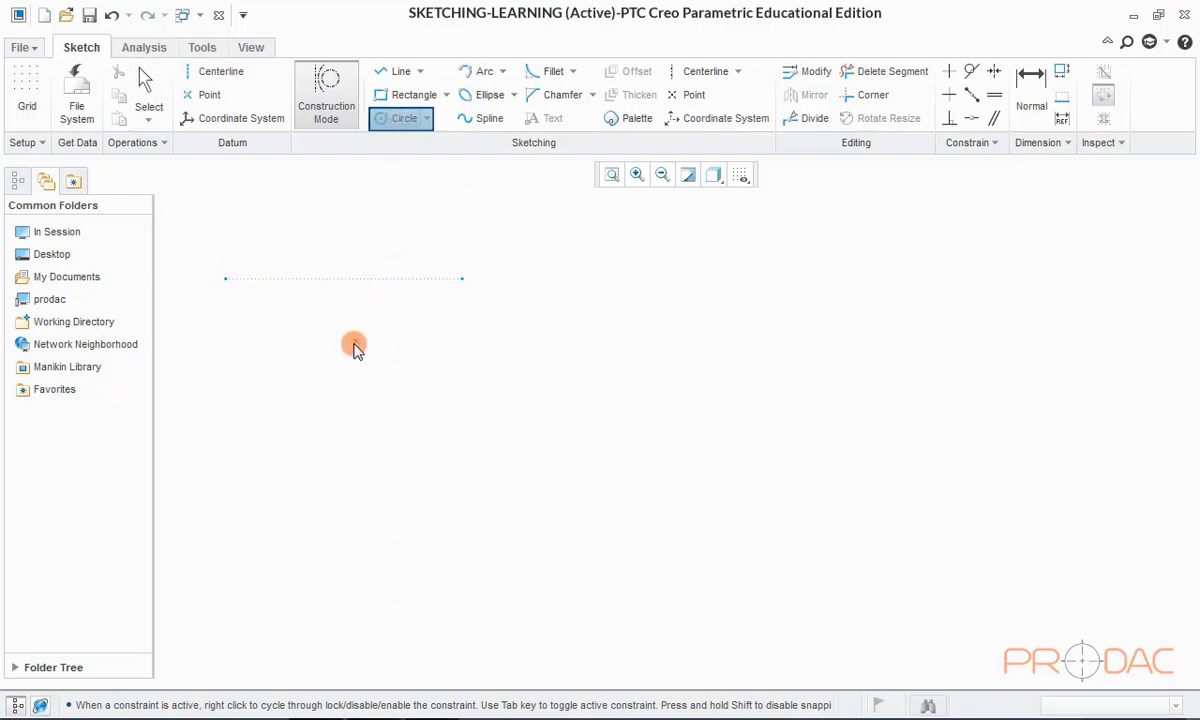
{"action": "left_click", "coordinate": [351, 358]}
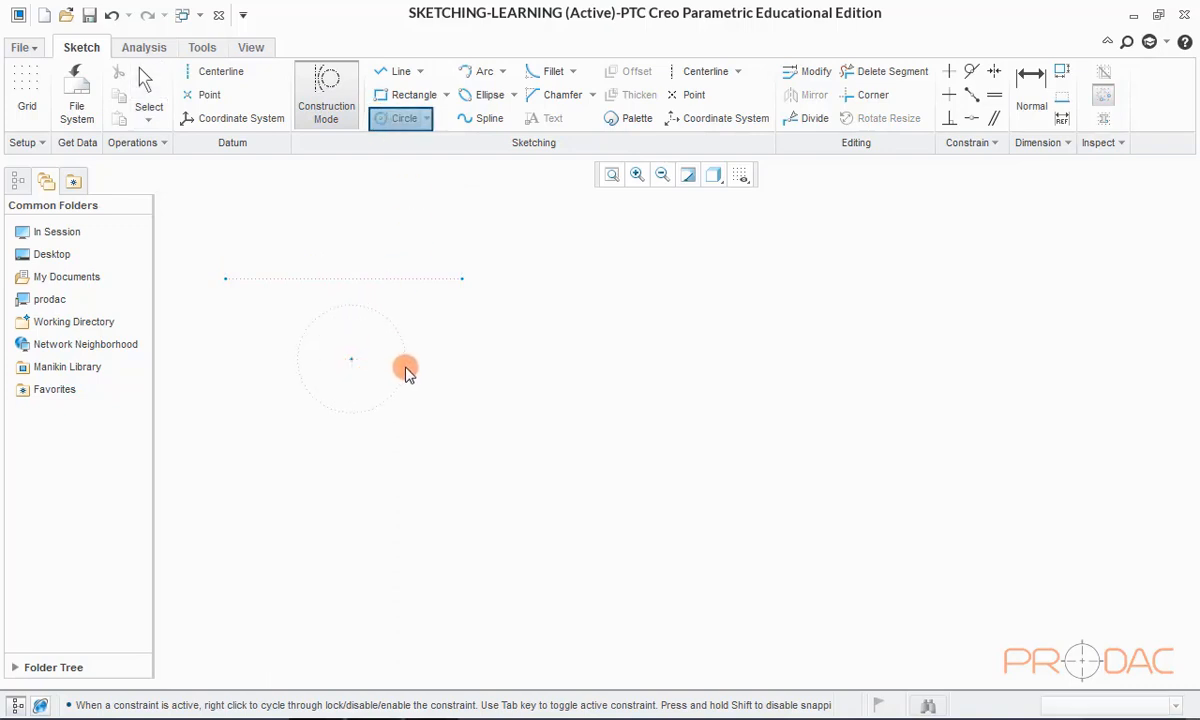
{"action": "left_click", "coordinate": [405, 368]}
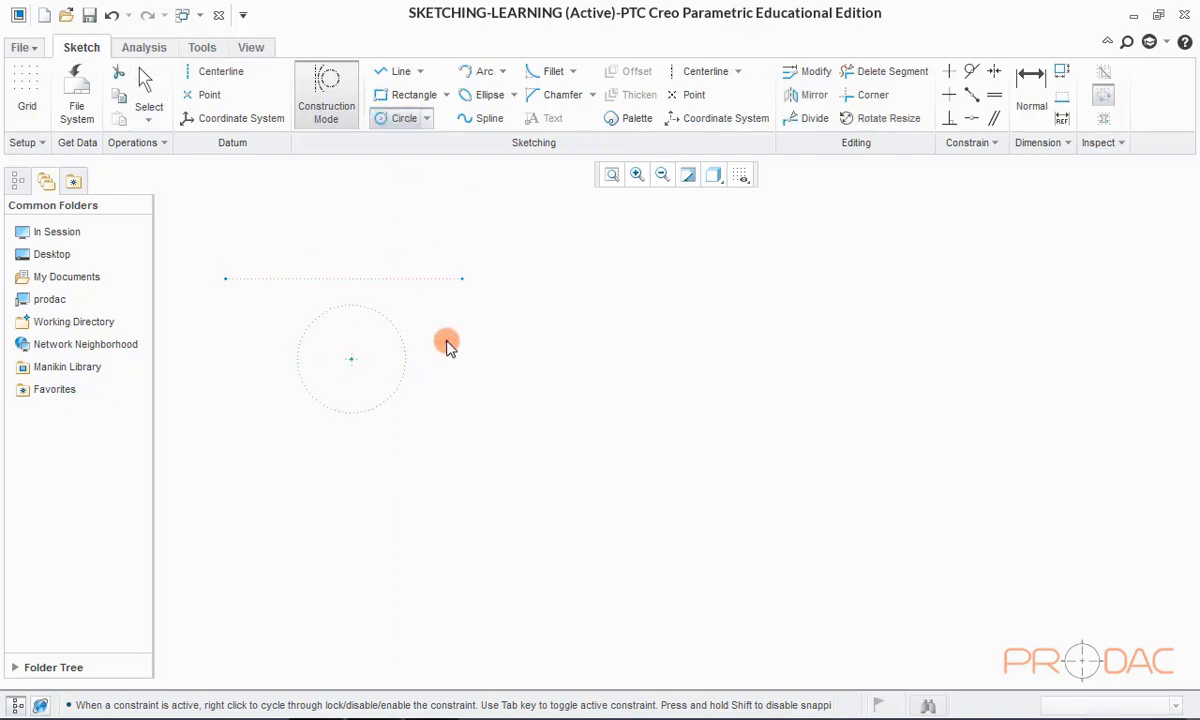
{"action": "middle_click", "coordinate": [447, 345]}
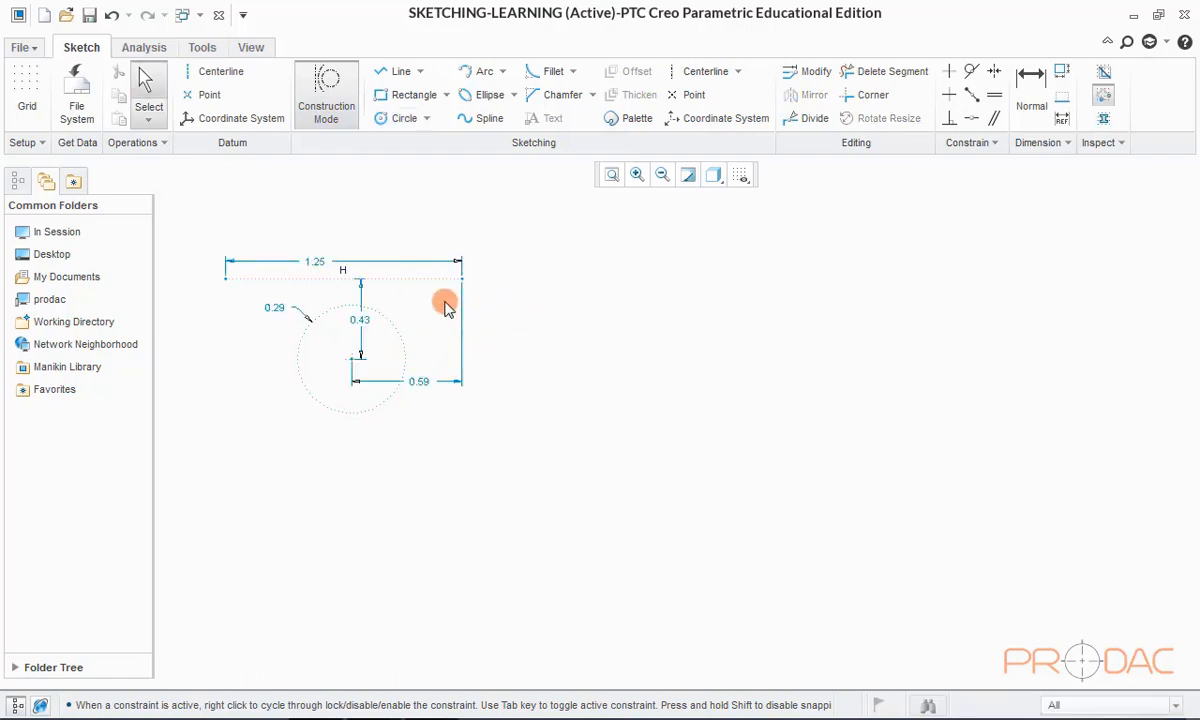
{"action": "scroll", "coordinate": [445, 300], "scroll_direction": "up", "scroll_amount": 2}
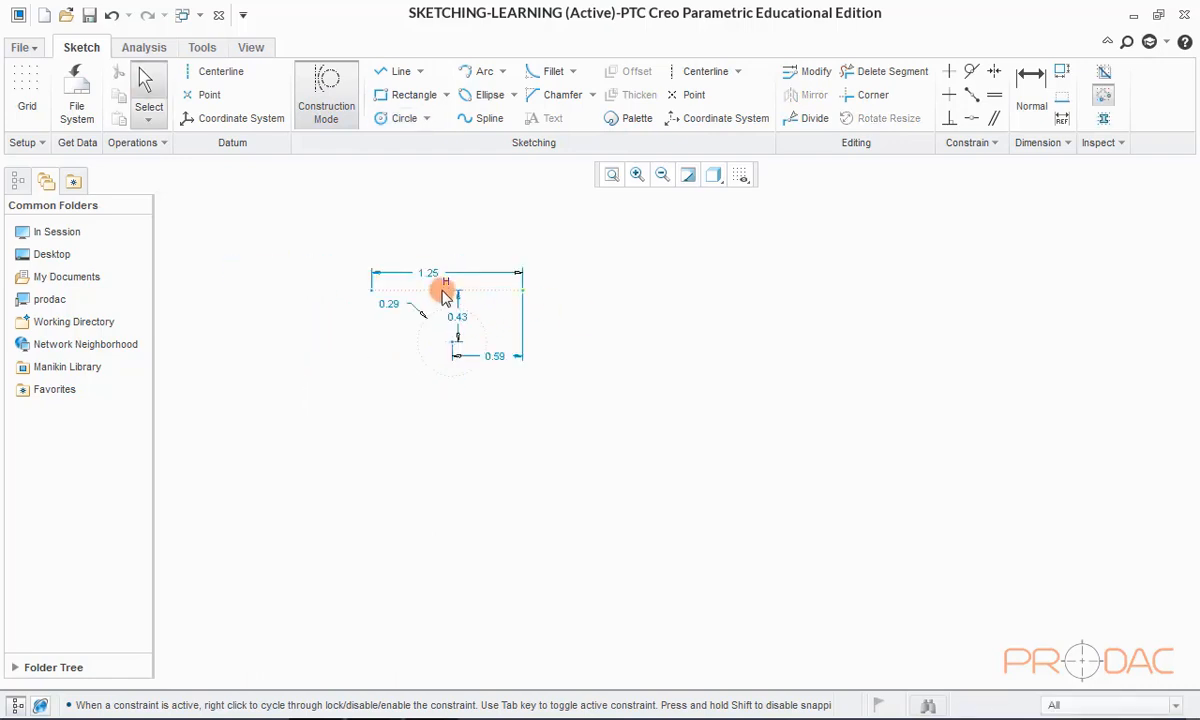
Step: Turn off construction mode and draw a solid horizontal line about 0.86 long, level with and to the right of the construction line
{"action": "left_click", "coordinate": [338, 104]}
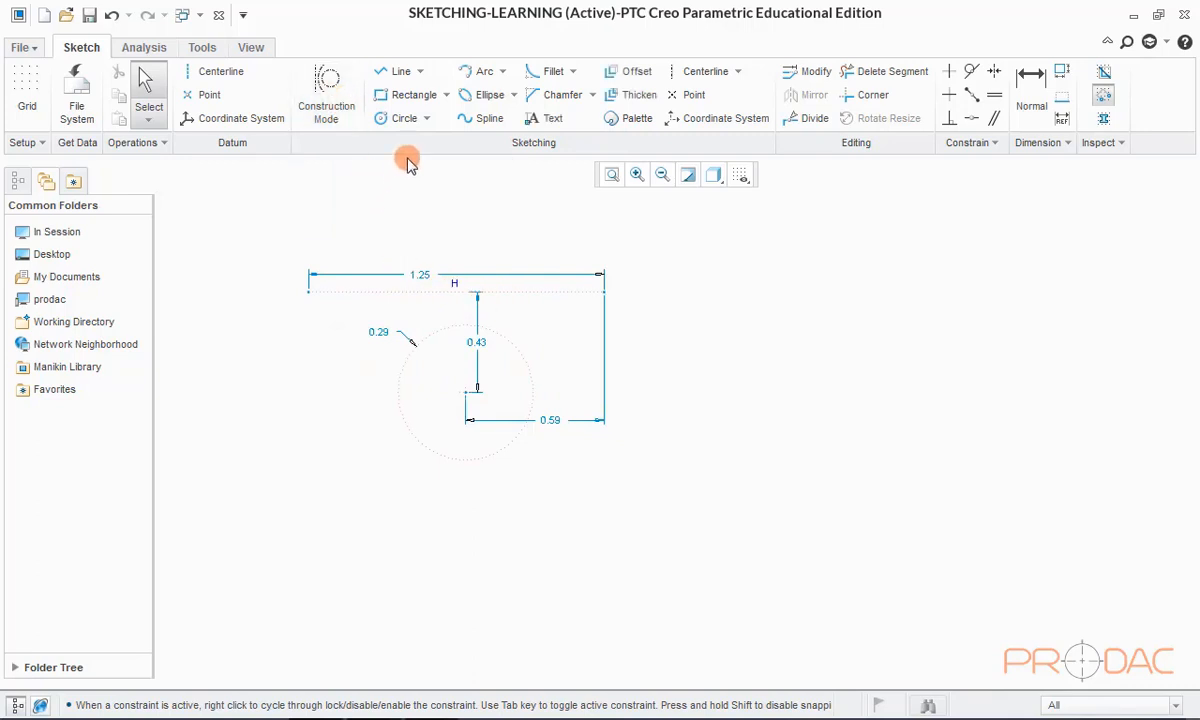
{"action": "left_click", "coordinate": [401, 75]}
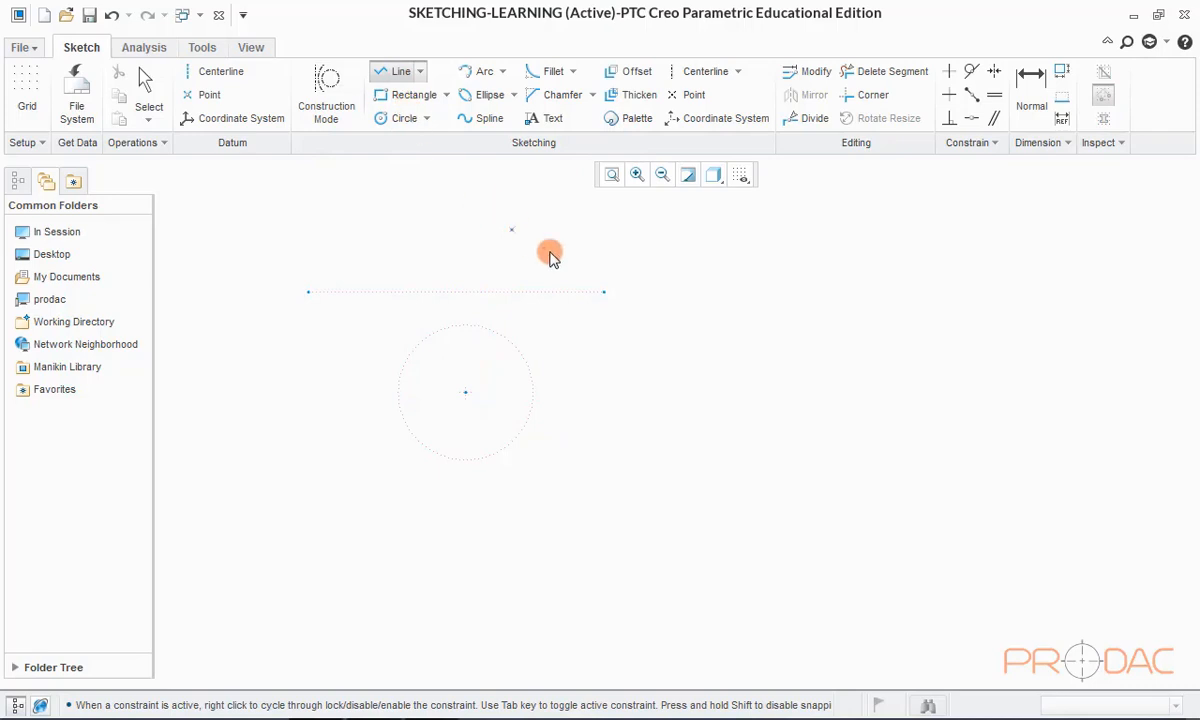
{"action": "left_click", "coordinate": [677, 292]}
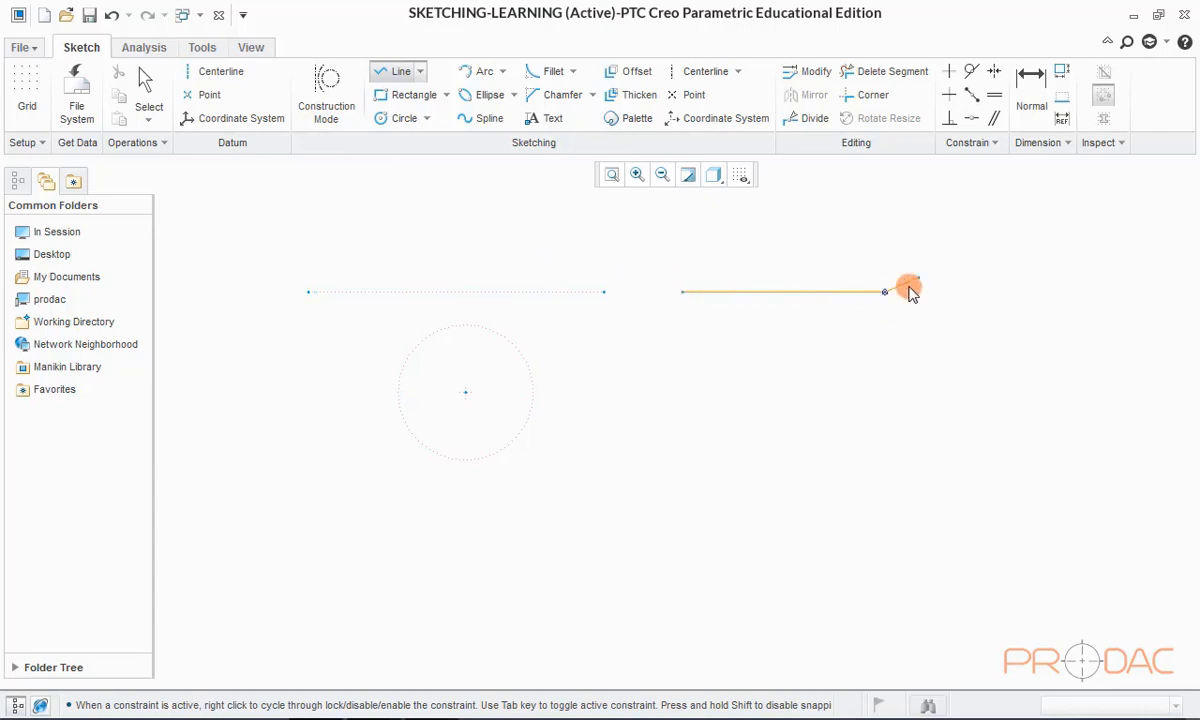
{"action": "left_click", "coordinate": [886, 292]}
{"action": "middle_click", "coordinate": [924, 220]}
{"action": "middle_click", "coordinate": [924, 220]}
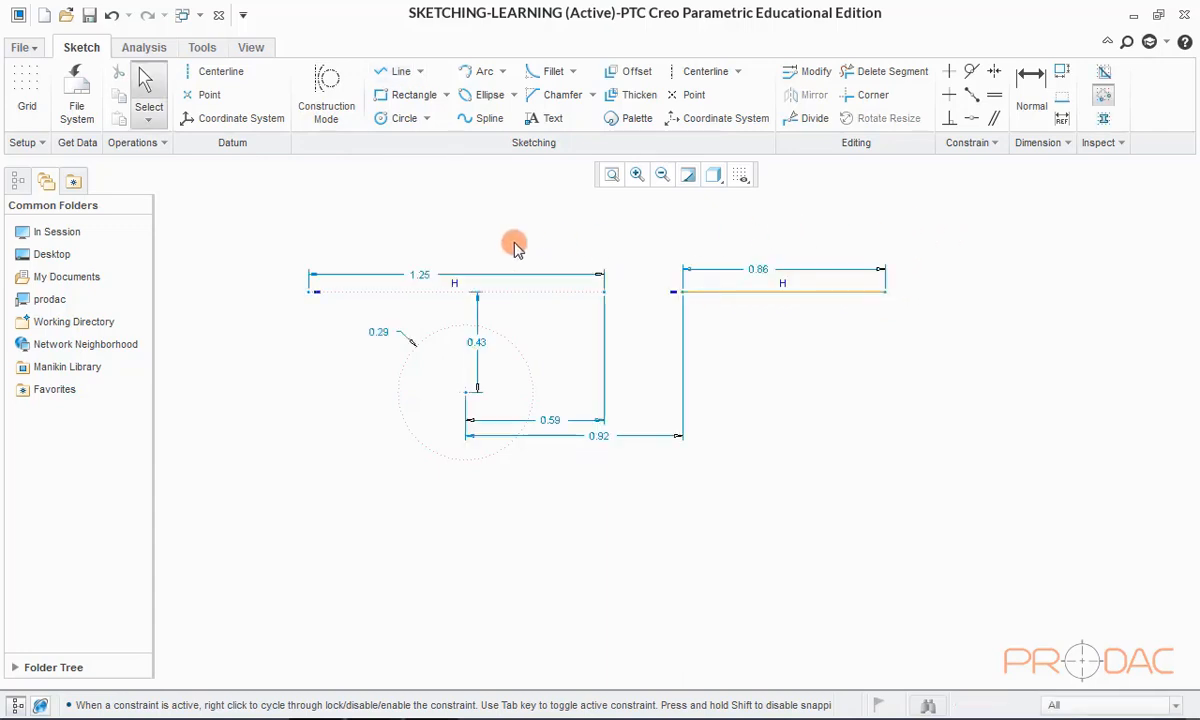
Step: Draw a solid circle equal in radius to the construction circle, with its center level with that circle and about 1.35 to its right
{"action": "left_click", "coordinate": [398, 118]}
{"action": "left_click", "coordinate": [783, 392]}
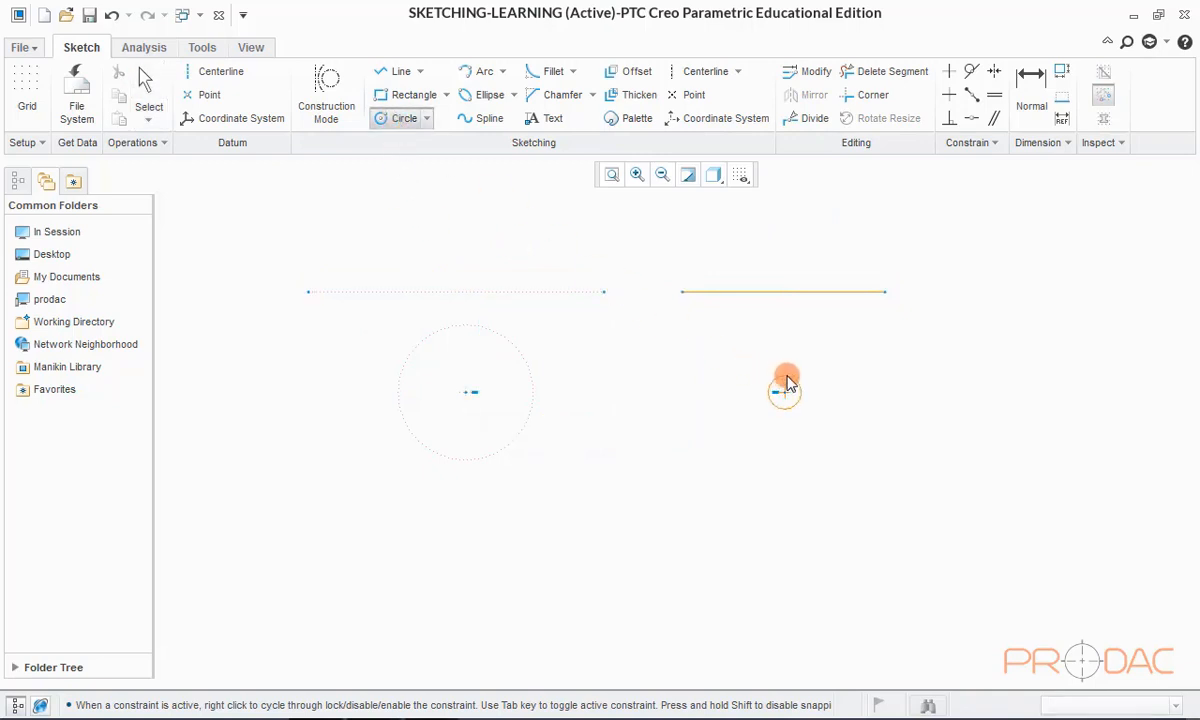
{"action": "left_click", "coordinate": [793, 328]}
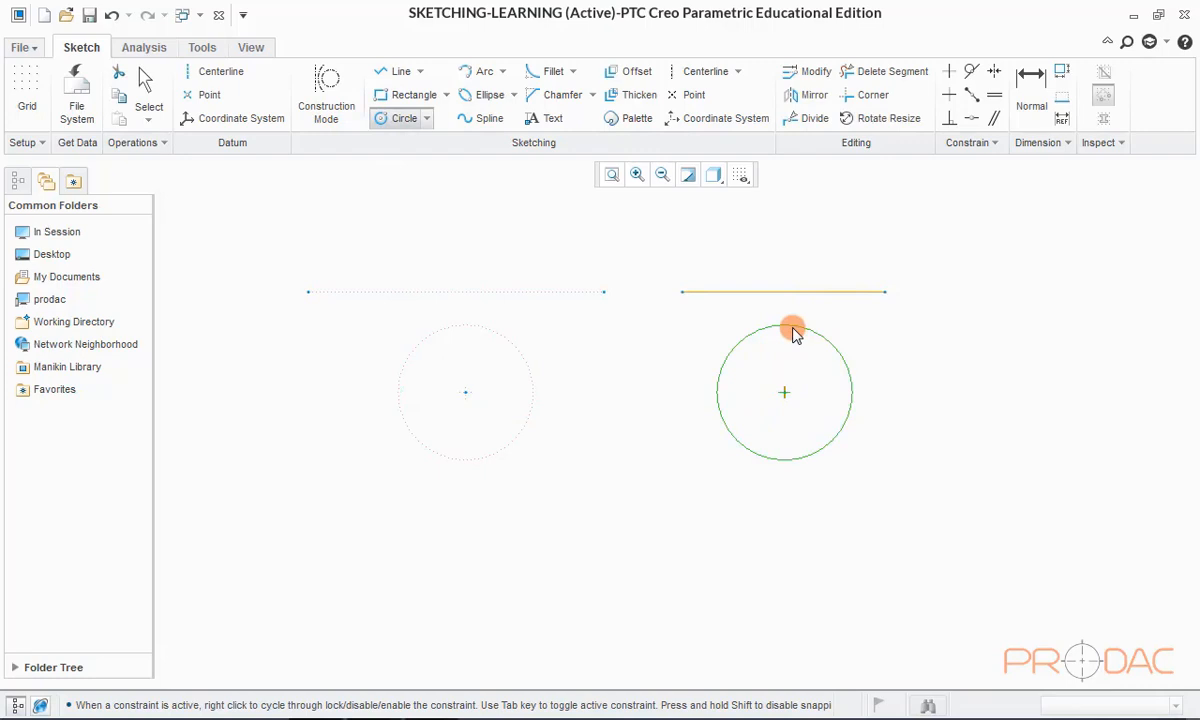
{"action": "middle_click", "coordinate": [895, 335]}
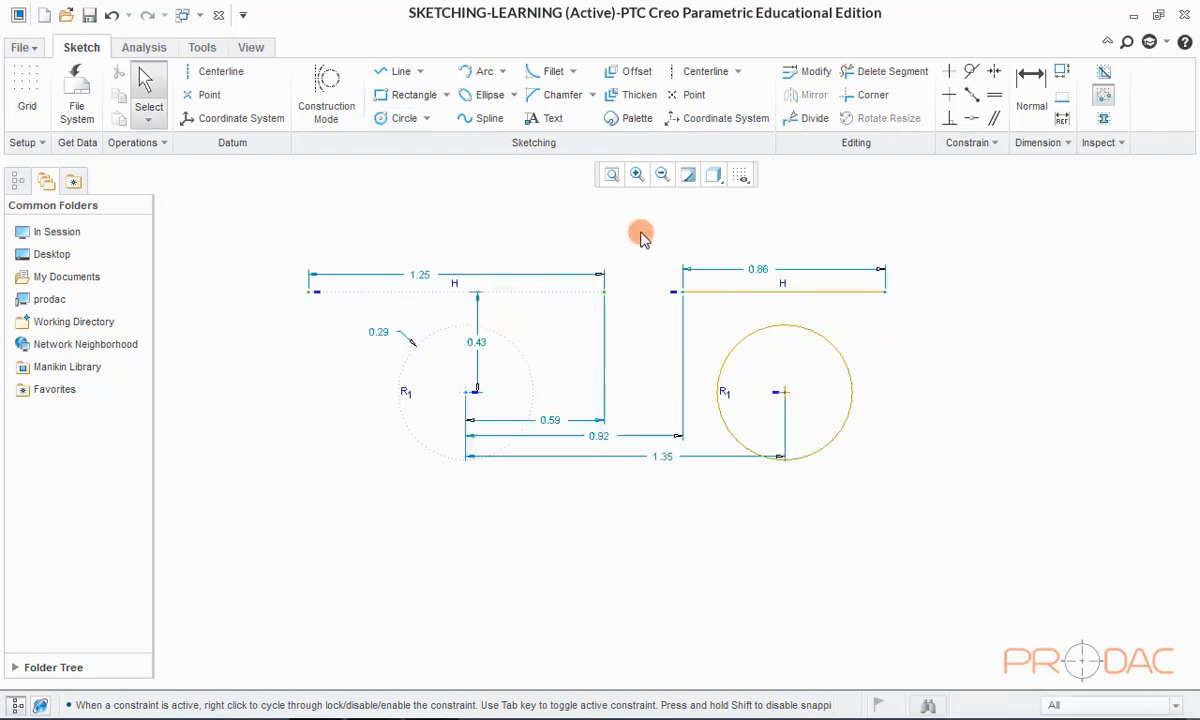
Step: Delete both lines and both circles to empty the sketch
{"action": "mouse_move", "coordinate": [956, 496]}
{"action": "left_mouse_down"}
{"action": "mouse_move", "coordinate": [830, 396]}
{"action": "mouse_move", "coordinate": [356, 228]}
{"action": "mouse_move", "coordinate": [268, 237]}
{"action": "left_mouse_up"}
{"action": "key", "text": "Delete"}
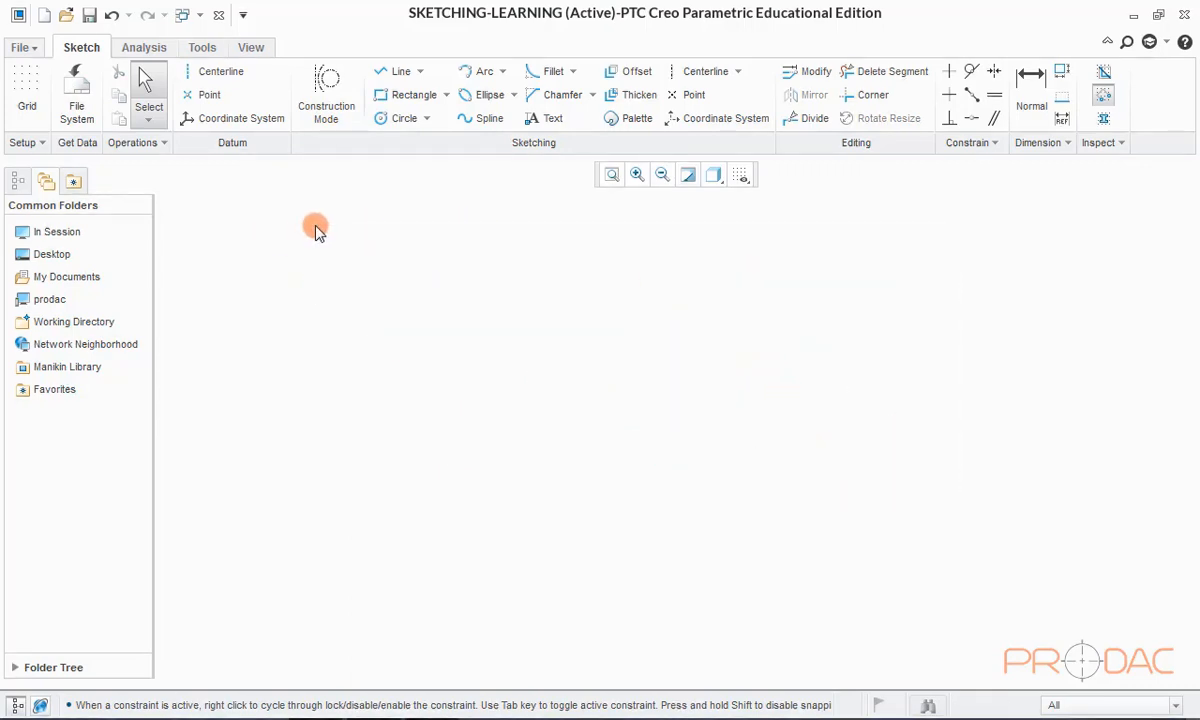
Step: Draw a Line Chain: a 0.54 horizontal, a slope rising about 0.29, a 0.29 horizontal, a slope back down, and a 0.45 horizontal
{"action": "left_click", "coordinate": [420, 73]}
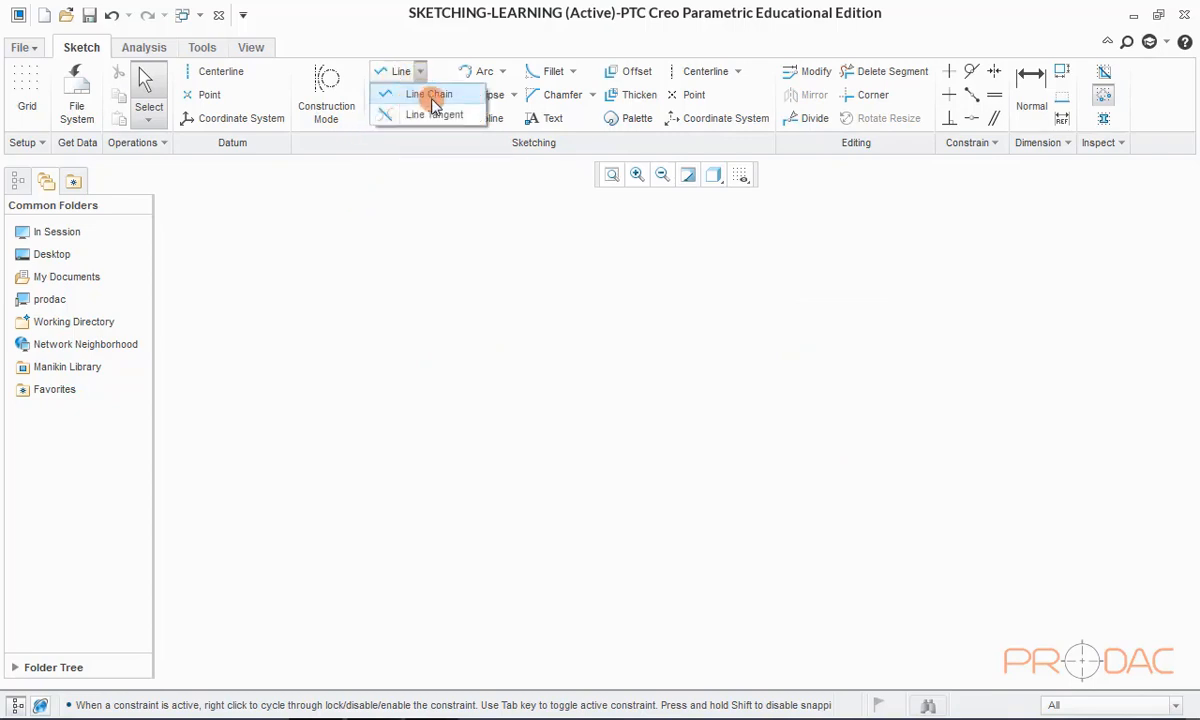
{"action": "left_click", "coordinate": [420, 97]}
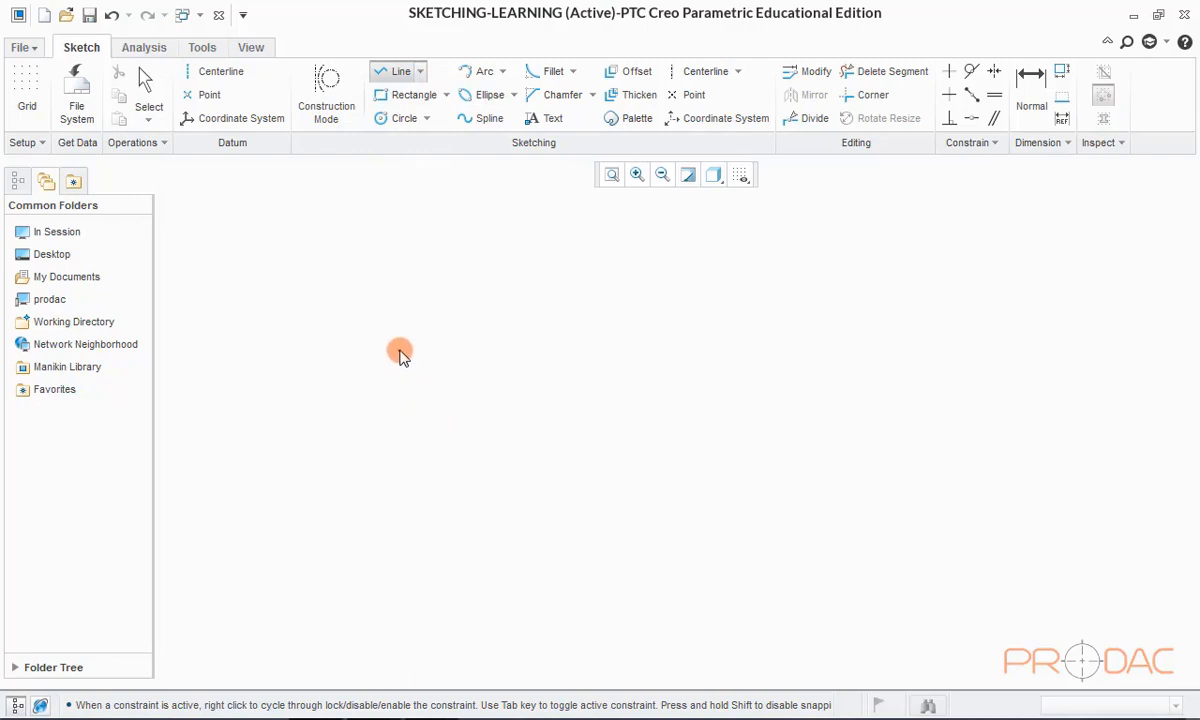
{"action": "left_click", "coordinate": [399, 351]}
{"action": "left_click", "coordinate": [527, 350]}
{"action": "left_click", "coordinate": [555, 281]}
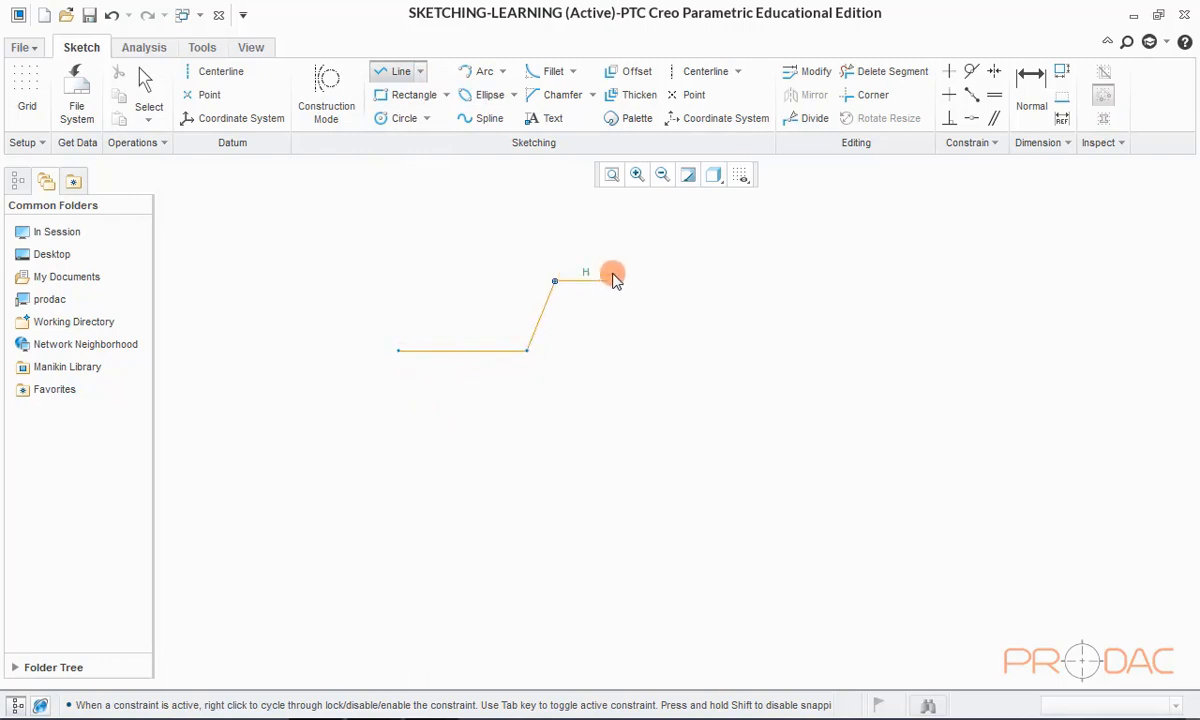
{"action": "left_click", "coordinate": [622, 281]}
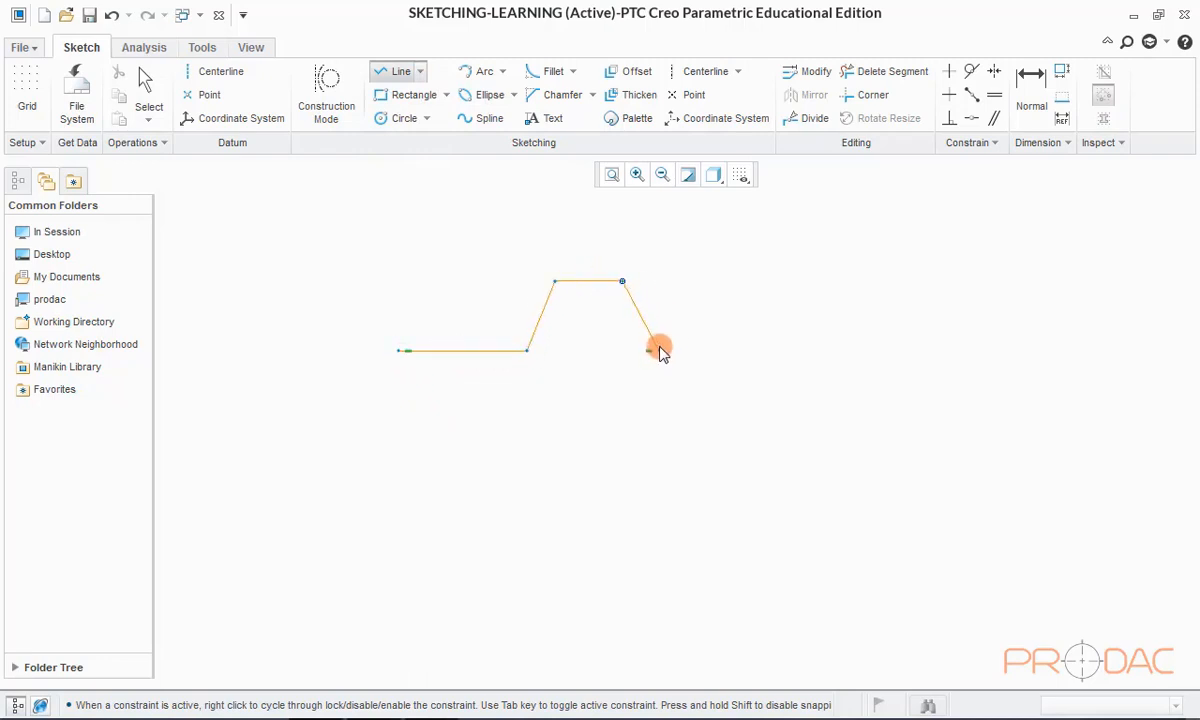
{"action": "left_click", "coordinate": [658, 350]}
{"action": "left_click", "coordinate": [766, 350]}
Step: Close the line chain with a vertical line about 0.65 down, a bottom line about 1.61 long, and a slanted line to the start point
{"action": "left_click", "coordinate": [766, 504]}
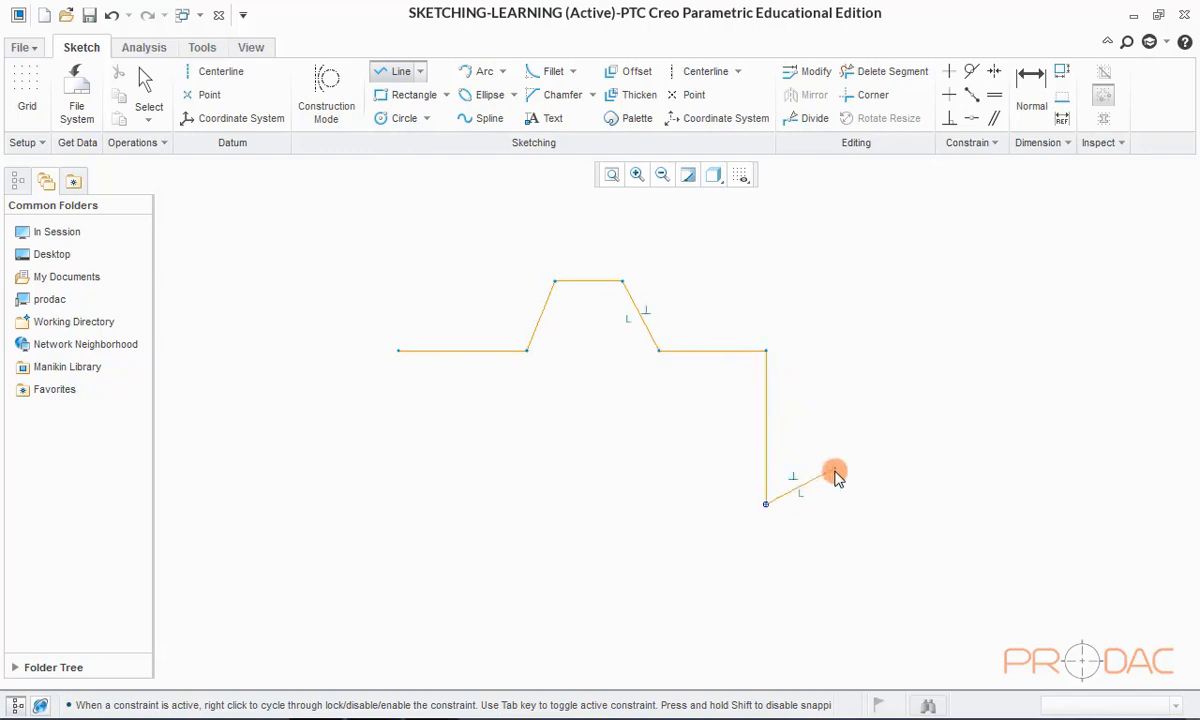
{"action": "left_click", "coordinate": [387, 503]}
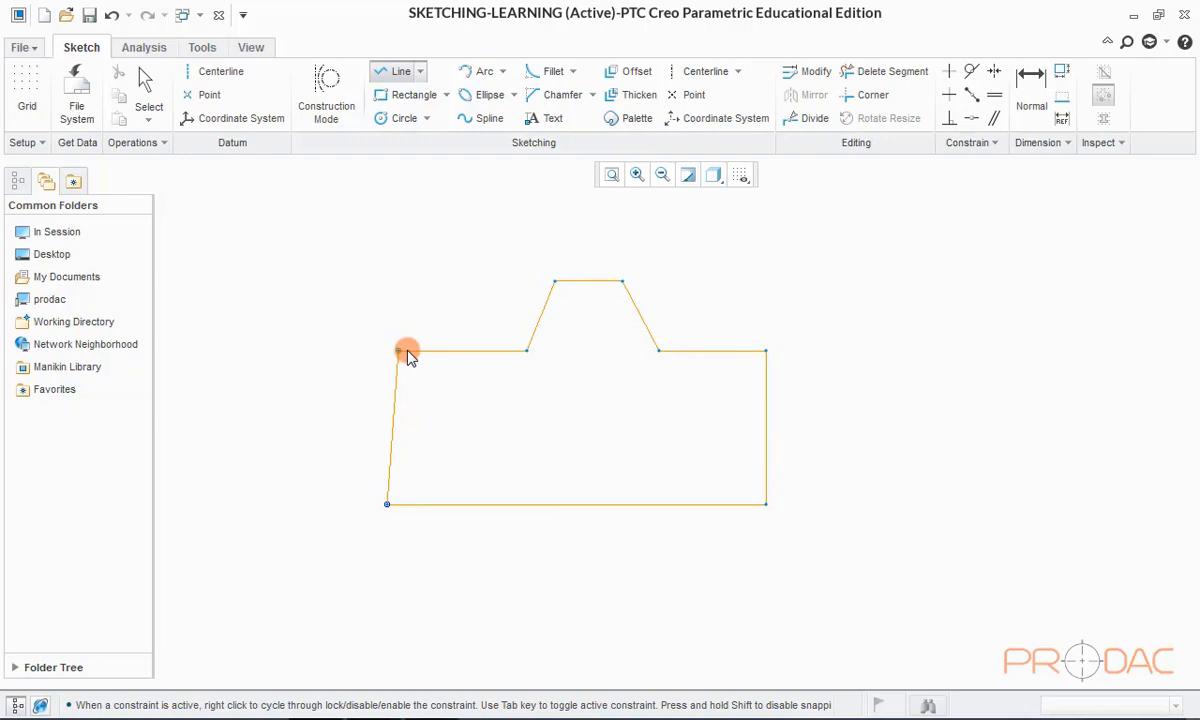
{"action": "left_click", "coordinate": [406, 354]}
{"action": "middle_click", "coordinate": [356, 279]}
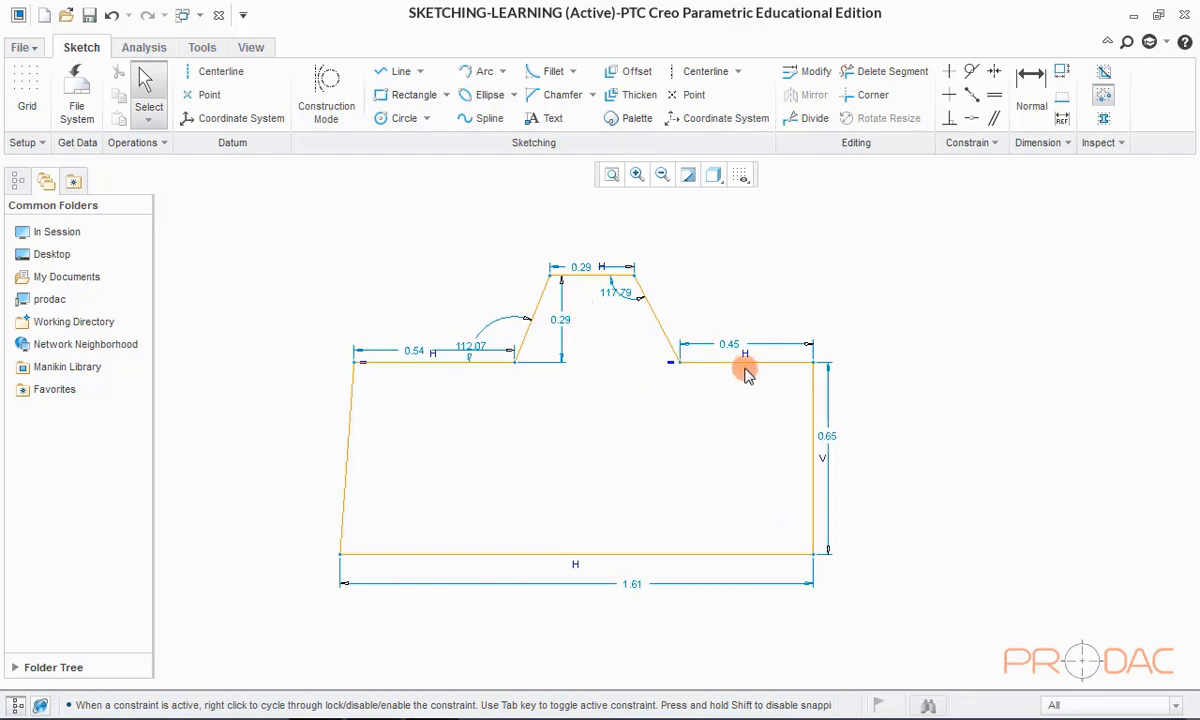
Step: Delete the whole closed line-chain profile from the sketch
{"action": "scroll", "coordinate": [871, 400], "scroll_direction": "down", "scroll_amount": 2}
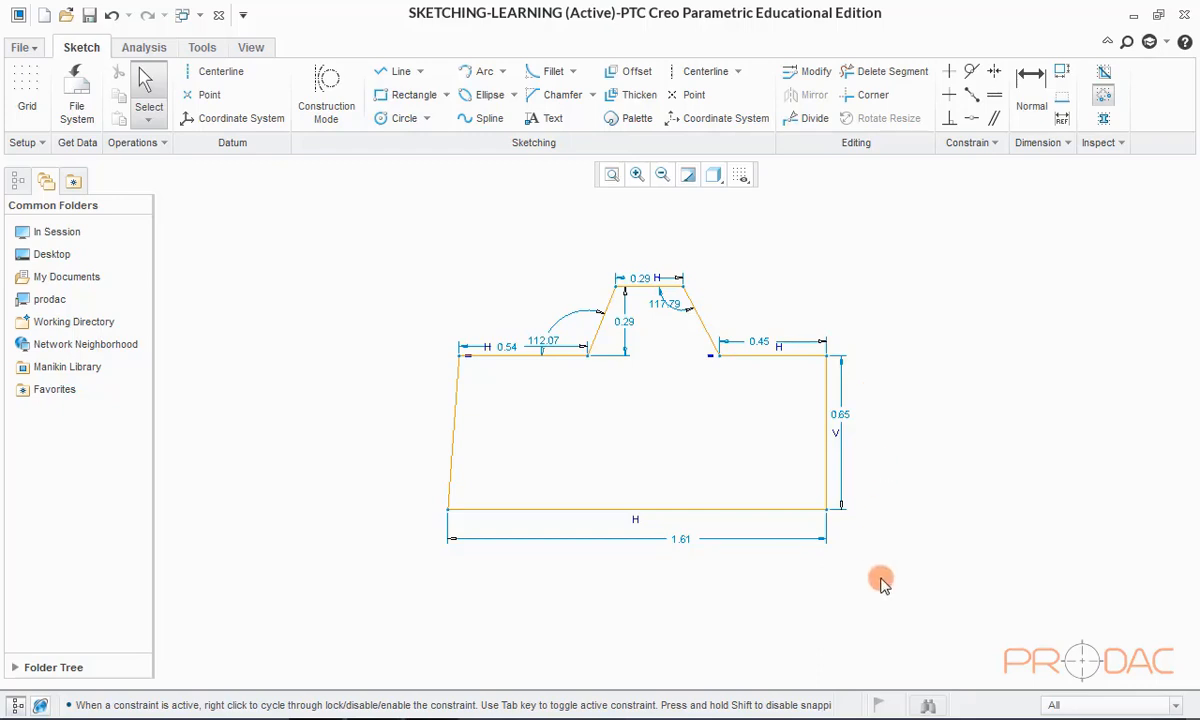
{"action": "mouse_move", "coordinate": [880, 578]}
{"action": "left_mouse_down"}
{"action": "mouse_move", "coordinate": [415, 262]}
{"action": "mouse_move", "coordinate": [395, 265]}
{"action": "left_mouse_up"}
{"action": "key", "text": "Delete"}
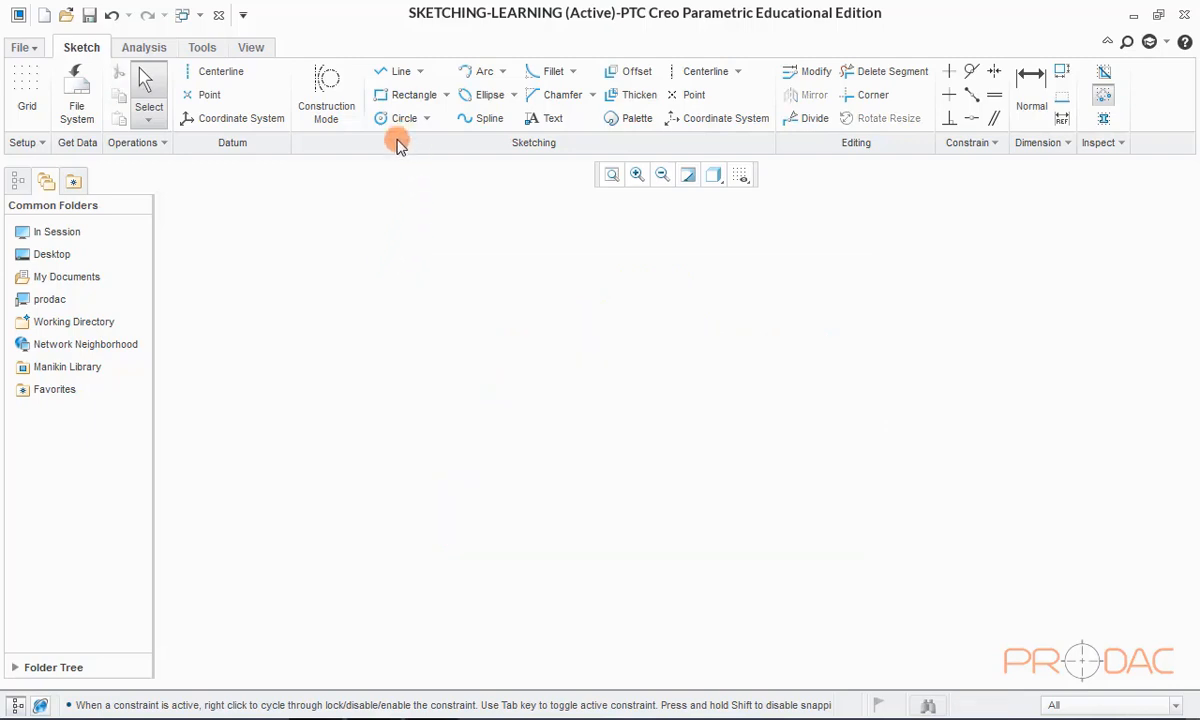
{"action": "left_click", "coordinate": [419, 72]}
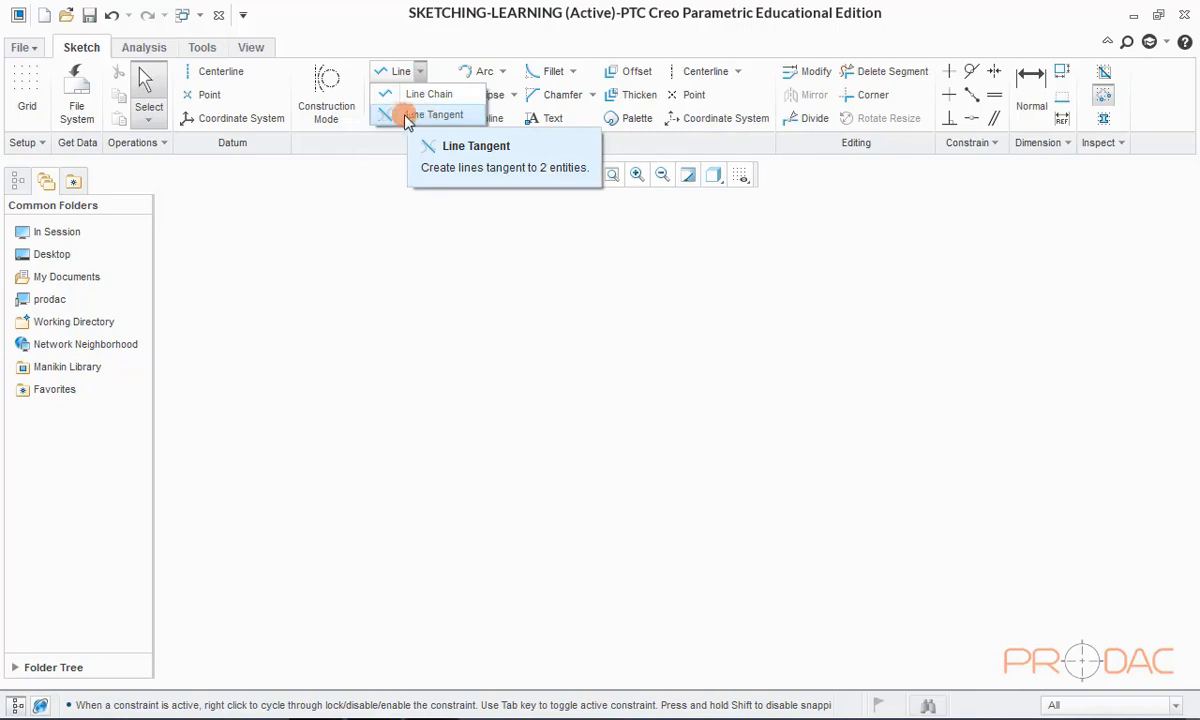
{"action": "left_click", "coordinate": [388, 244]}
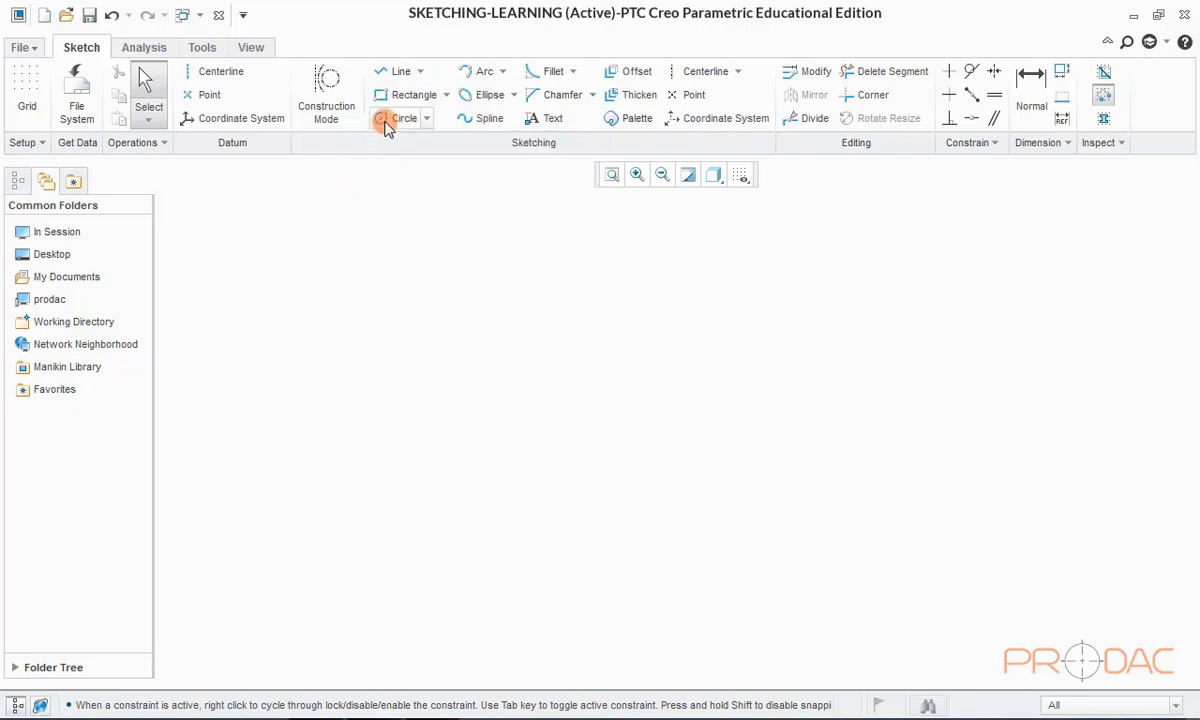
Step: Draw two equal circles about 0.34 in diameter, side by side with level centers about 0.66 apart
{"action": "left_click", "coordinate": [392, 119]}
{"action": "left_click", "coordinate": [415, 377]}
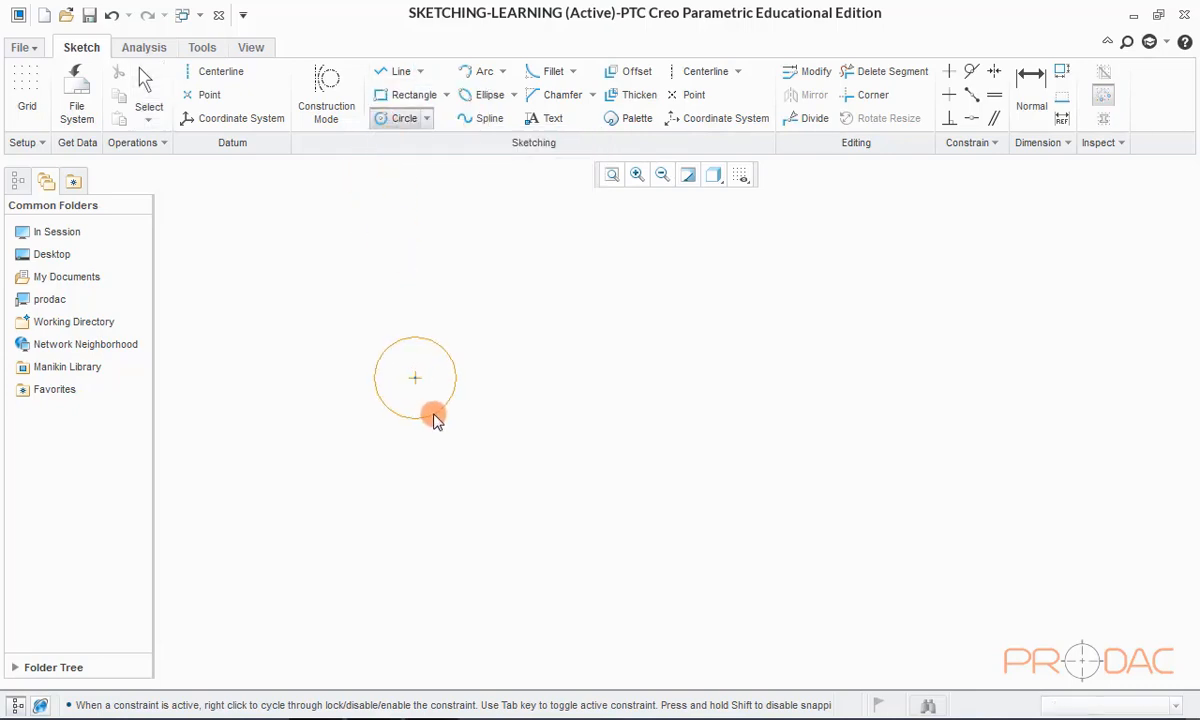
{"action": "left_click", "coordinate": [435, 418]}
{"action": "left_click", "coordinate": [567, 377]}
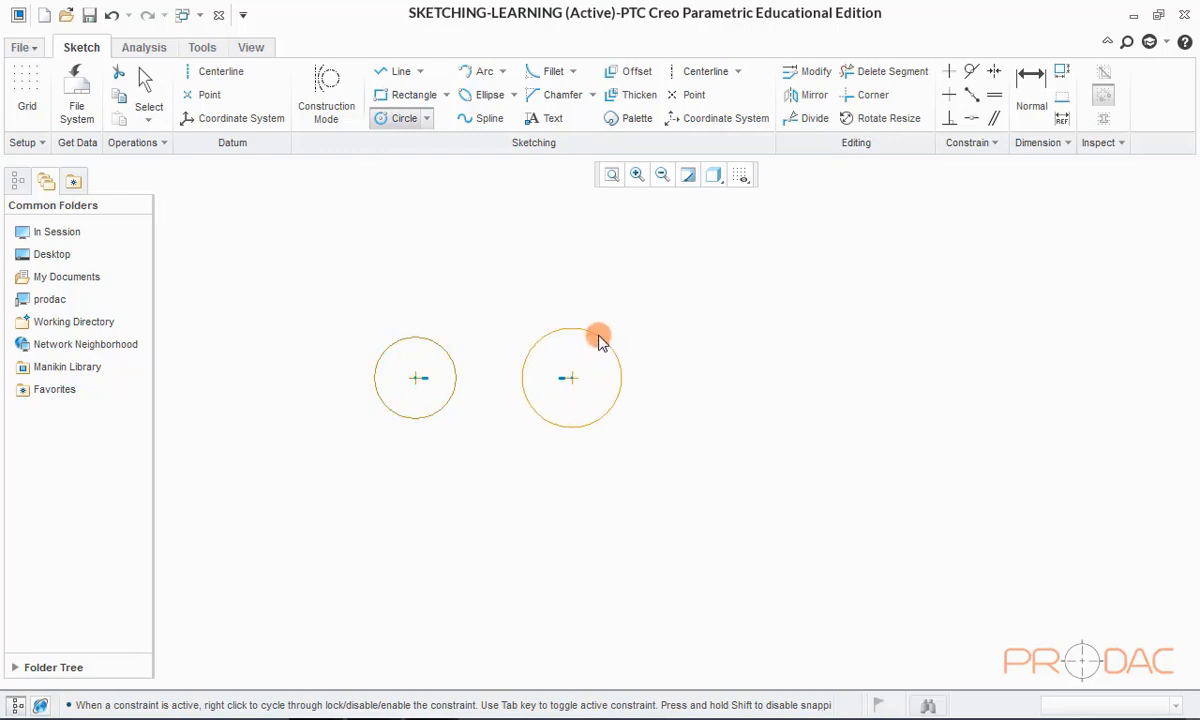
{"action": "left_click", "coordinate": [600, 342]}
{"action": "middle_click", "coordinate": [630, 305]}
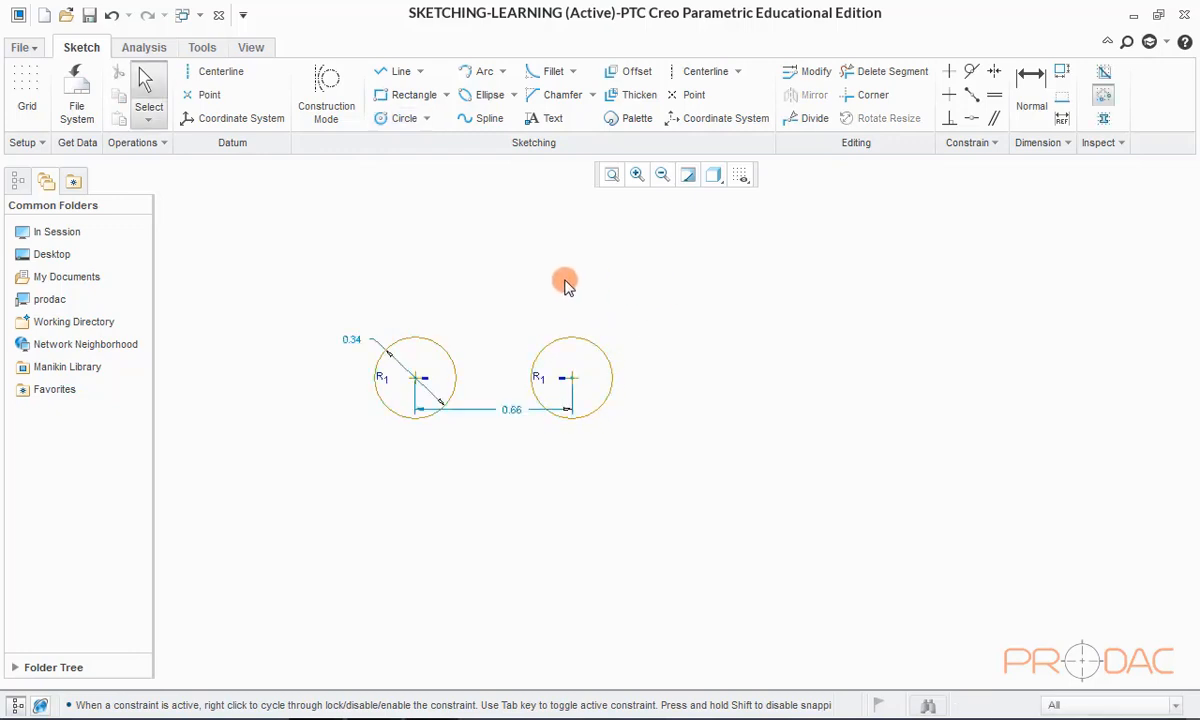
Step: Draw a Line Tangent joining the undersides of the two circles
{"action": "left_click", "coordinate": [421, 77]}
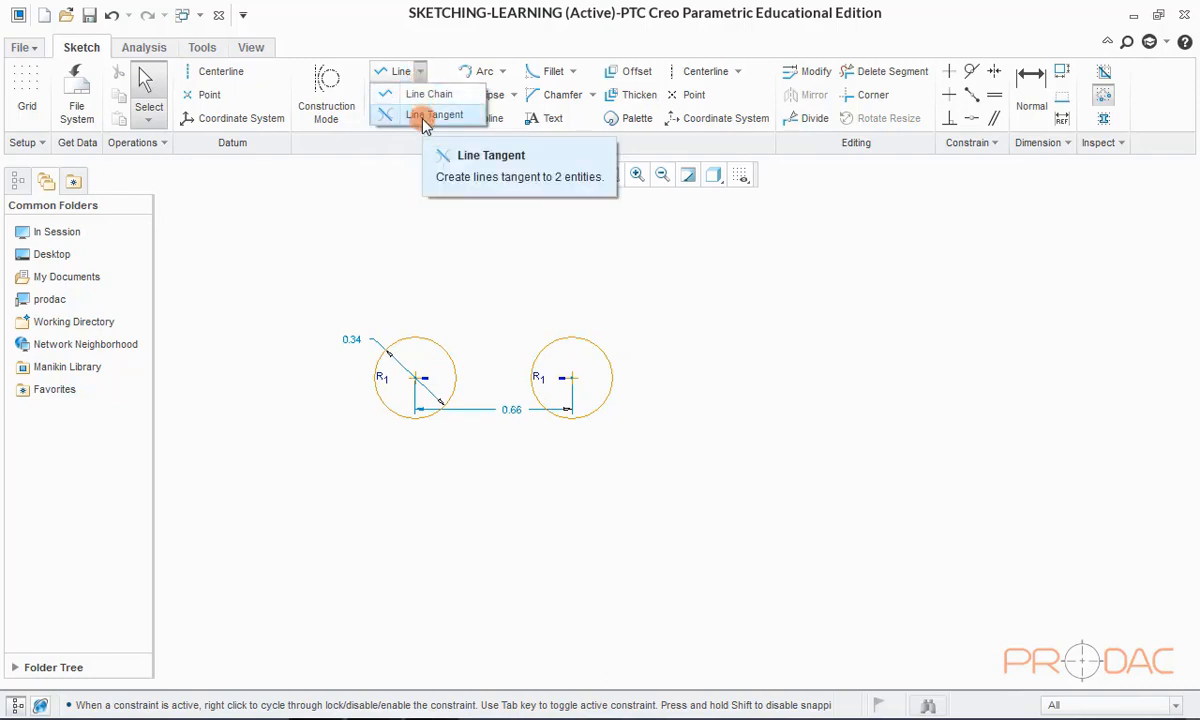
{"action": "left_click", "coordinate": [425, 117]}
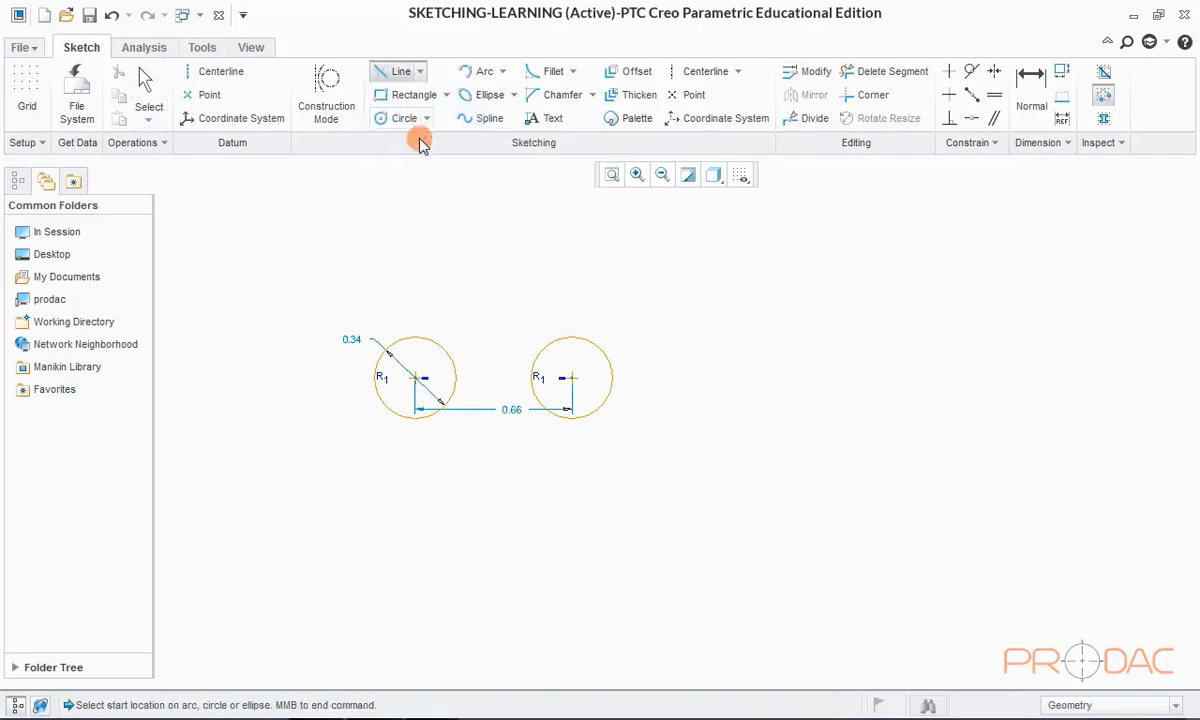
{"action": "left_click", "coordinate": [413, 340]}
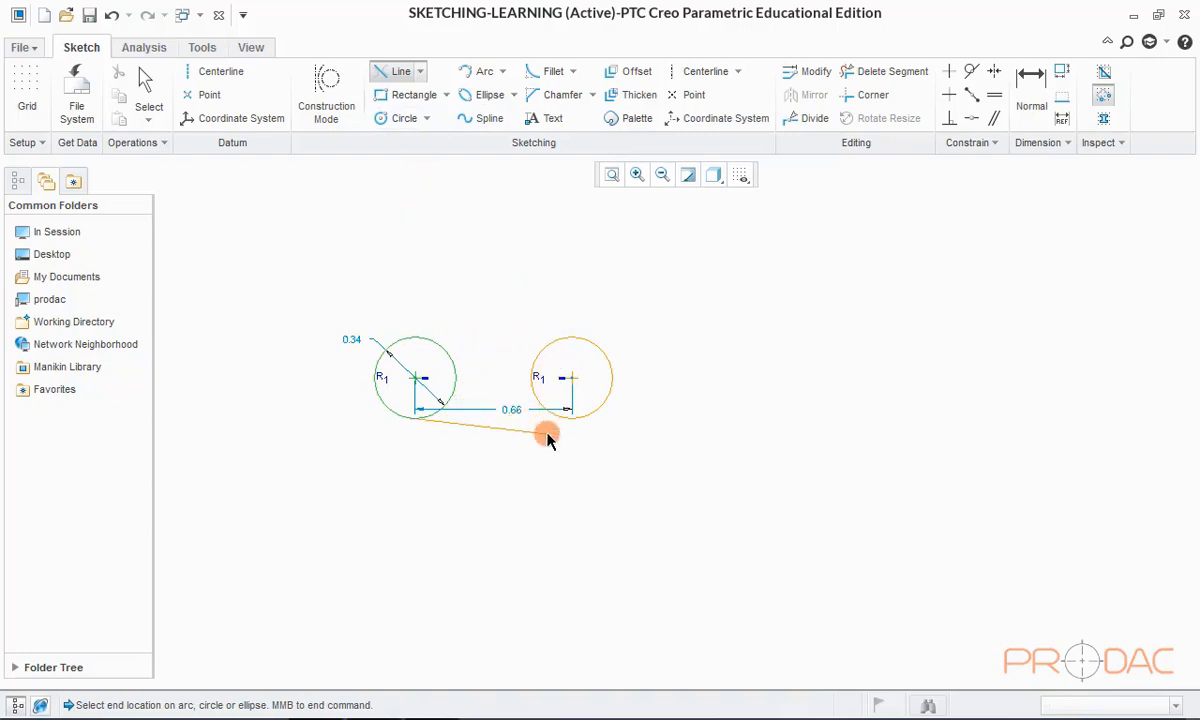
{"action": "left_click", "coordinate": [578, 425]}
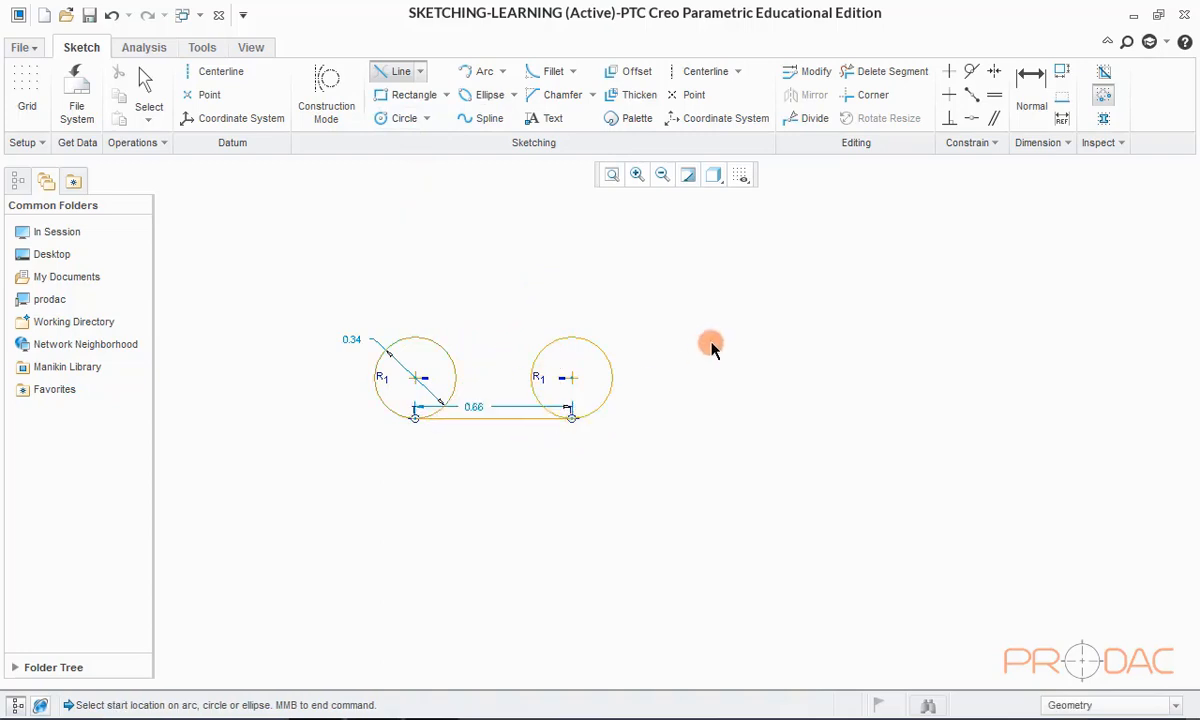
Step: Draw a second Line Tangent joining the upper sides of the two circles, and end the command
{"action": "left_click", "coordinate": [572, 341]}
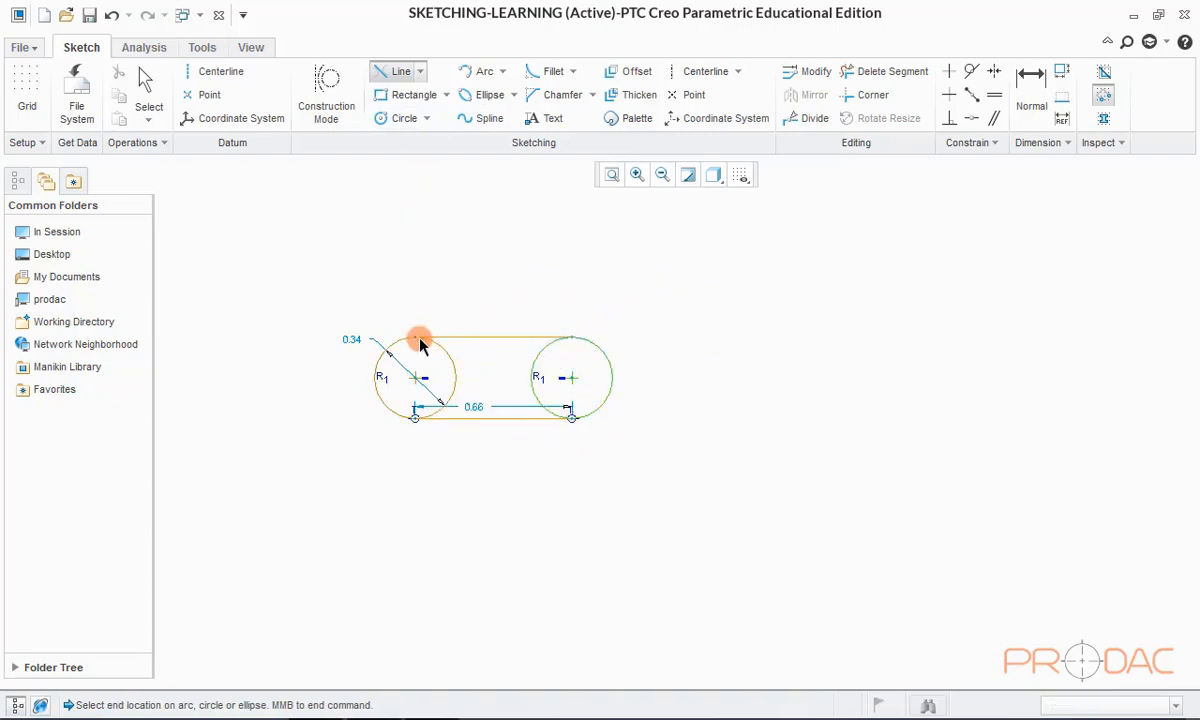
{"action": "left_click", "coordinate": [418, 341]}
{"action": "middle_click", "coordinate": [506, 281]}
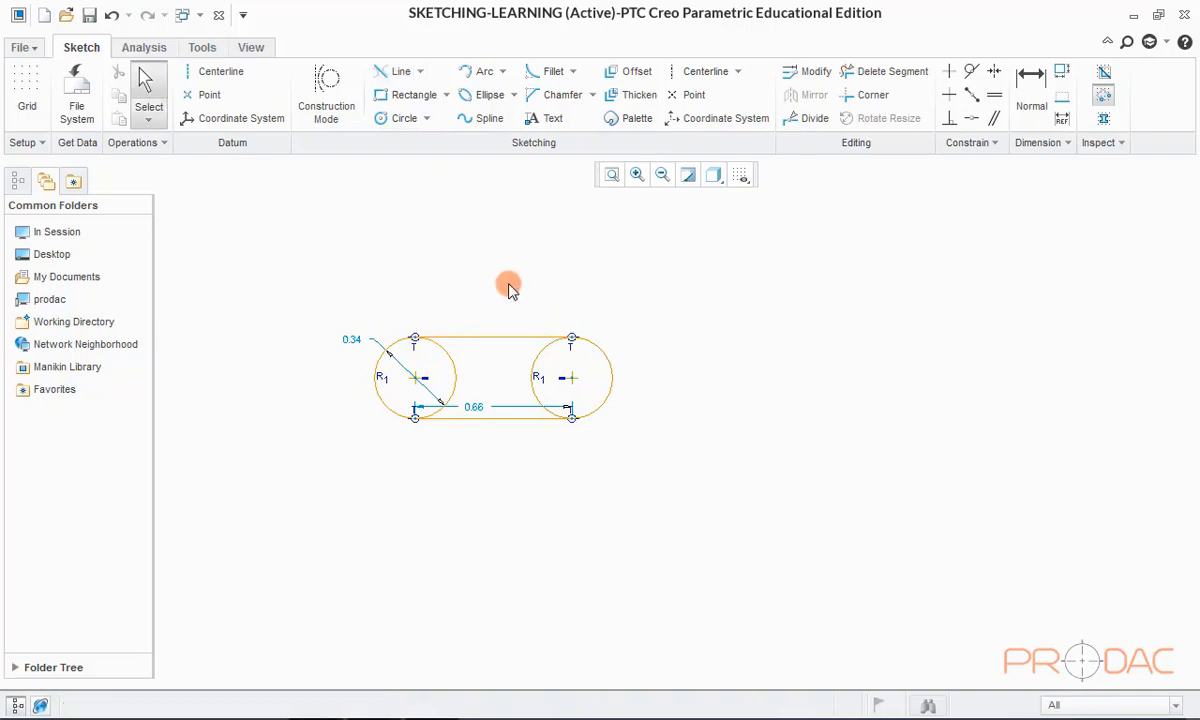
Step: Trim away the inner halves of both circles with Delete Segment, leaving a closed slot outline
{"action": "scroll", "coordinate": [370, 356], "scroll_direction": "up", "scroll_amount": 4}
{"action": "scroll", "coordinate": [362, 351], "scroll_direction": "down", "scroll_amount": 1}
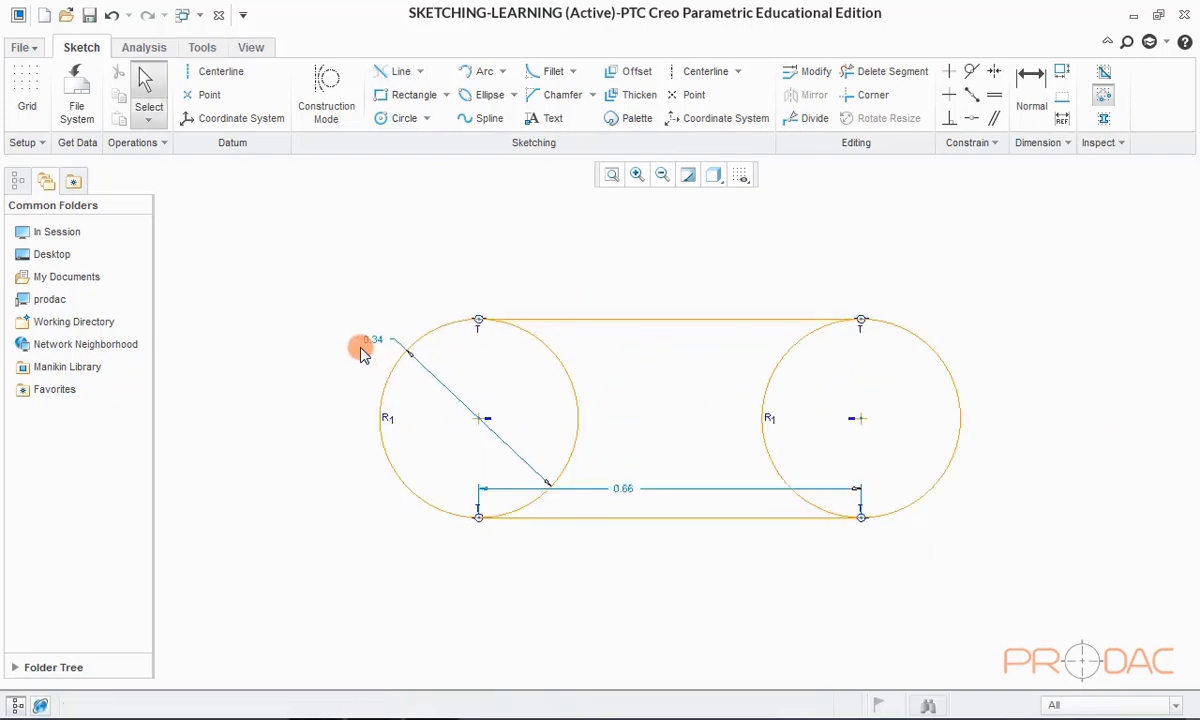
{"action": "scroll", "coordinate": [362, 351], "scroll_direction": "down", "scroll_amount": 2}
{"action": "scroll", "coordinate": [362, 351], "scroll_direction": "up", "scroll_amount": 1}
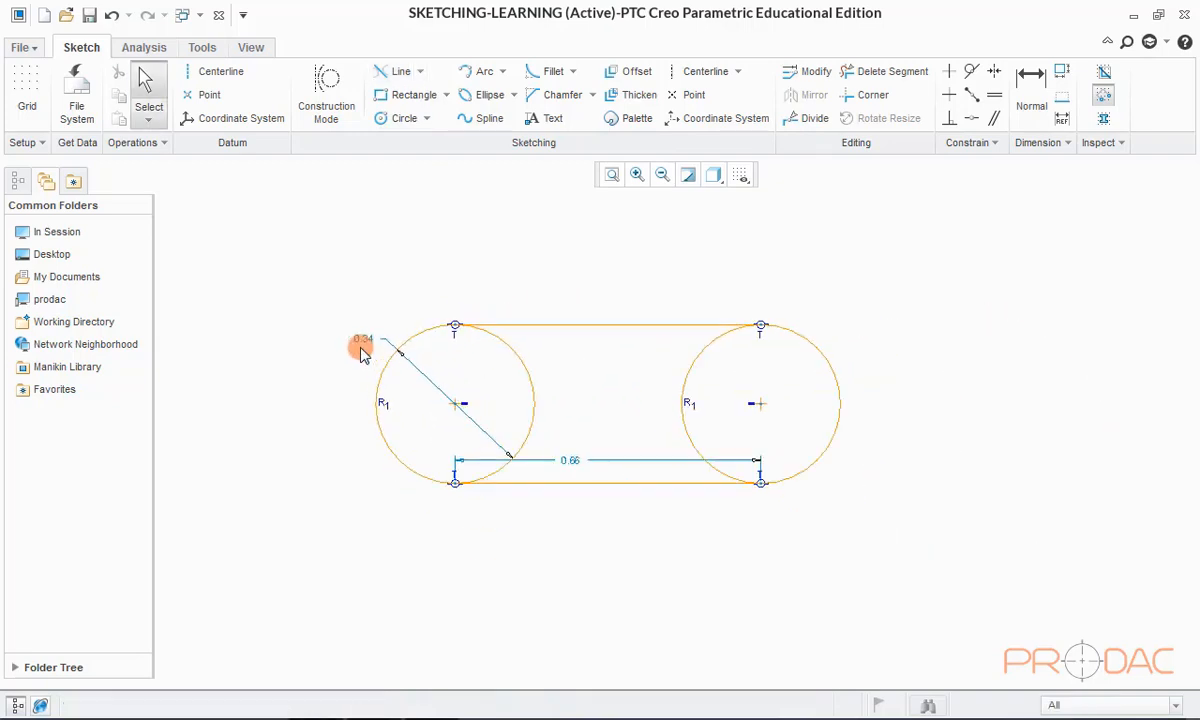
{"action": "scroll", "coordinate": [492, 375], "scroll_direction": "up", "scroll_amount": 2}
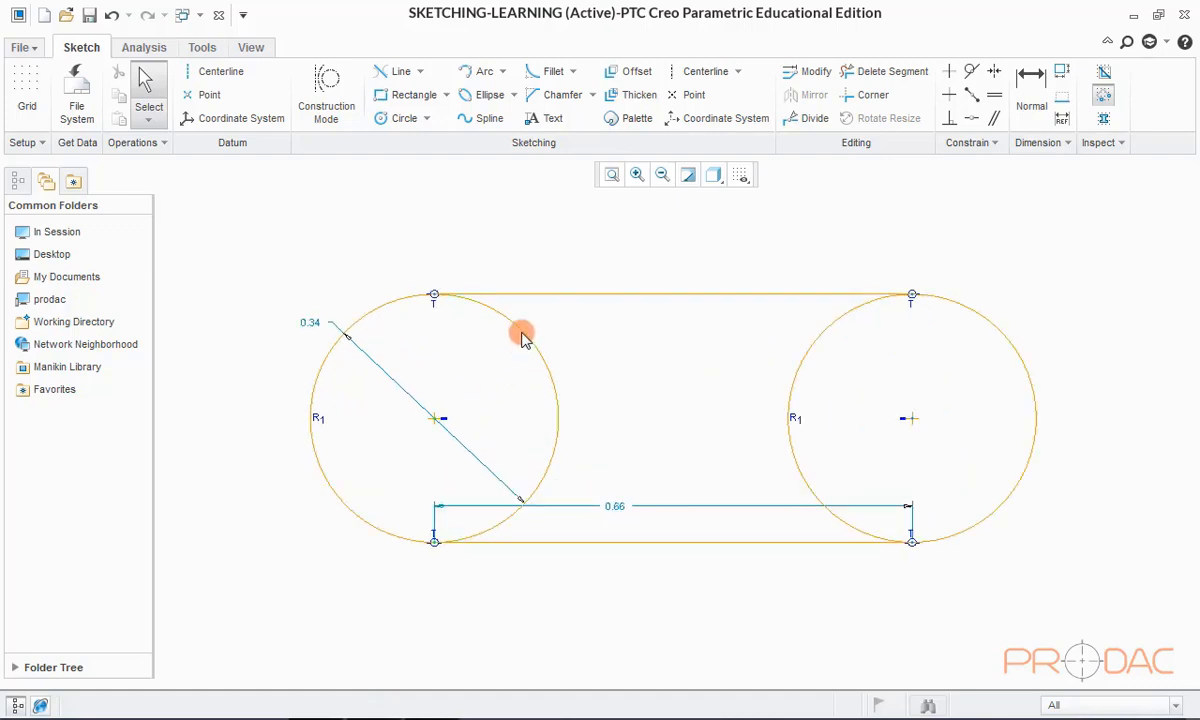
{"action": "scroll", "coordinate": [531, 340], "scroll_direction": "down", "scroll_amount": 2}
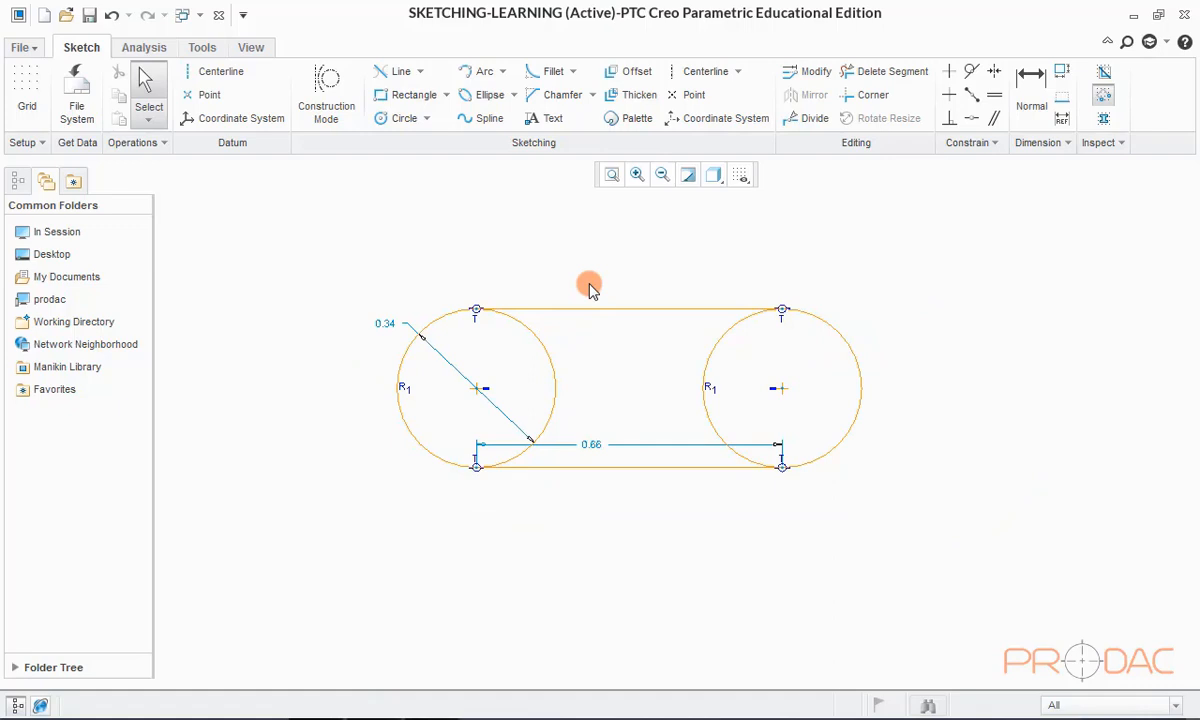
{"action": "left_click", "coordinate": [868, 71]}
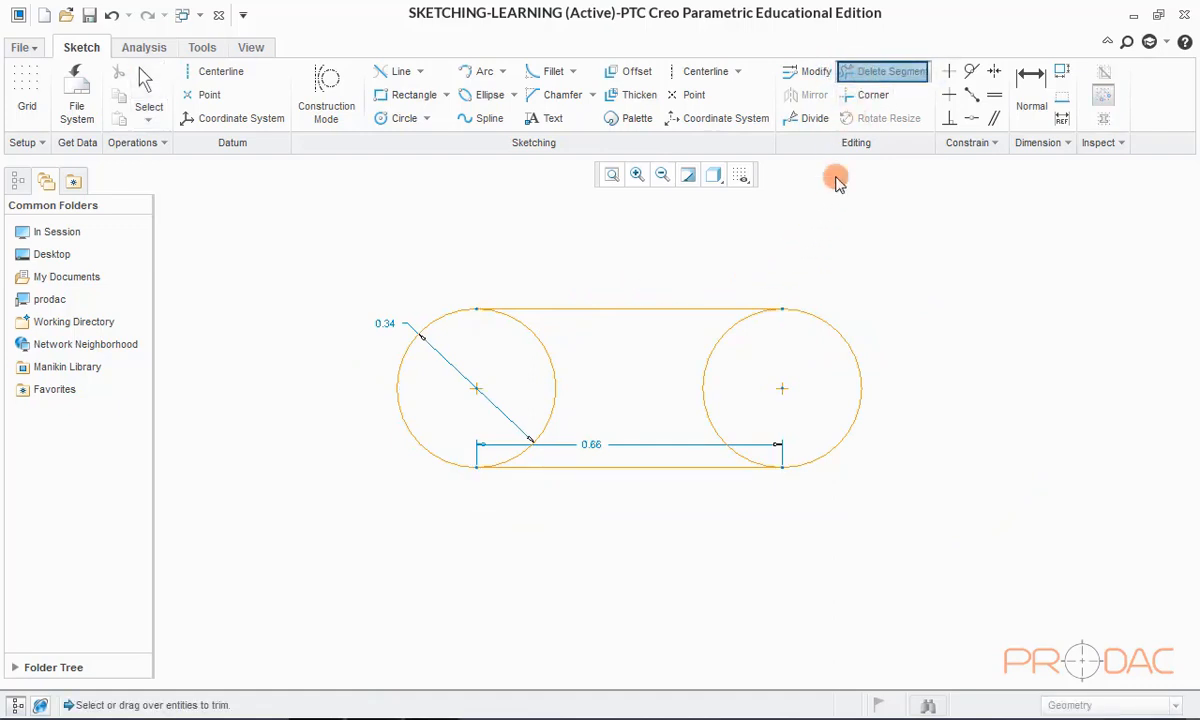
{"action": "left_click", "coordinate": [716, 352]}
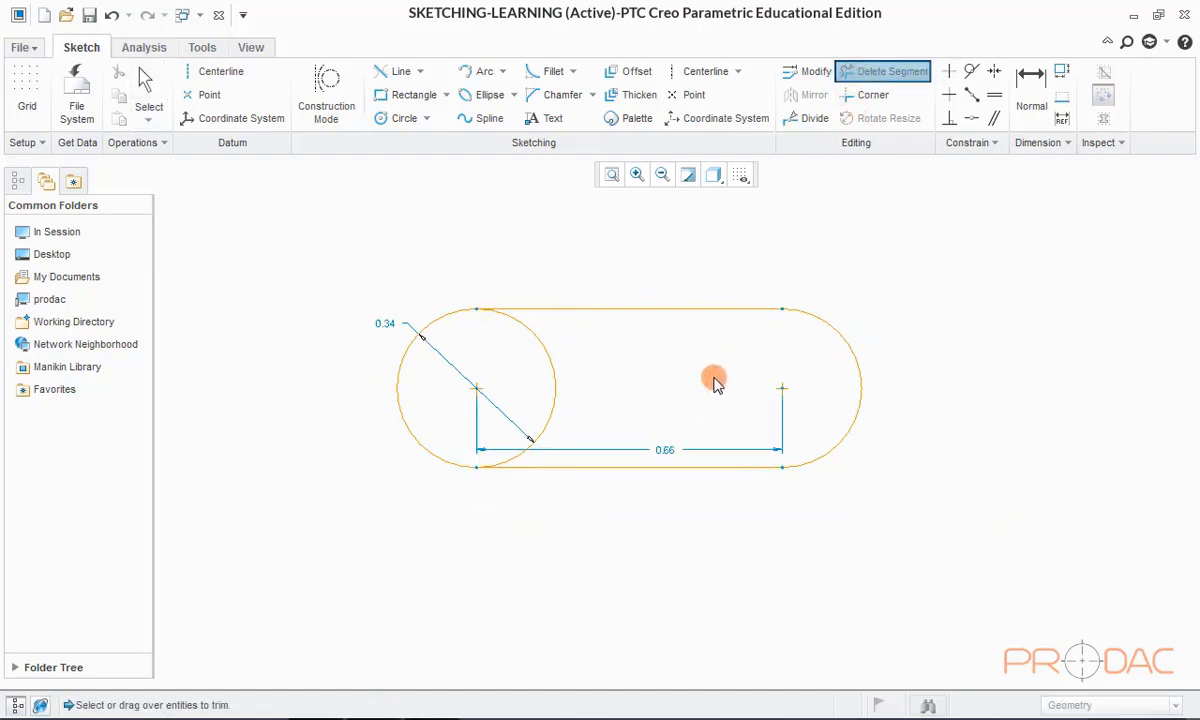
{"action": "left_click", "coordinate": [535, 335]}
{"action": "middle_click", "coordinate": [622, 255]}
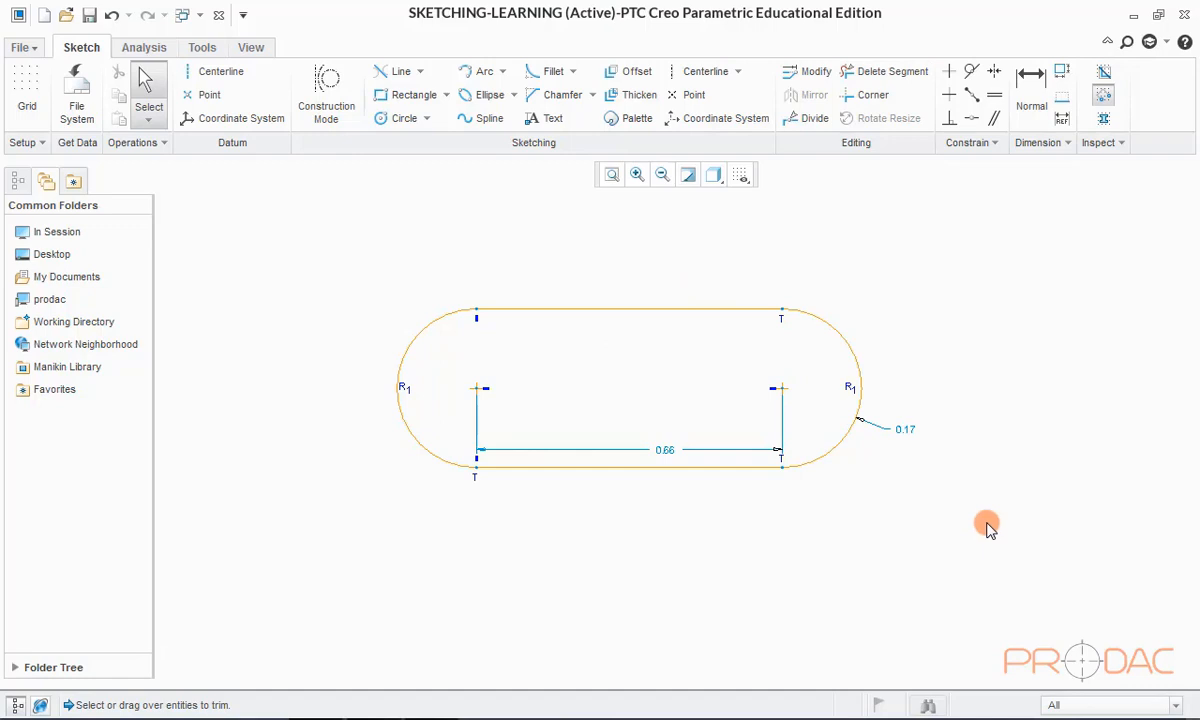
Step: Delete the whole slot outline from the sketch
{"action": "mouse_move", "coordinate": [986, 527]}
{"action": "left_mouse_down"}
{"action": "mouse_move", "coordinate": [597, 297]}
{"action": "mouse_move", "coordinate": [370, 267]}
{"action": "left_mouse_up"}
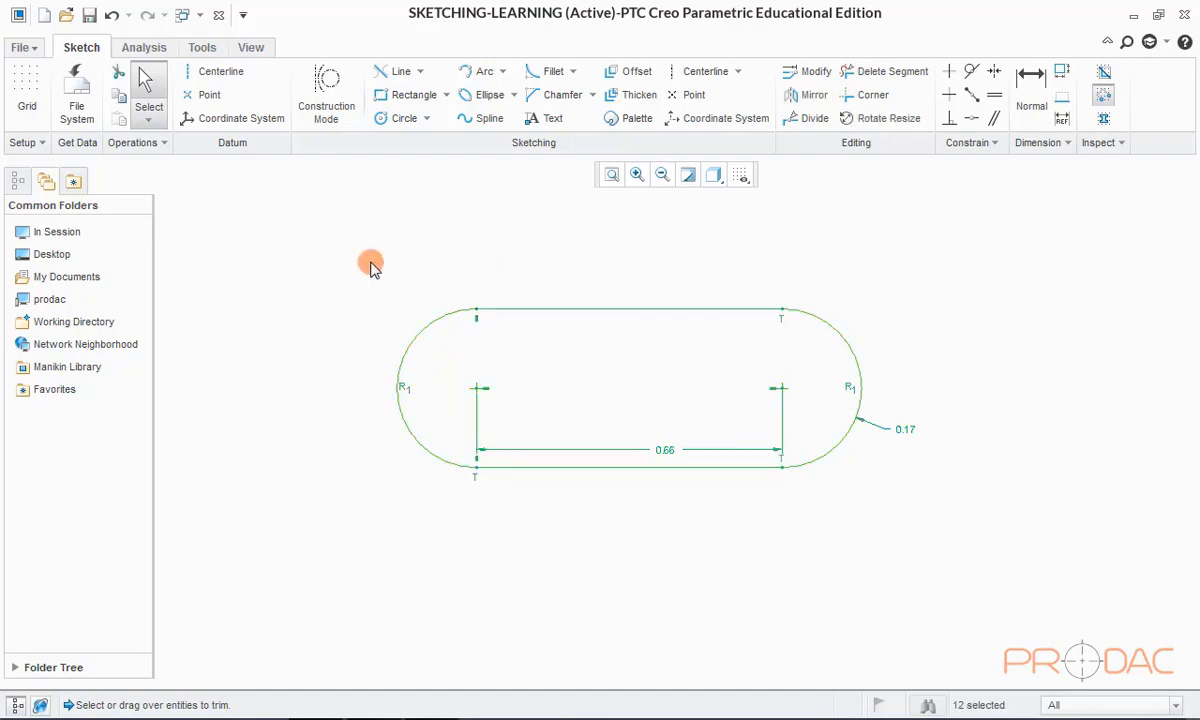
{"action": "key", "text": "Delete"}
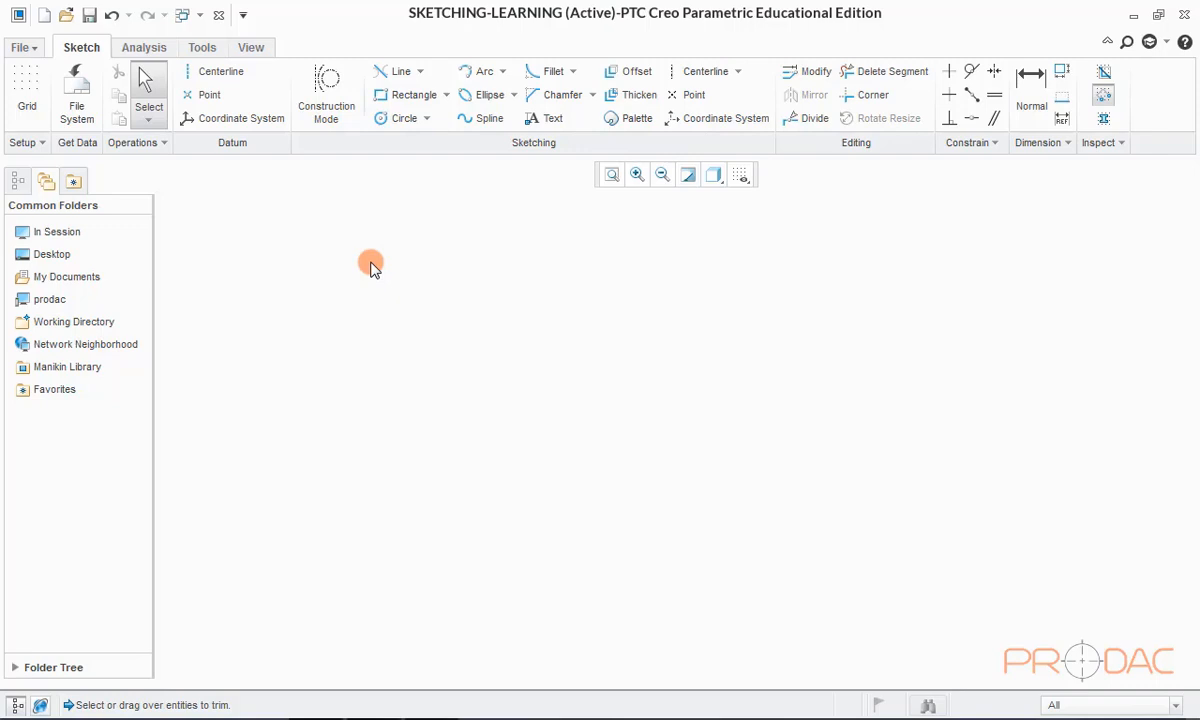
Step: Draw a corner rectangle about 0.40 wide and 0.34 high, and delete it from the sketch
{"action": "left_click", "coordinate": [448, 96]}
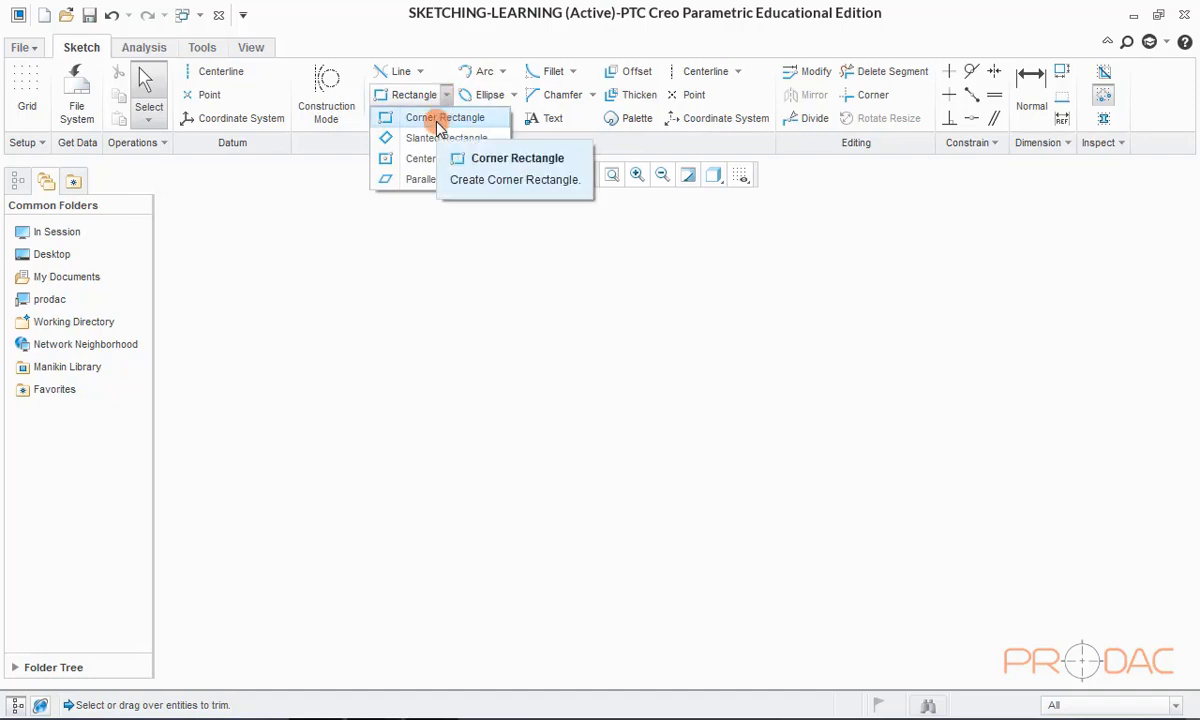
{"action": "left_click", "coordinate": [437, 122]}
{"action": "left_click", "coordinate": [431, 348]}
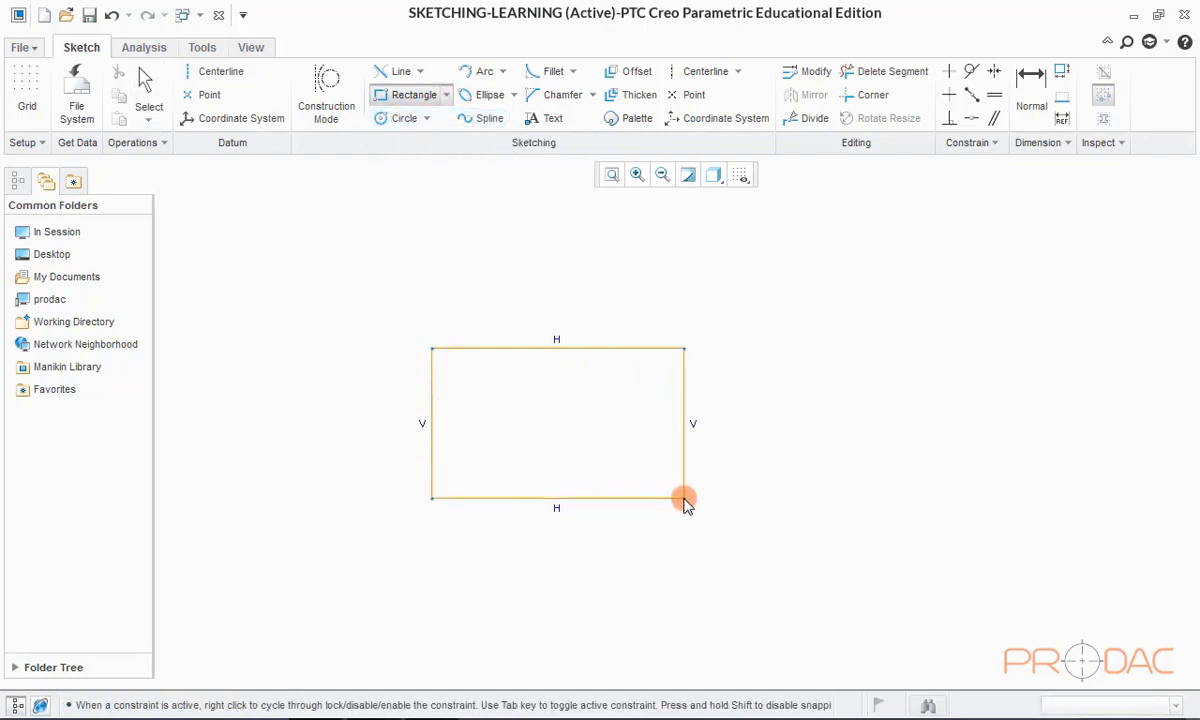
{"action": "left_click", "coordinate": [613, 505]}
{"action": "middle_click", "coordinate": [635, 492]}
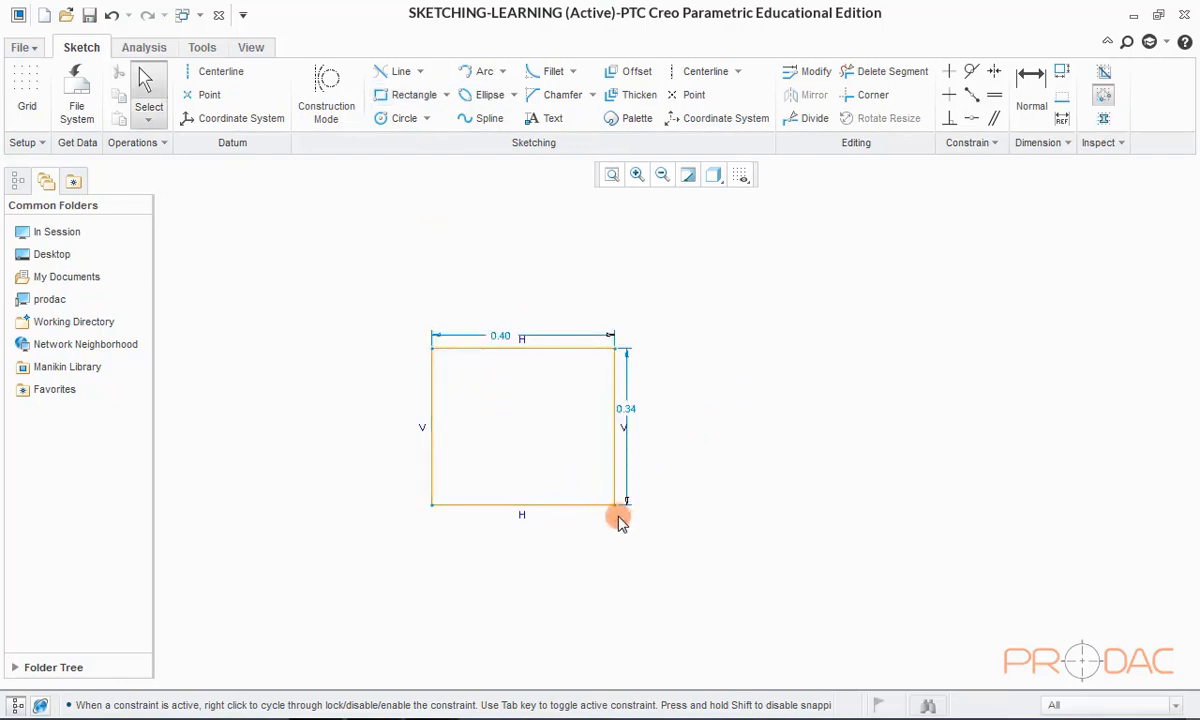
{"action": "left_click_drag", "start_coordinate": [734, 545], "coordinate": [347, 243]}
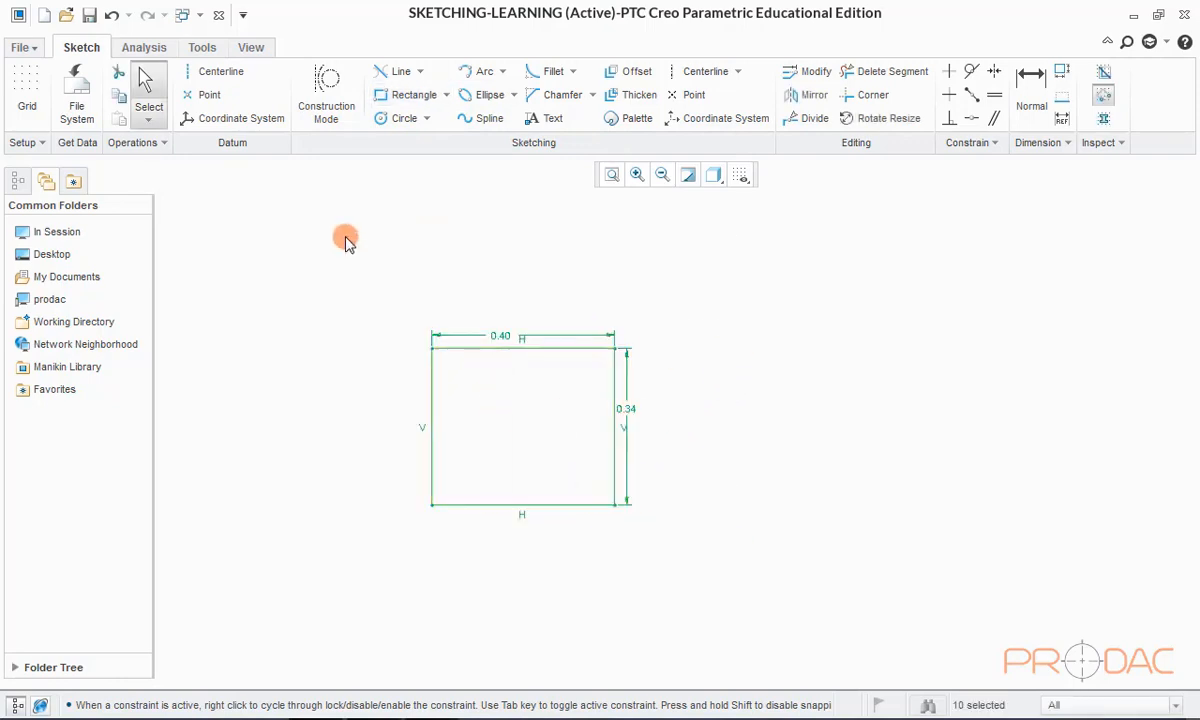
{"action": "key", "text": "Delete"}
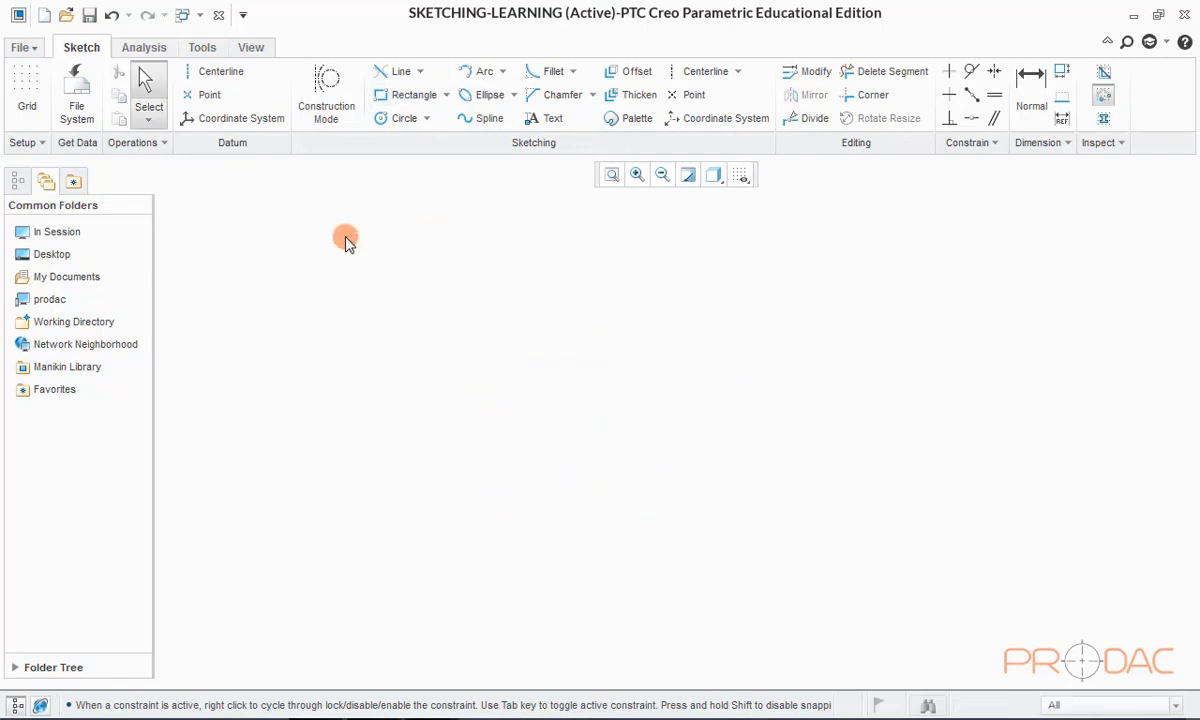
Step: Draw a slanted rectangle measuring about 0.35 by 0.32
{"action": "left_click", "coordinate": [446, 96]}
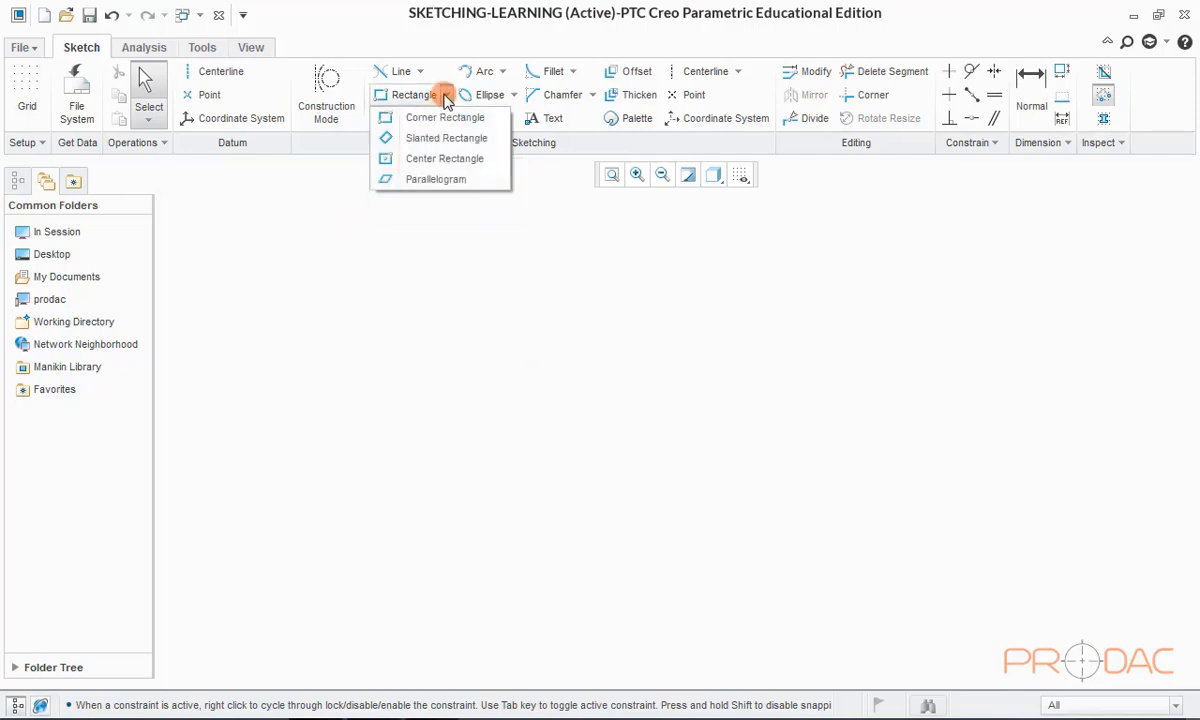
{"action": "left_click", "coordinate": [443, 145]}
{"action": "left_click", "coordinate": [447, 339]}
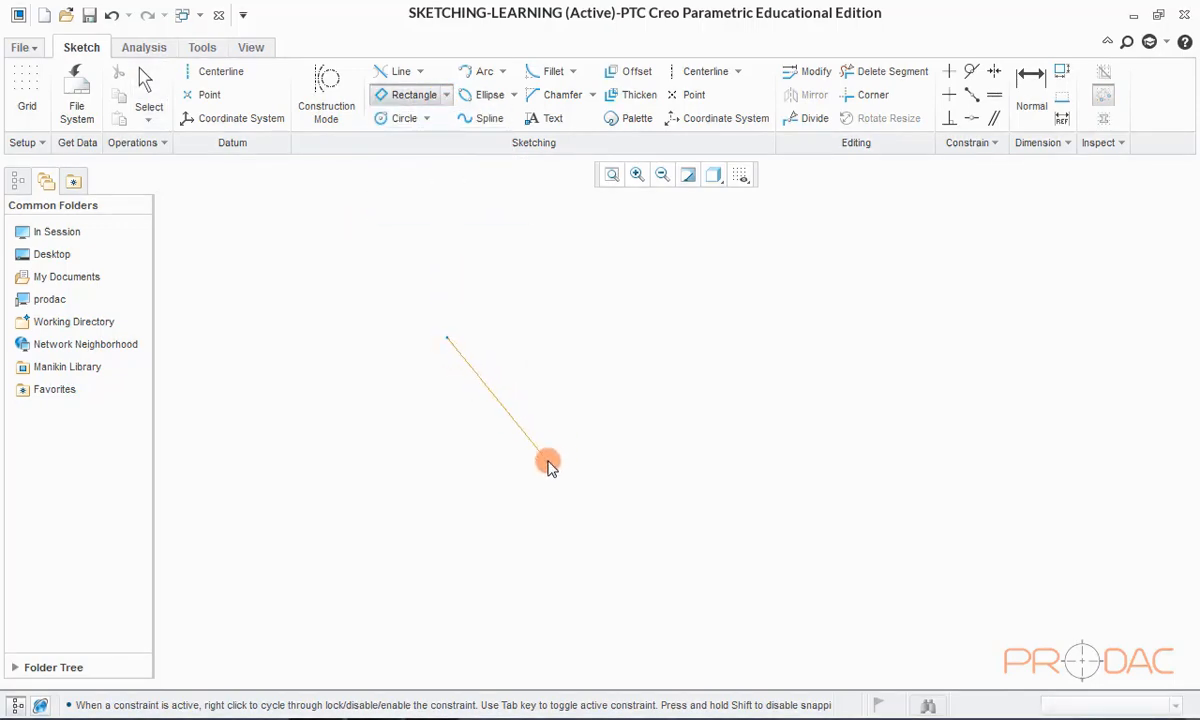
{"action": "left_click", "coordinate": [548, 462]}
{"action": "left_click", "coordinate": [663, 367]}
Step: Draw three smaller slanted rectangles around the large one's lower side, about 0.18 by 0.13, 0.20 by 0.19, and 0.09 square
{"action": "left_click", "coordinate": [803, 462]}
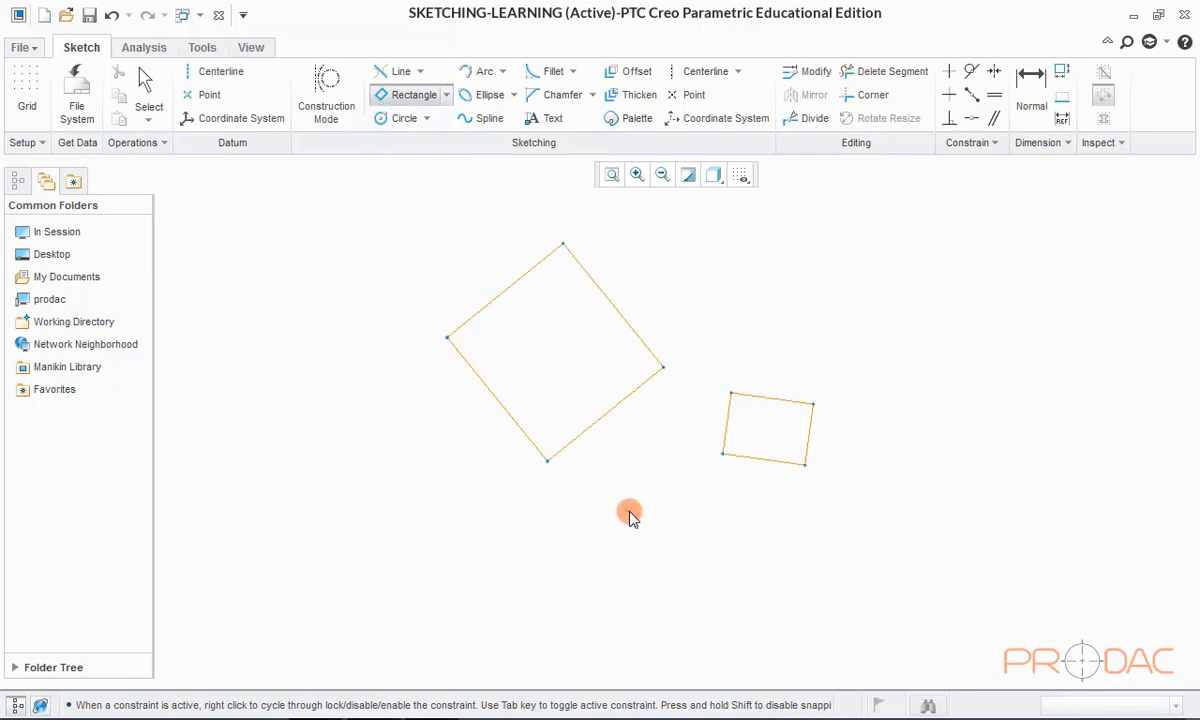
{"action": "left_click", "coordinate": [629, 512]}
{"action": "left_click", "coordinate": [538, 525]}
{"action": "left_click", "coordinate": [553, 612]}
{"action": "left_click", "coordinate": [730, 548]}
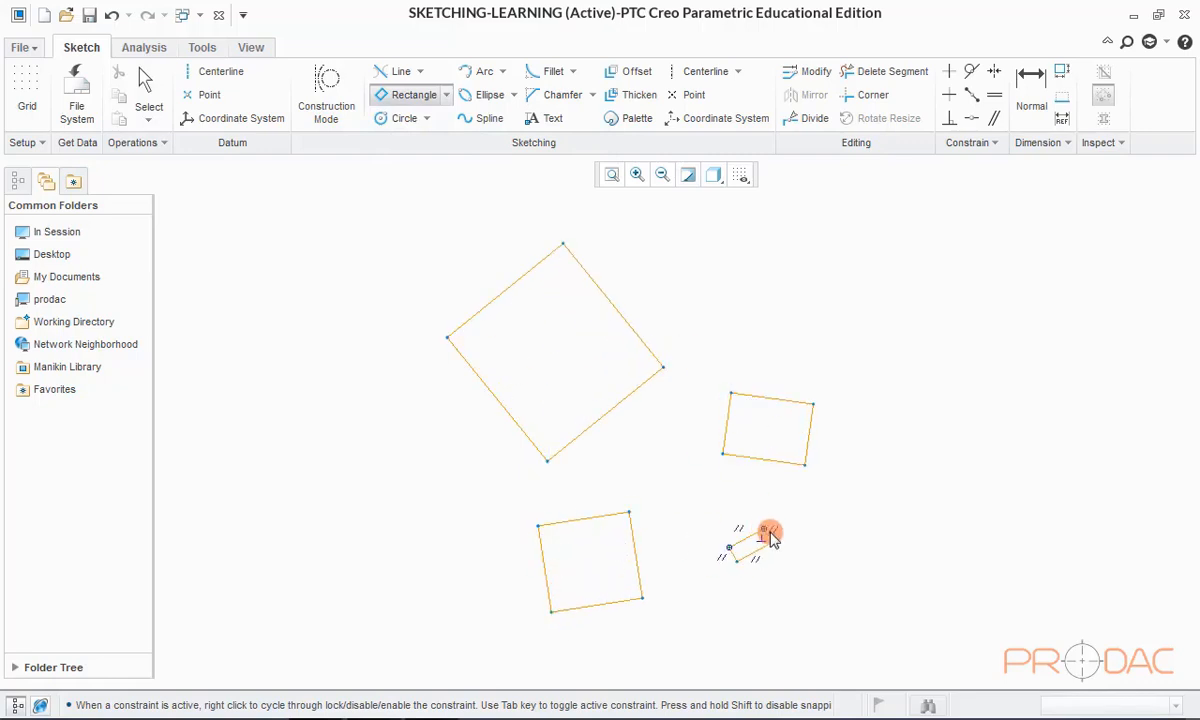
{"action": "left_click", "coordinate": [765, 530]}
{"action": "left_click", "coordinate": [782, 564]}
{"action": "middle_click", "coordinate": [862, 520]}
Step: Delete all four slanted rectangles from the sketch
{"action": "scroll", "coordinate": [862, 520], "scroll_direction": "up", "scroll_amount": 1}
{"action": "scroll", "coordinate": [803, 590], "scroll_direction": "down", "scroll_amount": 1}
{"action": "left_click", "coordinate": [800, 593]}
{"action": "mouse_move", "coordinate": [926, 604]}
{"action": "left_mouse_down"}
{"action": "mouse_move", "coordinate": [808, 540]}
{"action": "mouse_move", "coordinate": [410, 271]}
{"action": "mouse_move", "coordinate": [396, 222]}
{"action": "left_mouse_up"}
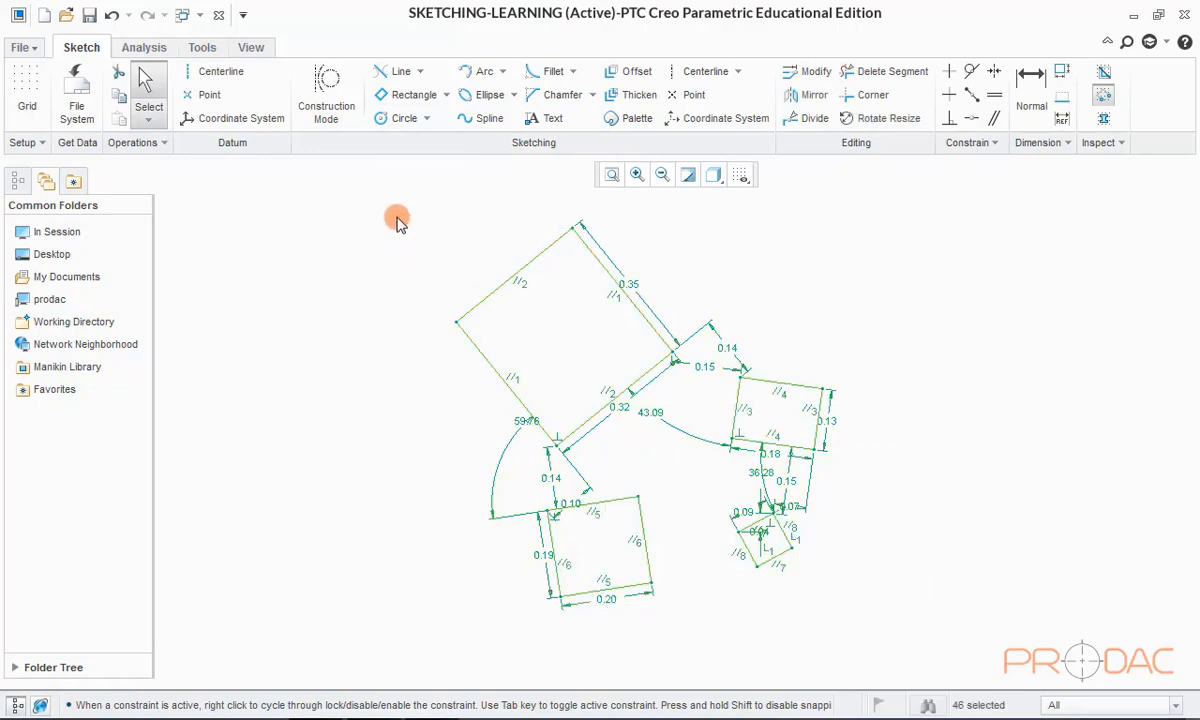
{"action": "key", "text": "Delete"}
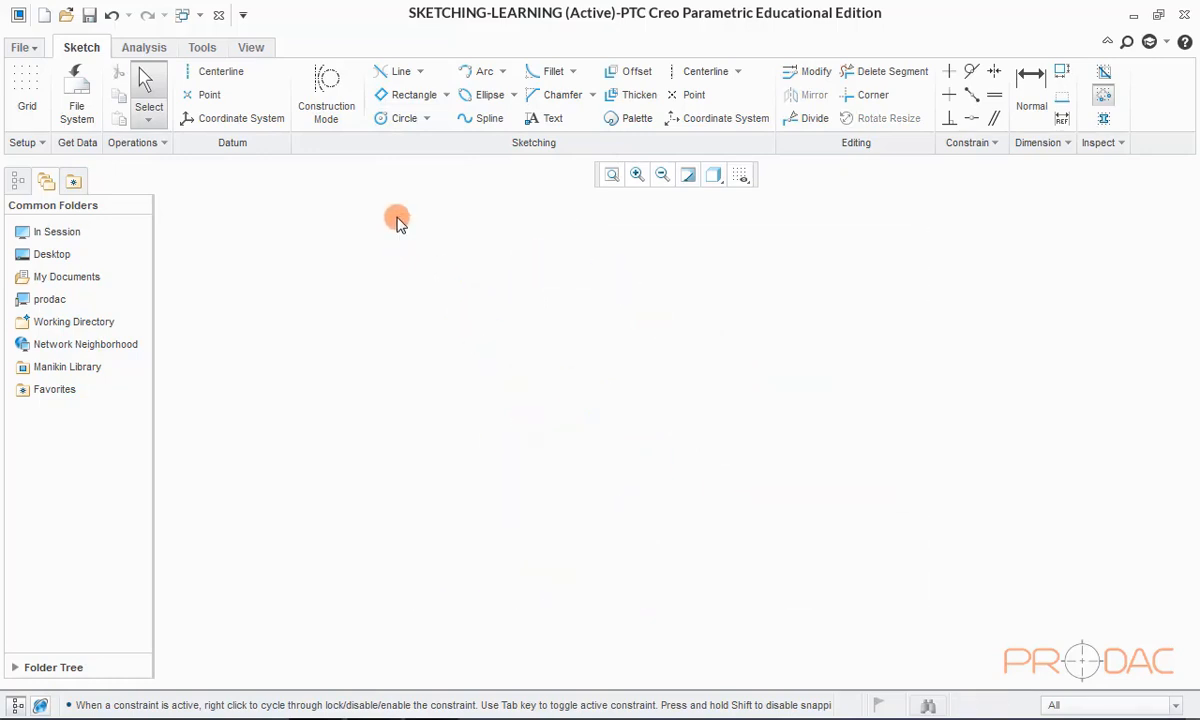
Step: Draw a center rectangle about 0.66 wide and 0.60 high, and delete it from the sketch
{"action": "left_click", "coordinate": [446, 94]}
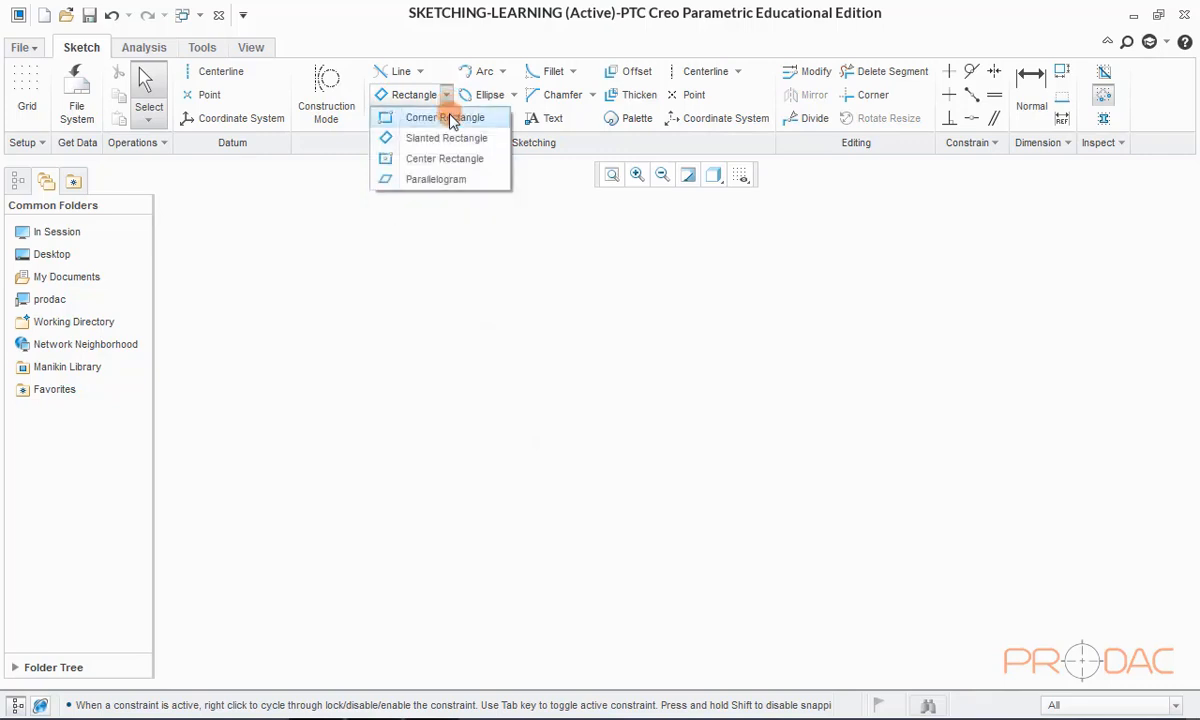
{"action": "left_click", "coordinate": [386, 163]}
{"action": "left_click", "coordinate": [576, 420]}
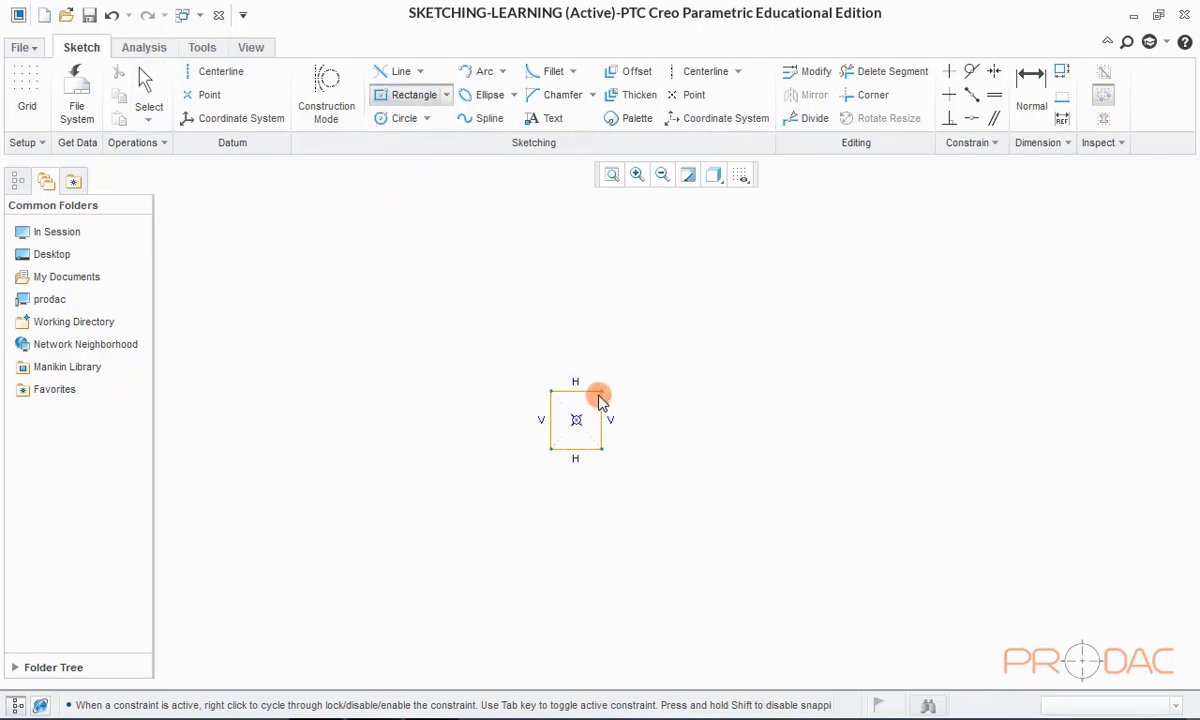
{"action": "left_click", "coordinate": [728, 282]}
{"action": "middle_click", "coordinate": [822, 284]}
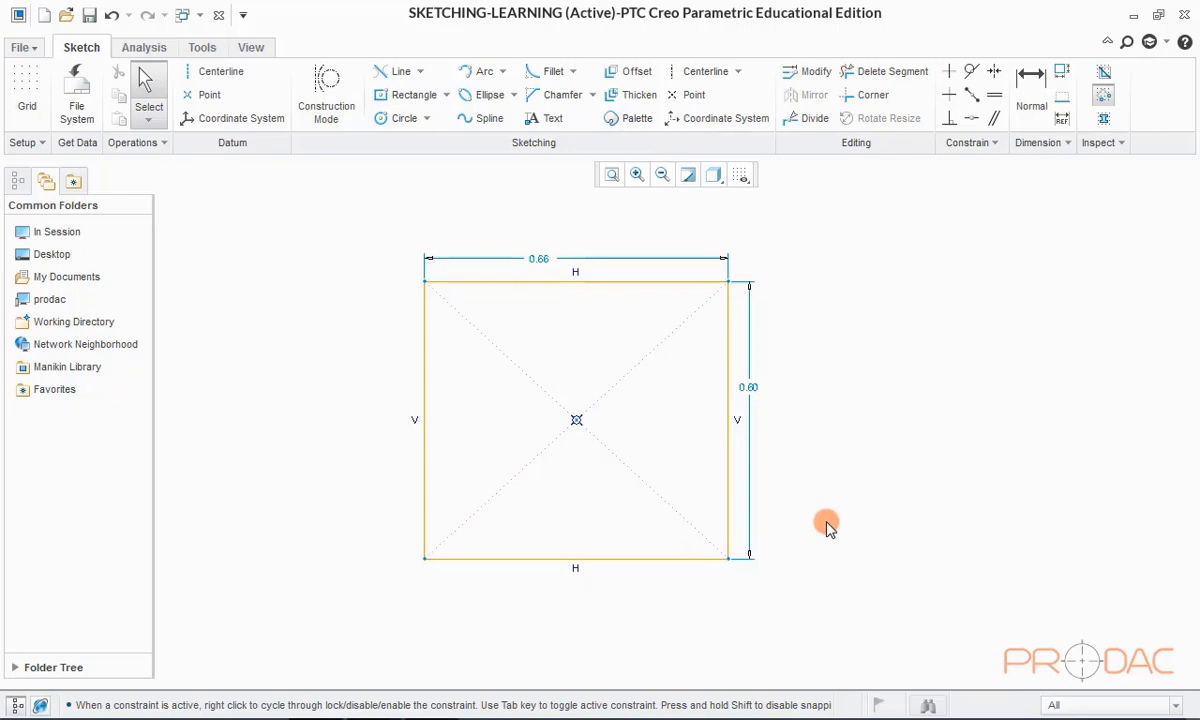
{"action": "left_click_drag", "start_coordinate": [841, 596], "coordinate": [378, 238]}
{"action": "key", "text": "Delete"}
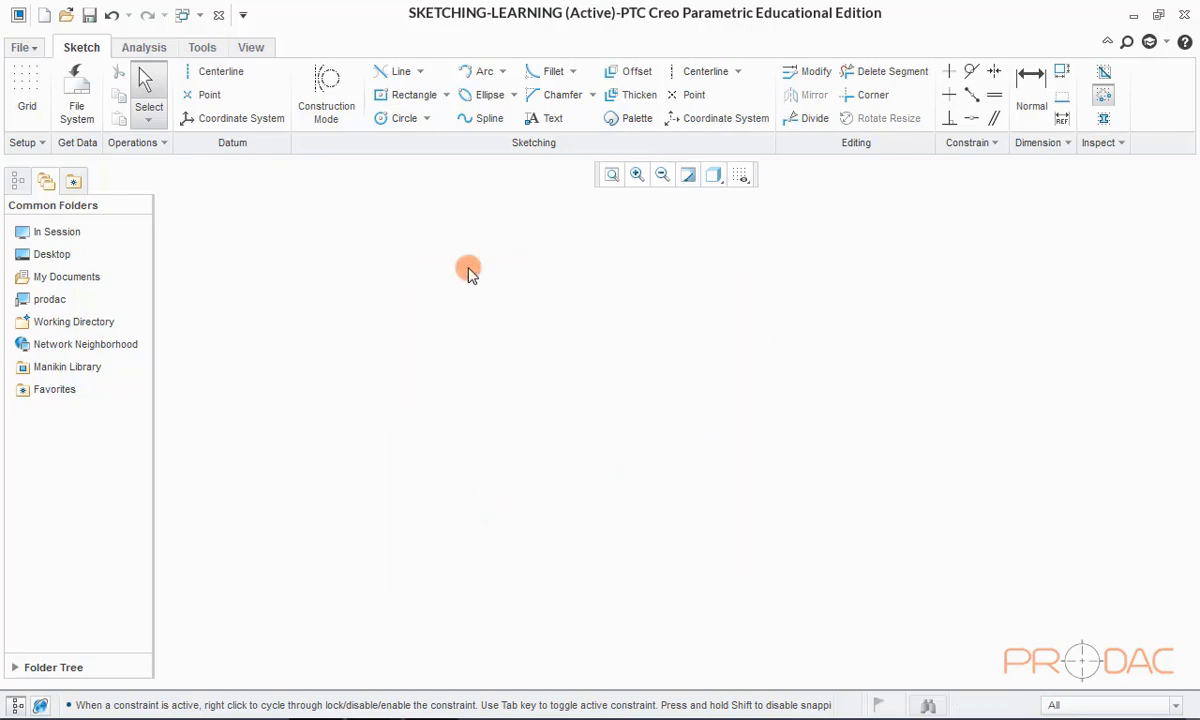
Step: Draw a parallelogram about 0.33 by 0.23 between its parallel sides, with an upper corner angle of about 114°
{"action": "left_click", "coordinate": [446, 95]}
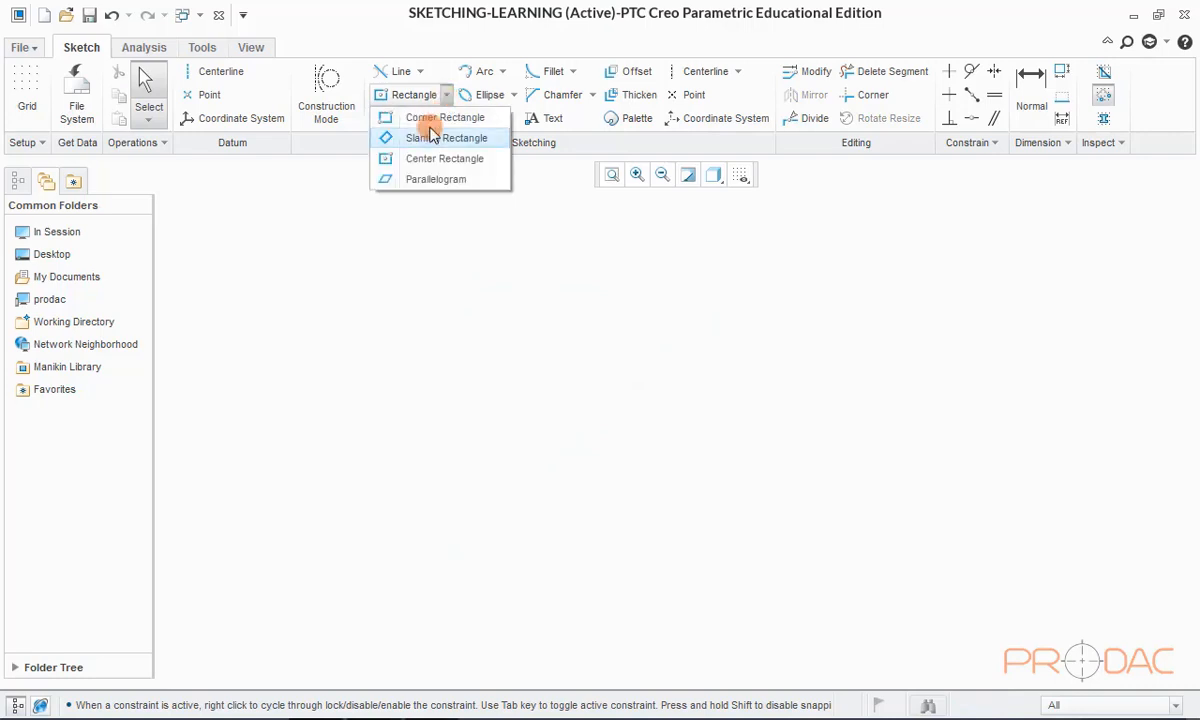
{"action": "left_click", "coordinate": [407, 183]}
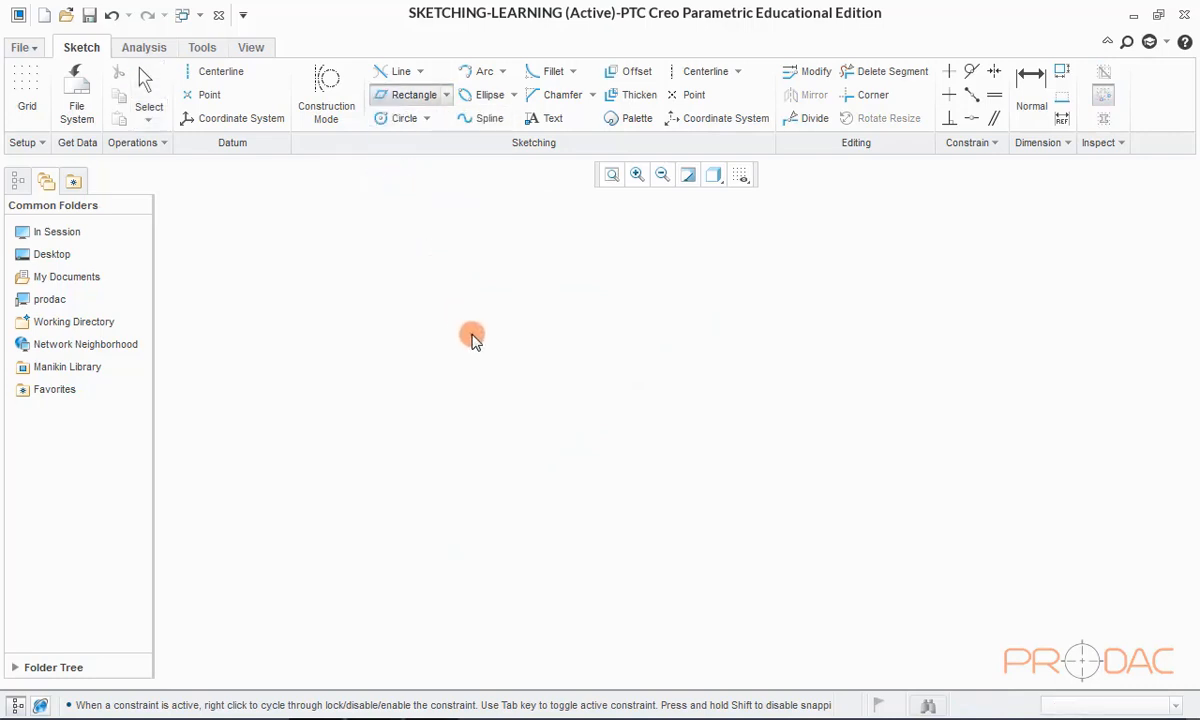
{"action": "left_click", "coordinate": [472, 336]}
{"action": "left_click", "coordinate": [565, 265]}
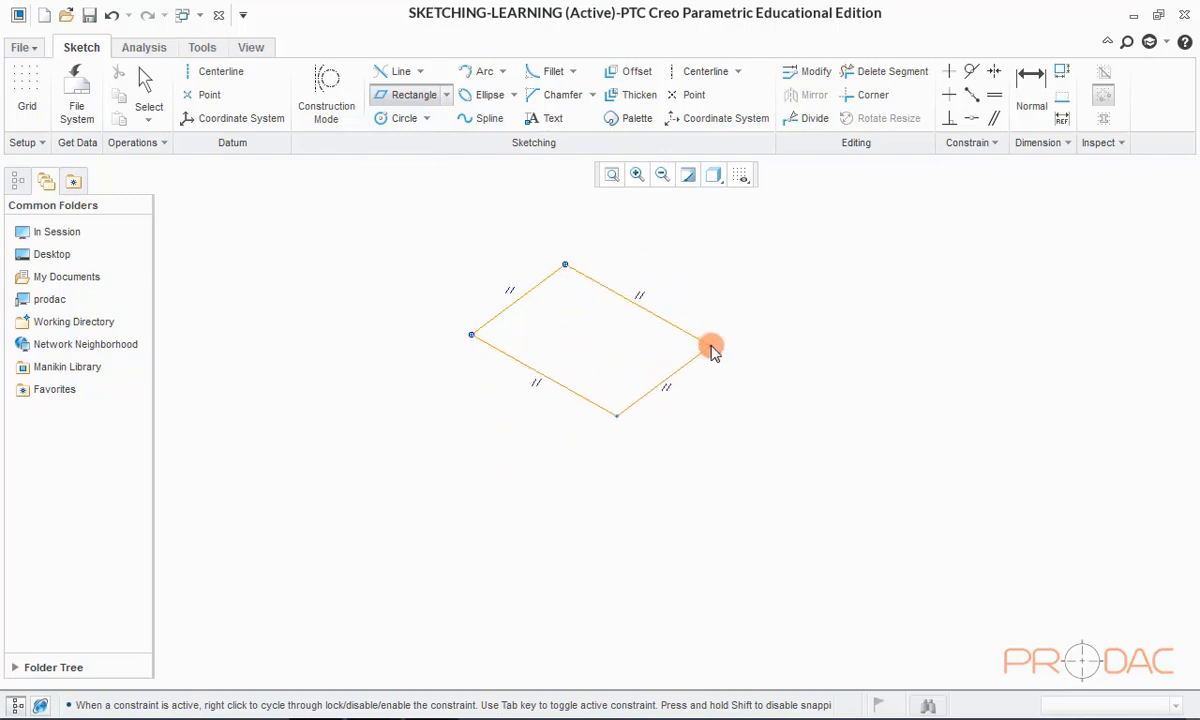
{"action": "left_click", "coordinate": [711, 347]}
Step: Draw two more parallelograms, one about 0.36 across with a 103° angle, the other about 0.23 across with a 63° angle
{"action": "left_click", "coordinate": [799, 339]}
{"action": "left_click", "coordinate": [835, 418]}
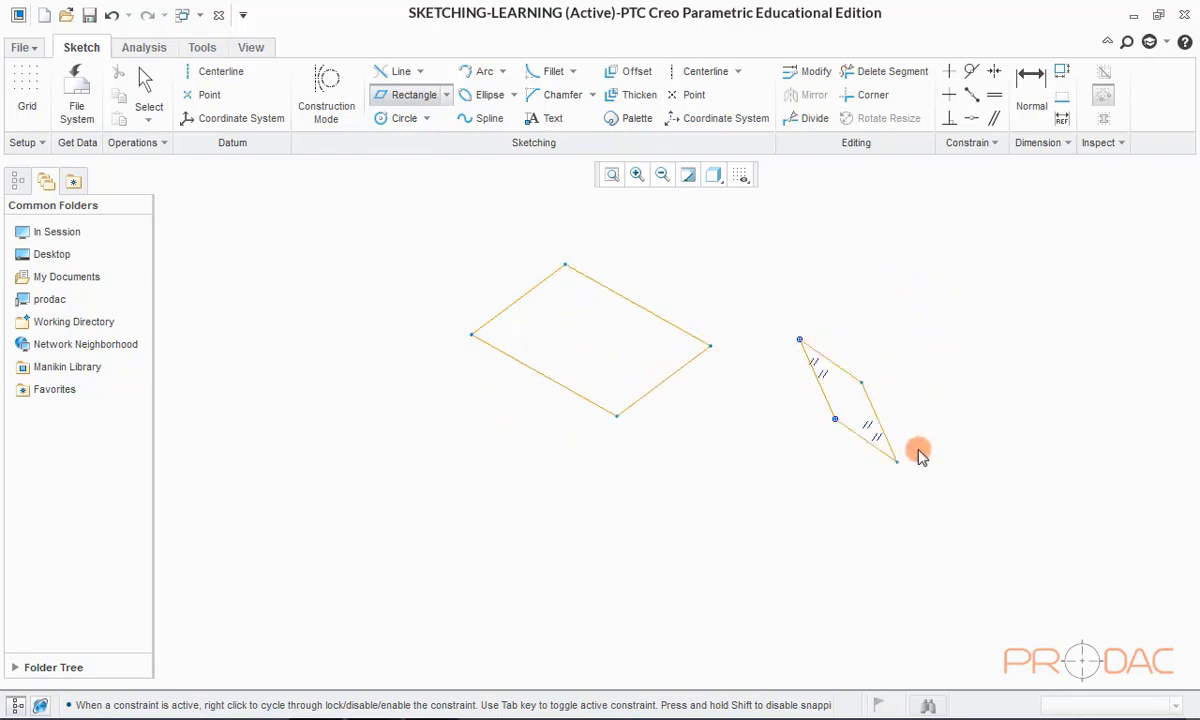
{"action": "left_click", "coordinate": [697, 522]}
{"action": "left_click", "coordinate": [913, 362]}
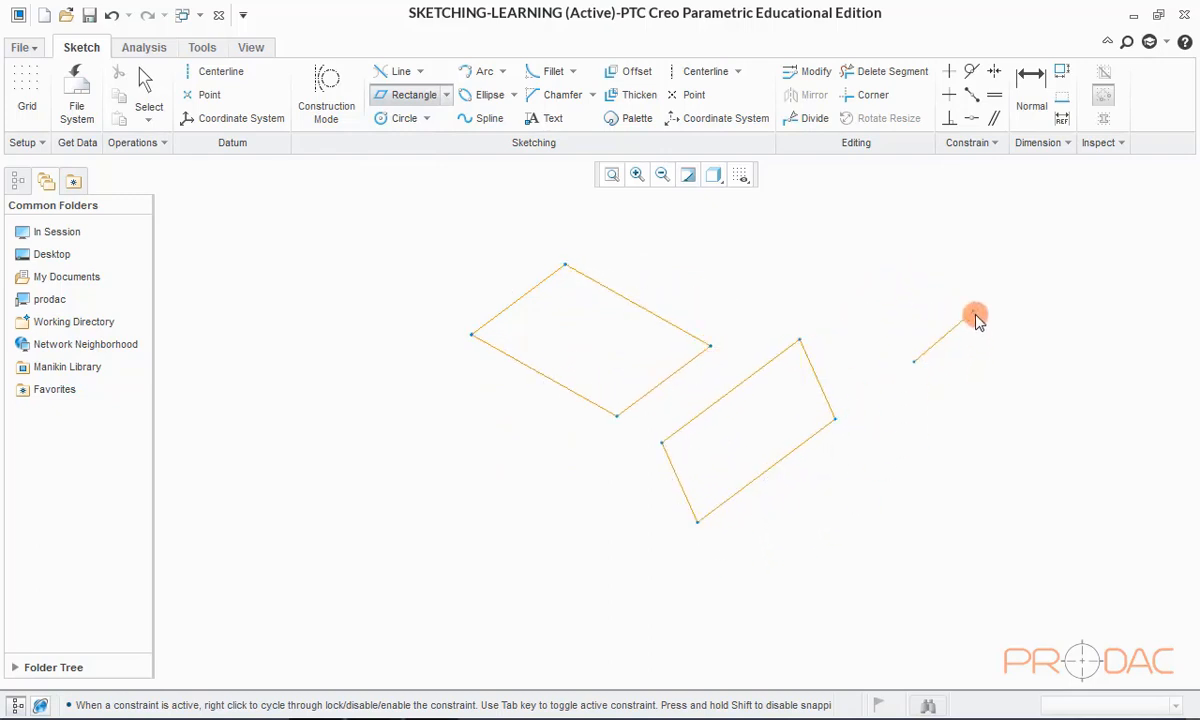
{"action": "left_click", "coordinate": [884, 441]}
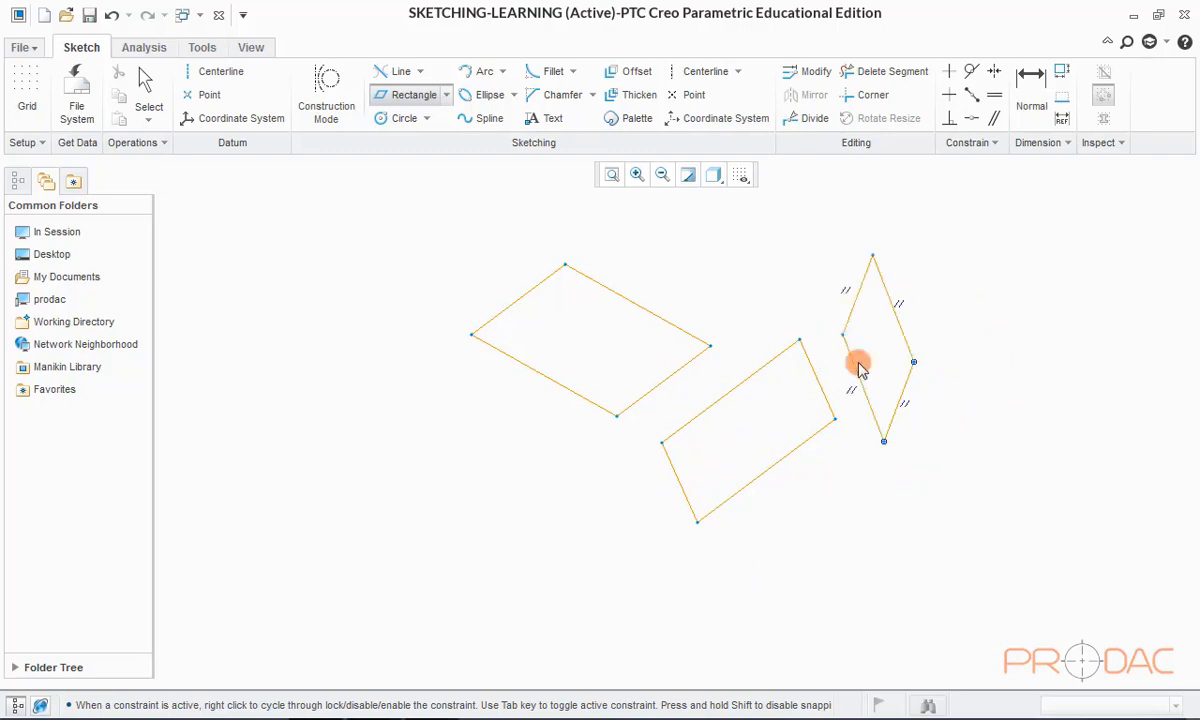
{"action": "left_click", "coordinate": [1004, 428]}
{"action": "middle_click", "coordinate": [949, 248]}
{"action": "left_click", "coordinate": [949, 248]}
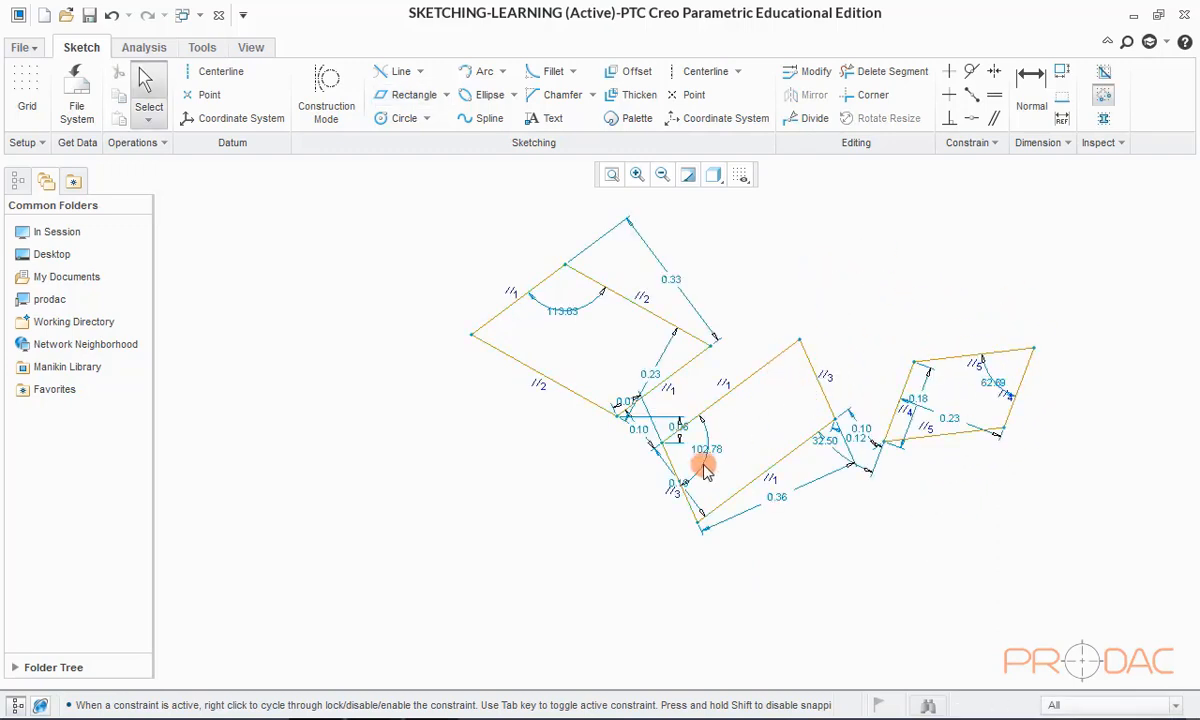
Step: Delete all three parallelograms from the sketch
{"action": "scroll", "coordinate": [699, 470], "scroll_direction": "up", "scroll_amount": 1}
{"action": "scroll", "coordinate": [897, 451], "scroll_direction": "down", "scroll_amount": 2}
{"action": "scroll", "coordinate": [893, 478], "scroll_direction": "up", "scroll_amount": 2}
{"action": "scroll", "coordinate": [930, 352], "scroll_direction": "down", "scroll_amount": 1}
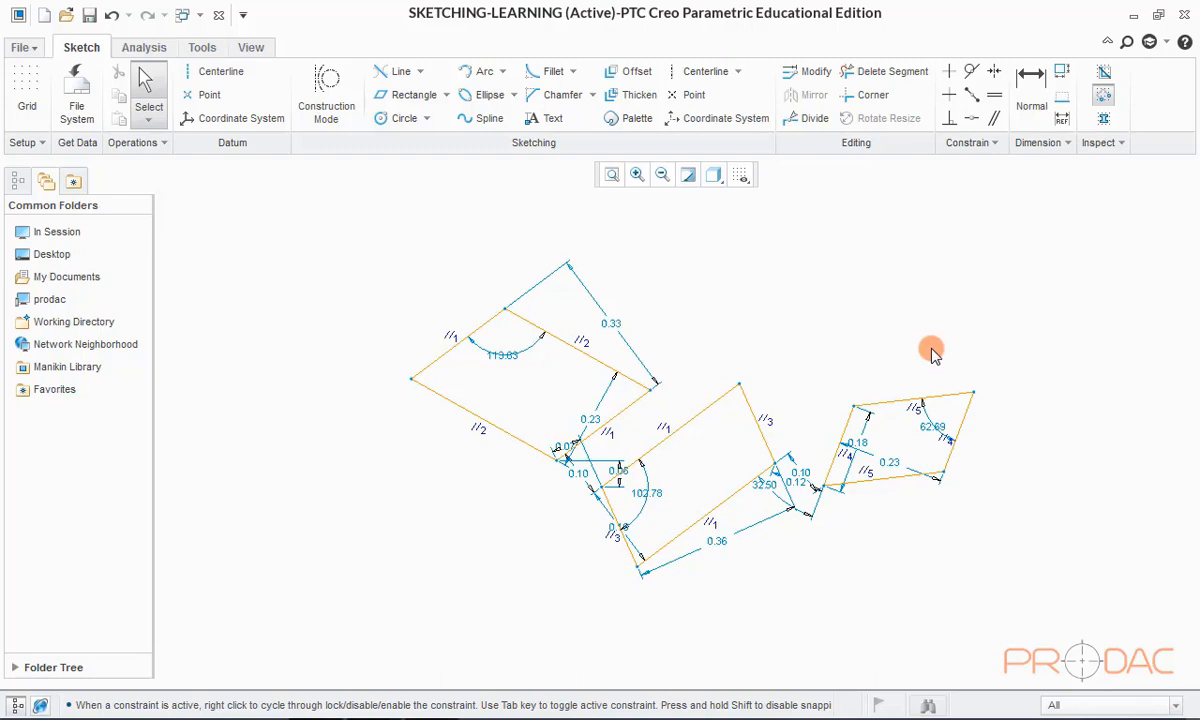
{"action": "mouse_move", "coordinate": [1036, 578]}
{"action": "left_mouse_down"}
{"action": "mouse_move", "coordinate": [1010, 536]}
{"action": "mouse_move", "coordinate": [453, 206]}
{"action": "mouse_move", "coordinate": [368, 223]}
{"action": "left_mouse_up"}
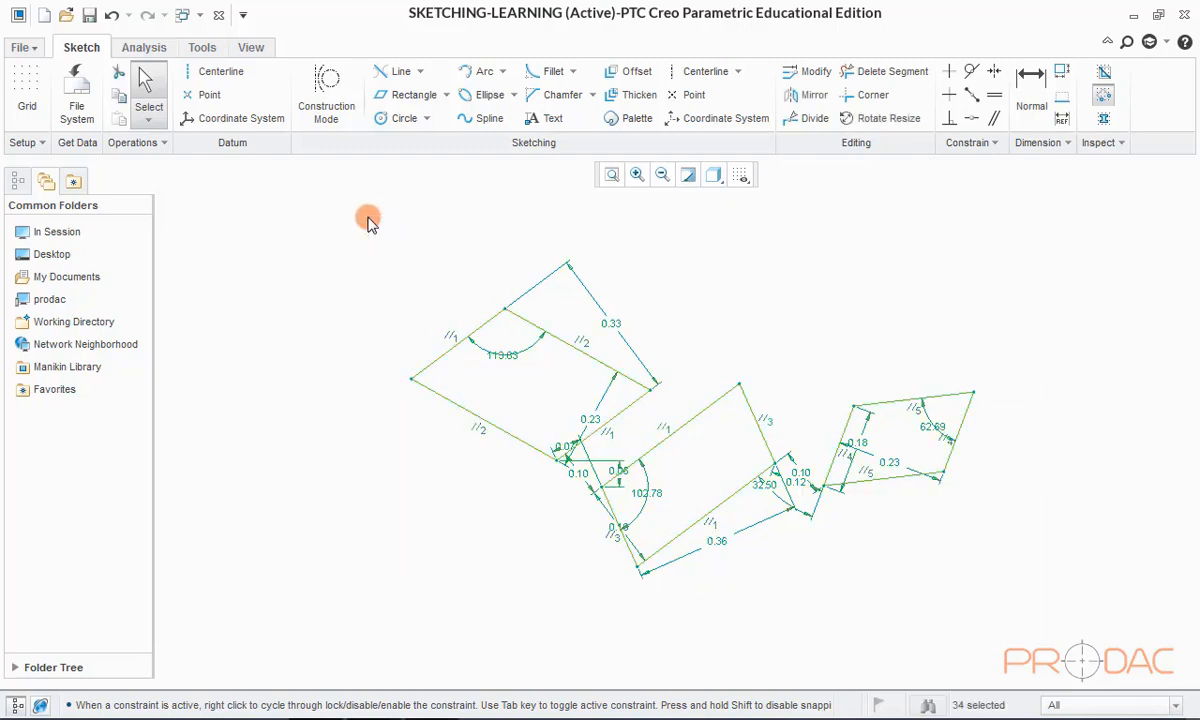
{"action": "right_click", "coordinate": [368, 222]}
{"action": "left_click", "coordinate": [418, 232]}
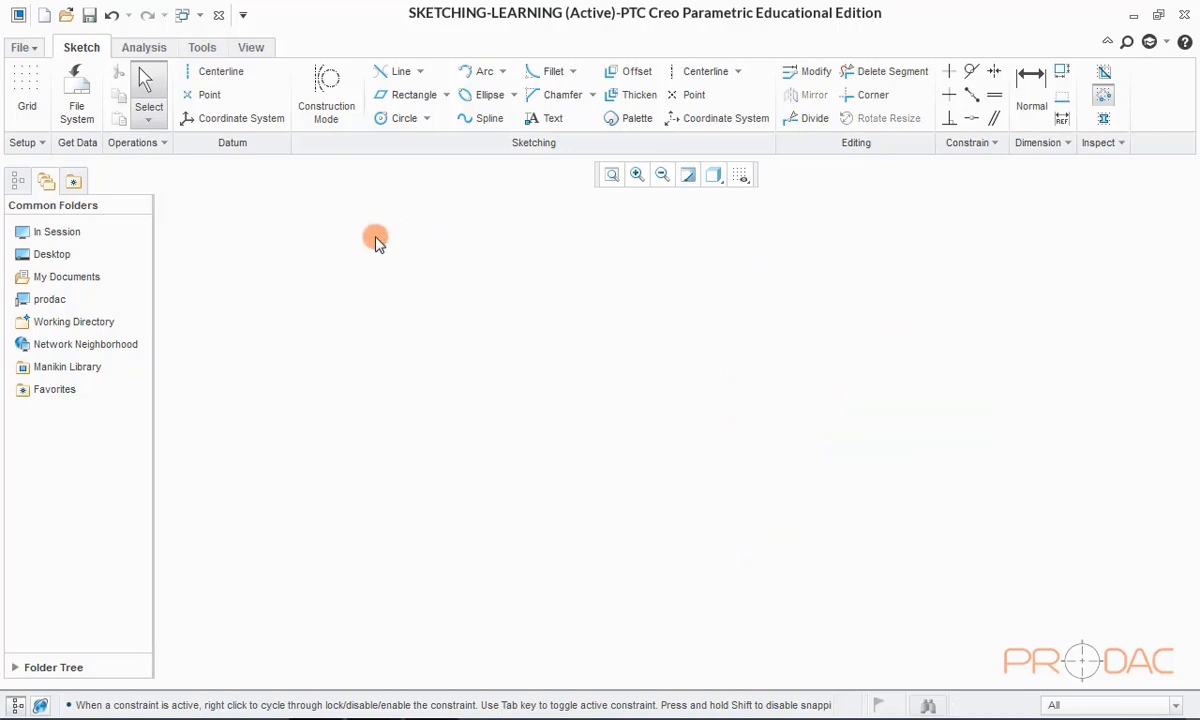
Step: Draw a circle about 0.31 in diameter by its center and a point on it
{"action": "left_click", "coordinate": [427, 119]}
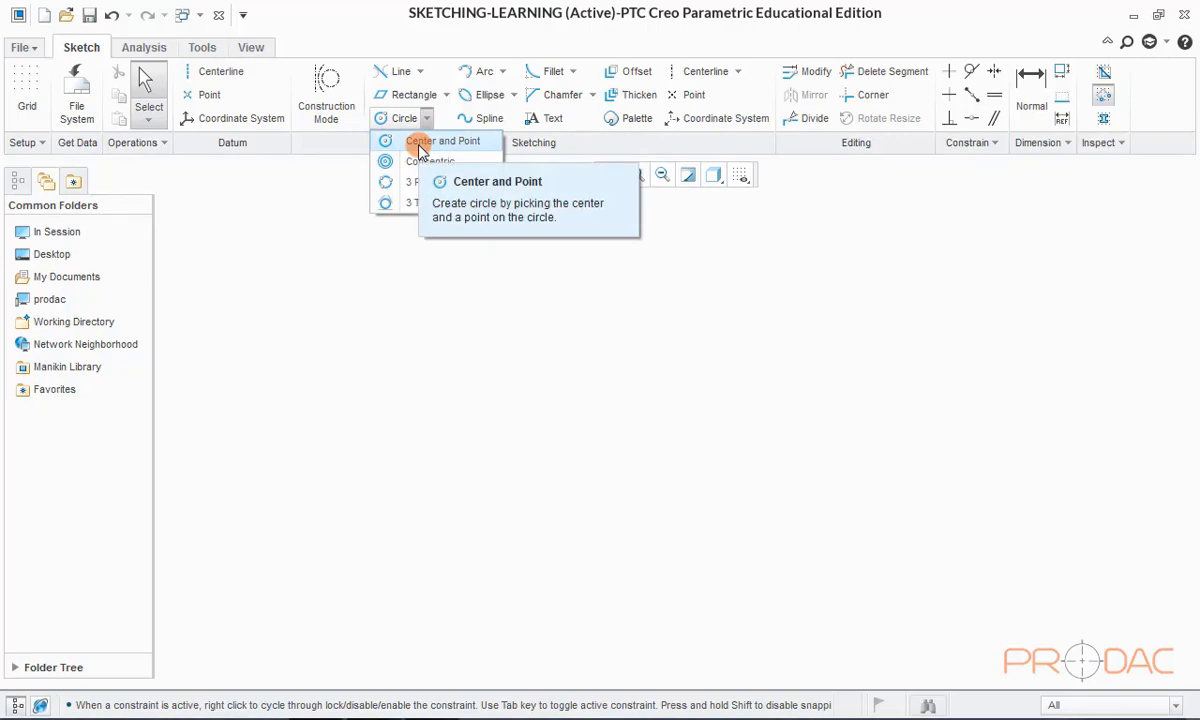
{"action": "left_click", "coordinate": [441, 145]}
{"action": "left_click", "coordinate": [440, 356]}
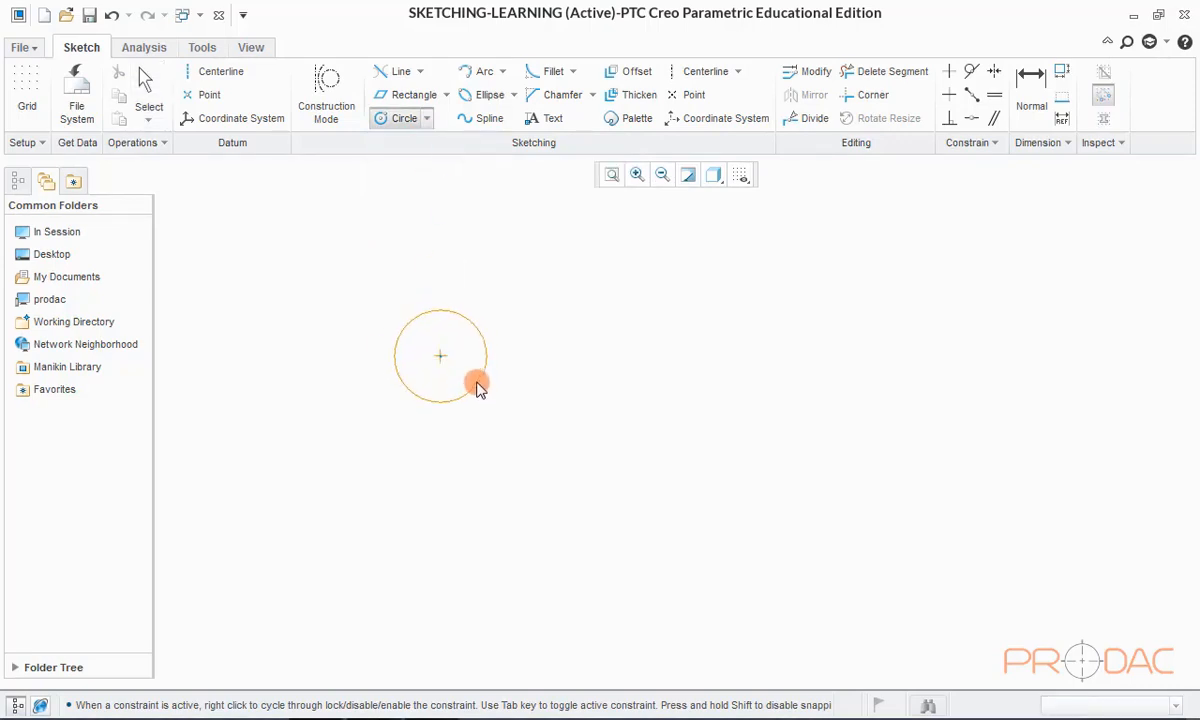
{"action": "left_click", "coordinate": [493, 406]}
{"action": "middle_click", "coordinate": [596, 295]}
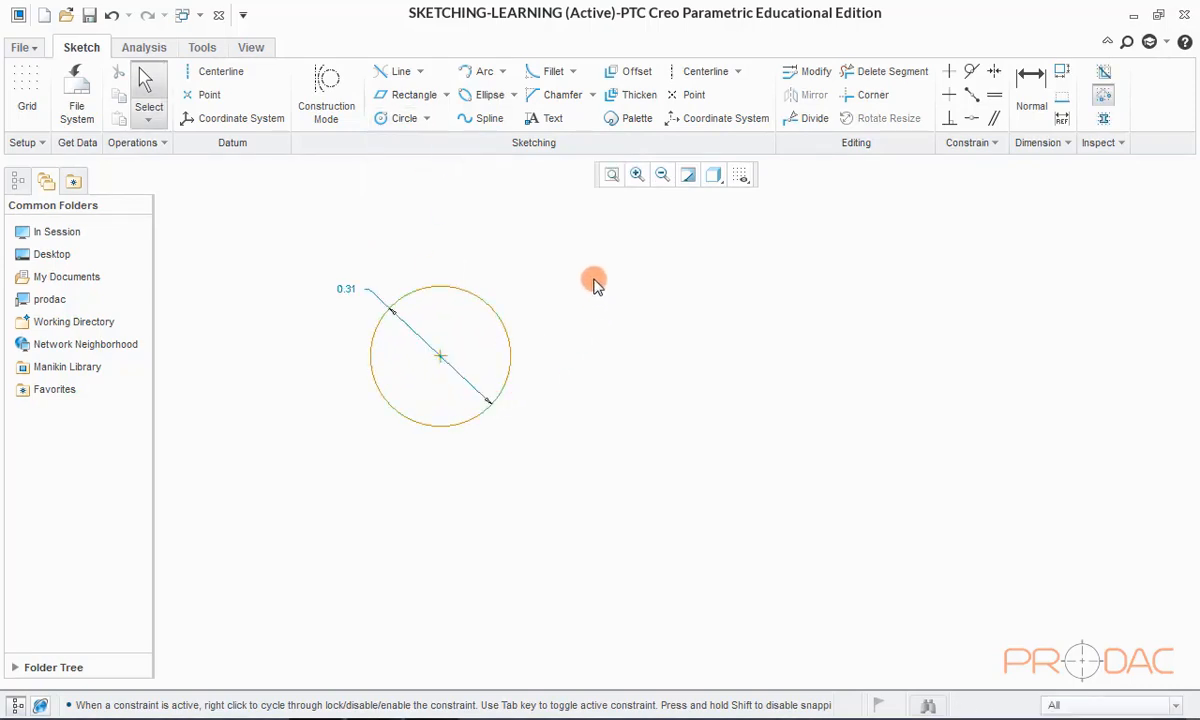
{"action": "scroll", "coordinate": [415, 293], "scroll_direction": "up", "scroll_amount": 2}
{"action": "scroll", "coordinate": [528, 372], "scroll_direction": "down", "scroll_amount": 1}
{"action": "scroll", "coordinate": [547, 359], "scroll_direction": "up", "scroll_amount": 2}
{"action": "scroll", "coordinate": [509, 343], "scroll_direction": "down", "scroll_amount": 3}
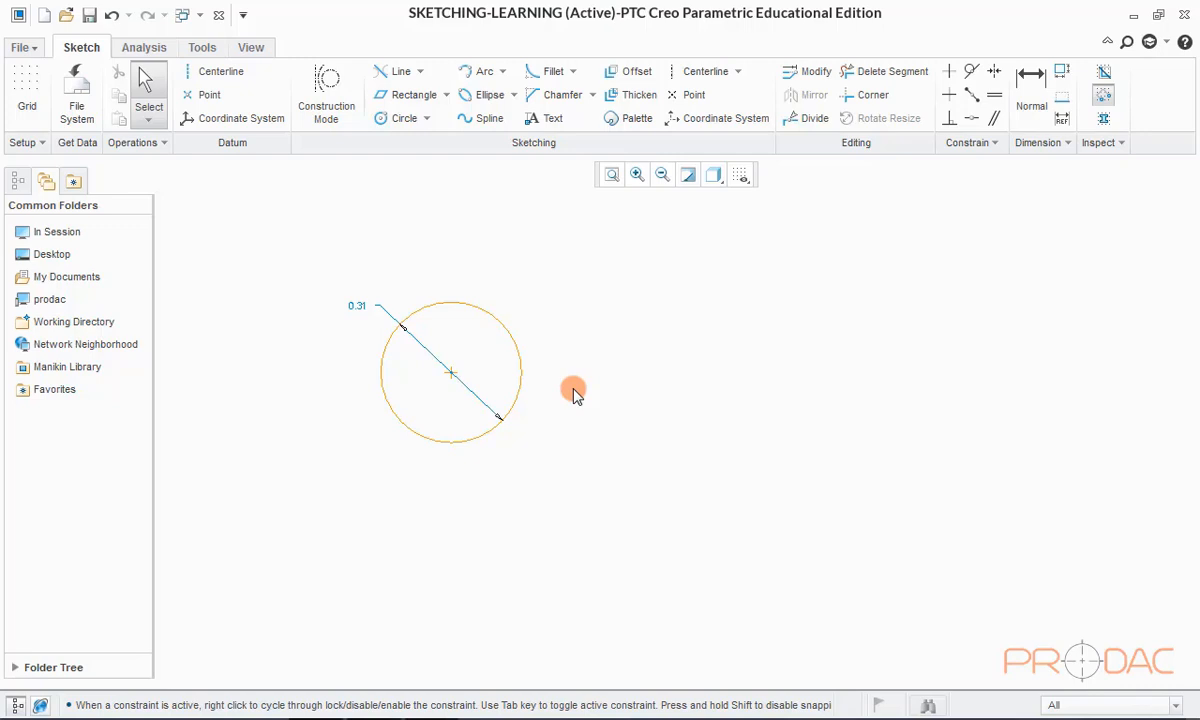
{"action": "scroll", "coordinate": [573, 392], "scroll_direction": "down", "scroll_amount": 3}
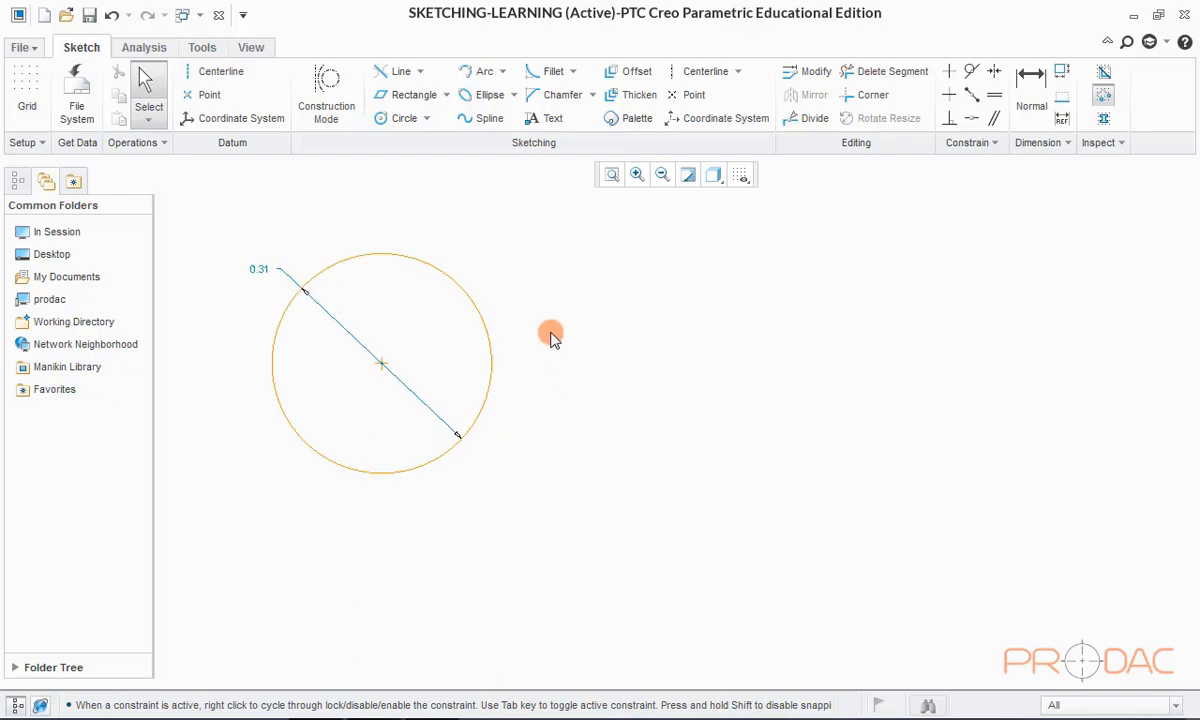
Step: Add four circles concentric with the existing one, about 0.38, 0.42, 0.48 and 0.54 in diameter
{"action": "left_click", "coordinate": [427, 119]}
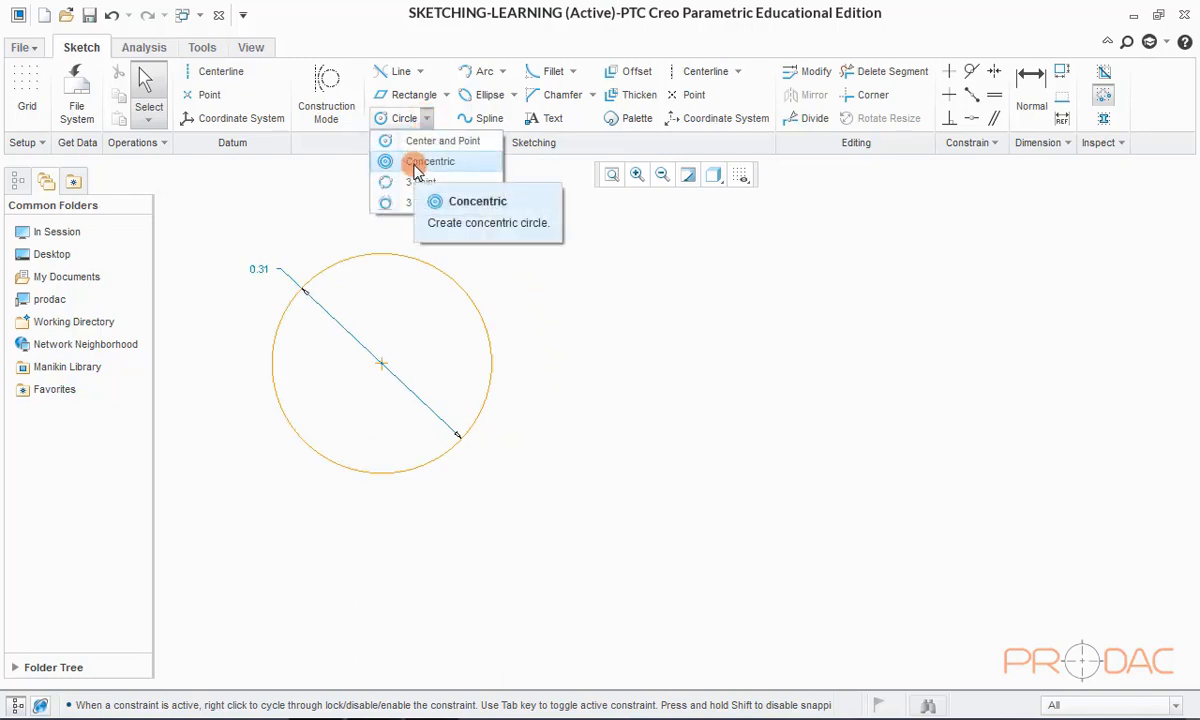
{"action": "left_click", "coordinate": [416, 164]}
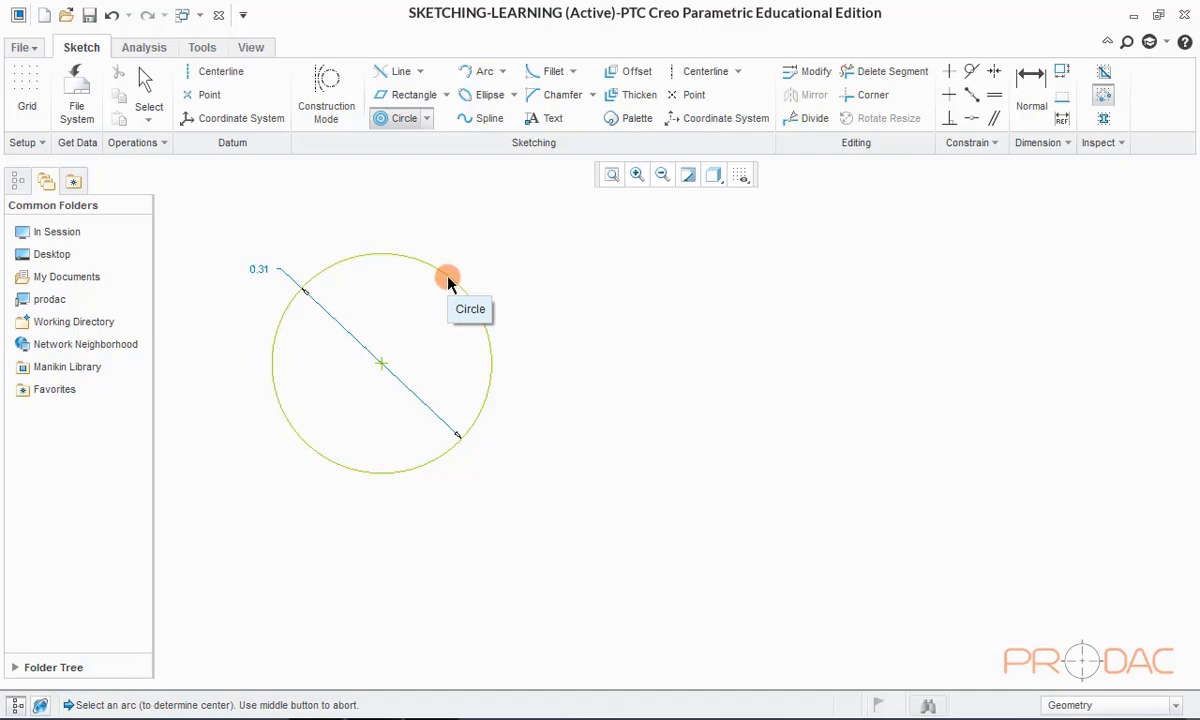
{"action": "left_click", "coordinate": [447, 281]}
{"action": "left_click", "coordinate": [467, 260]}
{"action": "left_click", "coordinate": [478, 245]}
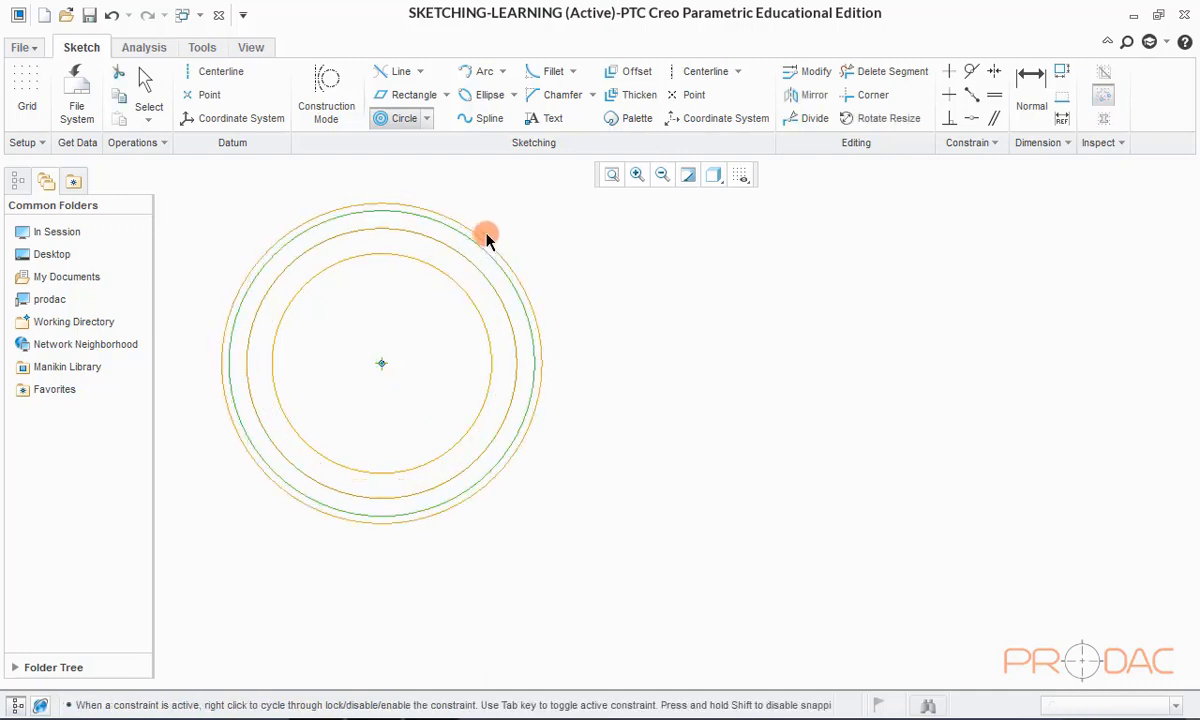
{"action": "left_click", "coordinate": [492, 233]}
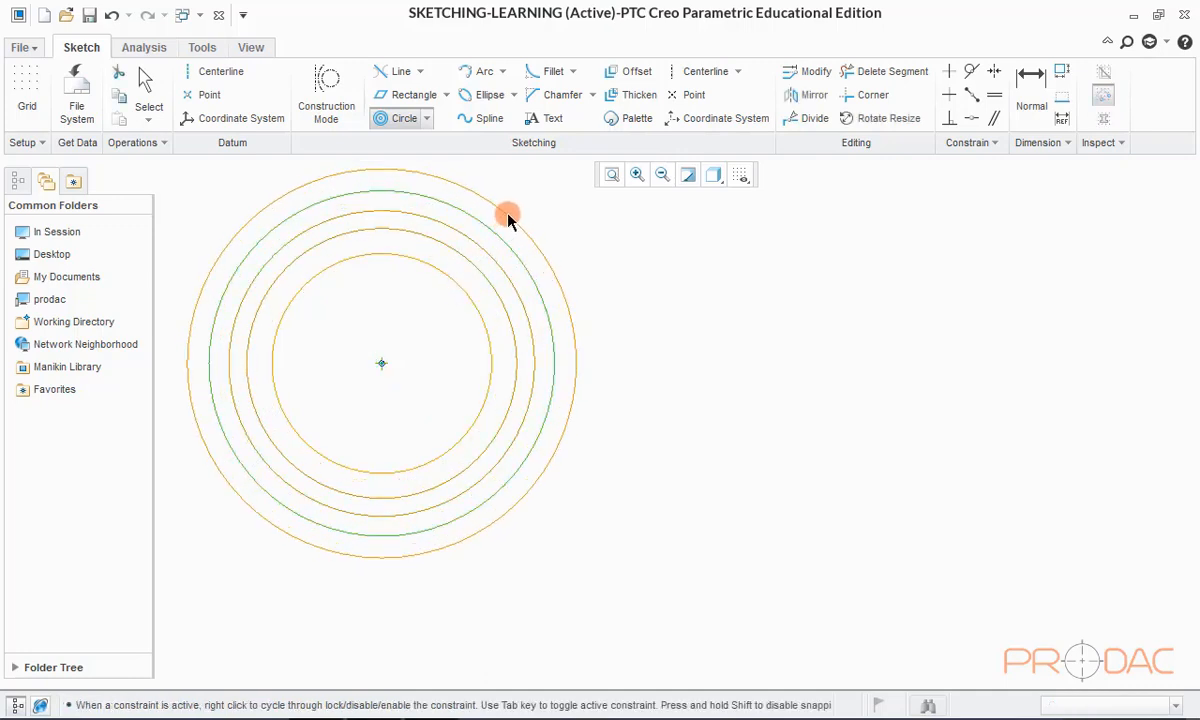
{"action": "left_click", "coordinate": [509, 215]}
{"action": "middle_click", "coordinate": [581, 273]}
{"action": "scroll", "coordinate": [702, 376], "scroll_direction": "up", "scroll_amount": 4}
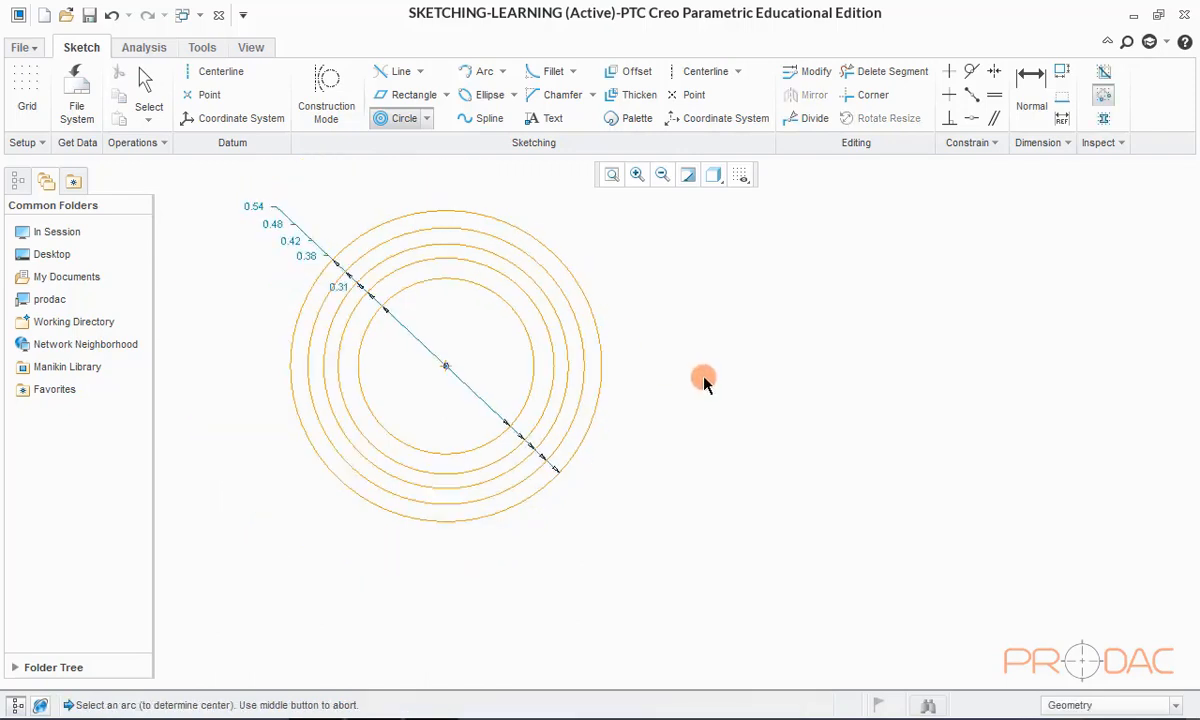
{"action": "scroll", "coordinate": [611, 354], "scroll_direction": "down", "scroll_amount": 2}
{"action": "scroll", "coordinate": [426, 316], "scroll_direction": "down", "scroll_amount": 2}
{"action": "scroll", "coordinate": [503, 376], "scroll_direction": "up", "scroll_amount": 1}
{"action": "scroll", "coordinate": [470, 345], "scroll_direction": "down", "scroll_amount": 1}
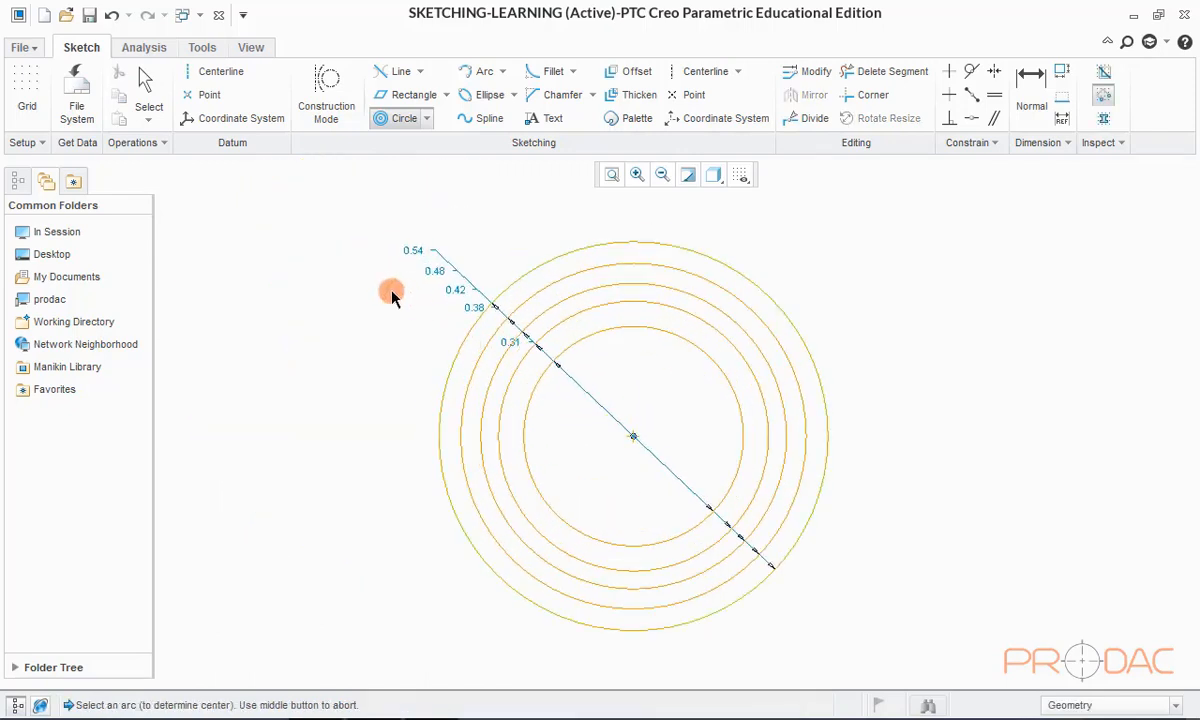
Step: Delete all five concentric circles from the sketch
{"action": "middle_click", "coordinate": [450, 190]}
{"action": "mouse_move", "coordinate": [378, 187]}
{"action": "left_mouse_down"}
{"action": "mouse_move", "coordinate": [672, 603]}
{"action": "mouse_move", "coordinate": [881, 638]}
{"action": "left_mouse_up"}
{"action": "key", "text": "Delete"}
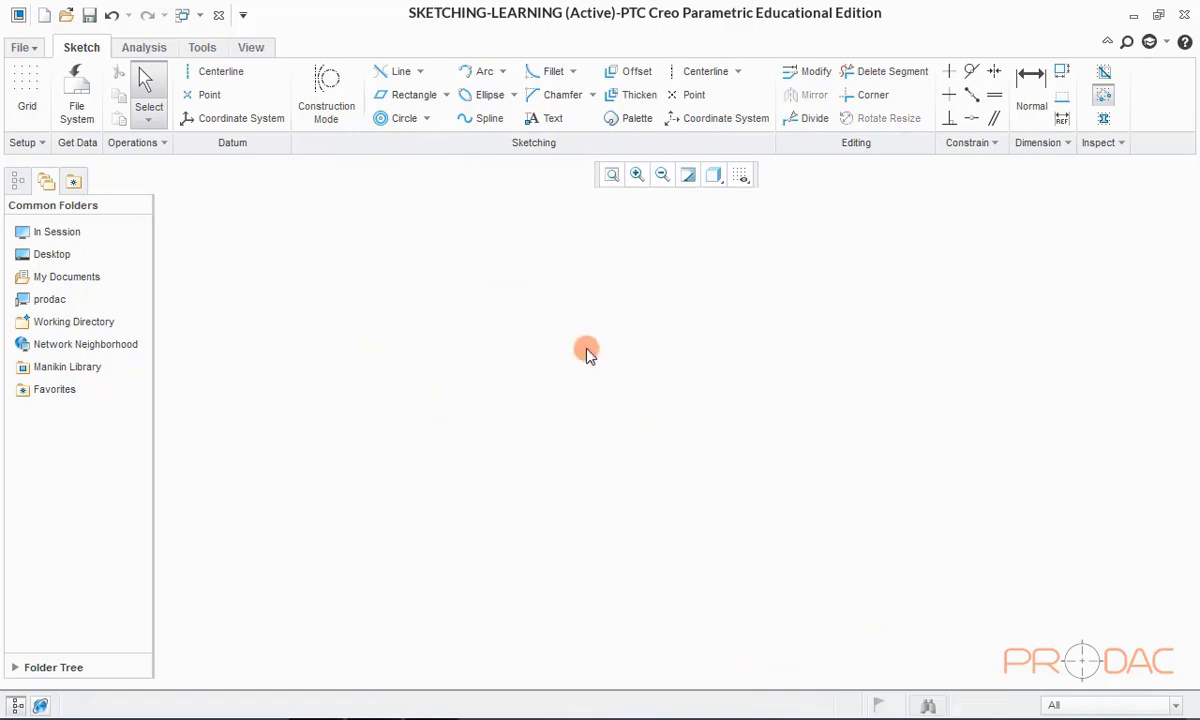
Step: Draw a circle about 0.37 in diameter through three points, and delete it from the sketch
{"action": "left_click", "coordinate": [426, 118]}
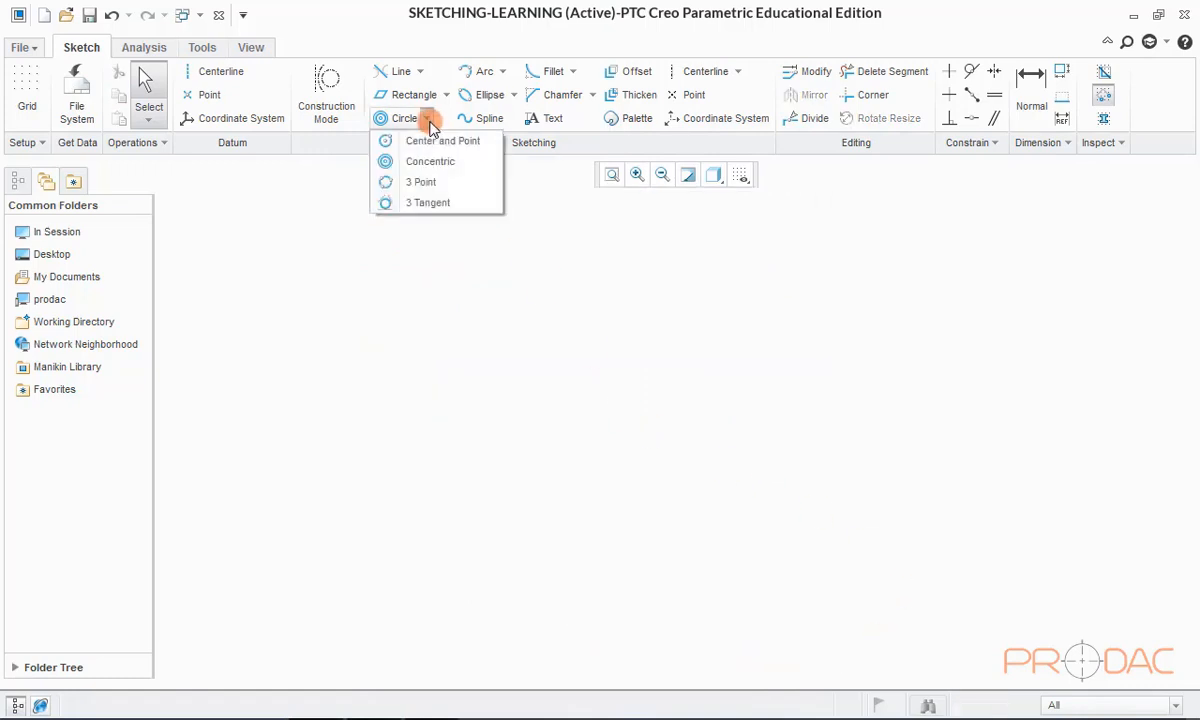
{"action": "left_click", "coordinate": [415, 183]}
{"action": "left_click", "coordinate": [469, 356]}
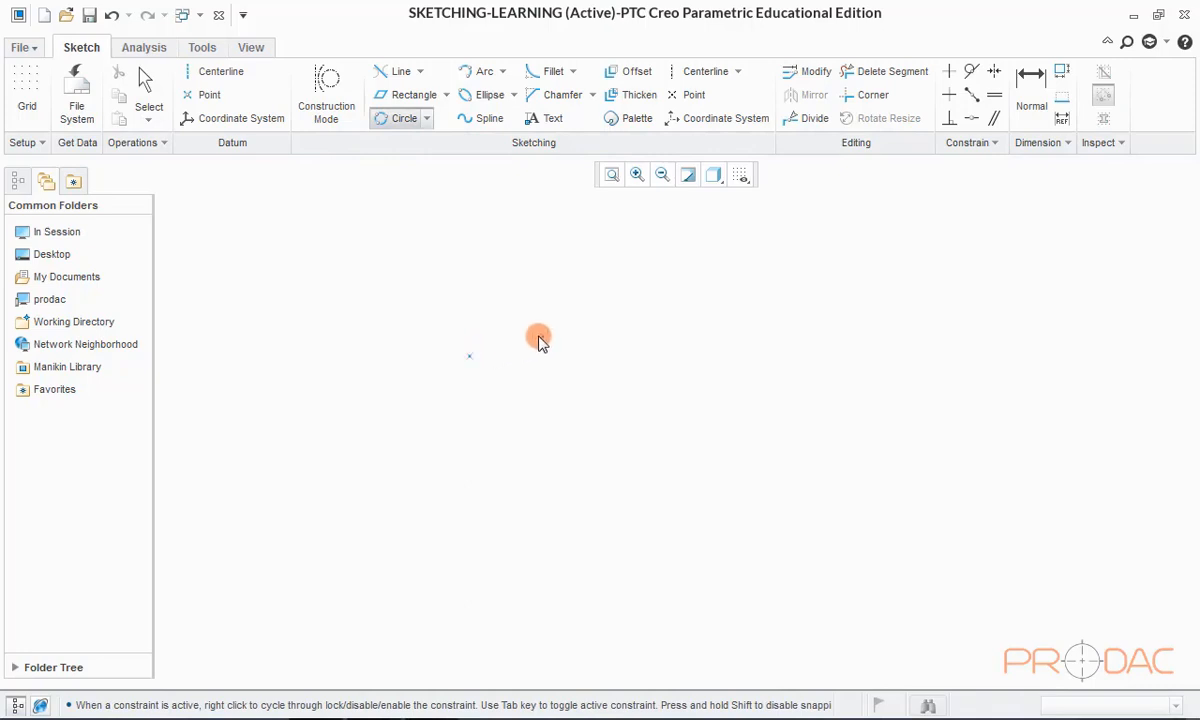
{"action": "left_click", "coordinate": [722, 356]}
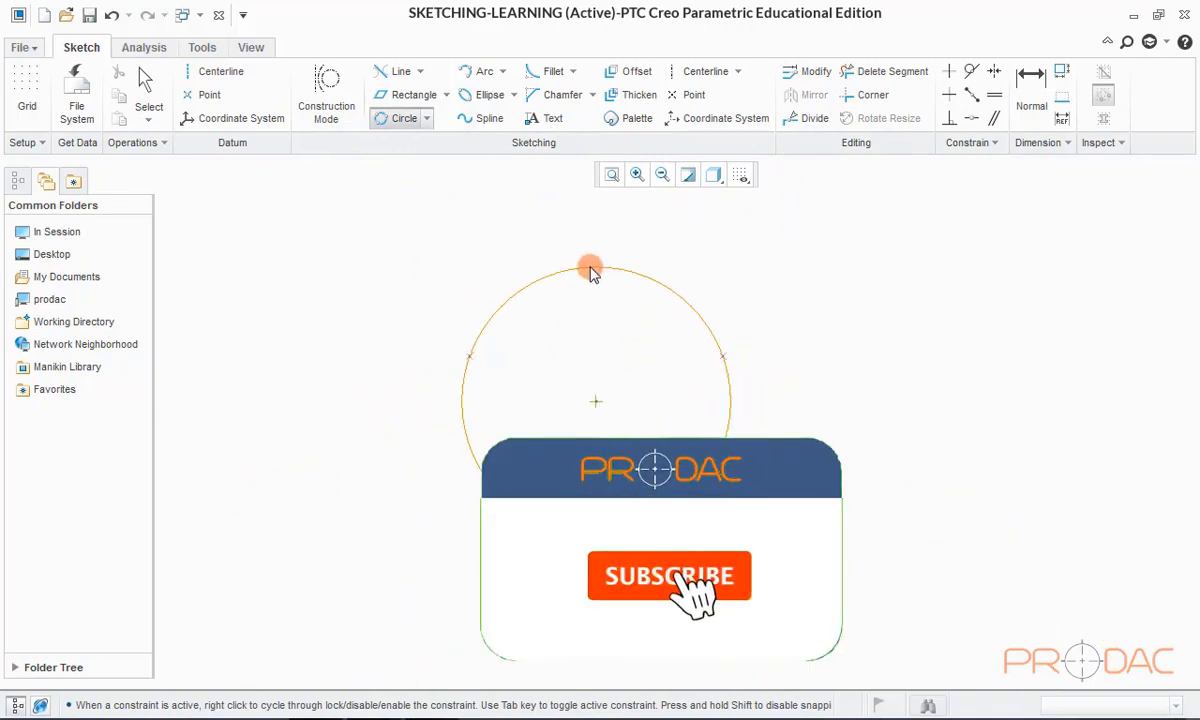
{"action": "left_click", "coordinate": [590, 267]}
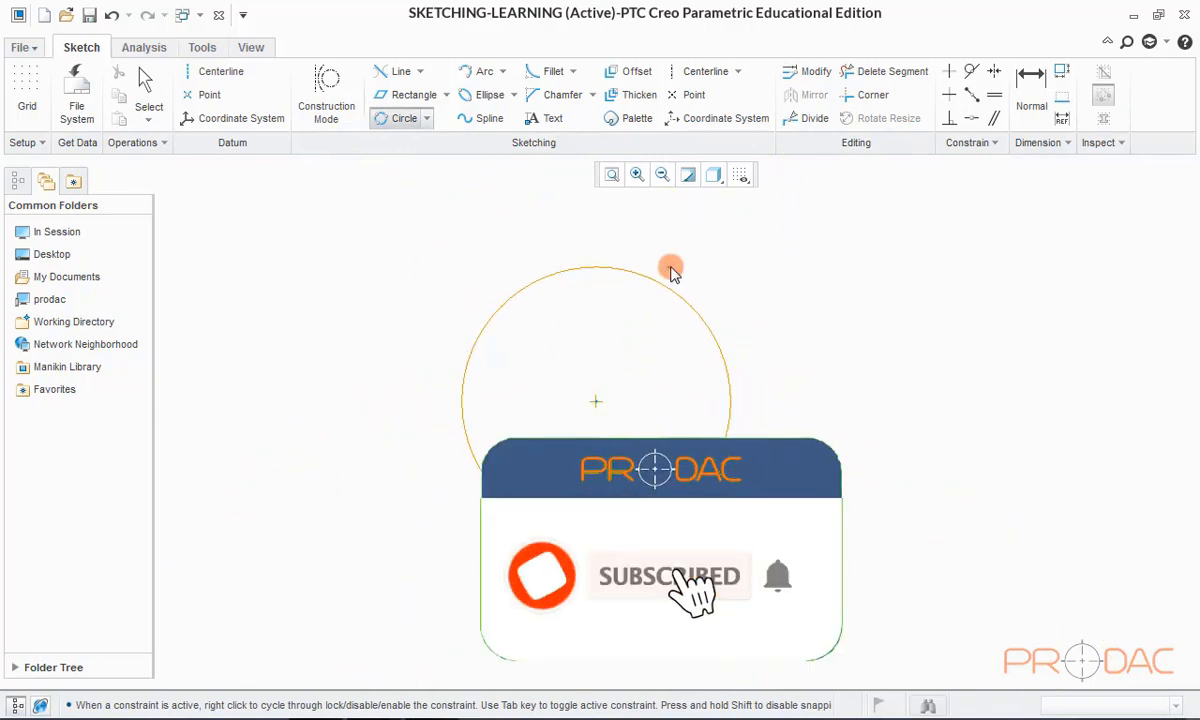
{"action": "middle_click", "coordinate": [782, 267]}
{"action": "middle_click_drag", "start_coordinate": [453, 389], "coordinate": [422, 402]}
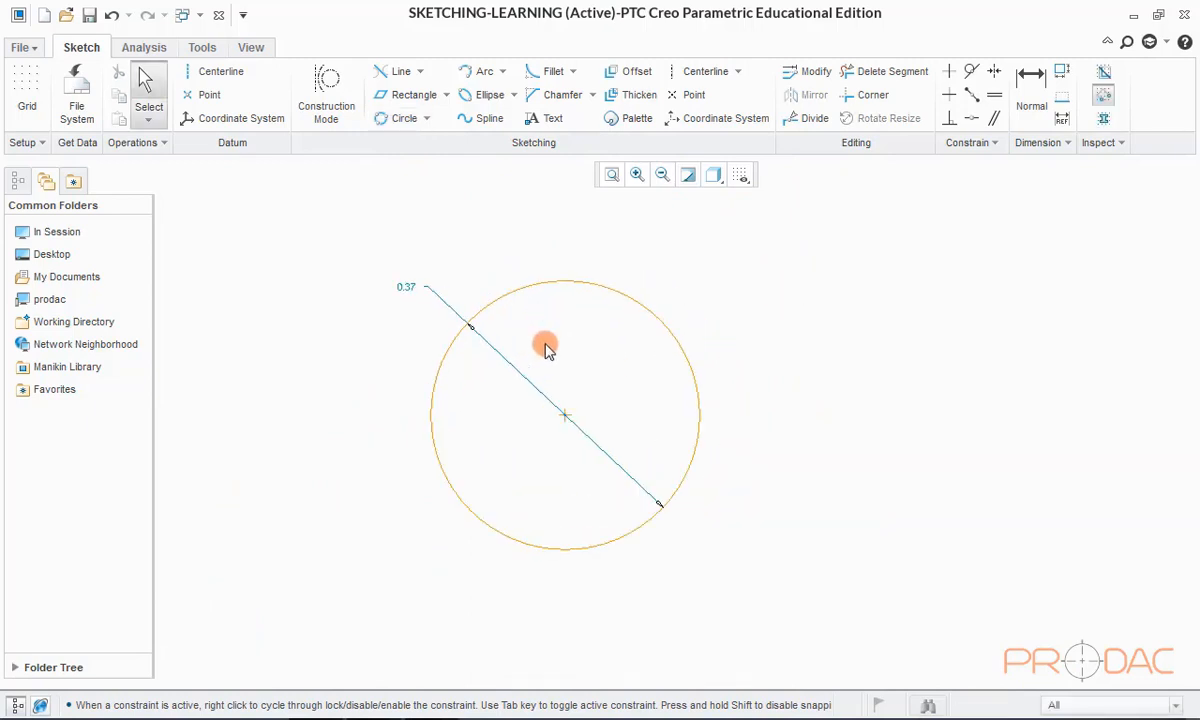
{"action": "left_click", "coordinate": [594, 290]}
{"action": "key", "text": "Delete"}
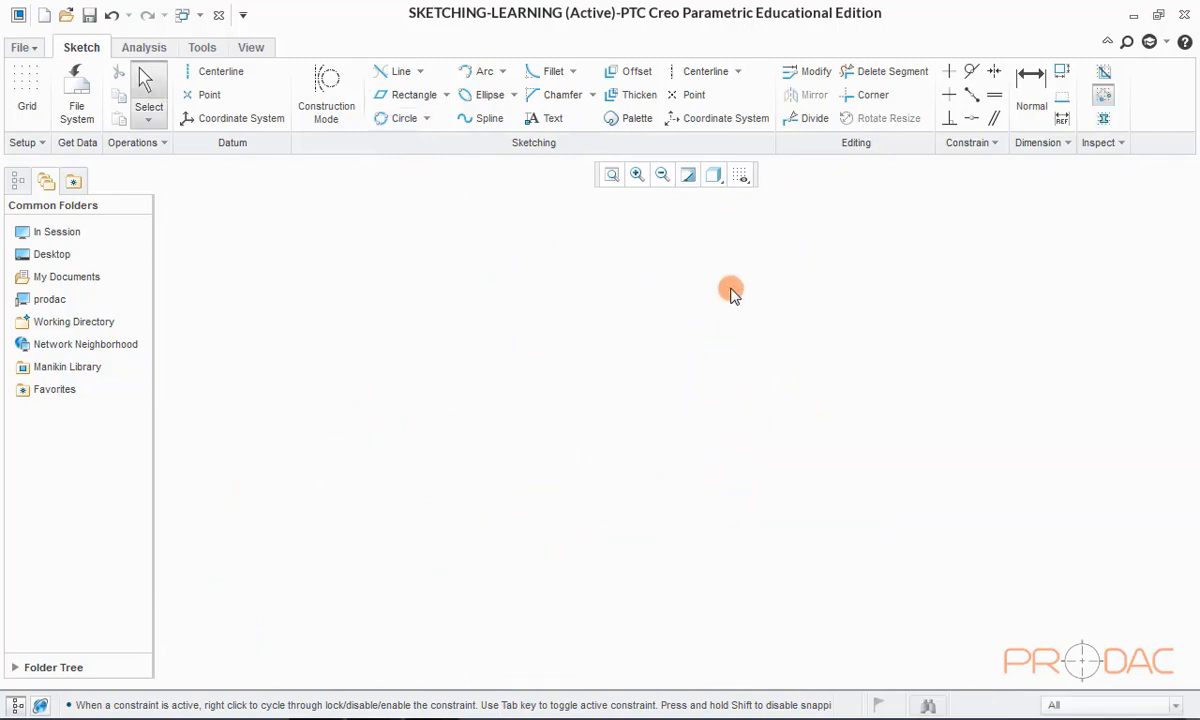
{"action": "left_click", "coordinate": [426, 119]}
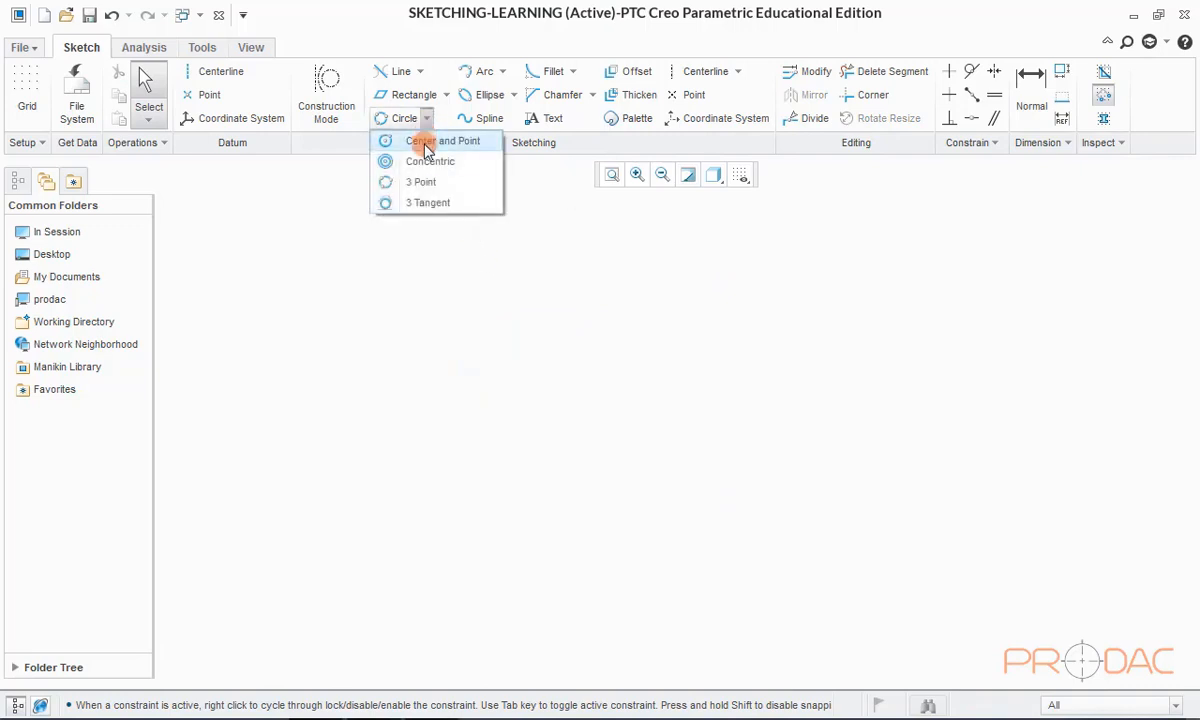
{"action": "left_click", "coordinate": [427, 204]}
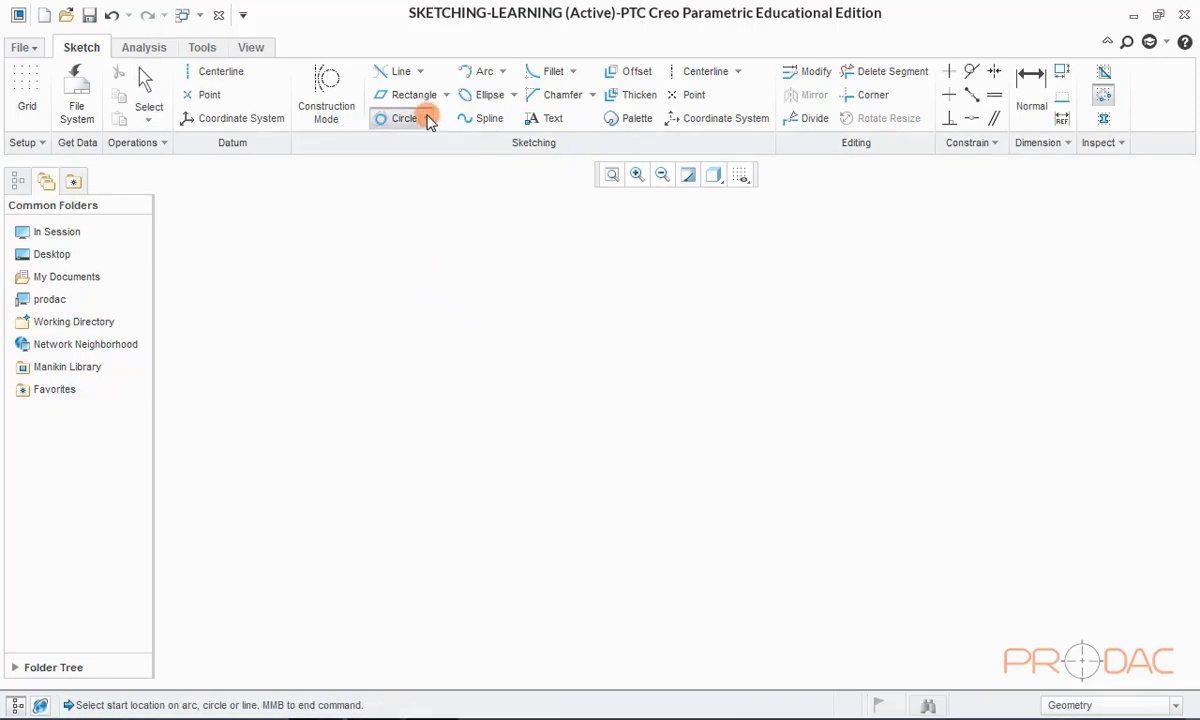
{"action": "middle_click", "coordinate": [448, 250]}
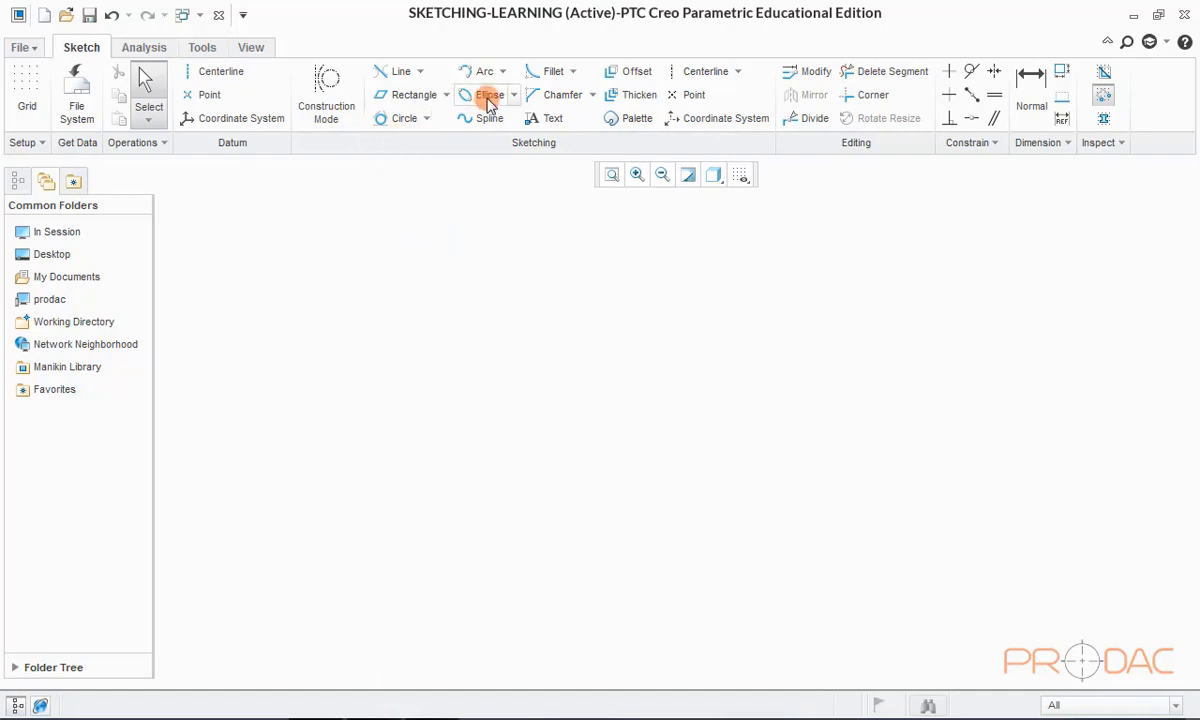
Step: Draw a closed triangle with a line chain, its horizontal base about 0.32 long and its left side about 0.25
{"action": "left_click", "coordinate": [420, 72]}
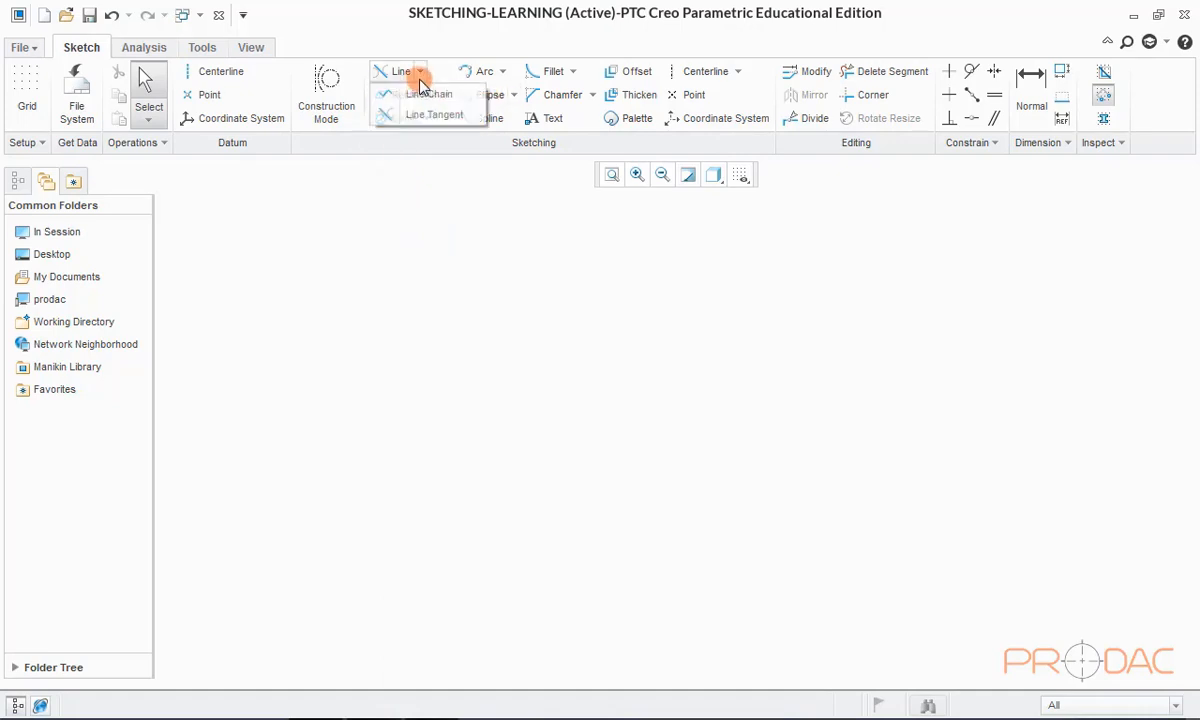
{"action": "left_click", "coordinate": [410, 94]}
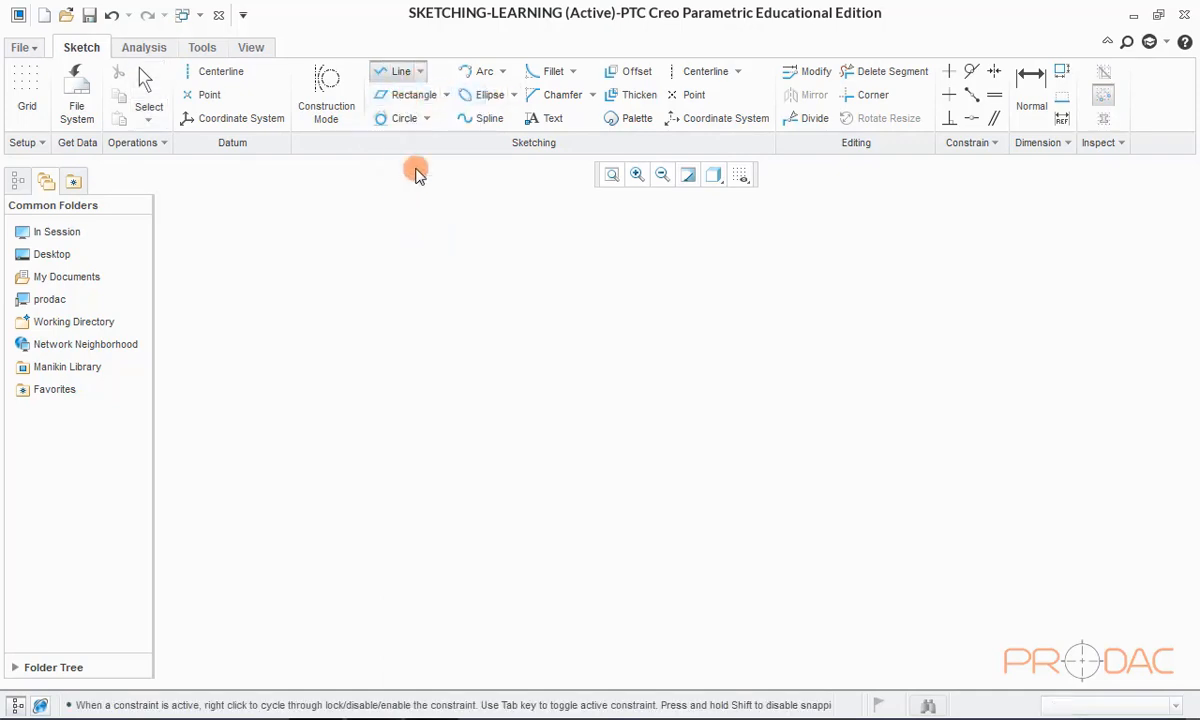
{"action": "left_click", "coordinate": [540, 290]}
{"action": "left_click", "coordinate": [427, 430]}
{"action": "left_click", "coordinate": [656, 430]}
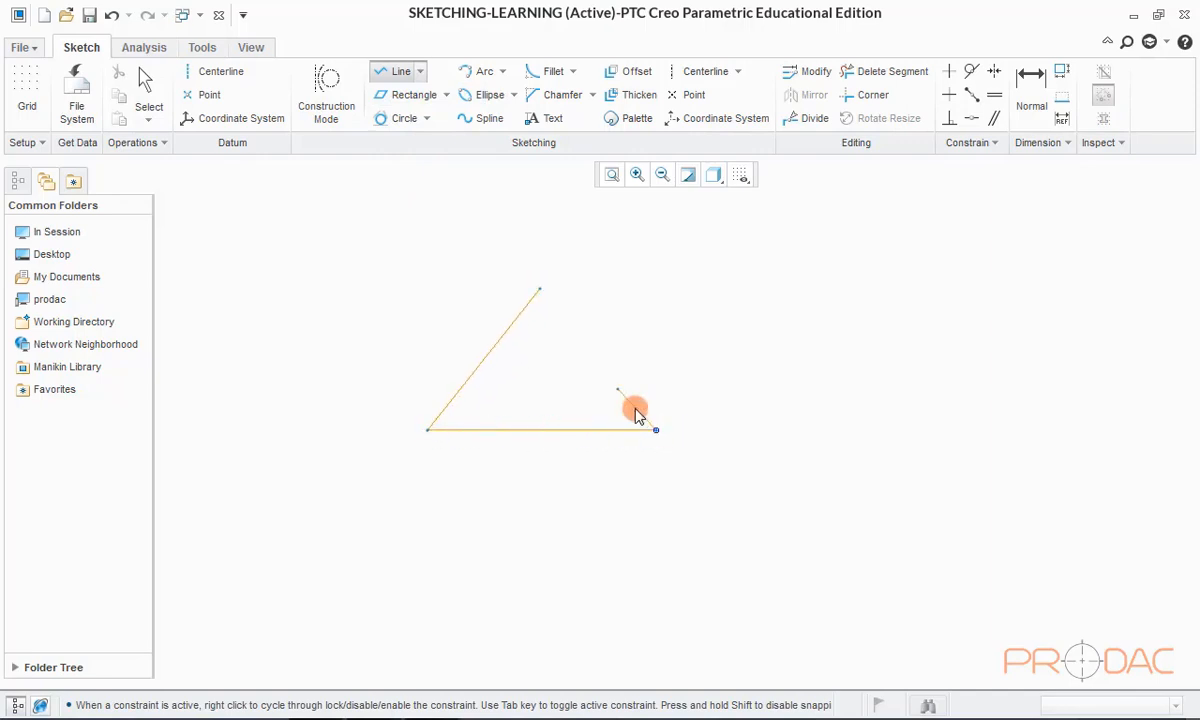
{"action": "left_click", "coordinate": [540, 289]}
{"action": "middle_click", "coordinate": [600, 273]}
{"action": "middle_click", "coordinate": [704, 270]}
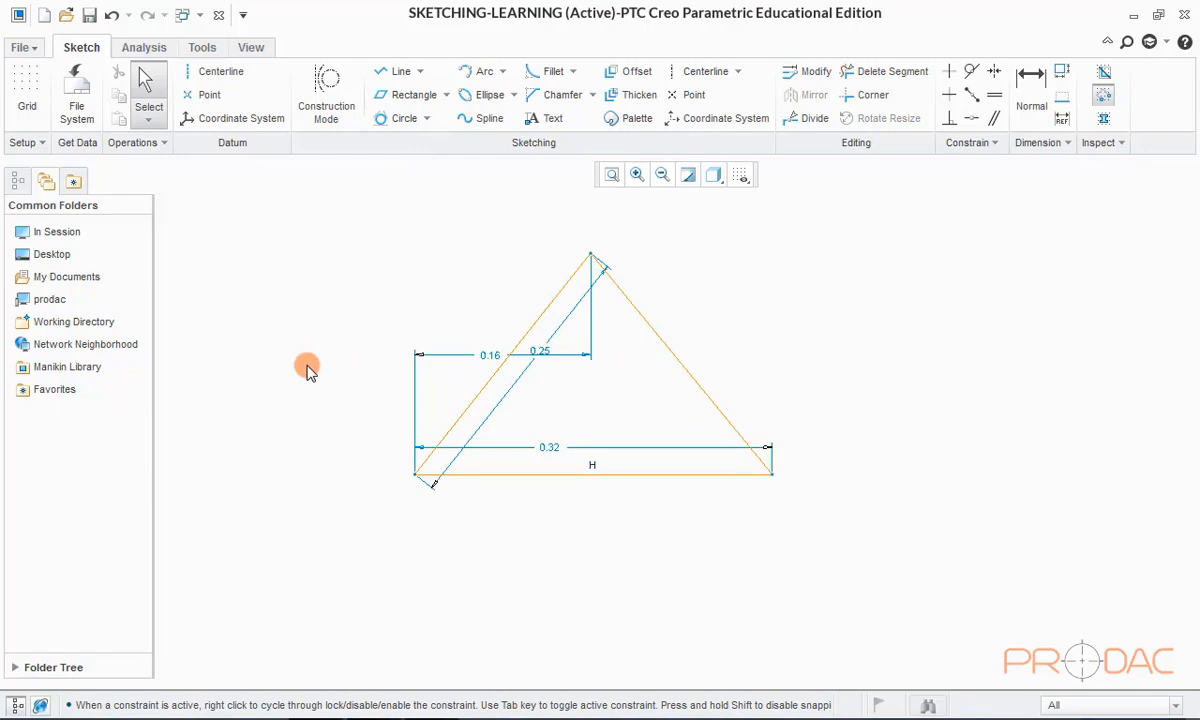
Step: Draw a 3 Tangent circle inside the triangle, touching its left side, base and right side
{"action": "left_click", "coordinate": [426, 118]}
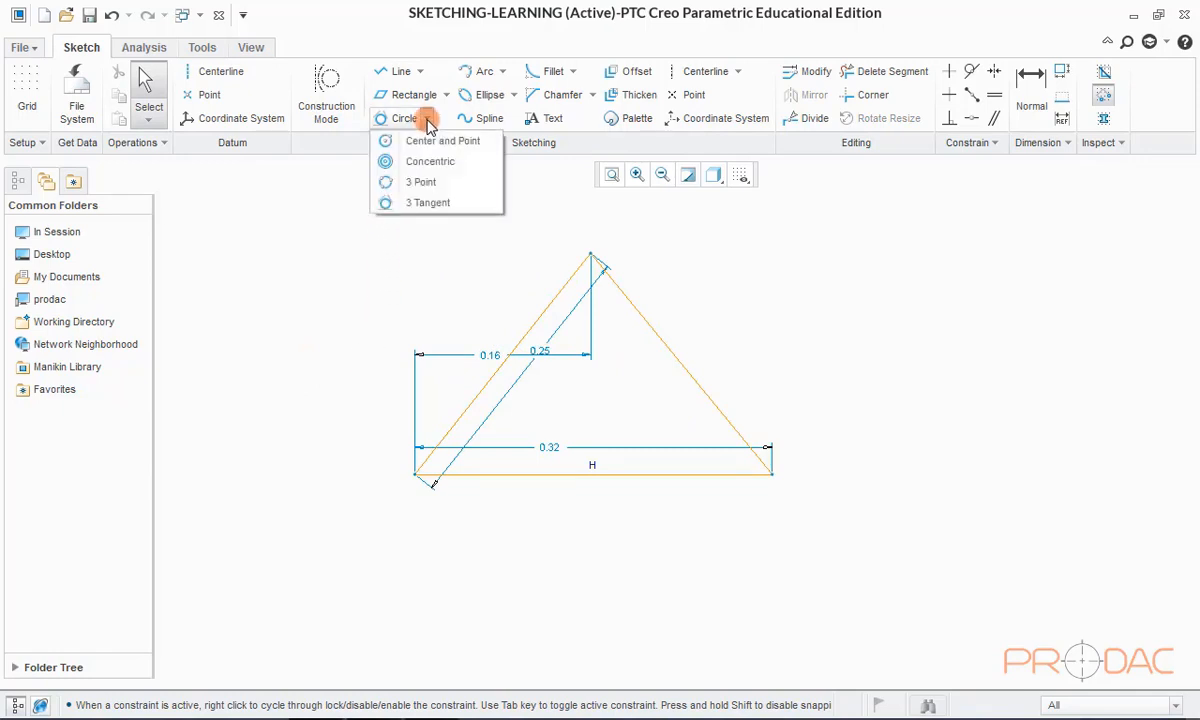
{"action": "left_click", "coordinate": [410, 205]}
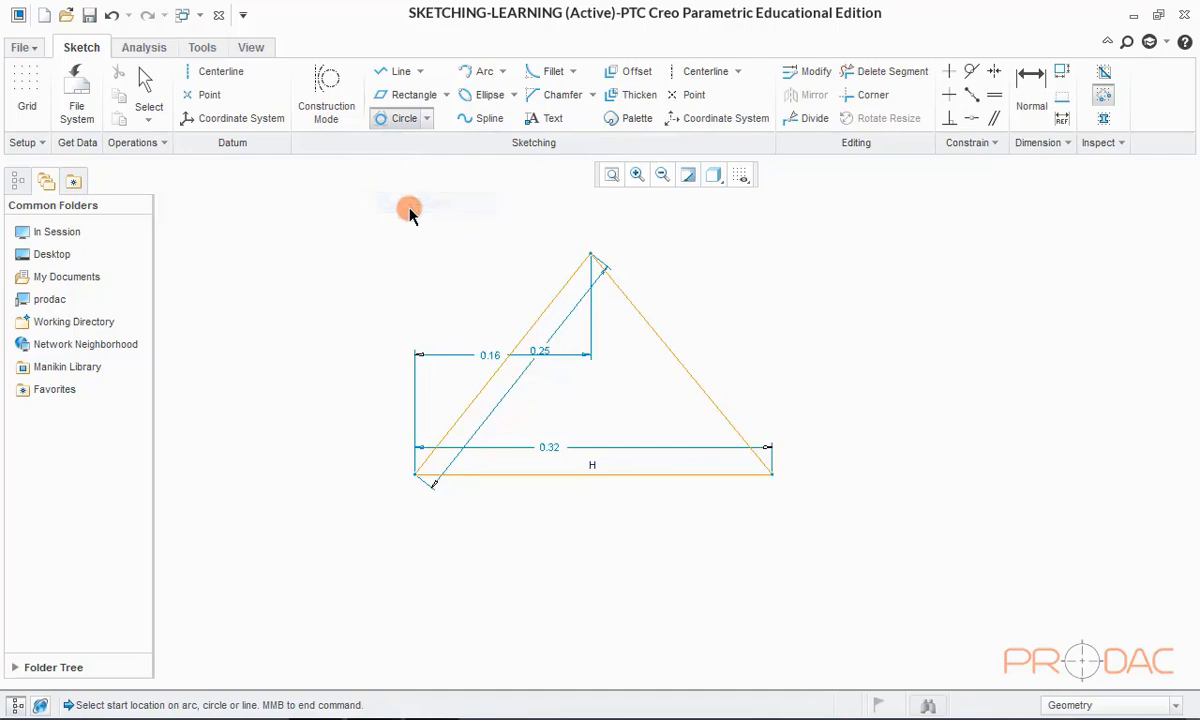
{"action": "left_click", "coordinate": [512, 352]}
{"action": "left_click", "coordinate": [562, 474]}
{"action": "left_click", "coordinate": [689, 380]}
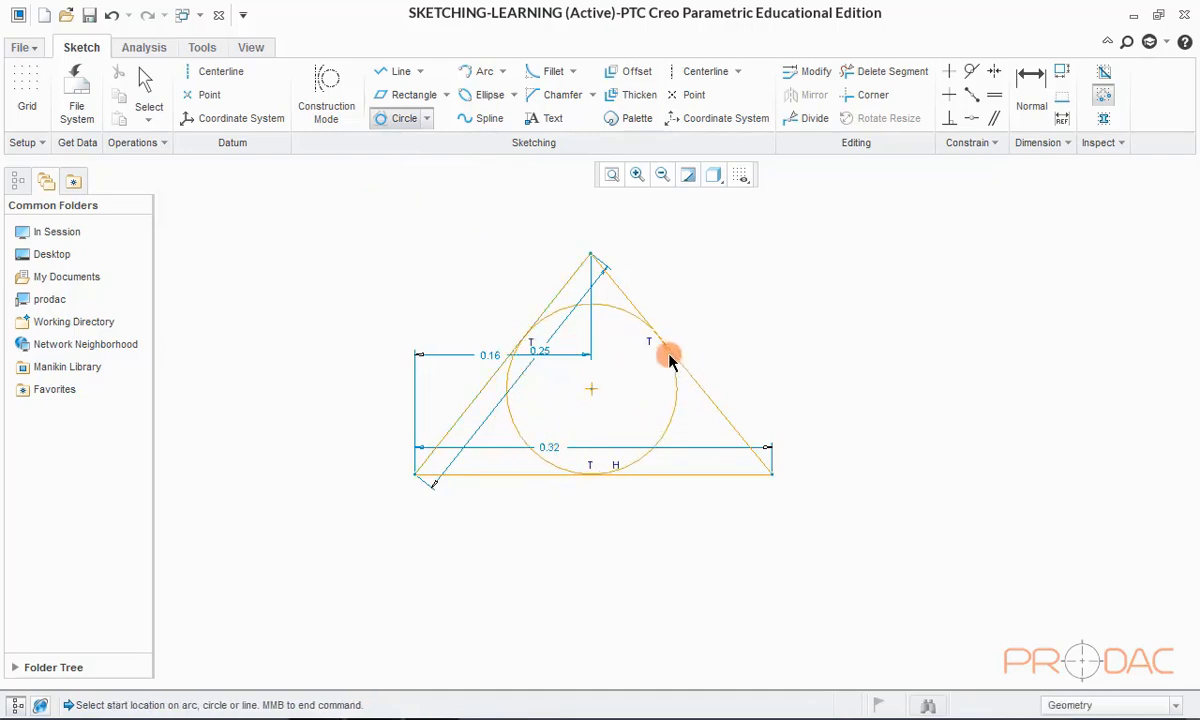
{"action": "middle_click", "coordinate": [755, 319]}
Step: Draw a corner rectangle about 0.21 wide and 0.16 high to the right of the triangle
{"action": "left_click", "coordinate": [447, 95]}
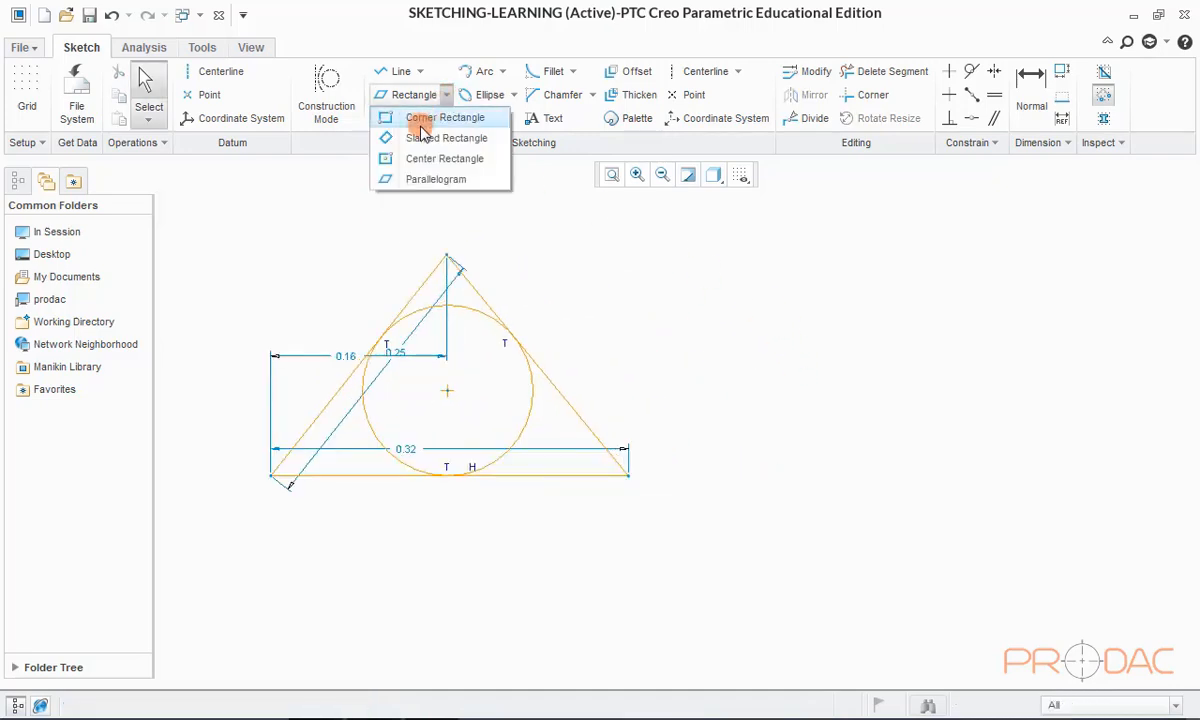
{"action": "left_click", "coordinate": [420, 118]}
{"action": "left_click", "coordinate": [765, 268]}
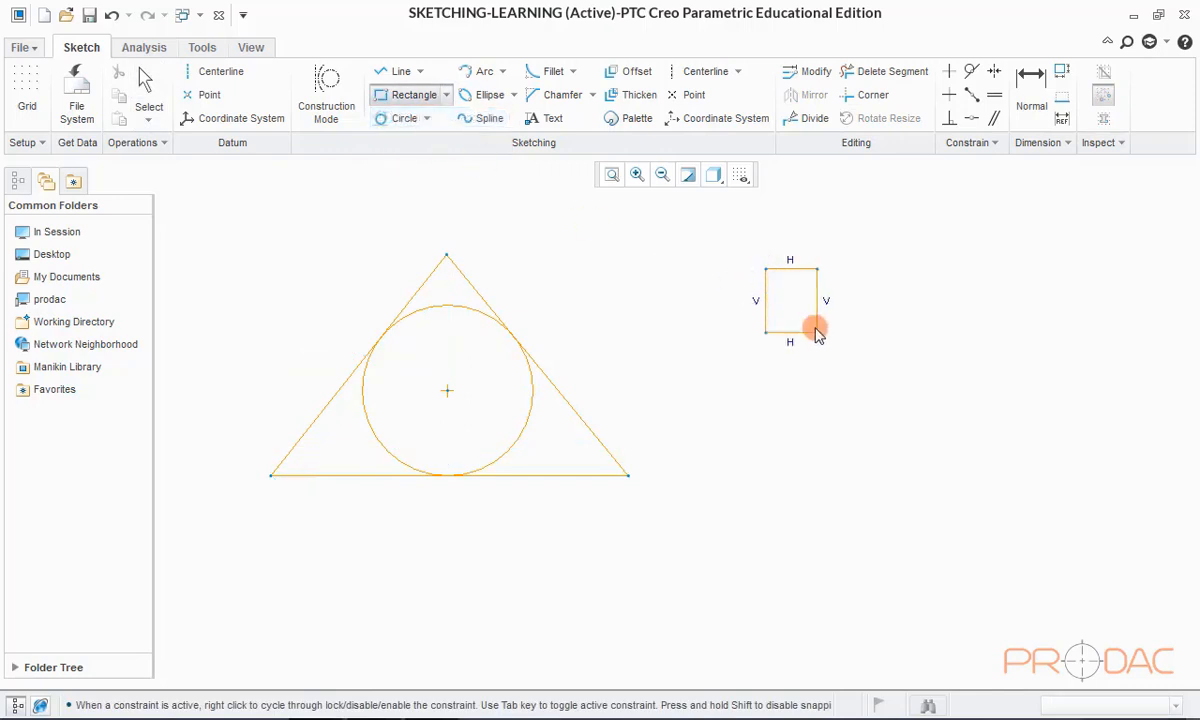
{"action": "left_click", "coordinate": [999, 450]}
{"action": "middle_click", "coordinate": [1031, 302]}
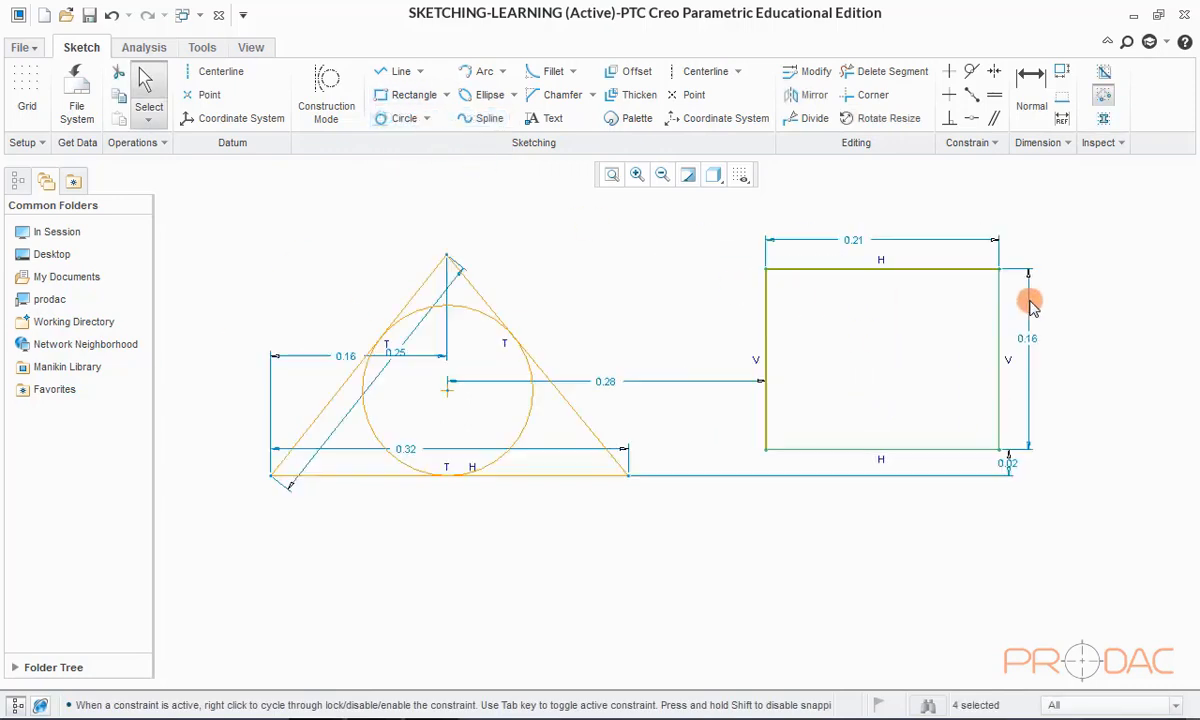
Step: Draw a 3 Tangent circle inside the rectangle, touching its top, left and bottom sides
{"action": "left_click", "coordinate": [426, 118]}
{"action": "left_click", "coordinate": [408, 203]}
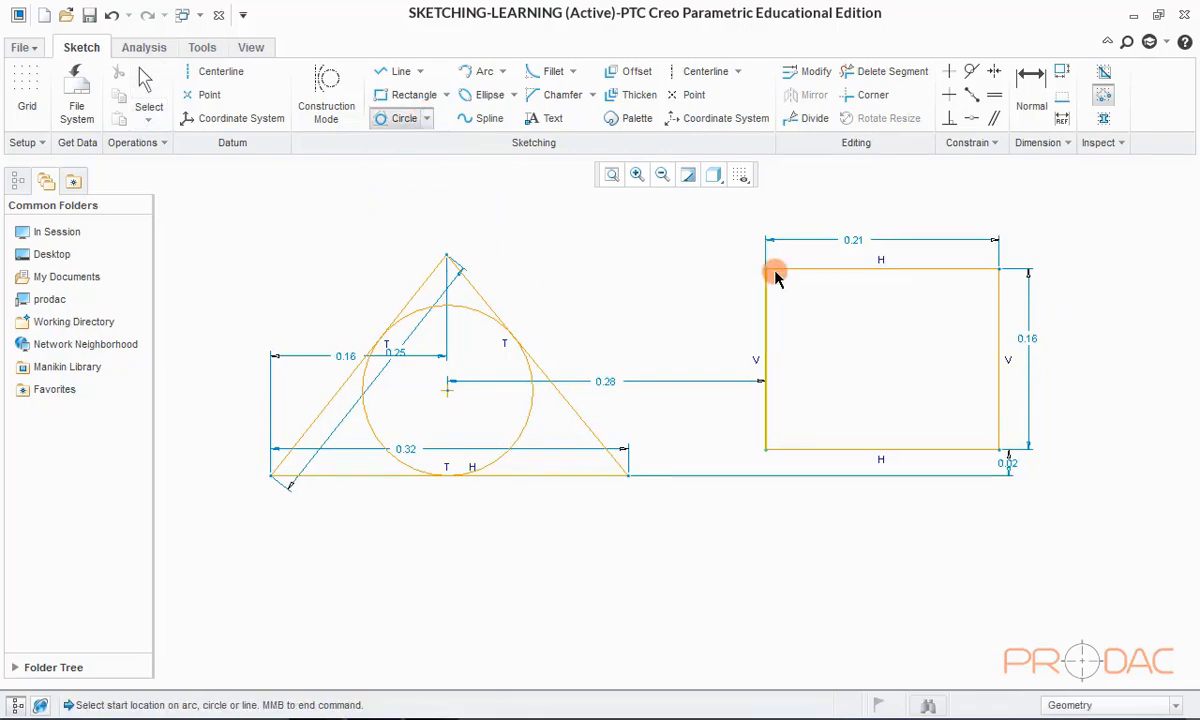
{"action": "left_click", "coordinate": [808, 269]}
{"action": "left_click", "coordinate": [766, 356]}
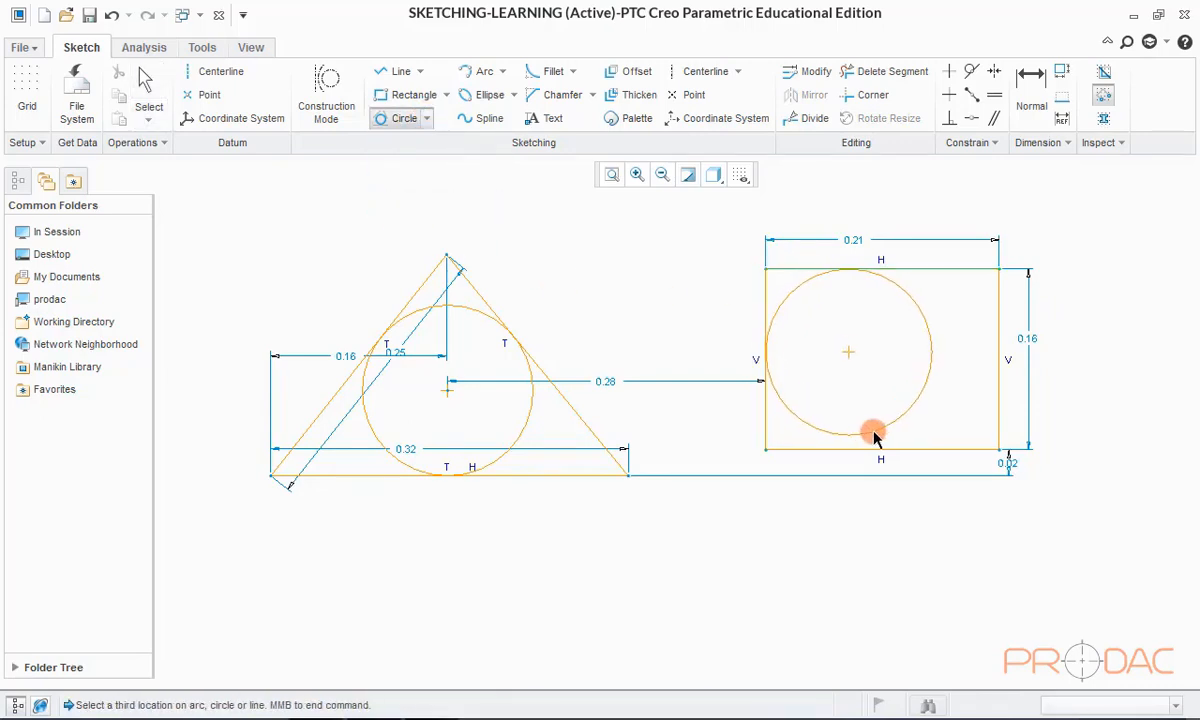
{"action": "left_click", "coordinate": [878, 447]}
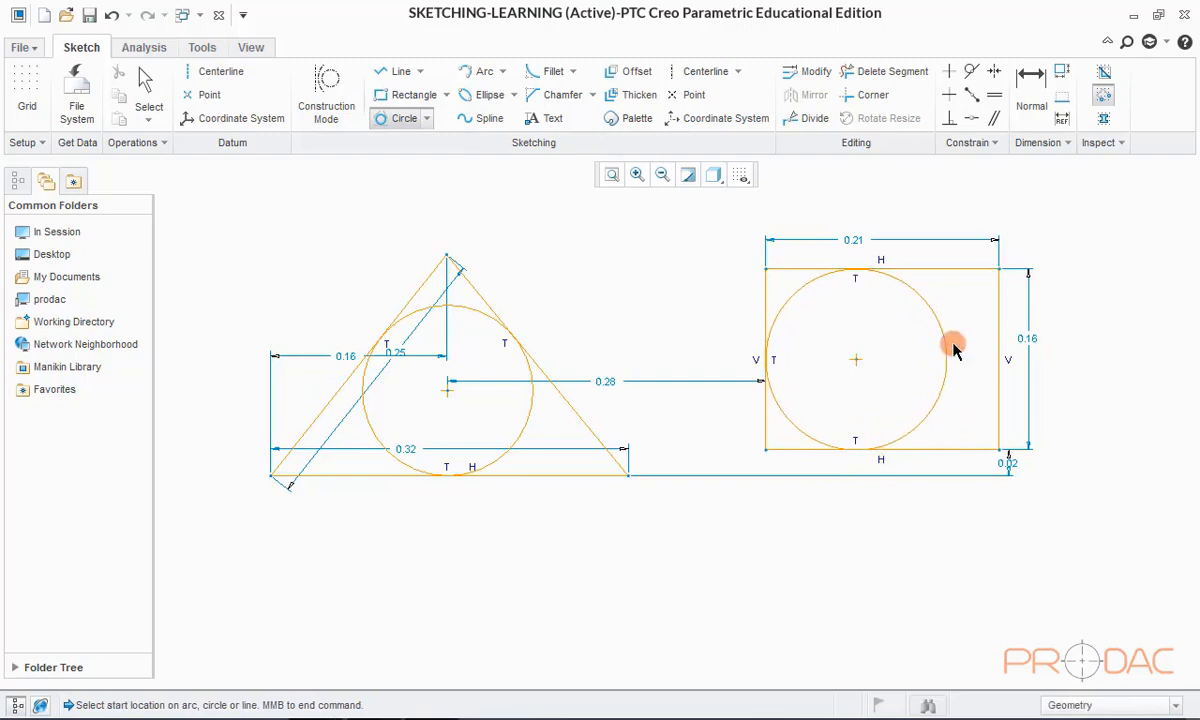
{"action": "middle_click", "coordinate": [1080, 260]}
Step: Delete the triangle, the rectangle and both inscribed circles from the sketch
{"action": "scroll", "coordinate": [828, 460], "scroll_direction": "up", "scroll_amount": 1}
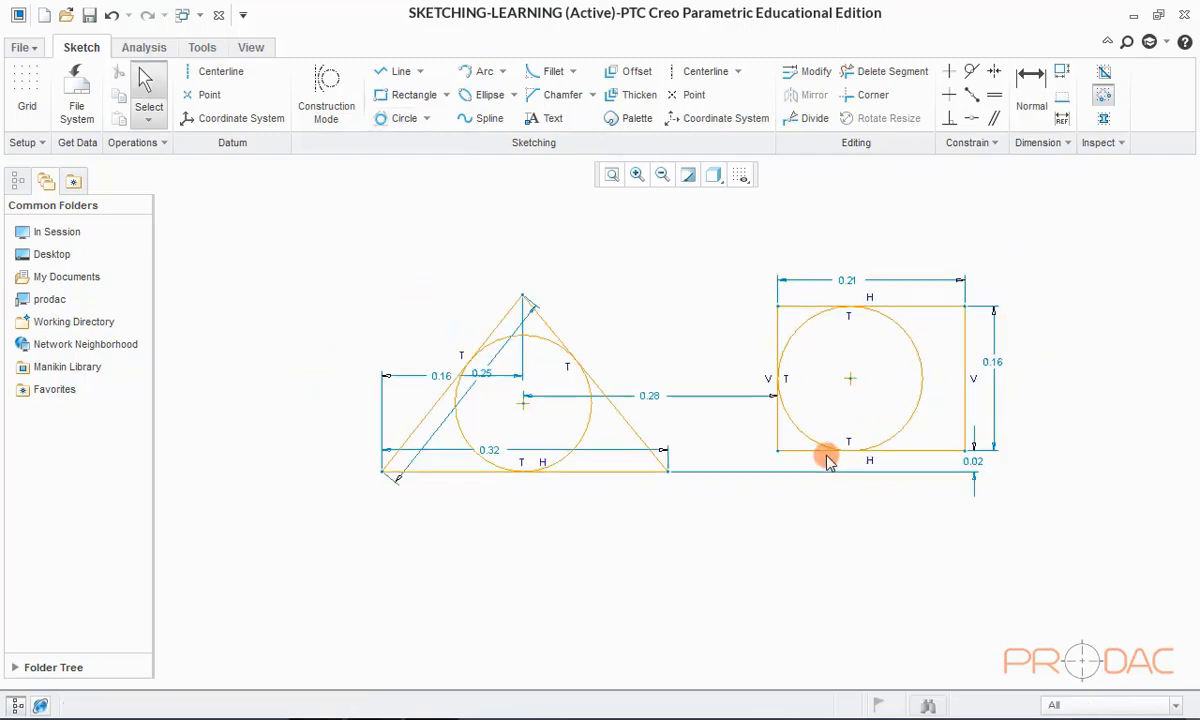
{"action": "mouse_move", "coordinate": [1070, 500]}
{"action": "left_mouse_down"}
{"action": "mouse_move", "coordinate": [520, 251]}
{"action": "mouse_move", "coordinate": [329, 225]}
{"action": "left_mouse_up"}
{"action": "right_click", "coordinate": [326, 224]}
{"action": "left_click", "coordinate": [356, 237]}
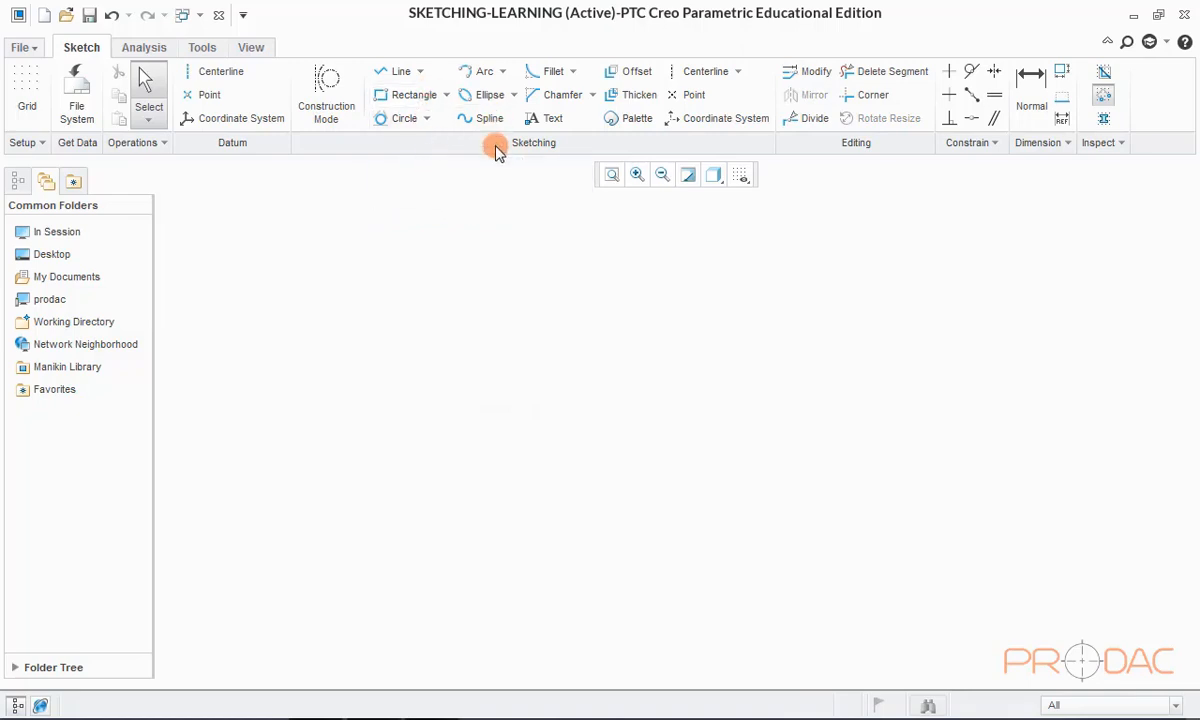
Step: Draw a 3-Point / Tangent End arc with a radius of about 0.05, bulging up and to the left
{"action": "key", "text": "a"}
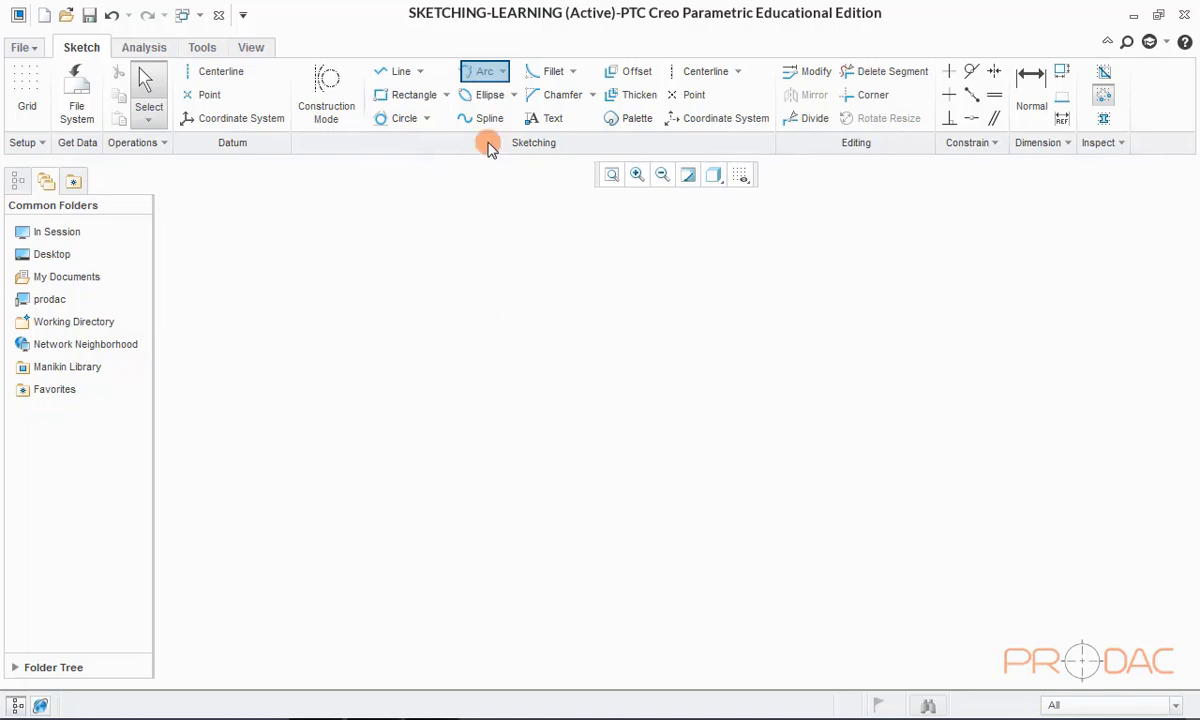
{"action": "left_click", "coordinate": [503, 74]}
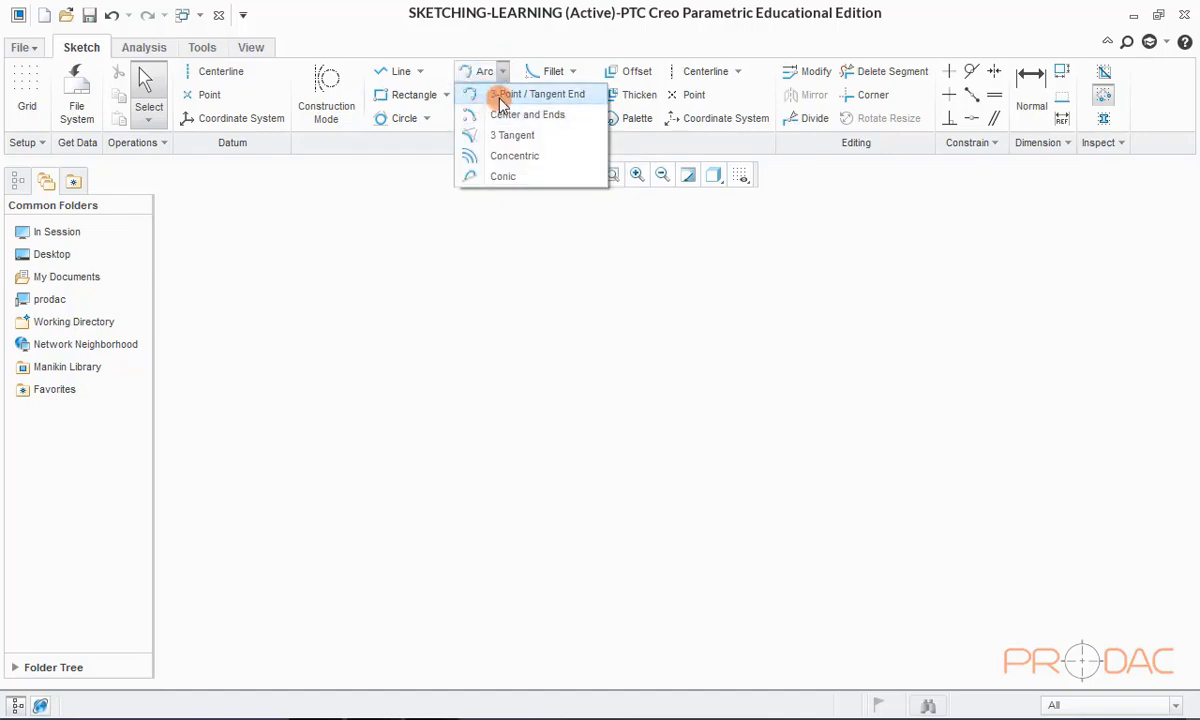
{"action": "left_click", "coordinate": [500, 97]}
{"action": "left_click", "coordinate": [454, 408]}
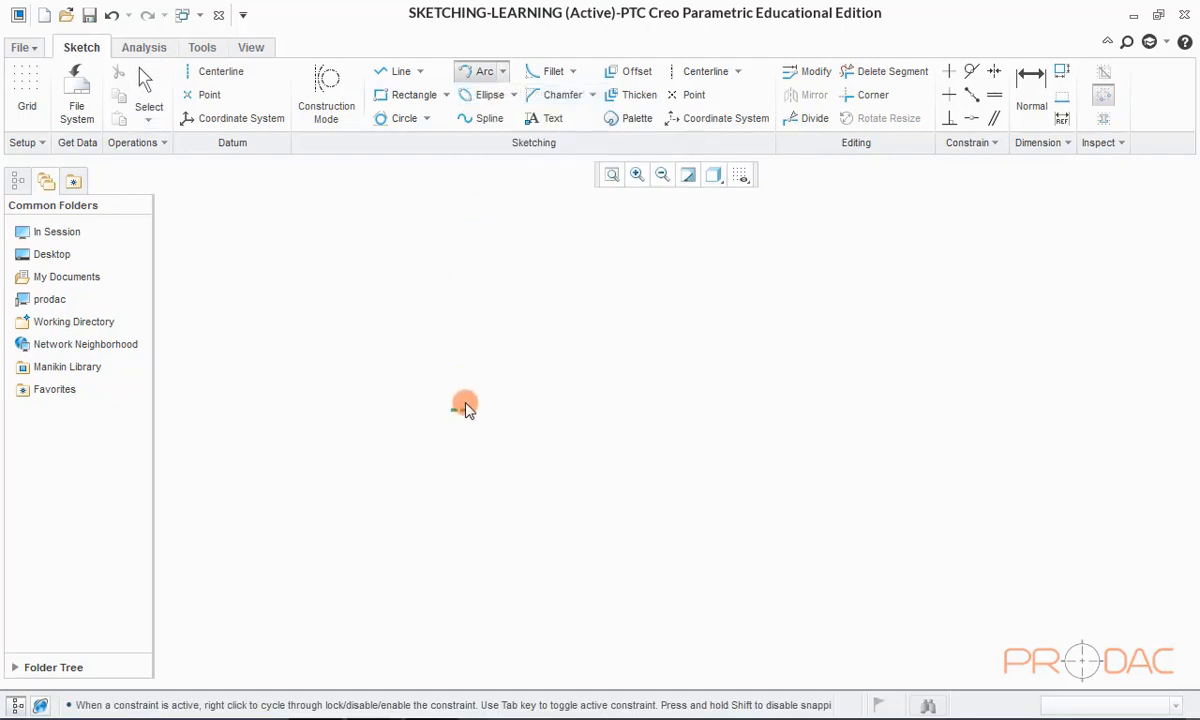
{"action": "left_click", "coordinate": [521, 355]}
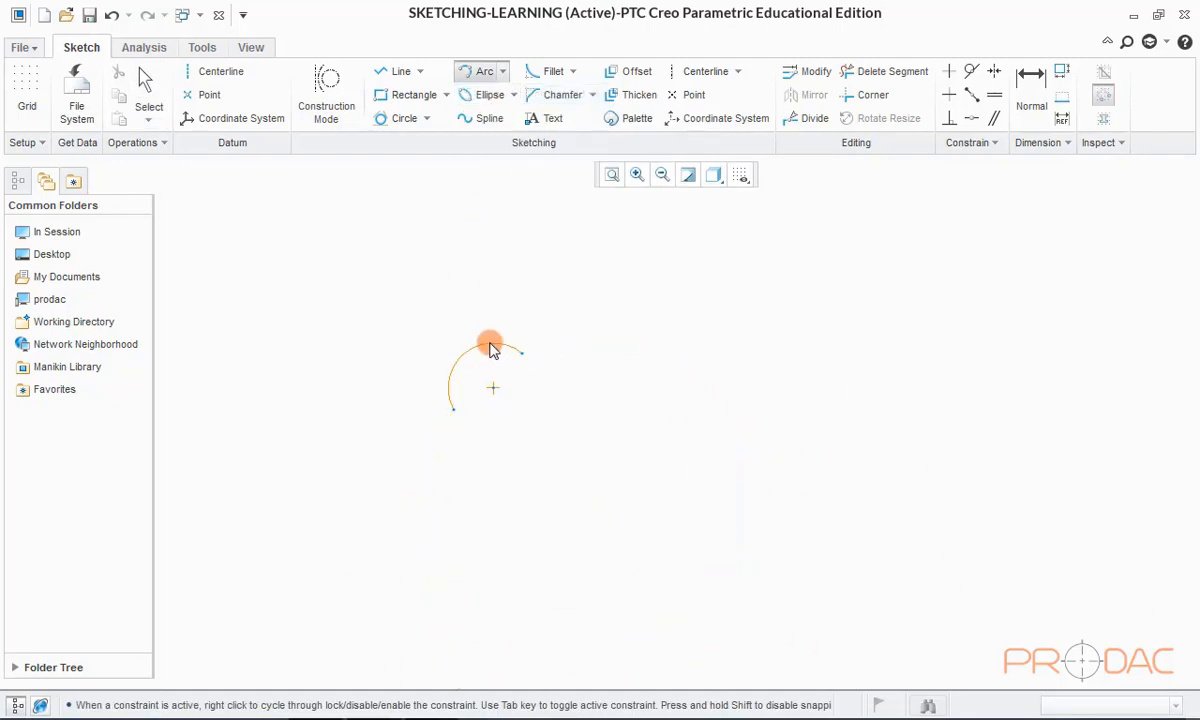
{"action": "left_click", "coordinate": [471, 356]}
{"action": "middle_click", "coordinate": [540, 304]}
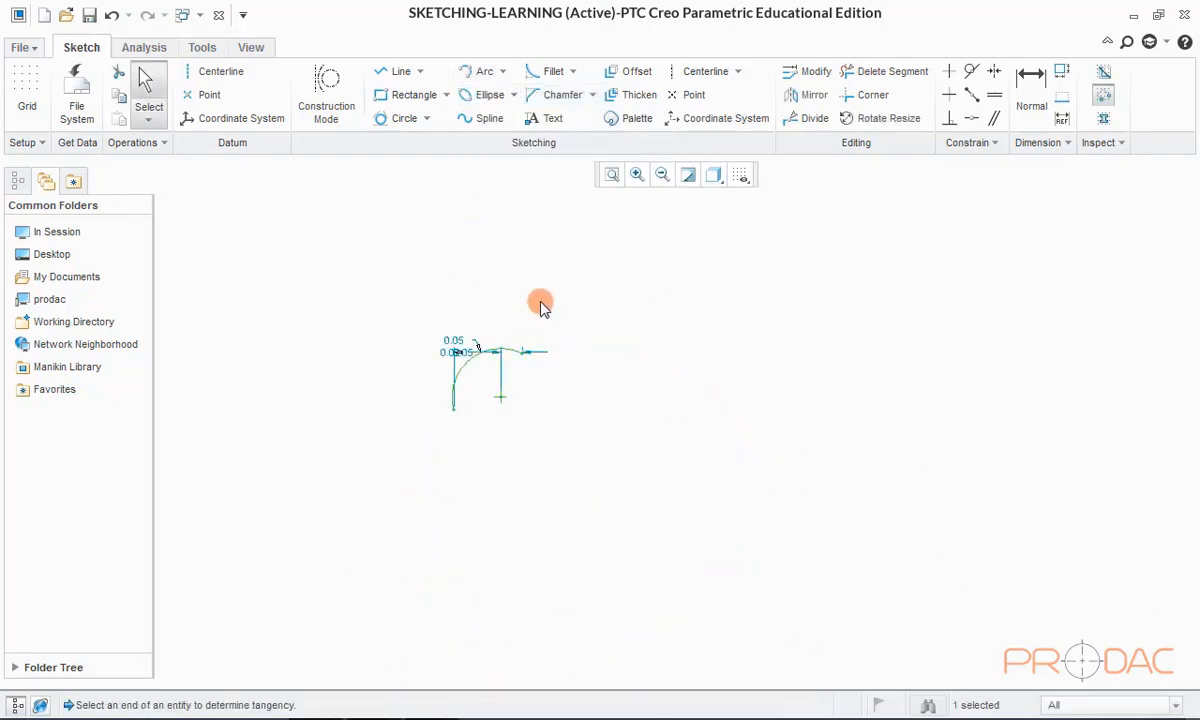
{"action": "left_click", "coordinate": [503, 330]}
Step: Move the two horizontal dimensions of the arc's endpoints below the arc, clear of the geometry
{"action": "scroll", "coordinate": [478, 380], "scroll_direction": "down", "scroll_amount": 5}
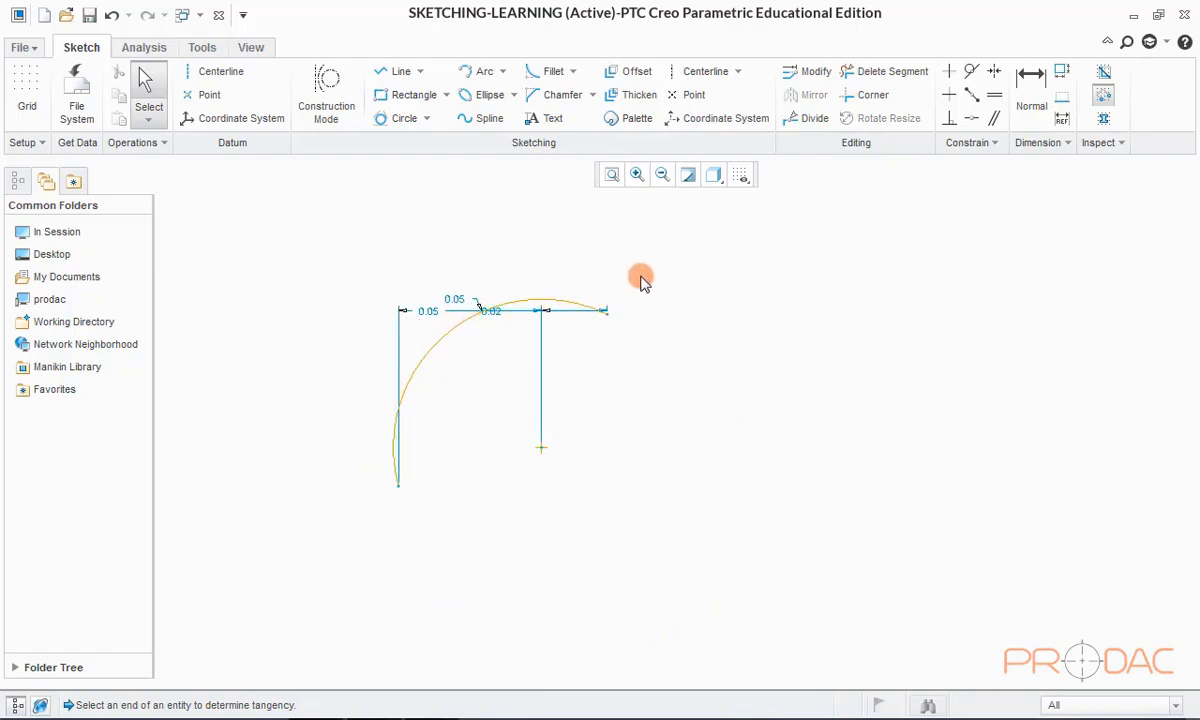
{"action": "middle_click_drag", "start_coordinate": [502, 350], "coordinate": [300, 383]}
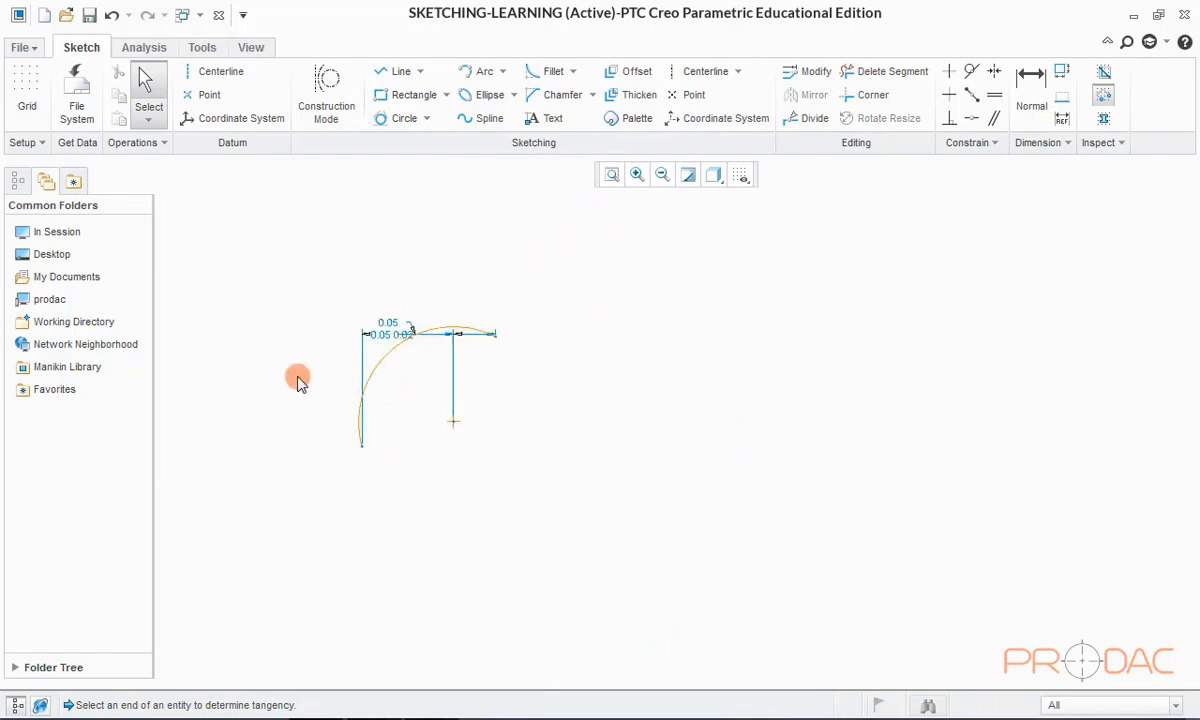
{"action": "left_click_drag", "start_coordinate": [226, 344], "coordinate": [284, 576]}
{"action": "left_click_drag", "start_coordinate": [290, 345], "coordinate": [391, 560]}
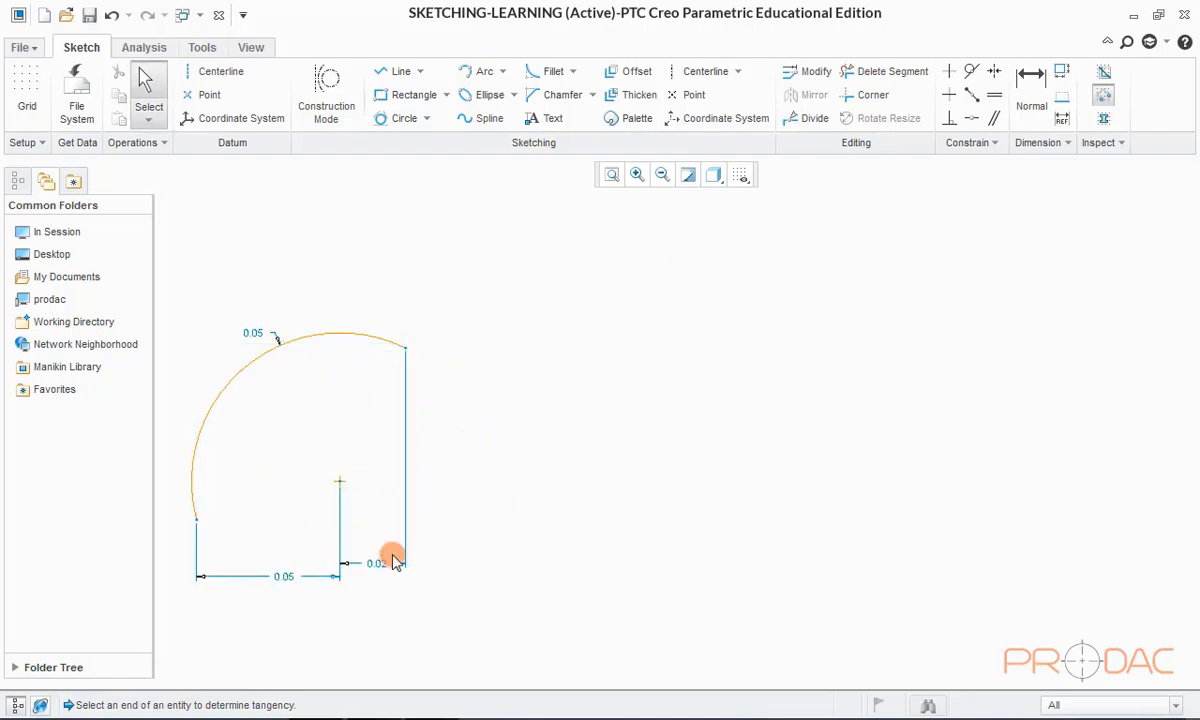
Step: Draw a Center and Ends arc of about 0.03 radius, centered about 0.09 right of and 0.05 above the first arc's center
{"action": "left_click", "coordinate": [500, 71]}
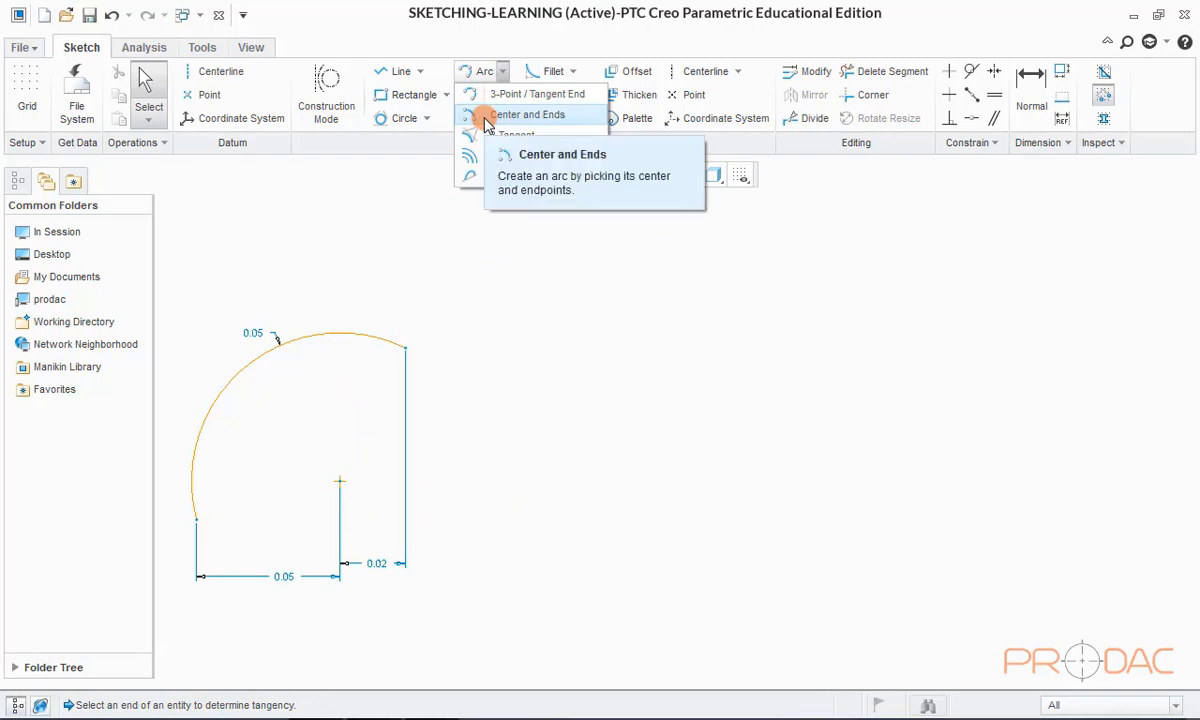
{"action": "left_click", "coordinate": [487, 117]}
{"action": "left_click", "coordinate": [585, 356]}
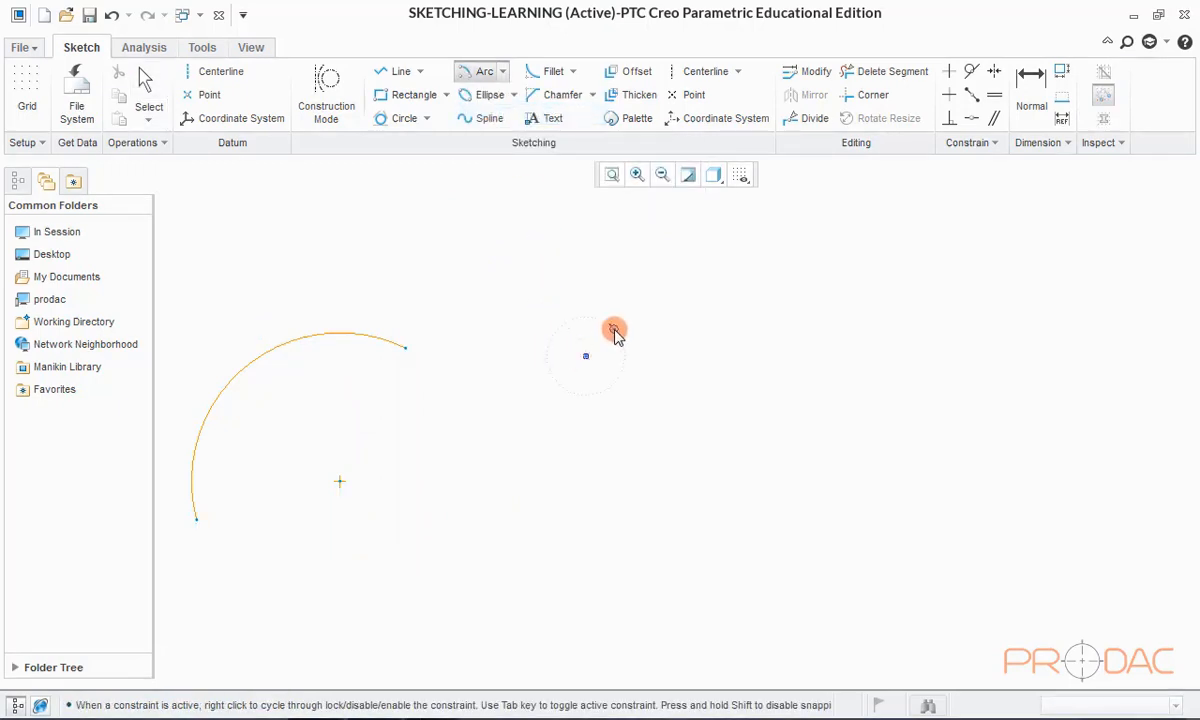
{"action": "left_click", "coordinate": [555, 294]}
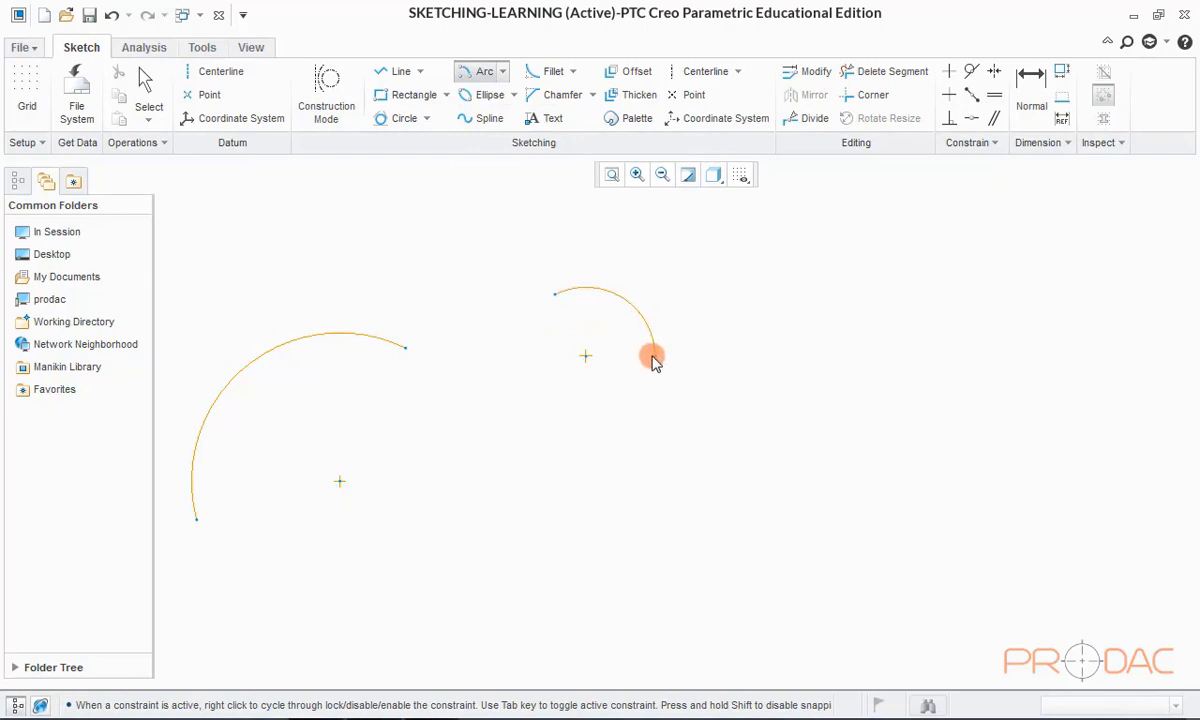
{"action": "left_click", "coordinate": [654, 353]}
{"action": "middle_click", "coordinate": [576, 434]}
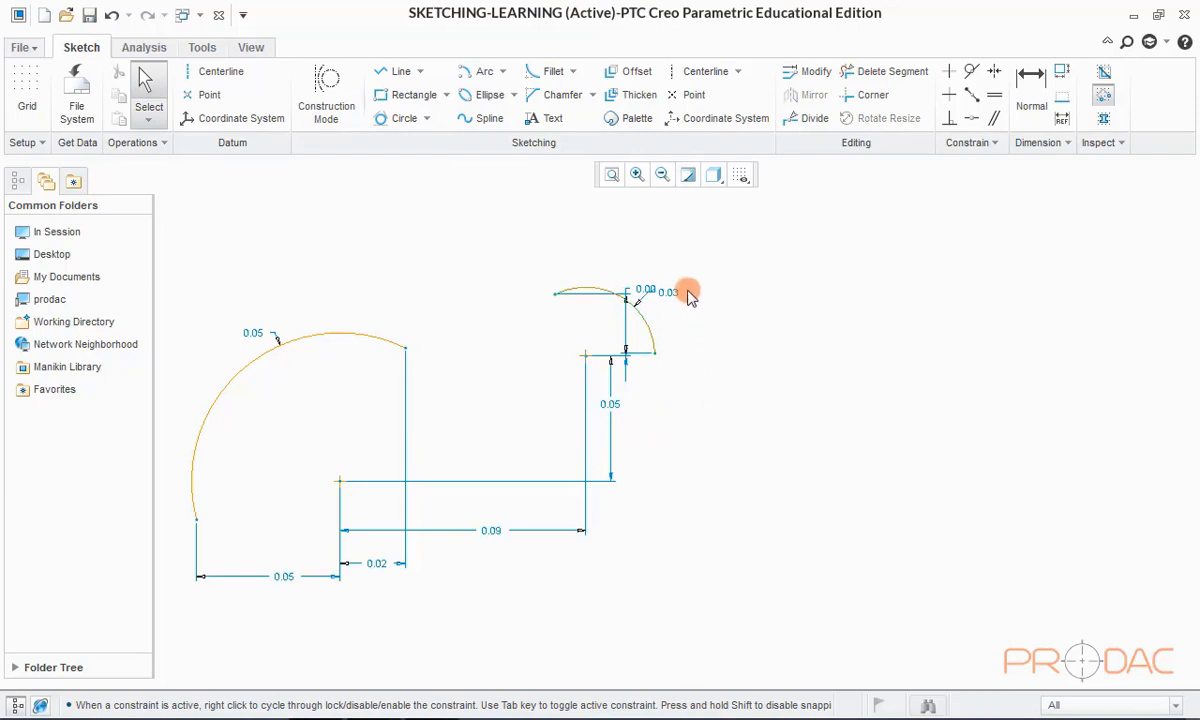
Step: Delete both arcs from the sketch
{"action": "scroll", "coordinate": [681, 300], "scroll_direction": "up", "scroll_amount": 2}
{"action": "scroll", "coordinate": [536, 280], "scroll_direction": "down", "scroll_amount": 5}
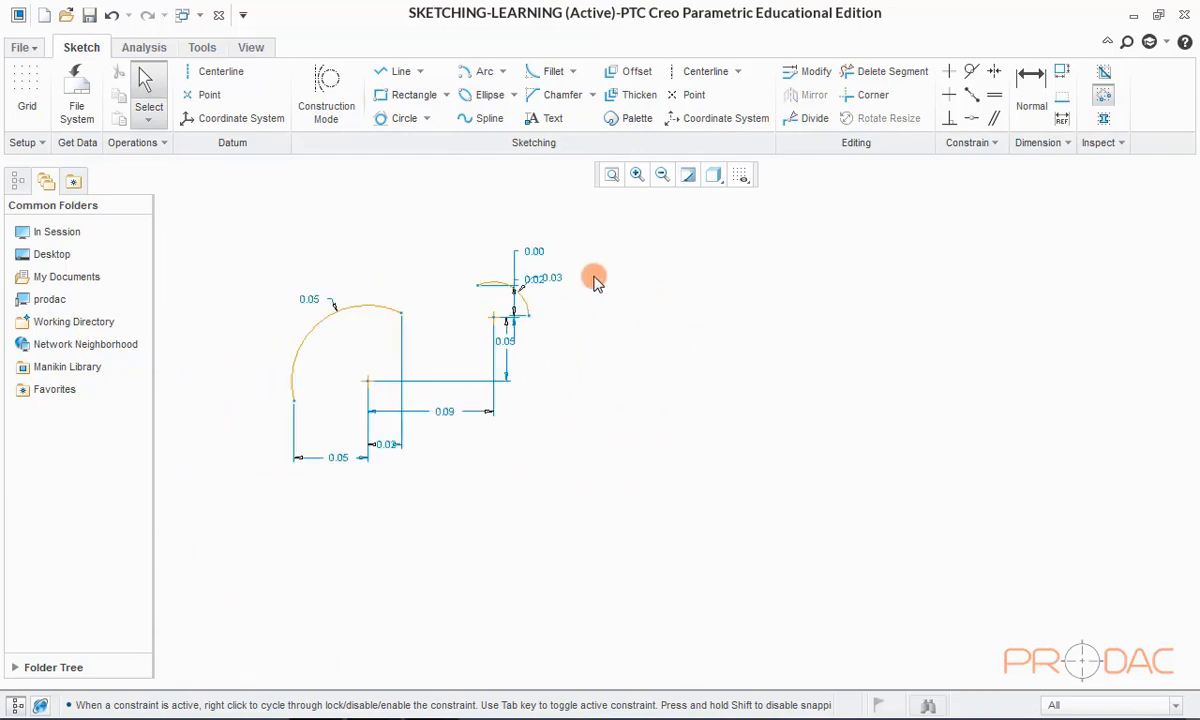
{"action": "mouse_move", "coordinate": [643, 487]}
{"action": "left_mouse_down"}
{"action": "mouse_move", "coordinate": [450, 399]}
{"action": "mouse_move", "coordinate": [255, 222]}
{"action": "left_mouse_up"}
{"action": "key", "text": "Delete"}
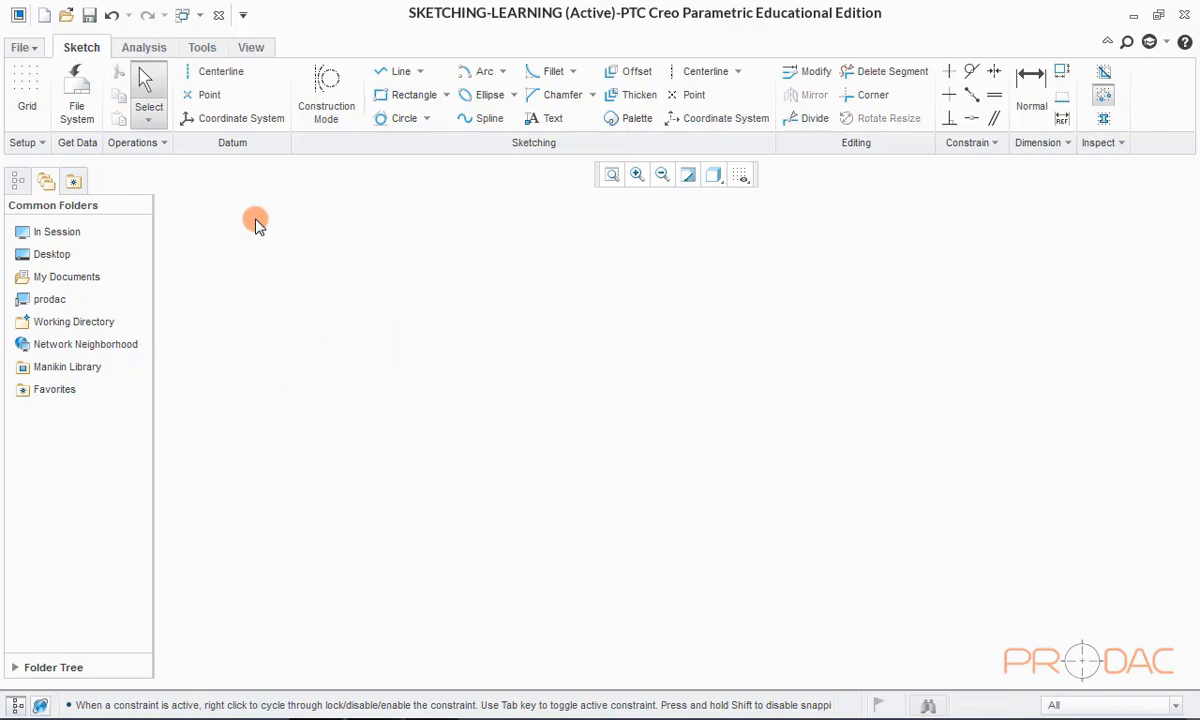
Step: Draw a closed triangle with a line chain, its horizontal base and left side each about 0.03 long
{"action": "left_click", "coordinate": [503, 72]}
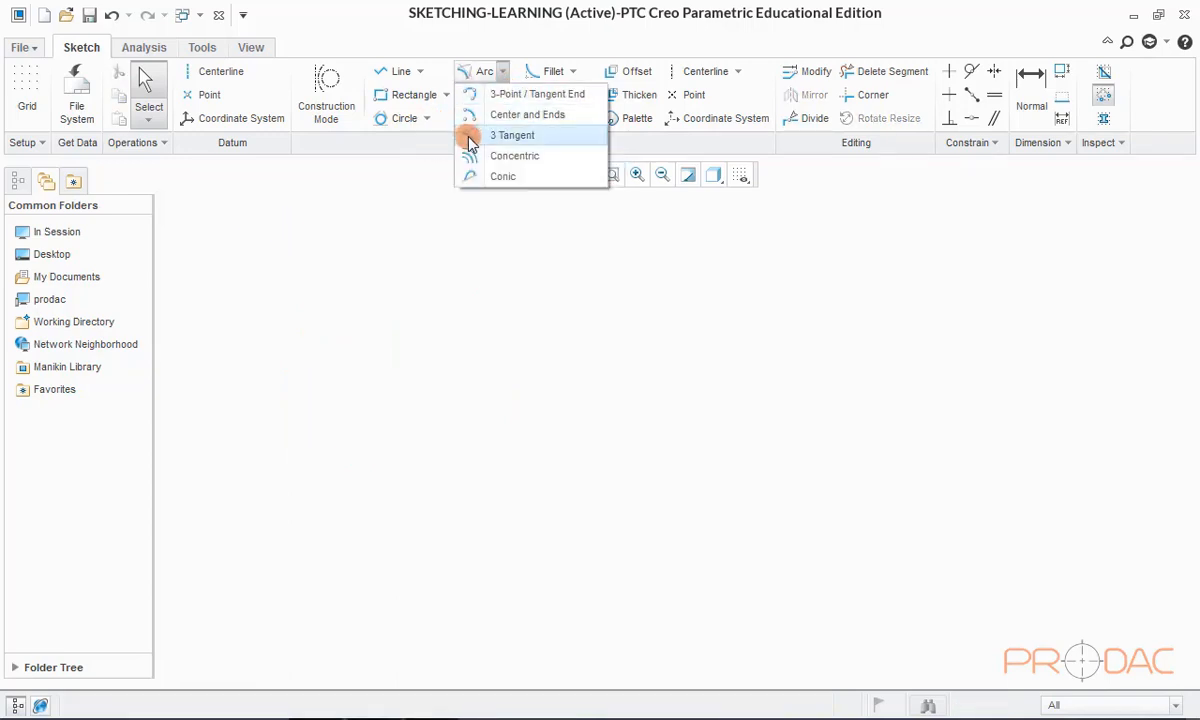
{"action": "left_click", "coordinate": [507, 140]}
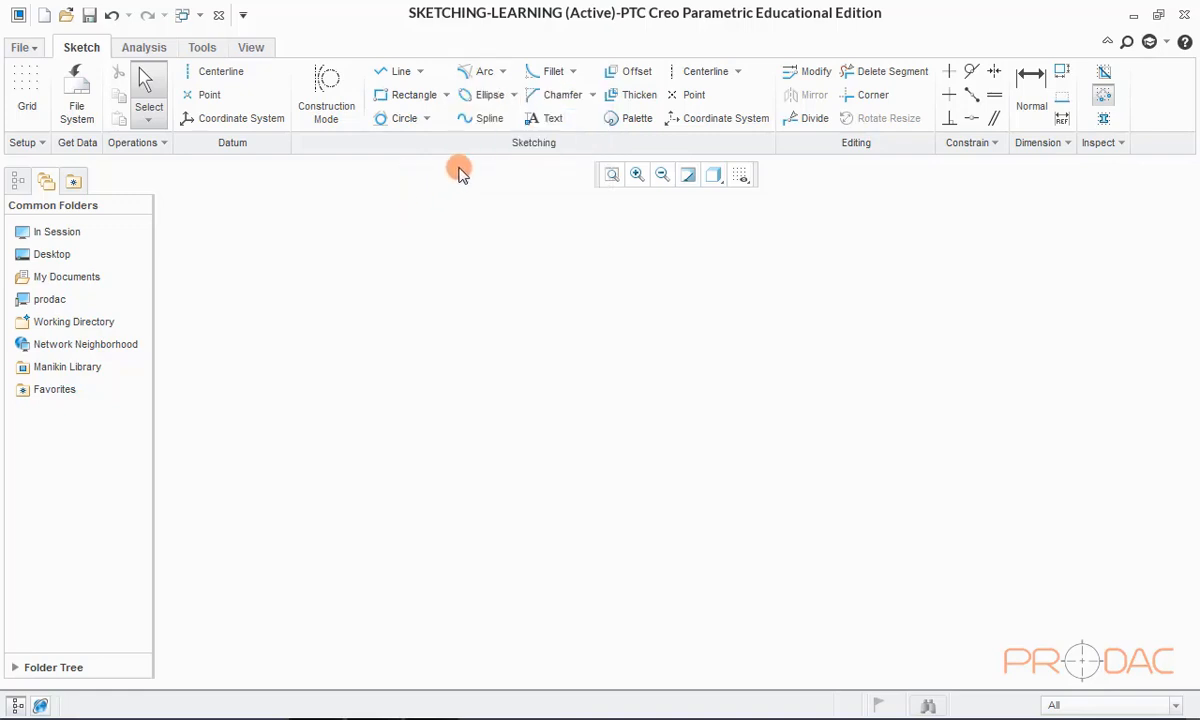
{"action": "left_click", "coordinate": [396, 74]}
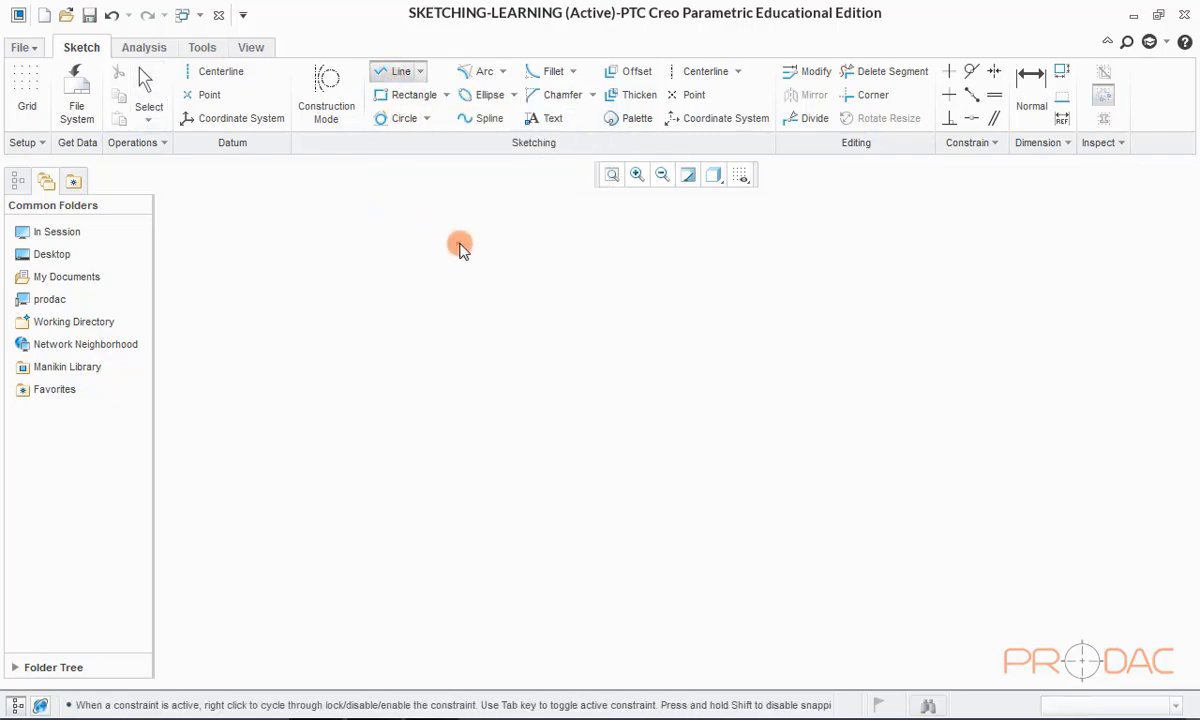
{"action": "left_click", "coordinate": [514, 284]}
{"action": "left_click", "coordinate": [427, 407]}
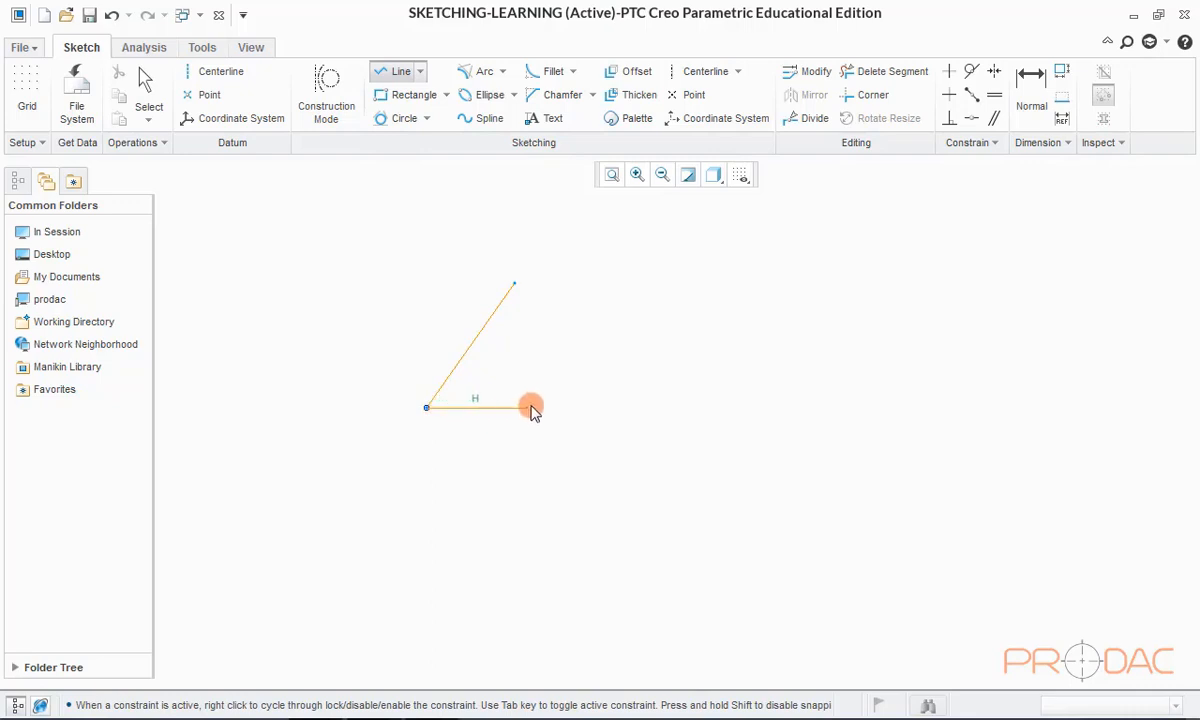
{"action": "left_click", "coordinate": [606, 407]}
{"action": "left_click", "coordinate": [514, 284]}
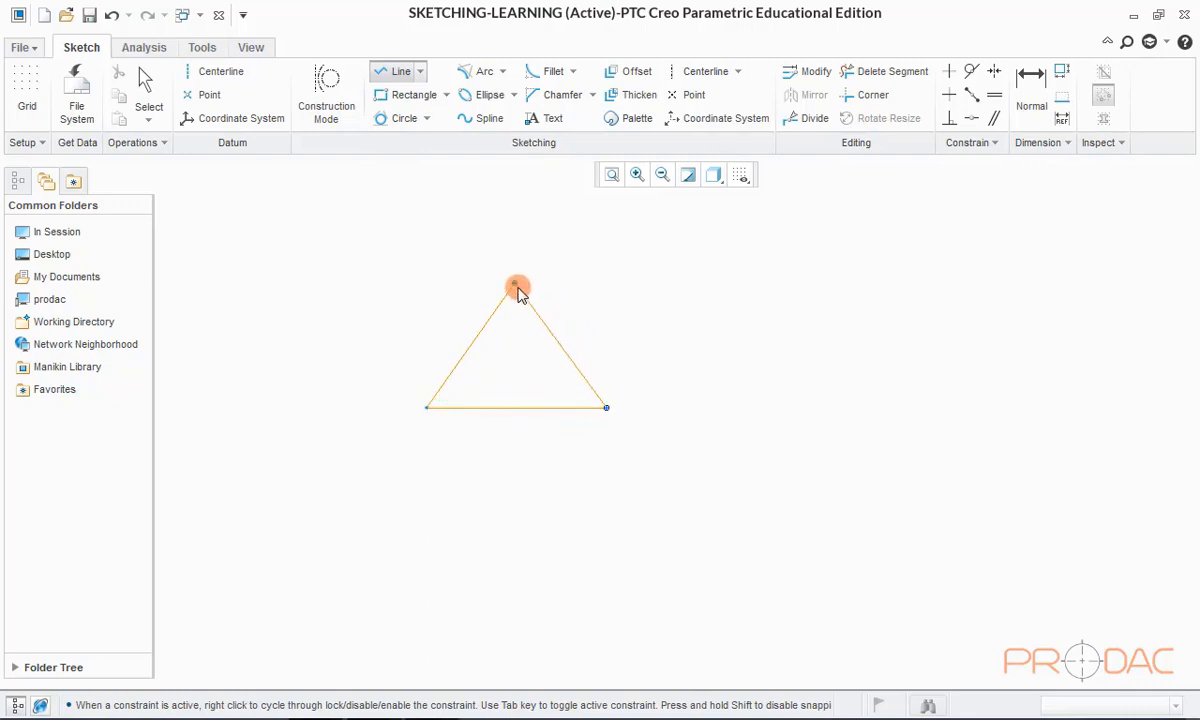
{"action": "middle_click", "coordinate": [548, 243]}
Step: Move the triangle's side dimension outside its left side and both horizontal dimensions below its base
{"action": "scroll", "coordinate": [428, 265], "scroll_direction": "up", "scroll_amount": 3}
{"action": "scroll", "coordinate": [428, 265], "scroll_direction": "down", "scroll_amount": 1}
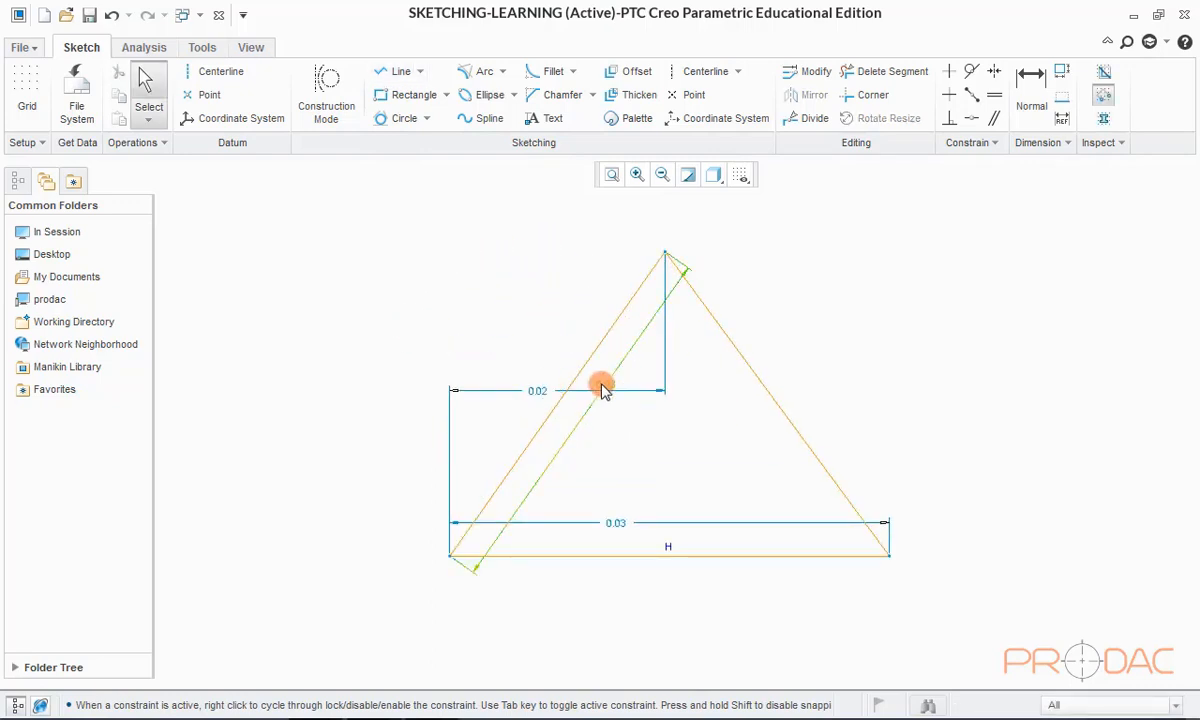
{"action": "left_click_drag", "start_coordinate": [603, 385], "coordinate": [442, 317]}
{"action": "left_click_drag", "start_coordinate": [538, 391], "coordinate": [547, 608]}
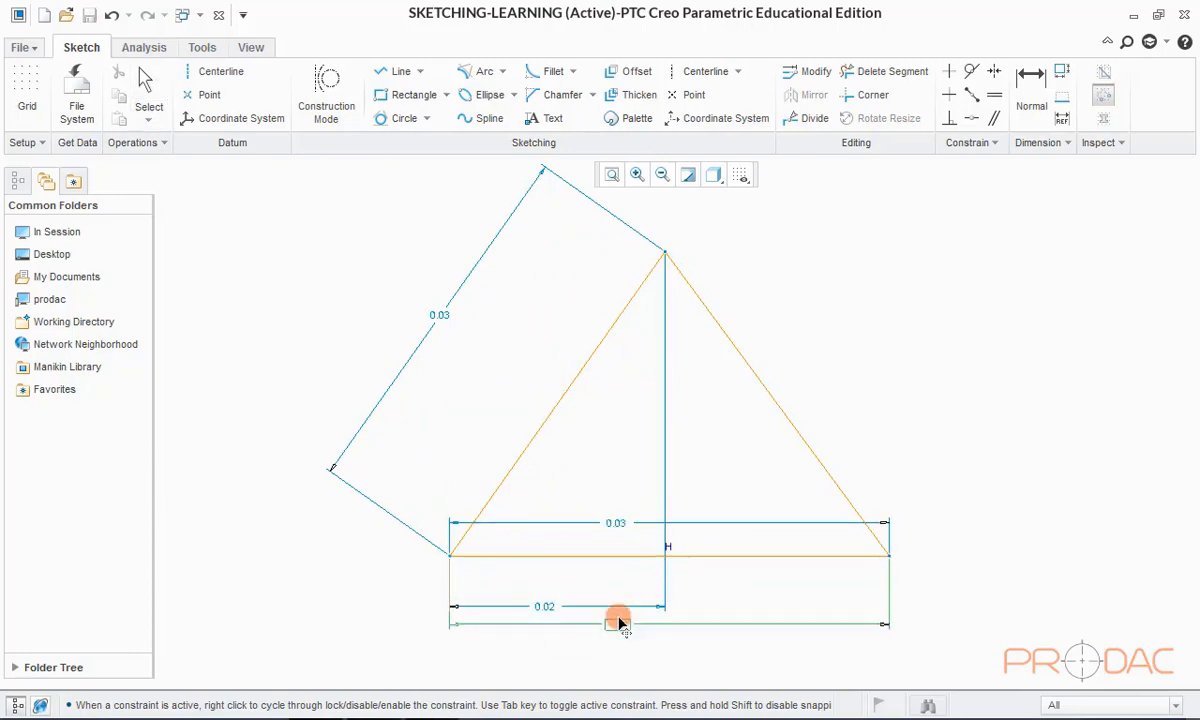
{"action": "left_click_drag", "start_coordinate": [615, 522], "coordinate": [618, 643]}
Step: Draw a 3 Tangent arc of about 0.01 radius from the triangle's left side to its right side, tangent to the base
{"action": "left_click", "coordinate": [502, 71]}
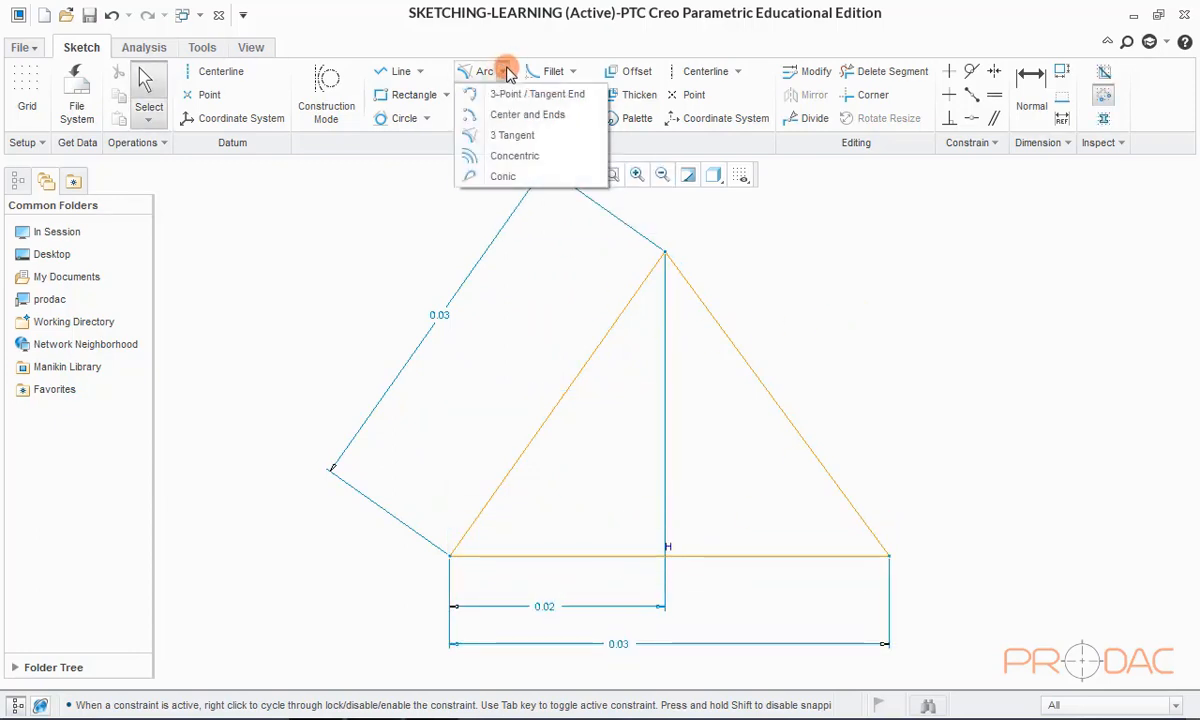
{"action": "left_click", "coordinate": [505, 134]}
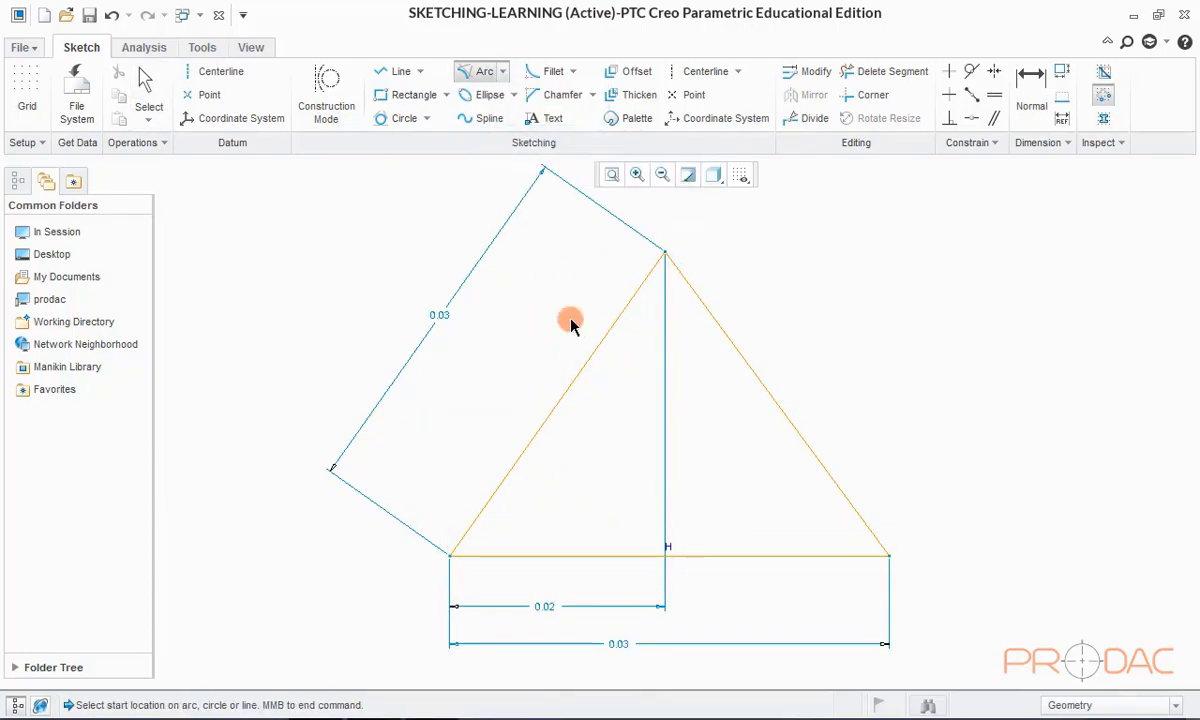
{"action": "left_click", "coordinate": [563, 398]}
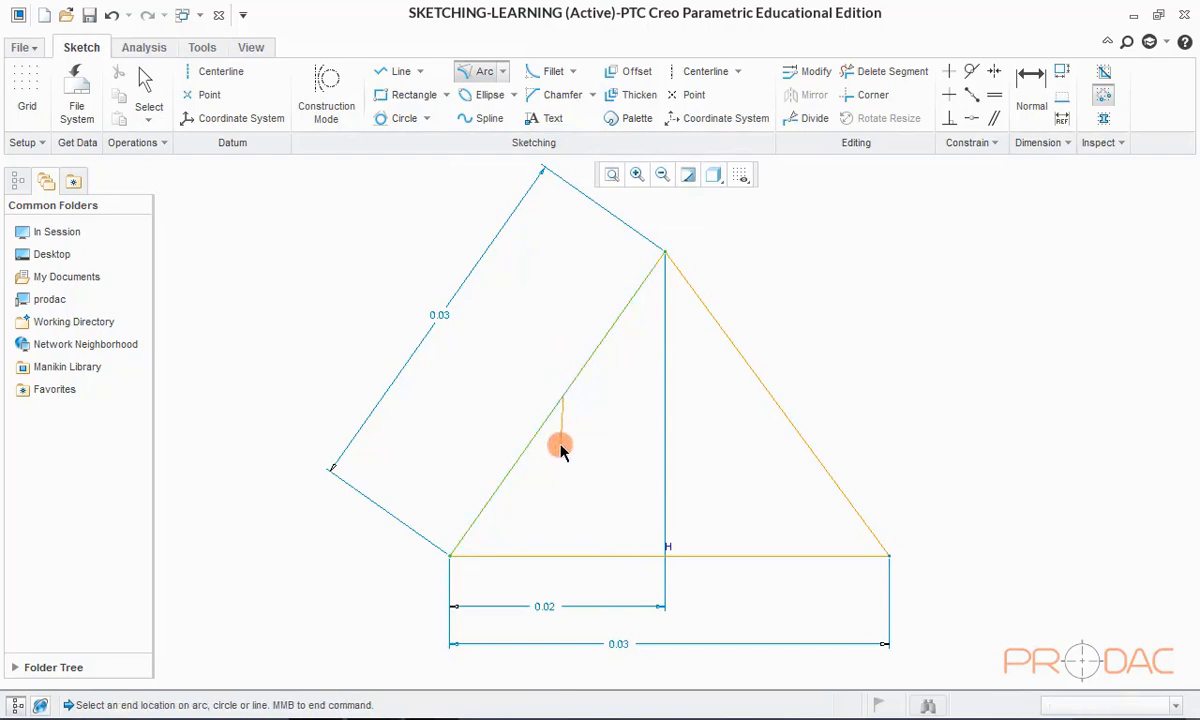
{"action": "left_click", "coordinate": [767, 398]}
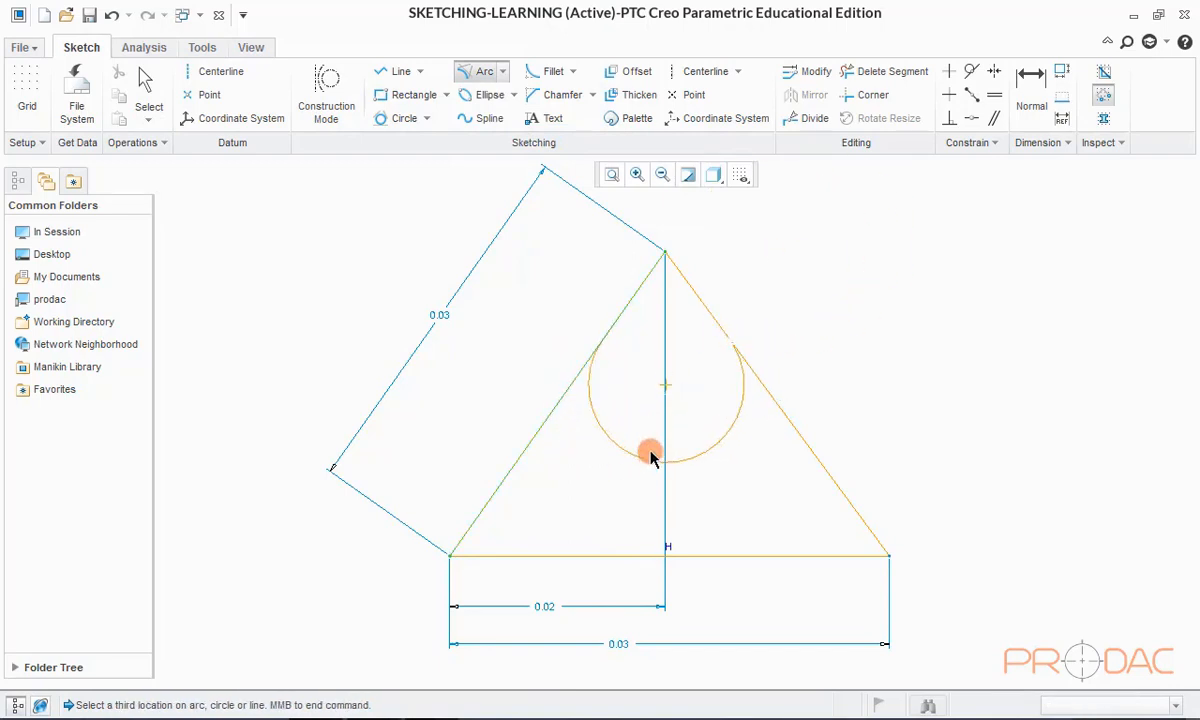
{"action": "left_click", "coordinate": [650, 555]}
{"action": "middle_click", "coordinate": [832, 370]}
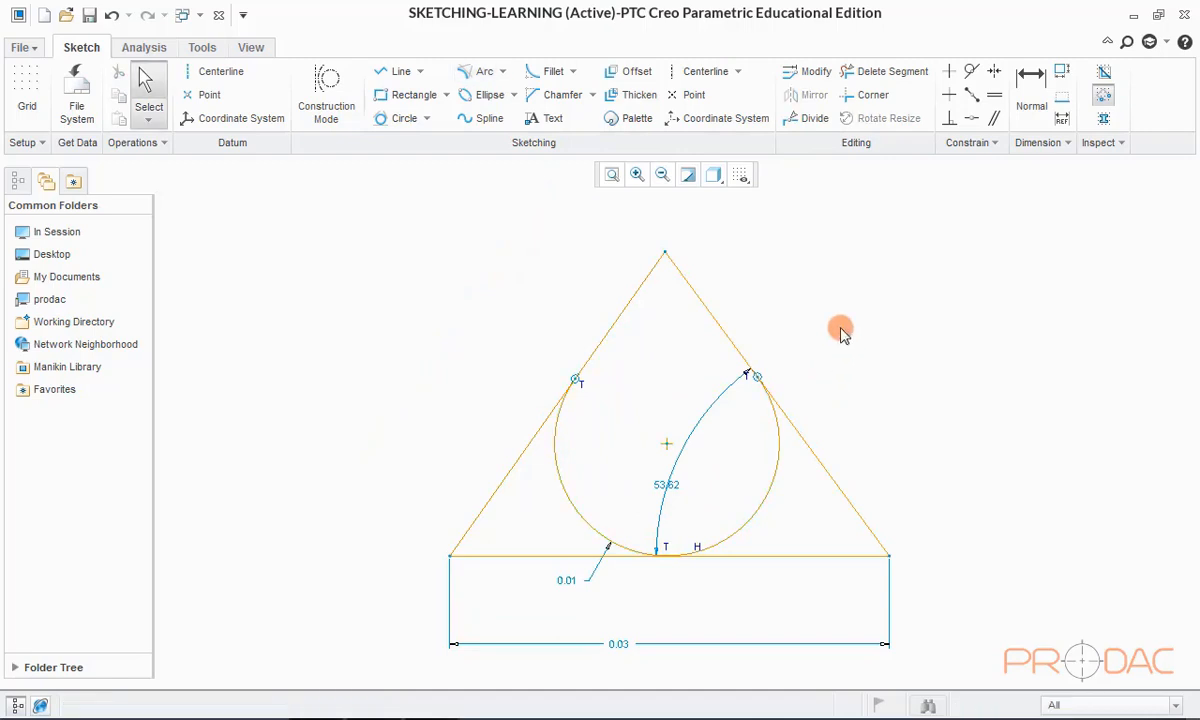
Step: Delete the triangle and its tangent arc from the sketch
{"action": "scroll", "coordinate": [683, 335], "scroll_direction": "up", "scroll_amount": 2}
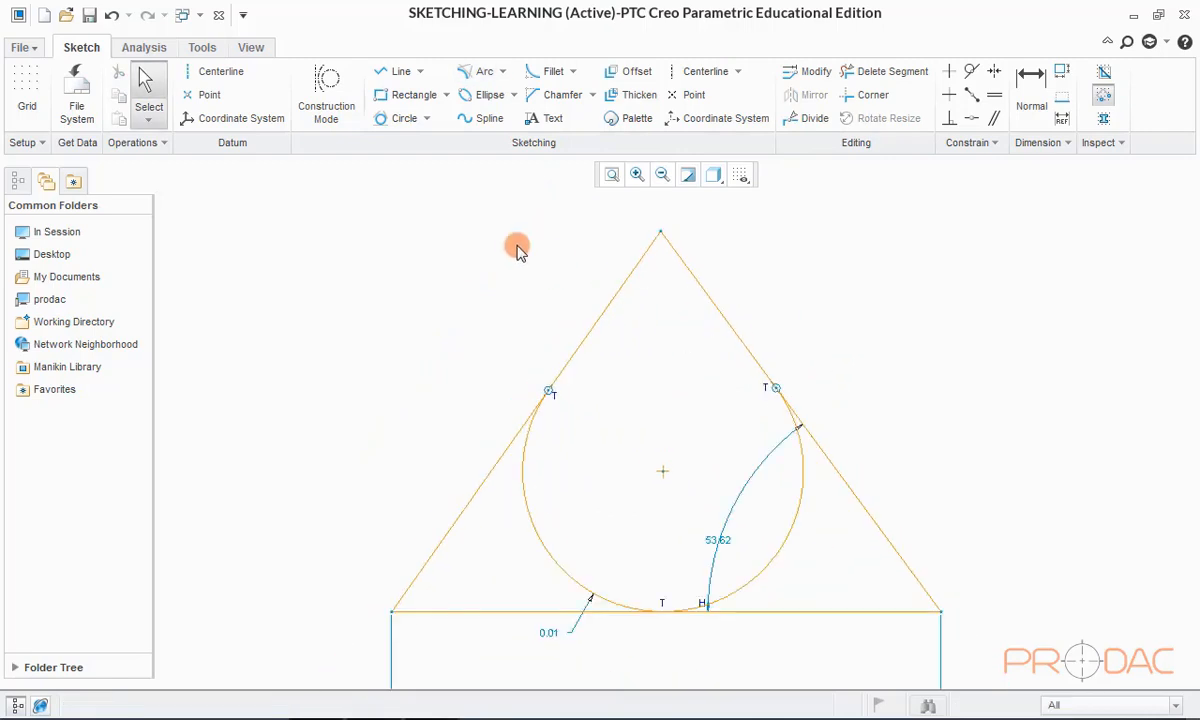
{"action": "scroll", "coordinate": [517, 246], "scroll_direction": "down", "scroll_amount": 1}
{"action": "left_click_drag", "start_coordinate": [930, 585], "coordinate": [337, 225]}
{"action": "key", "text": "Delete"}
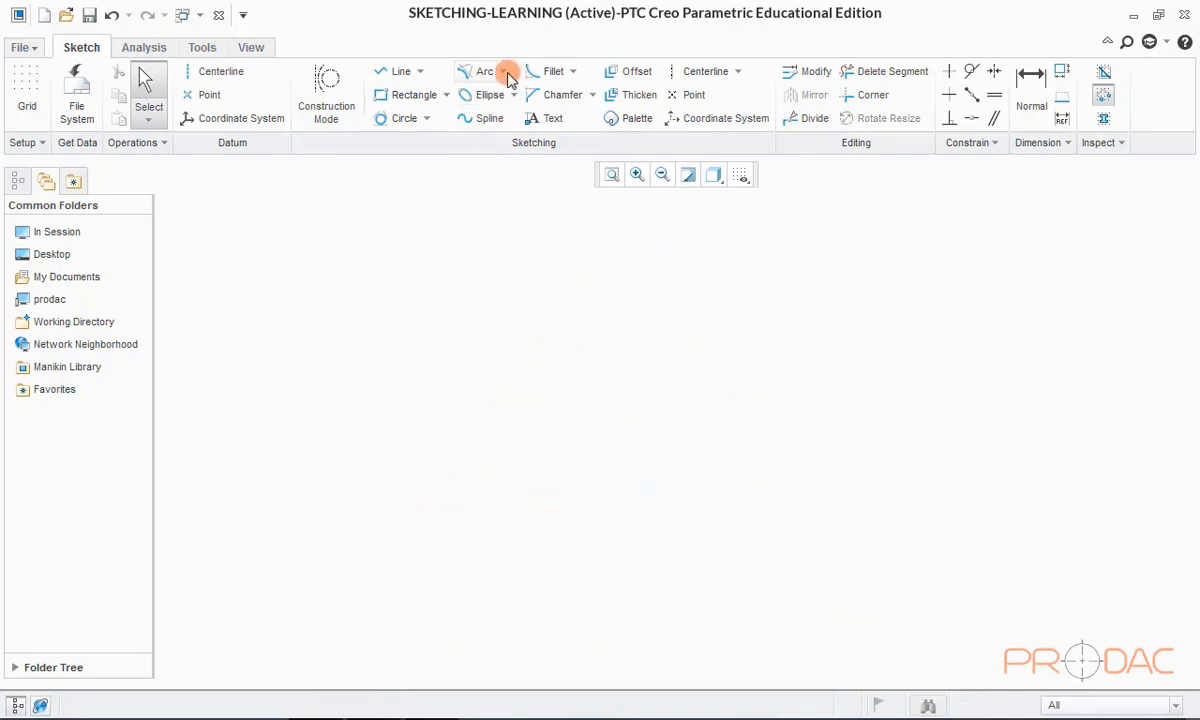
Step: Draw an upward-bulging 3-Point arc with its two endpoints level, as the base for concentric arcs
{"action": "left_click", "coordinate": [505, 73]}
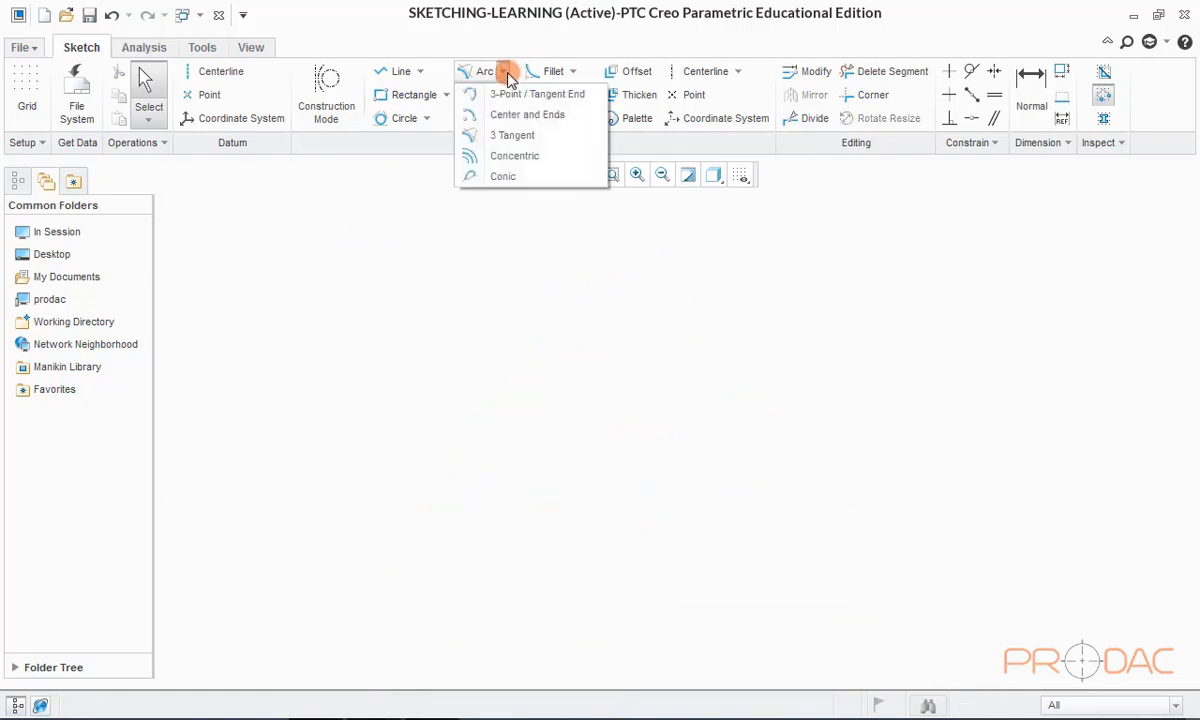
{"action": "left_click", "coordinate": [499, 162]}
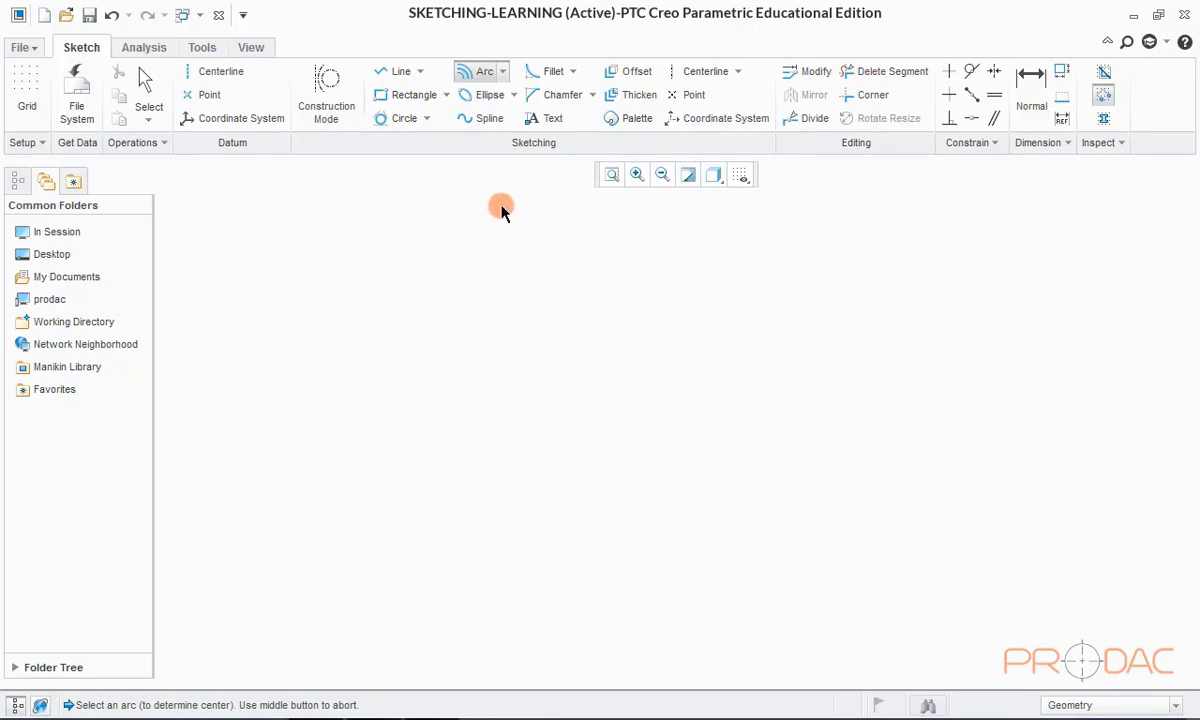
{"action": "left_click", "coordinate": [504, 73]}
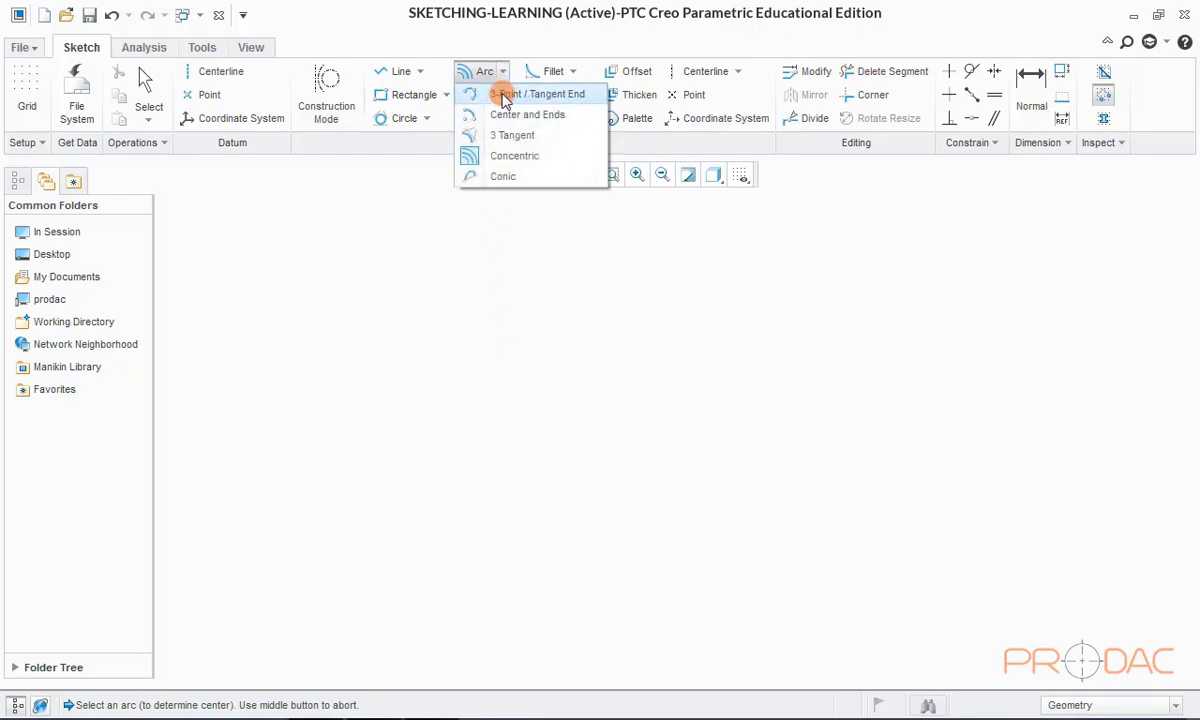
{"action": "left_click", "coordinate": [505, 95]}
{"action": "left_click", "coordinate": [487, 419]}
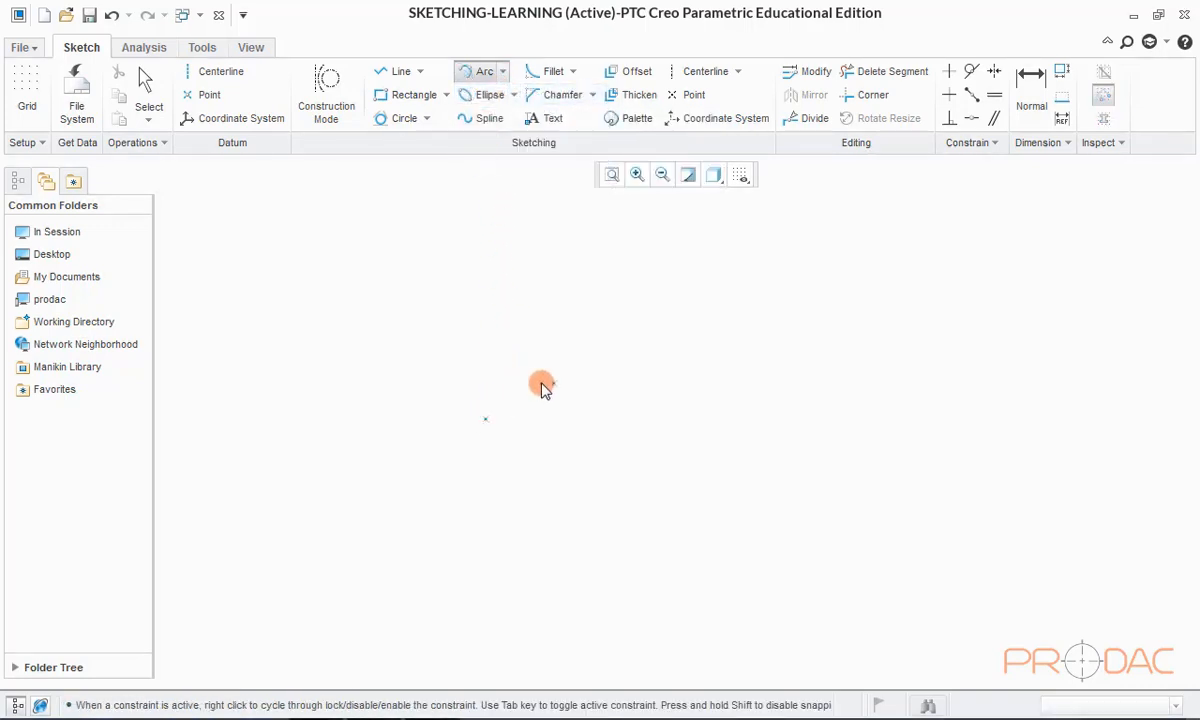
{"action": "left_click", "coordinate": [605, 418]}
{"action": "left_click", "coordinate": [580, 368]}
{"action": "middle_click", "coordinate": [654, 303]}
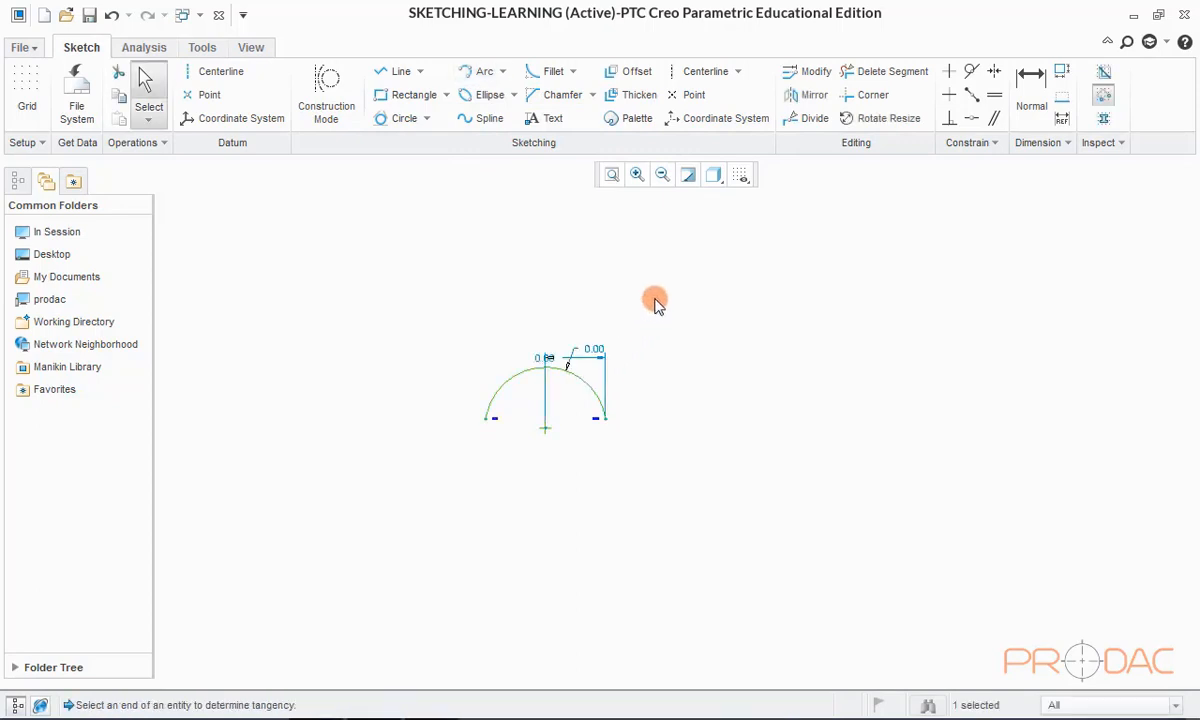
{"action": "scroll", "coordinate": [536, 385], "scroll_direction": "up", "scroll_amount": 2}
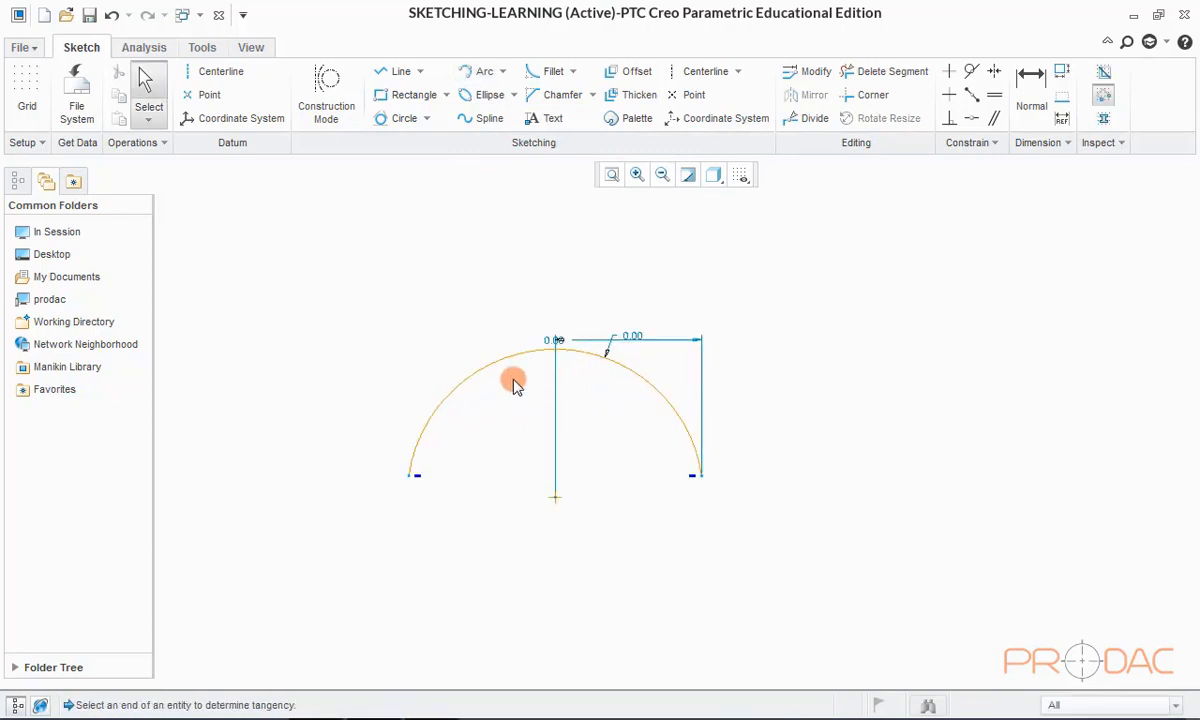
Step: Draw four Concentric arcs stacked above the base arc, sharing its center and increasing in radius
{"action": "left_click", "coordinate": [502, 71]}
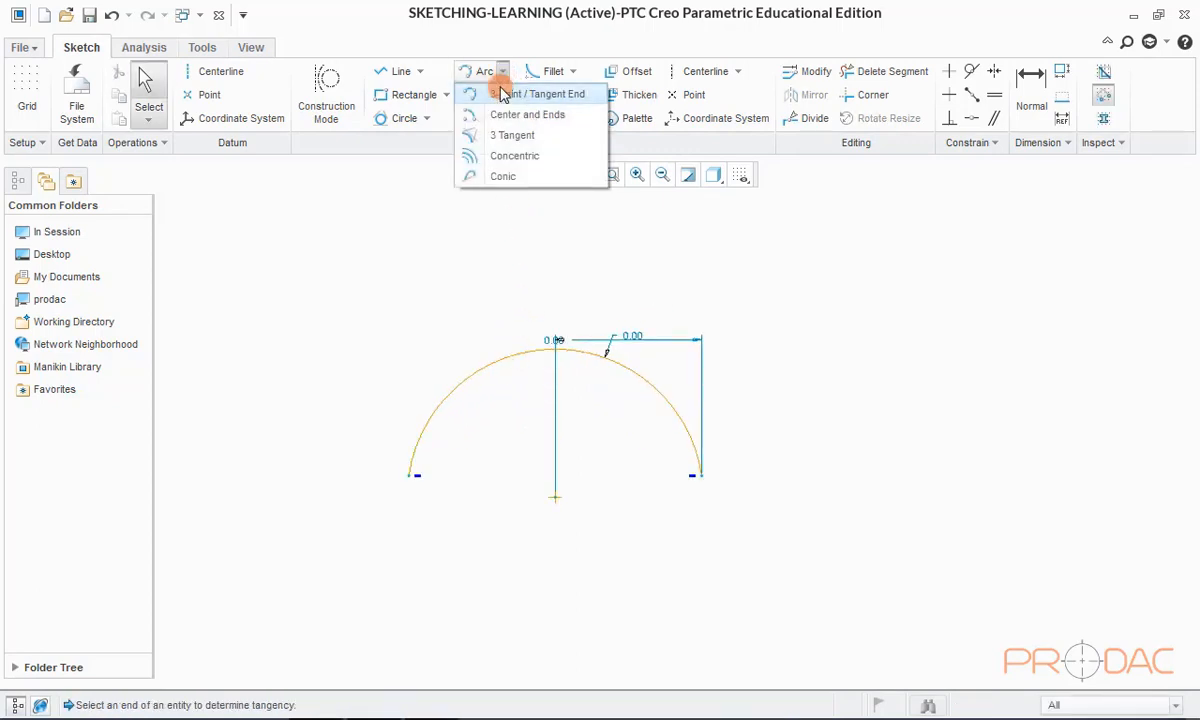
{"action": "left_click", "coordinate": [496, 157]}
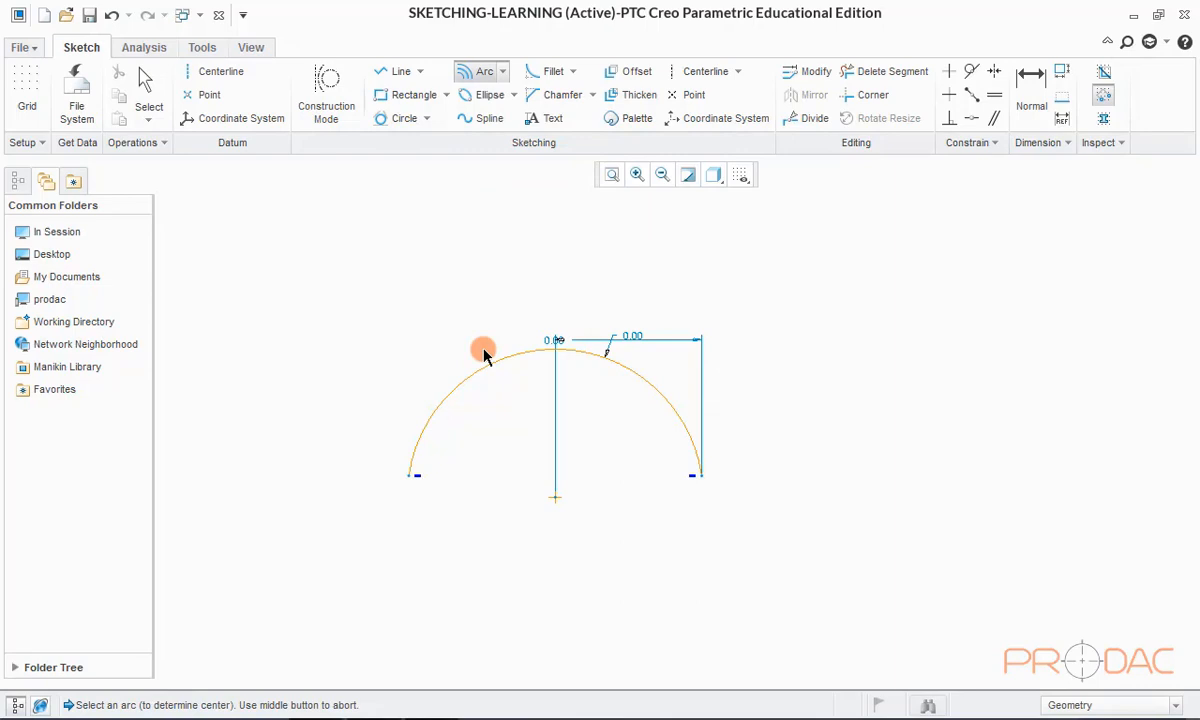
{"action": "left_click", "coordinate": [482, 358]}
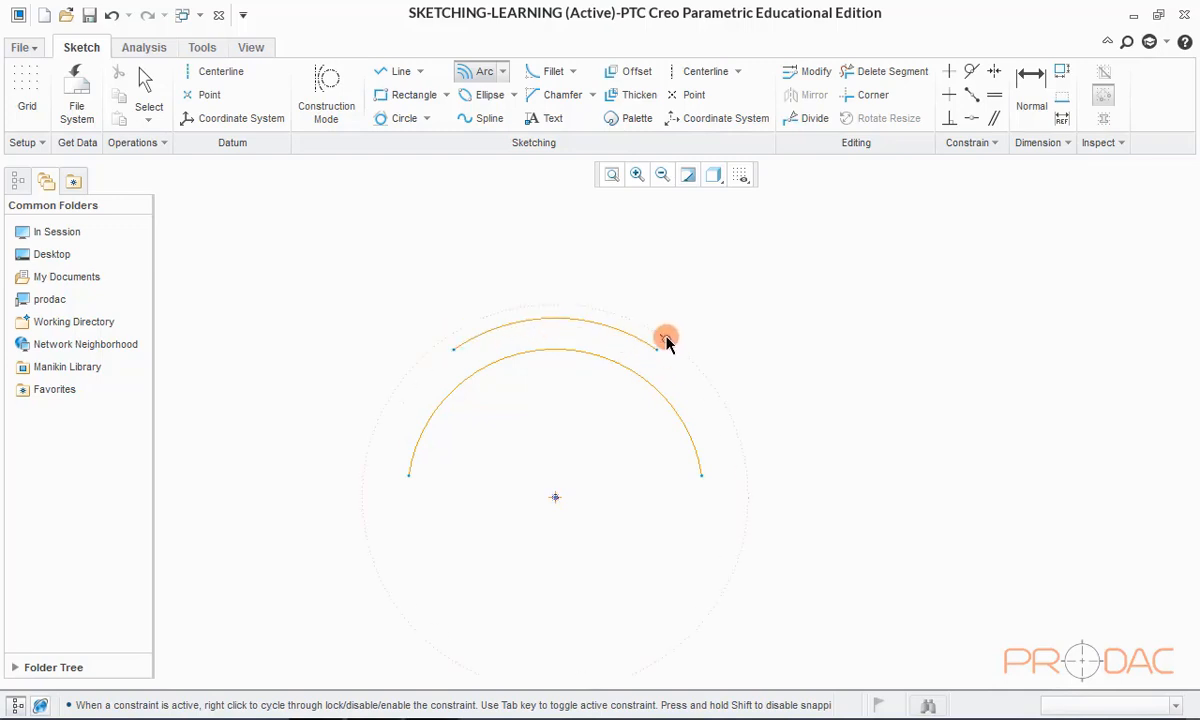
{"action": "left_click", "coordinate": [552, 306]}
{"action": "left_click", "coordinate": [668, 317]}
{"action": "left_click", "coordinate": [442, 272]}
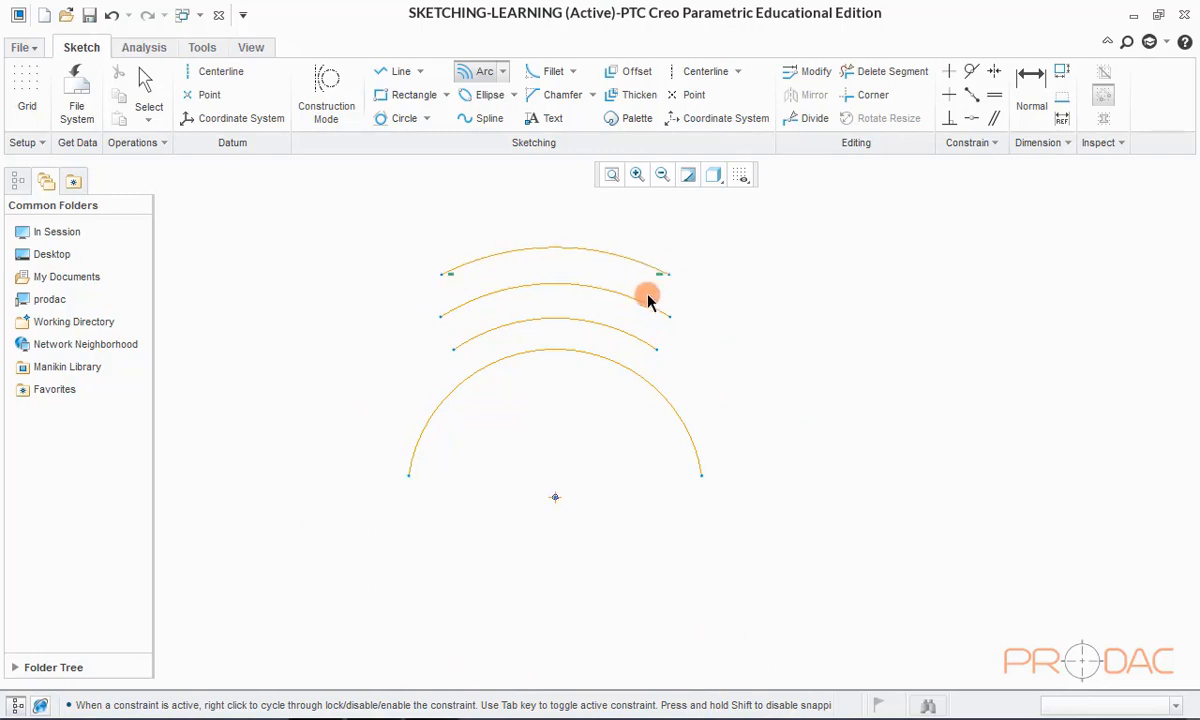
{"action": "left_click", "coordinate": [668, 273]}
{"action": "left_click", "coordinate": [460, 242]}
{"action": "middle_click", "coordinate": [664, 222]}
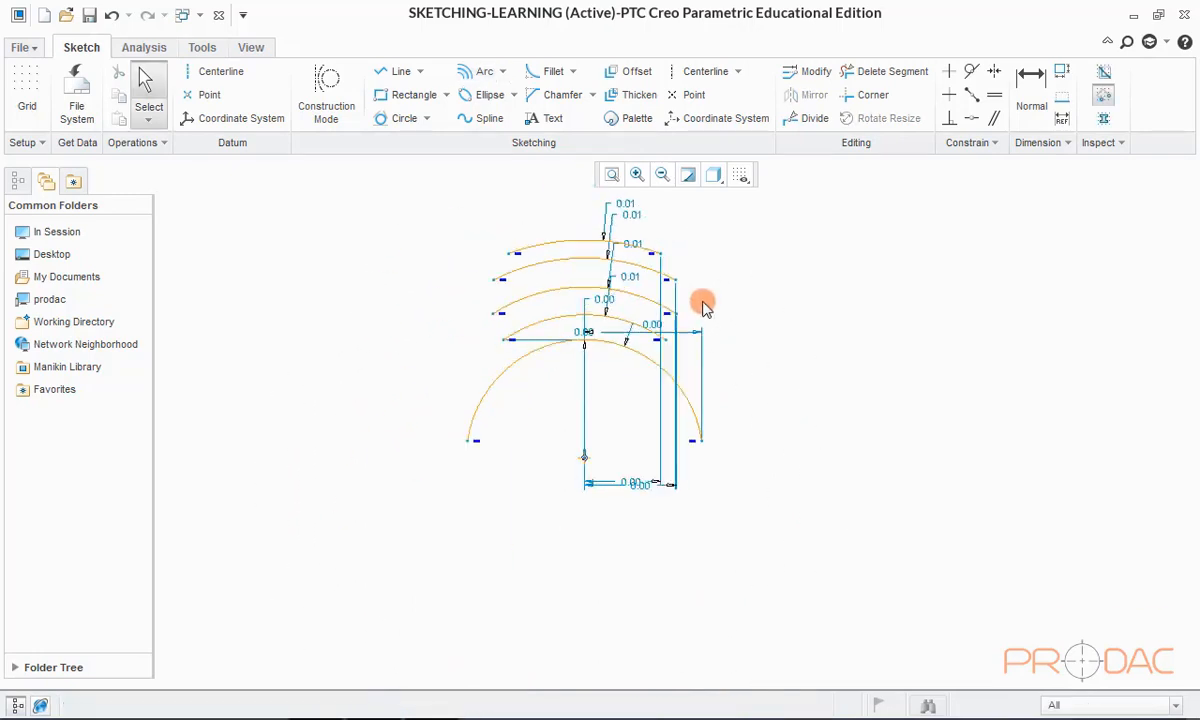
Step: Delete the base arc and its four concentric arcs from the sketch
{"action": "scroll", "coordinate": [725, 362], "scroll_direction": "down", "scroll_amount": 3}
{"action": "scroll", "coordinate": [725, 362], "scroll_direction": "up", "scroll_amount": 3}
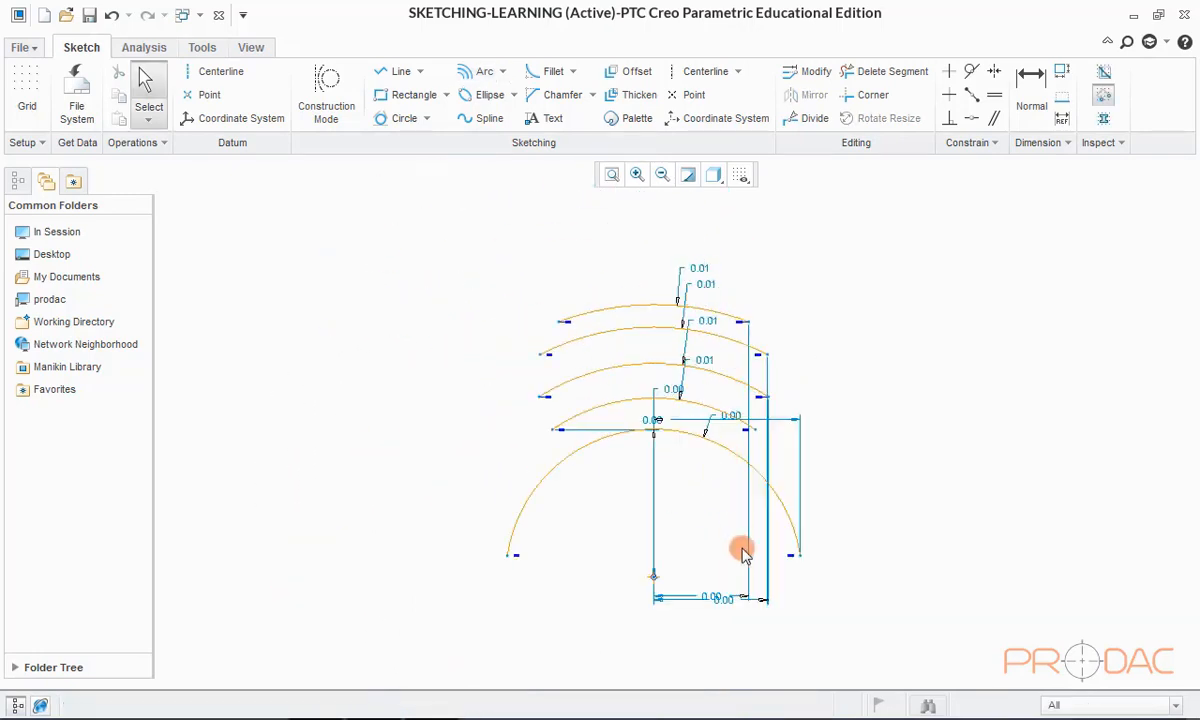
{"action": "mouse_move", "coordinate": [849, 603]}
{"action": "left_mouse_down"}
{"action": "mouse_move", "coordinate": [466, 268]}
{"action": "mouse_move", "coordinate": [466, 254]}
{"action": "left_mouse_up"}
{"action": "key", "text": "Delete"}
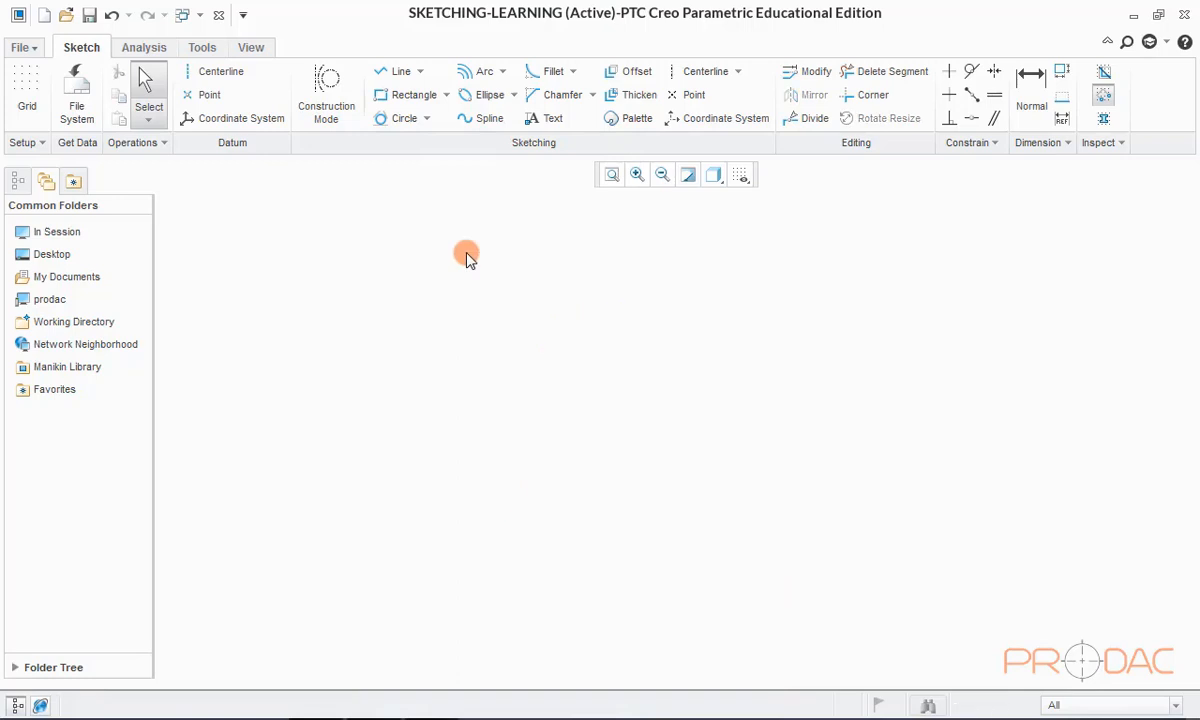
Step: Draw a Conic arc bulging above its horizontal centerline, with end angles of about 108 and 33 degrees
{"action": "left_click", "coordinate": [505, 74]}
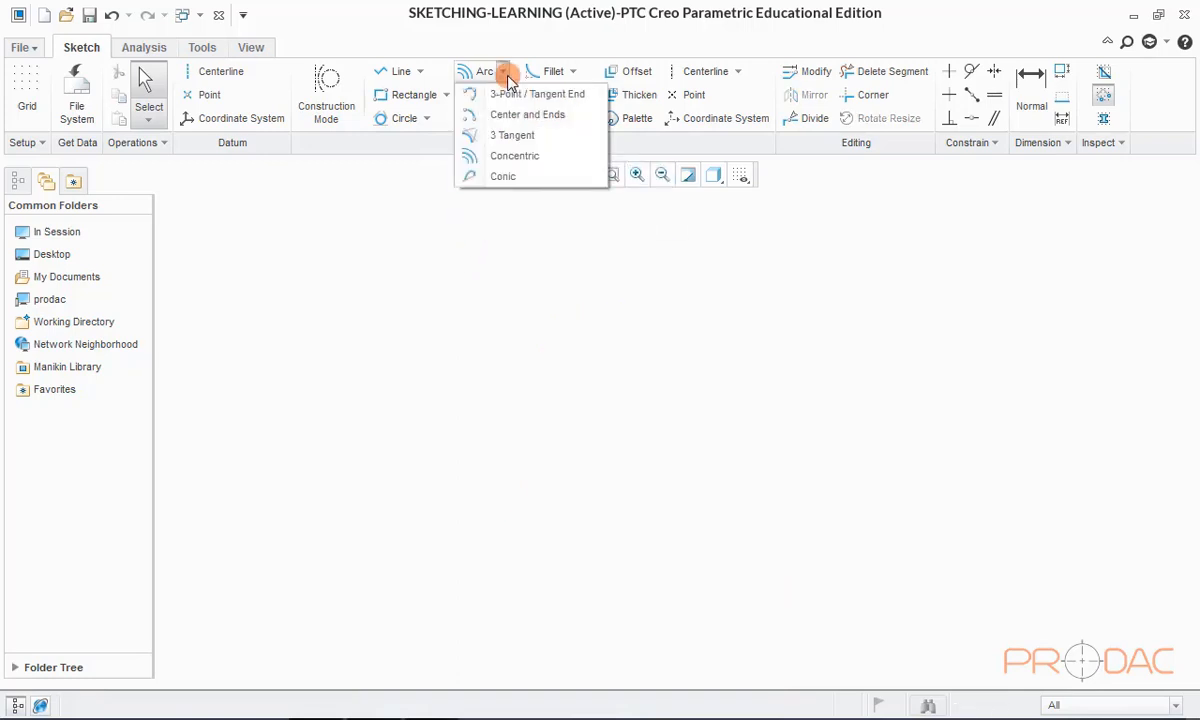
{"action": "left_click", "coordinate": [515, 183]}
{"action": "left_click", "coordinate": [451, 388]}
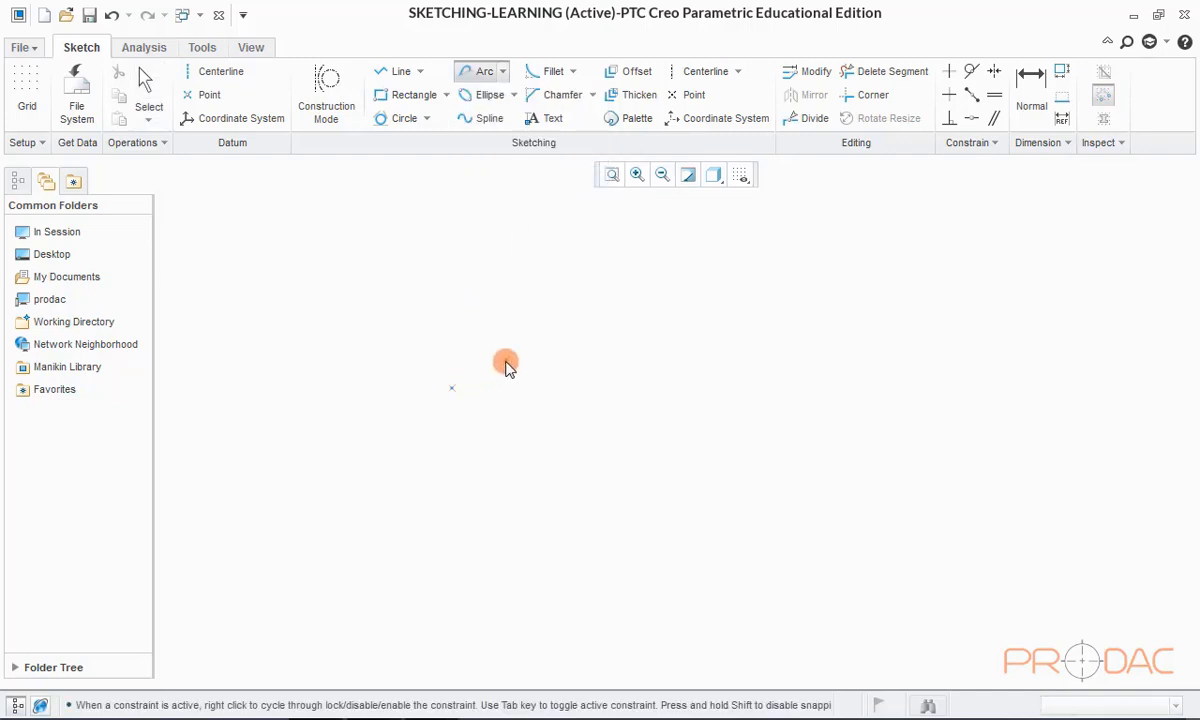
{"action": "left_click", "coordinate": [607, 389]}
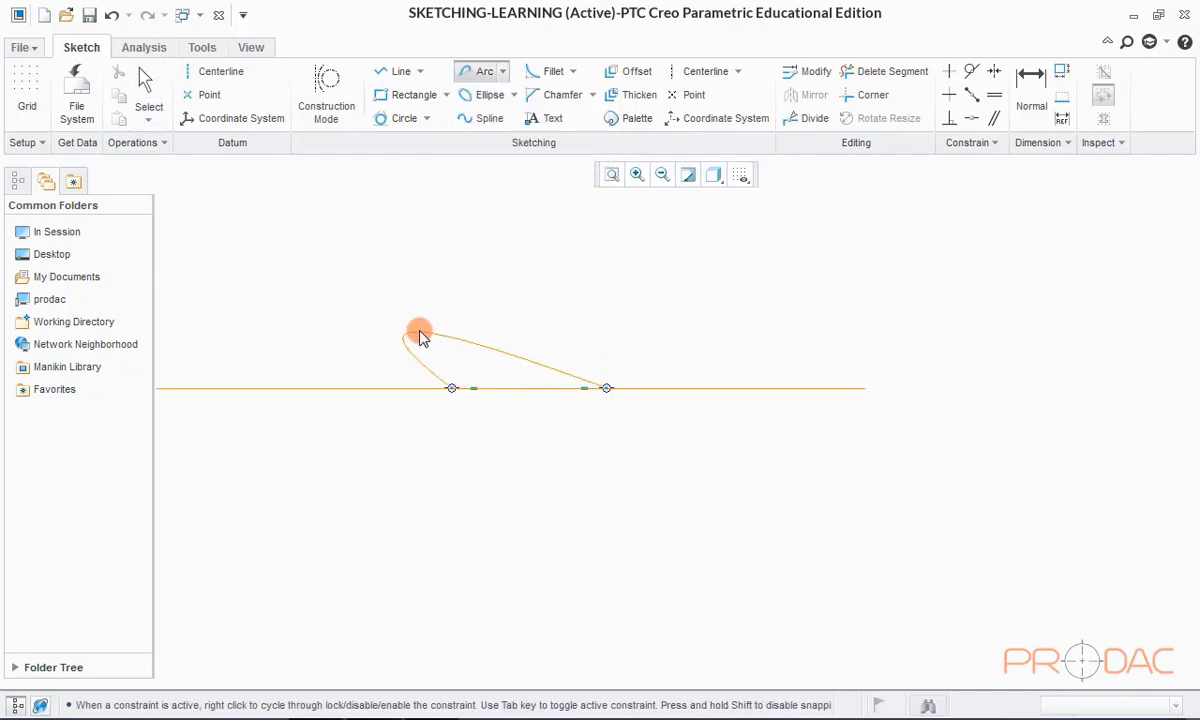
{"action": "left_click", "coordinate": [470, 329]}
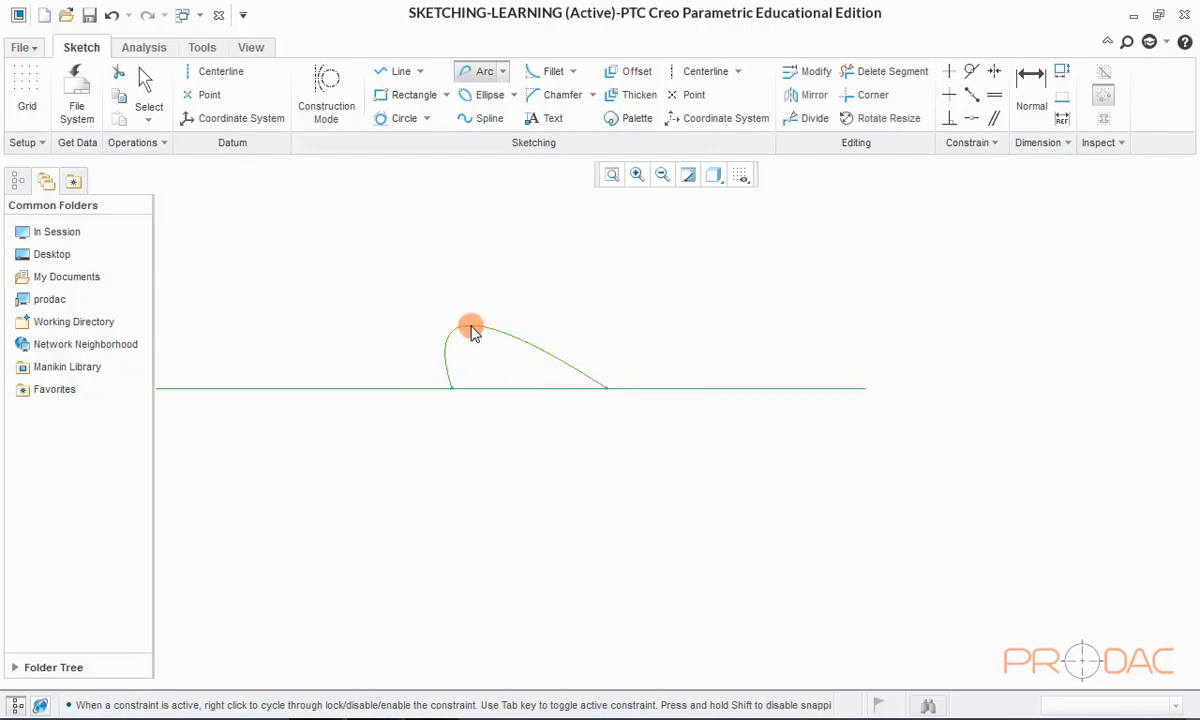
Step: Draw a second Conic arc below the same centerline, right of the first, with end angles of about 141 and 115 degrees
{"action": "left_click", "coordinate": [669, 389]}
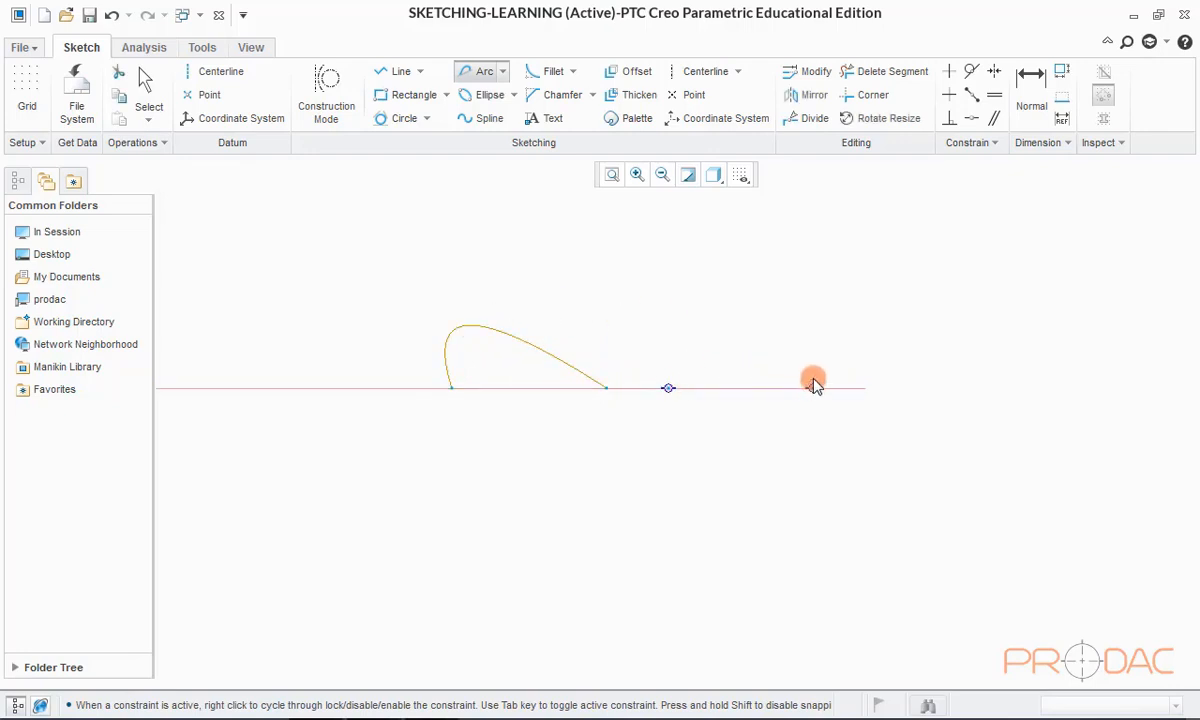
{"action": "left_click", "coordinate": [813, 388]}
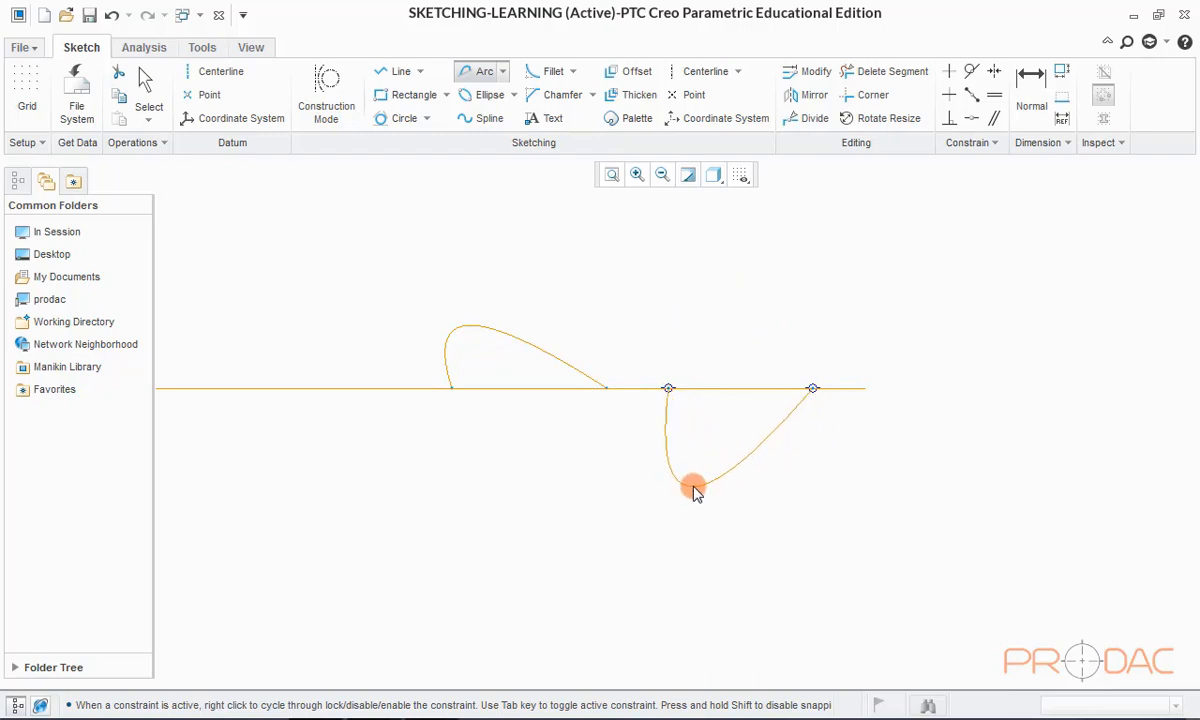
{"action": "left_click", "coordinate": [818, 484]}
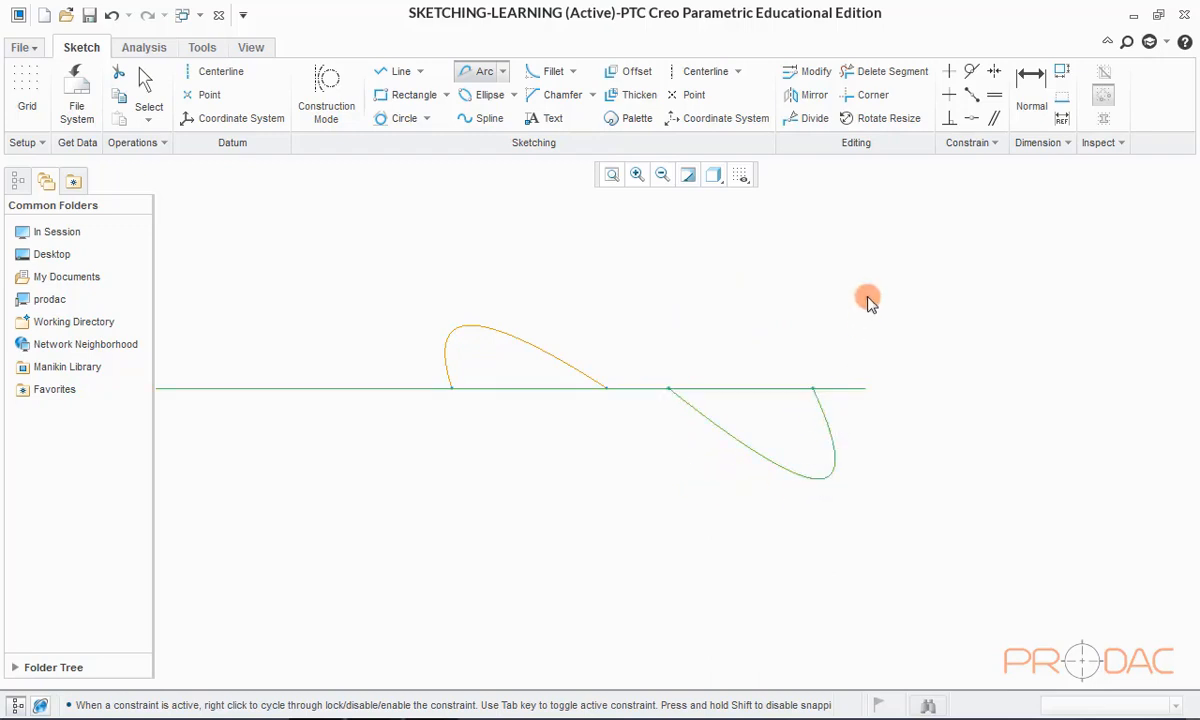
{"action": "middle_click", "coordinate": [865, 300]}
{"action": "scroll", "coordinate": [855, 375], "scroll_direction": "up", "scroll_amount": 1}
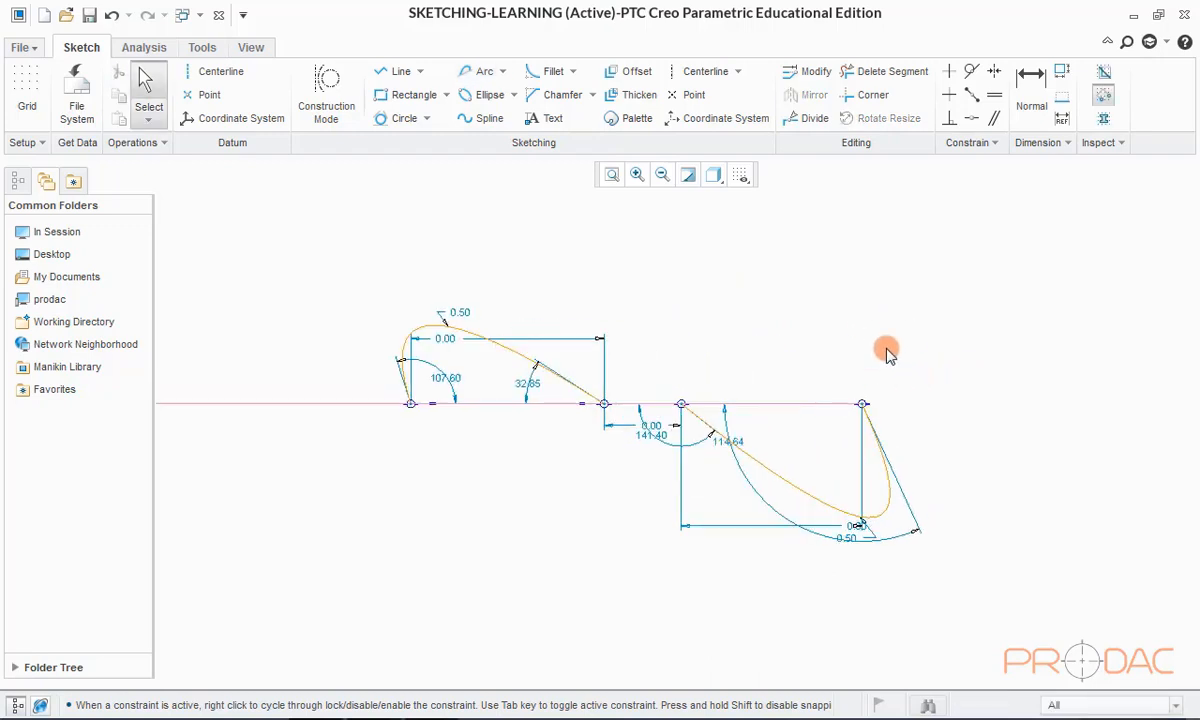
Step: Delete both conic arcs and their centerline from the sketch
{"action": "scroll", "coordinate": [880, 395], "scroll_direction": "down", "scroll_amount": 1}
{"action": "left_click_drag", "start_coordinate": [967, 560], "coordinate": [440, 288]}
{"action": "key", "text": "Delete"}
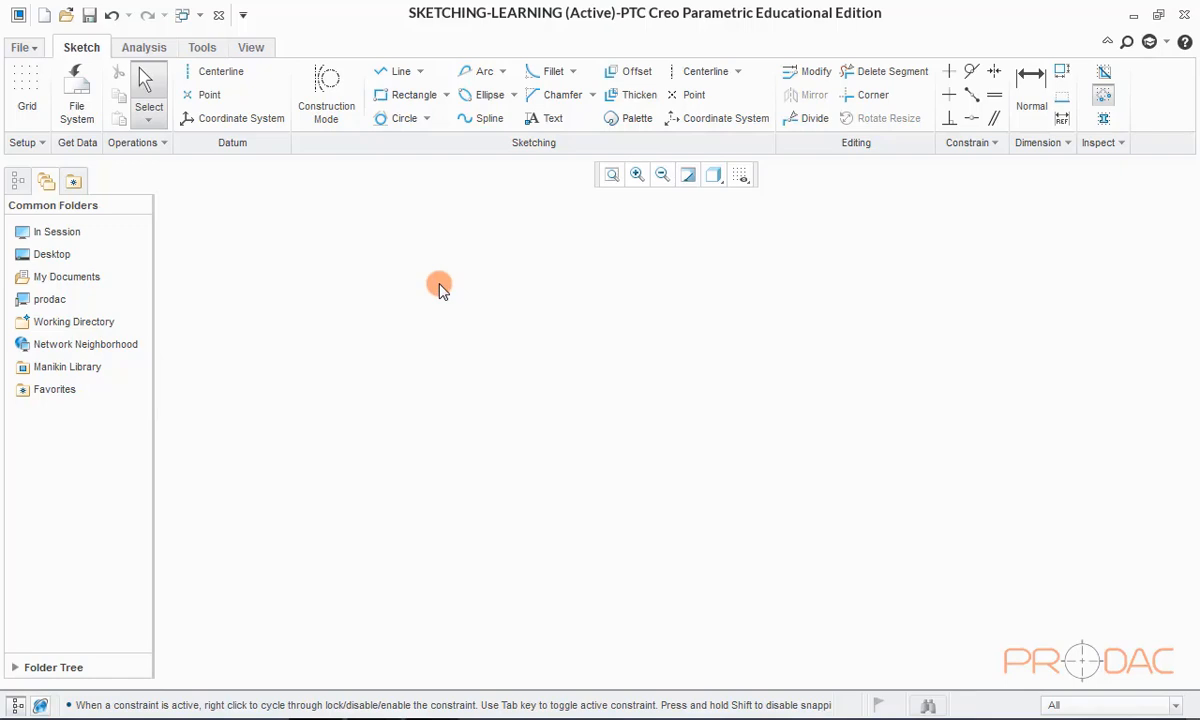
{"action": "left_click", "coordinate": [497, 101]}
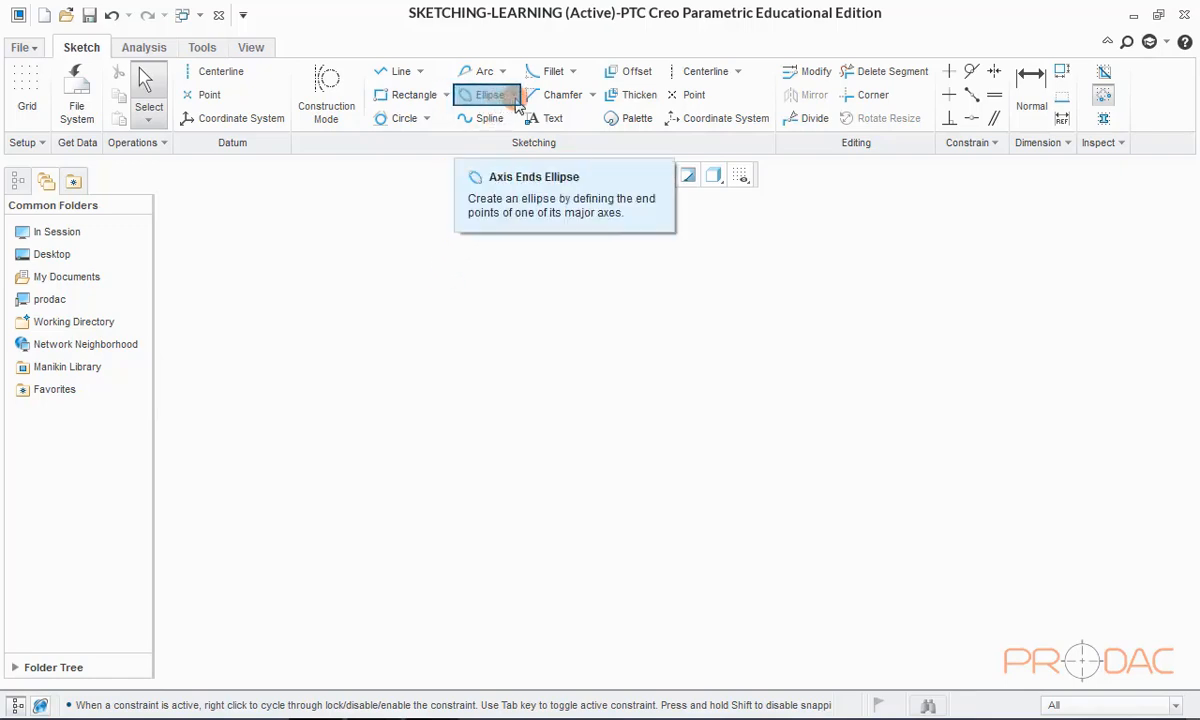
{"action": "left_click", "coordinate": [515, 99]}
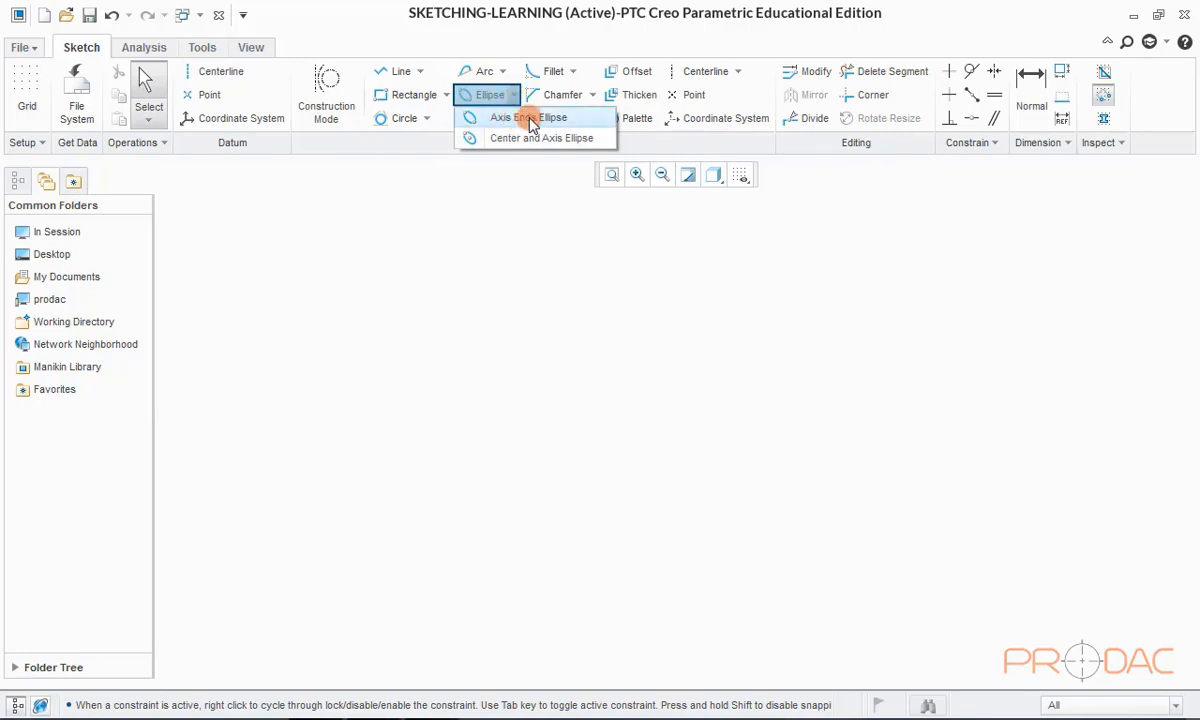
{"action": "left_click", "coordinate": [503, 119]}
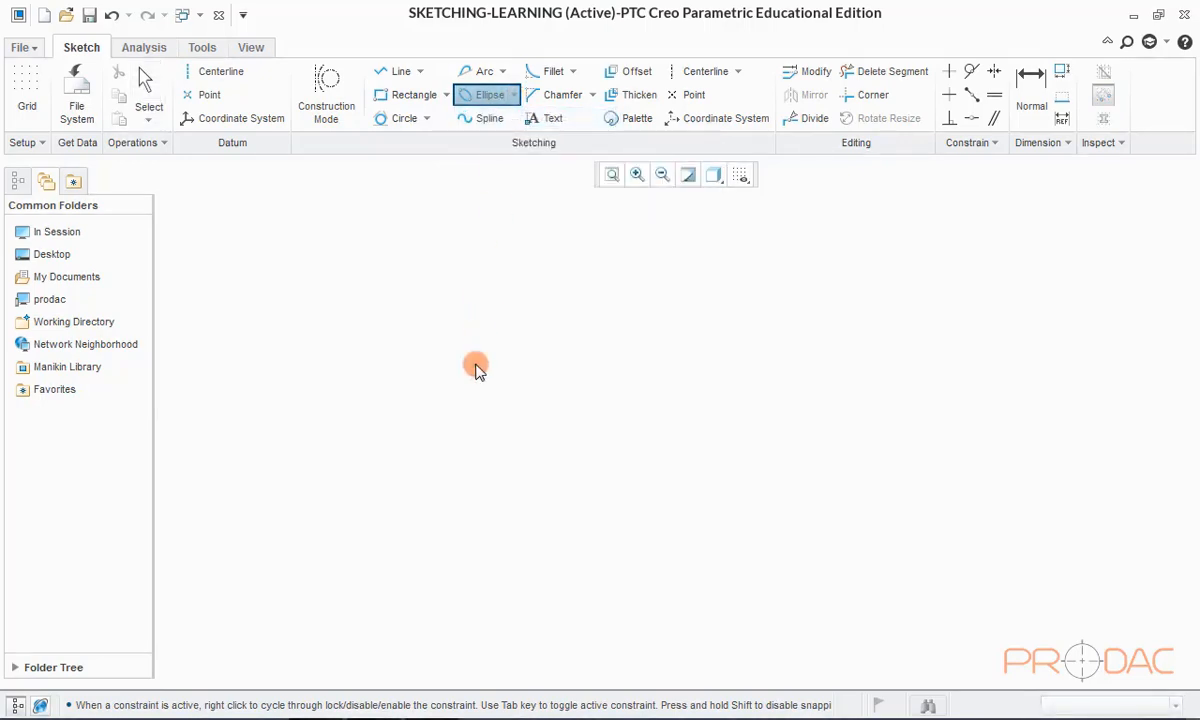
{"action": "left_click", "coordinate": [475, 364]}
{"action": "middle_click", "coordinate": [612, 322]}
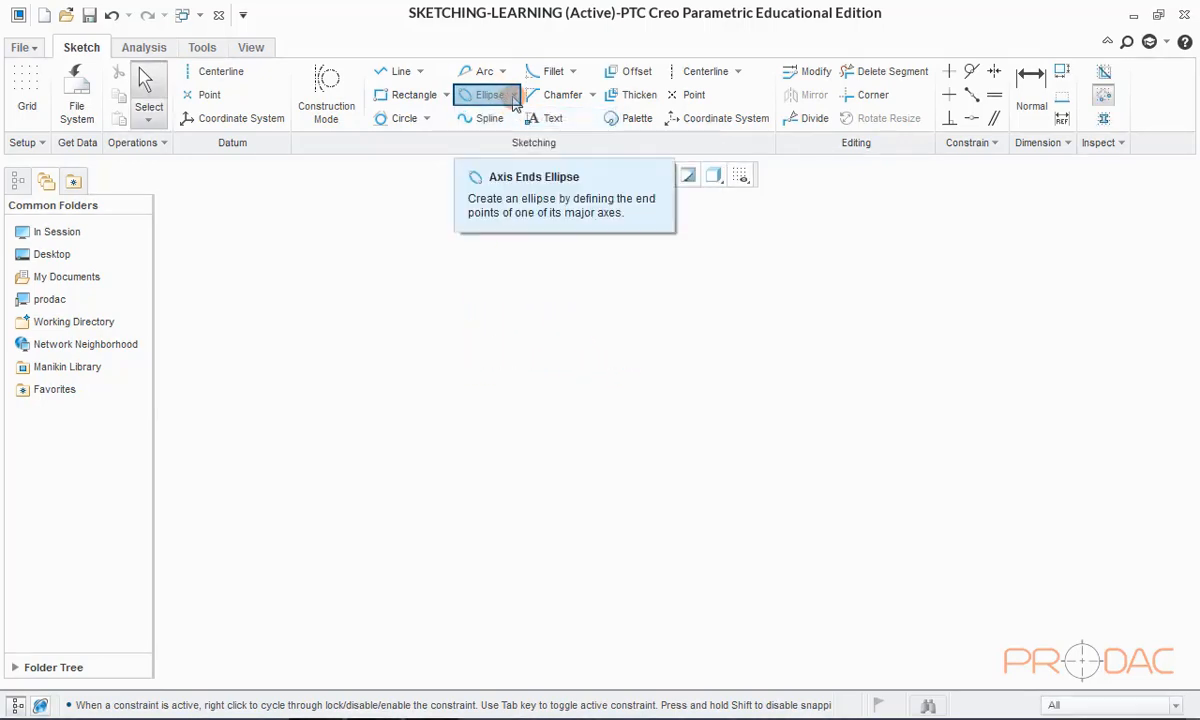
Step: Draw a horizontal Axis Ends ellipse about 4.49 wide and 2.24 high
{"action": "left_click", "coordinate": [514, 98]}
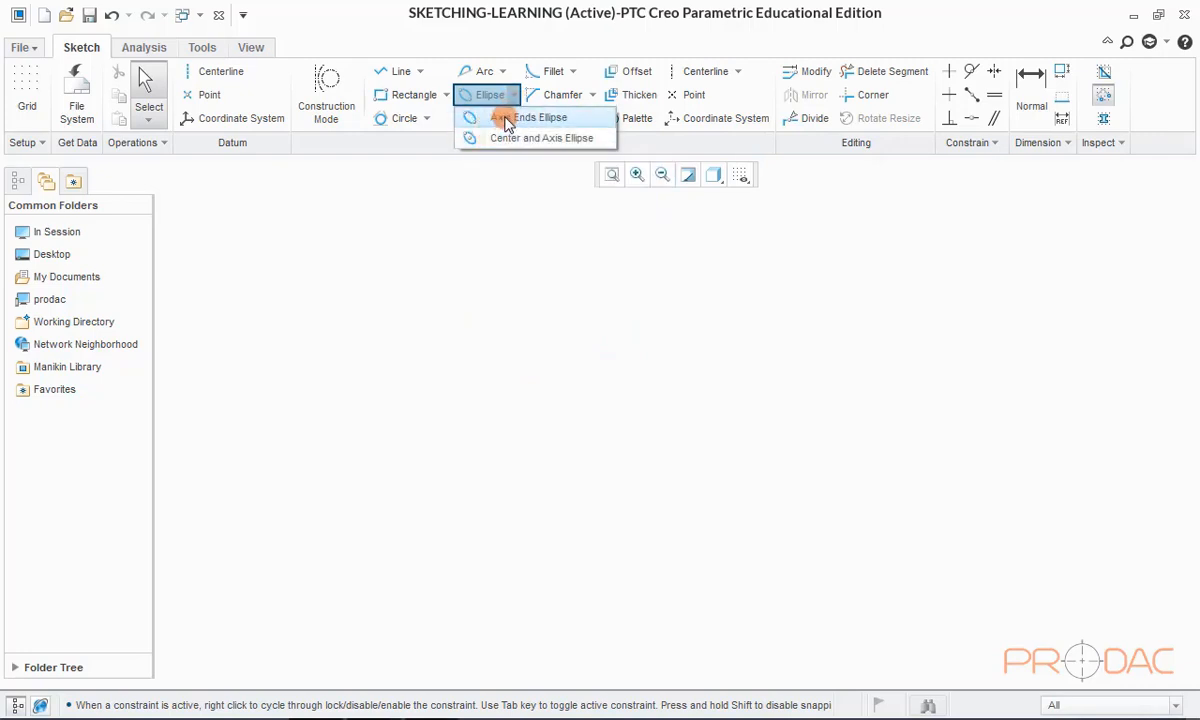
{"action": "left_click", "coordinate": [505, 118]}
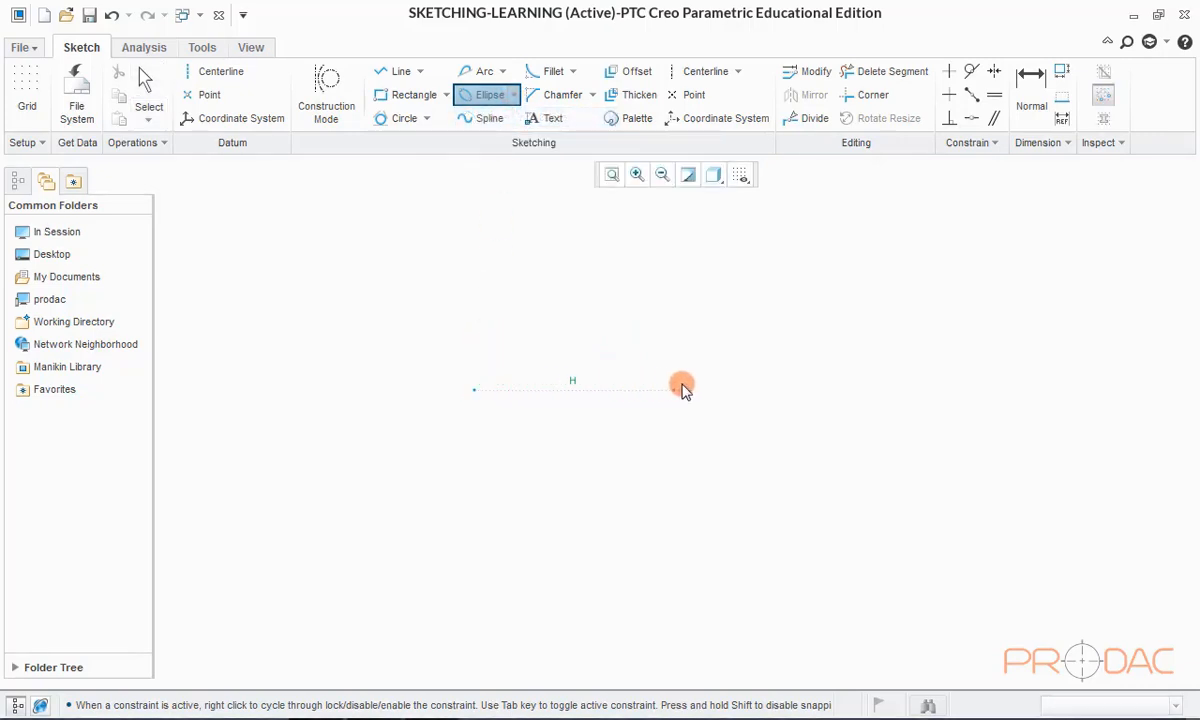
{"action": "left_click", "coordinate": [750, 390]}
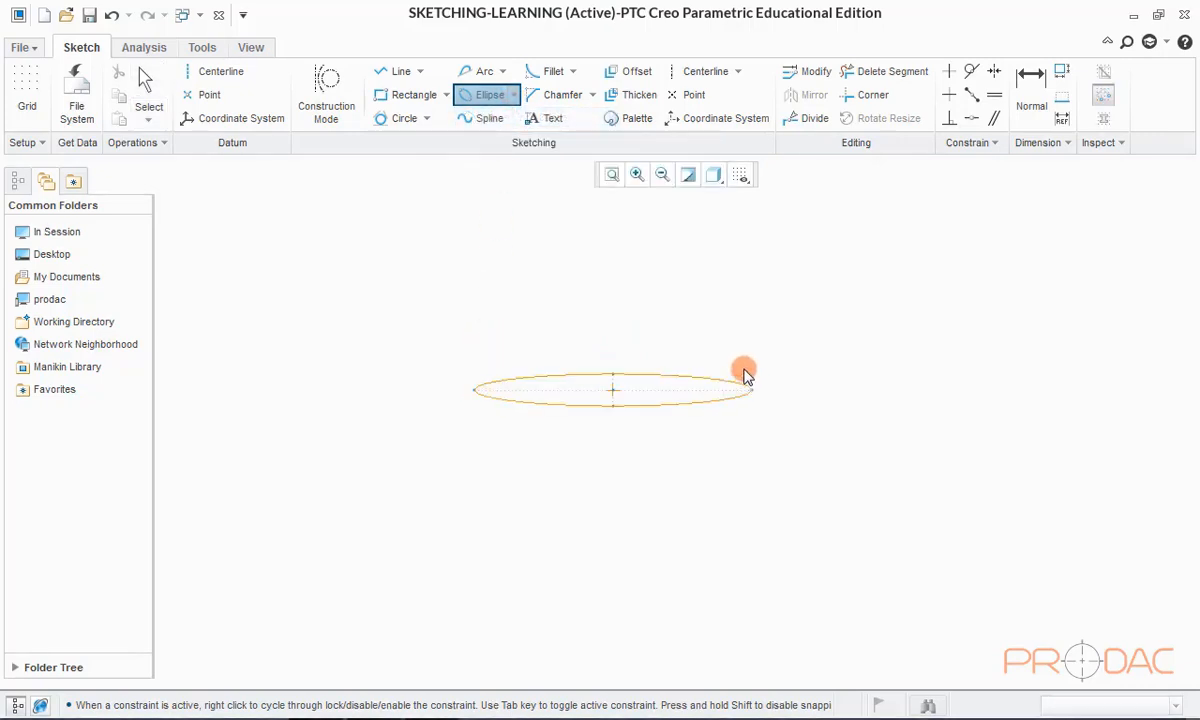
{"action": "left_click", "coordinate": [703, 321]}
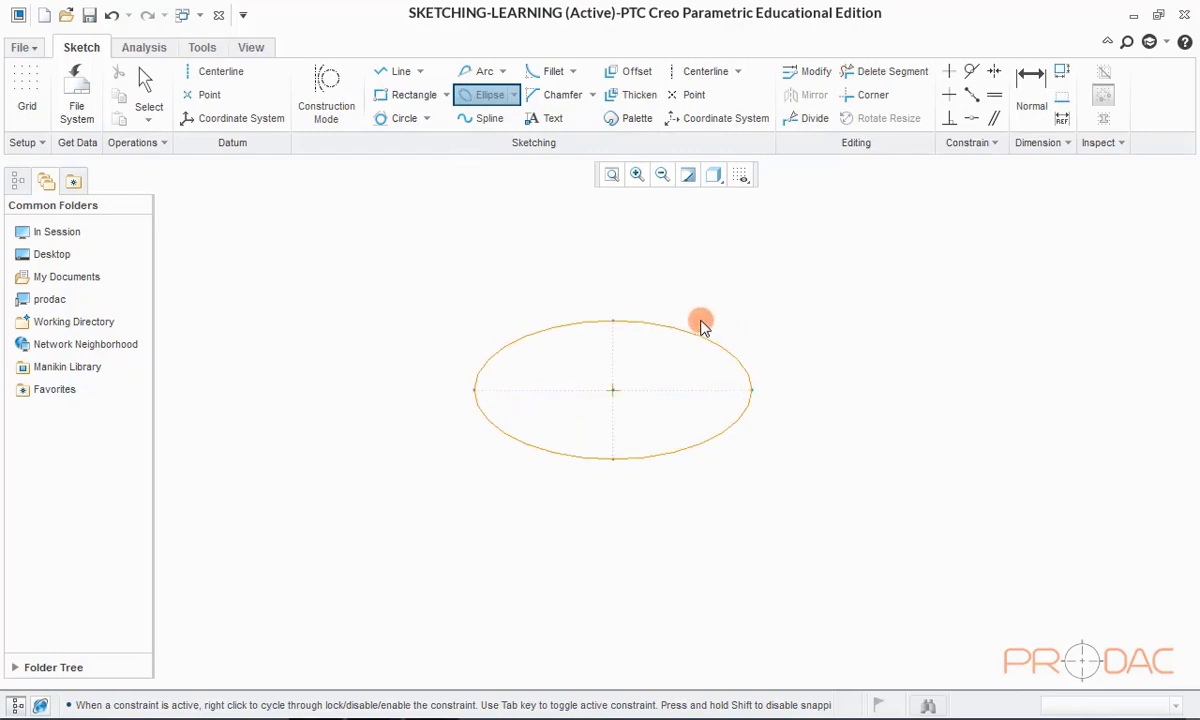
Step: Draw a vertical Axis Ends ellipse about 3.32 high and 1.54 wide to the right of the horizontal ellipse
{"action": "left_click", "coordinate": [901, 273]}
{"action": "left_click", "coordinate": [900, 479]}
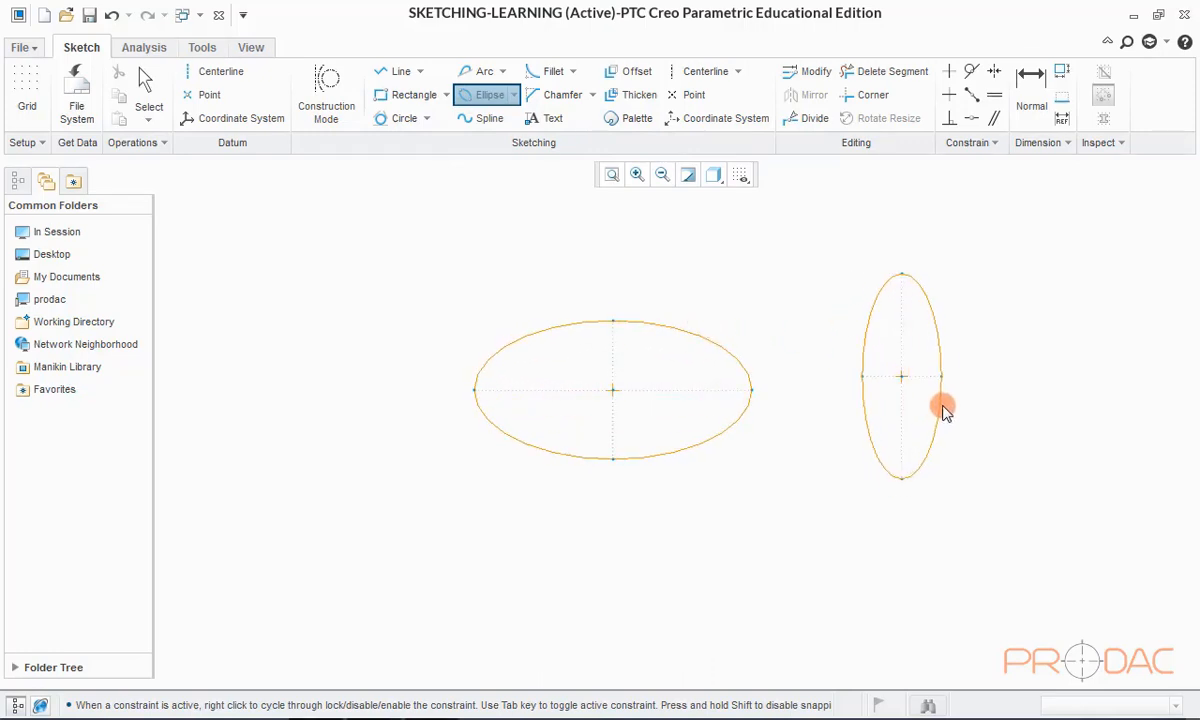
{"action": "left_click", "coordinate": [948, 396]}
{"action": "middle_click", "coordinate": [1005, 308]}
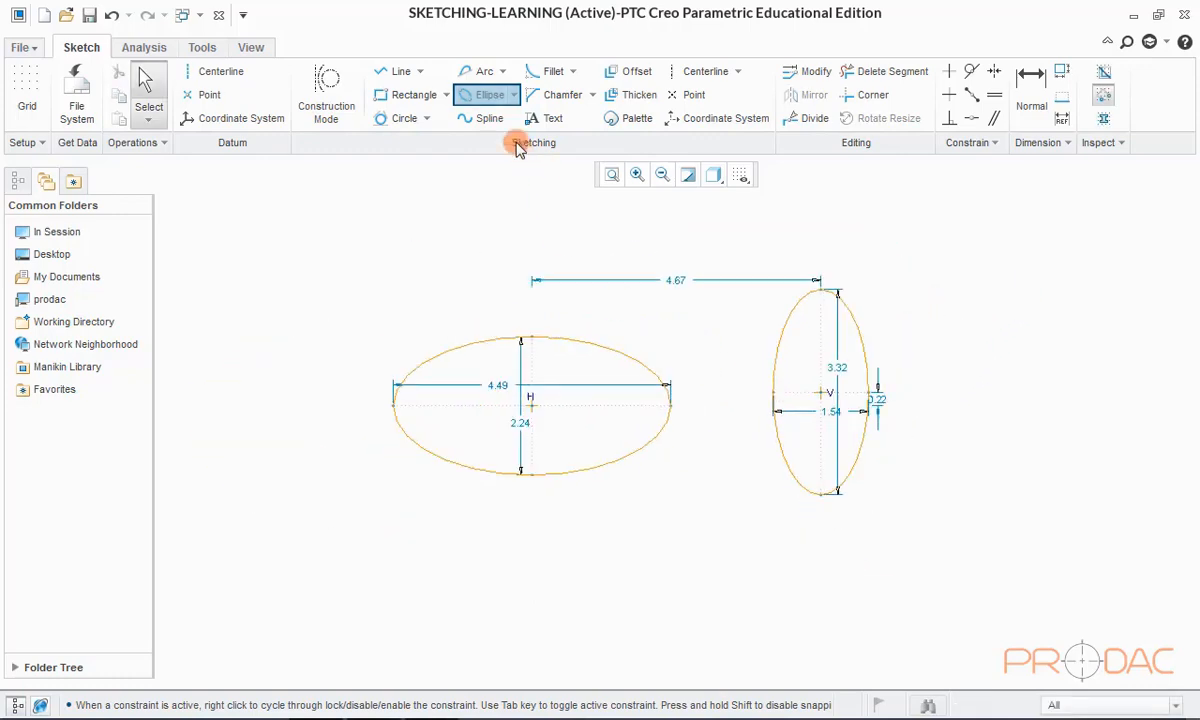
Step: Draw an Axis Ends ellipse tilted about 45 degrees below the horizontal ellipse, with its center about 5.16 lower
{"action": "left_click", "coordinate": [498, 96]}
{"action": "left_click", "coordinate": [494, 118]}
{"action": "scroll", "coordinate": [481, 280], "scroll_direction": "down", "scroll_amount": 3}
{"action": "left_click", "coordinate": [483, 372]}
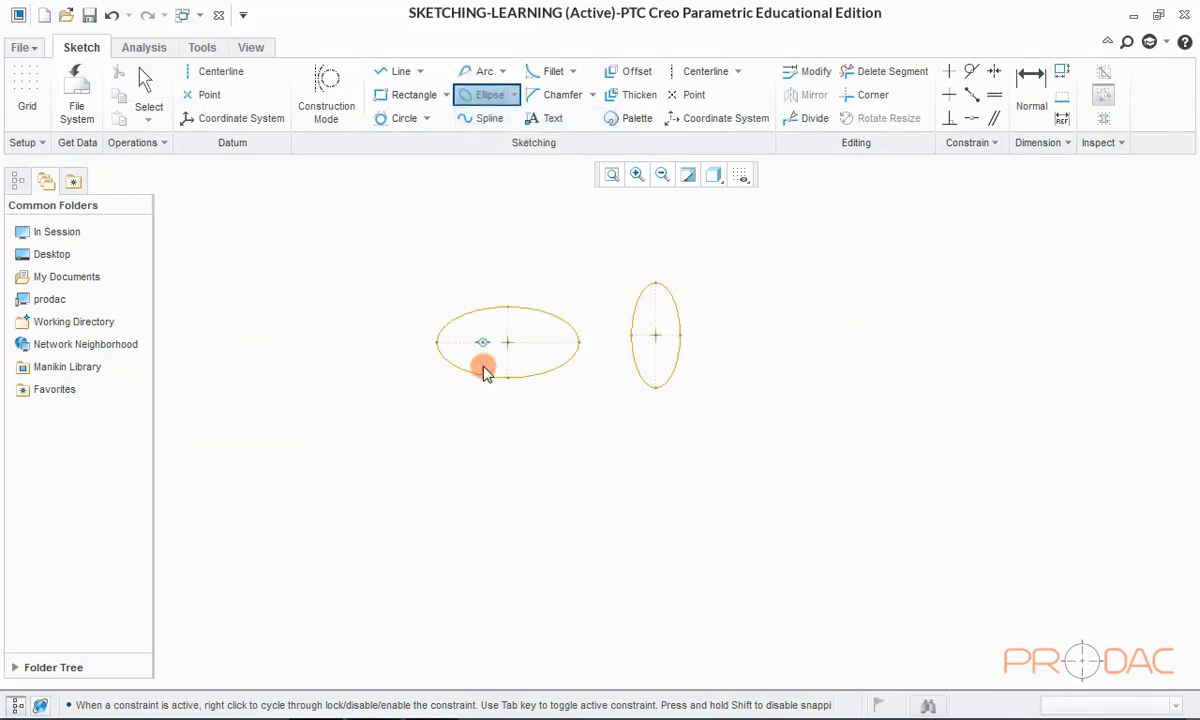
{"action": "left_click", "coordinate": [568, 466]}
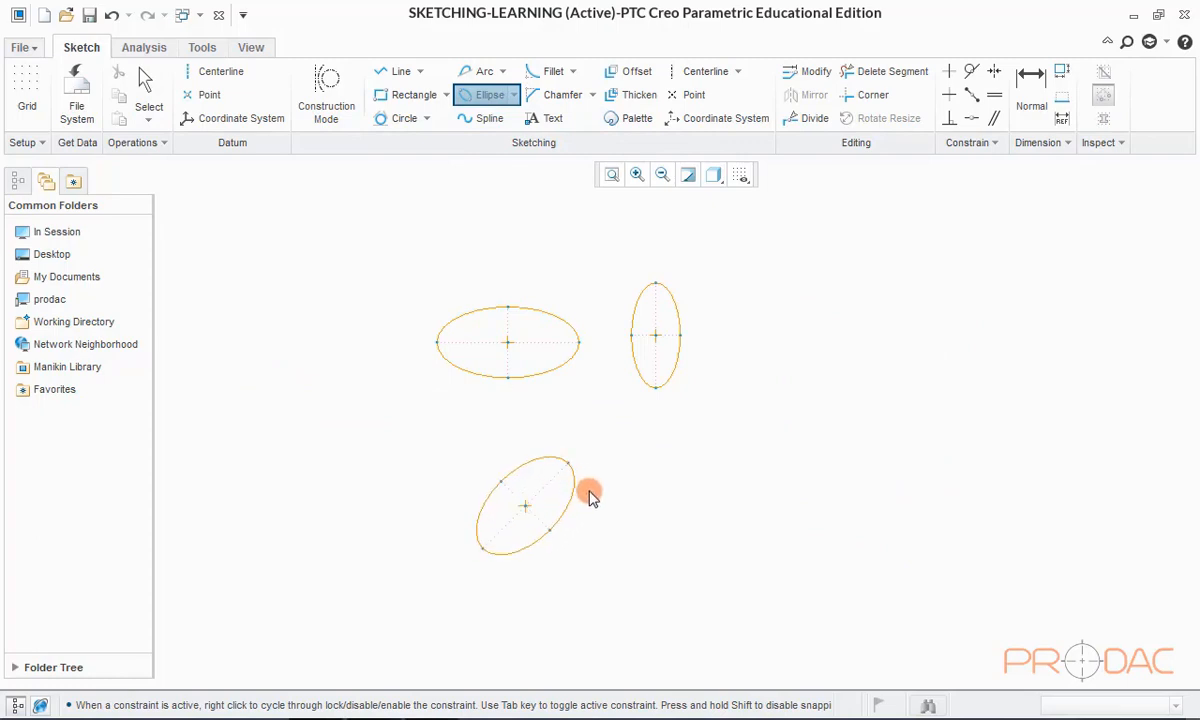
{"action": "left_click", "coordinate": [591, 490]}
{"action": "middle_click", "coordinate": [632, 469]}
{"action": "scroll", "coordinate": [592, 335], "scroll_direction": "up", "scroll_amount": 1}
{"action": "scroll", "coordinate": [451, 349], "scroll_direction": "up", "scroll_amount": 1}
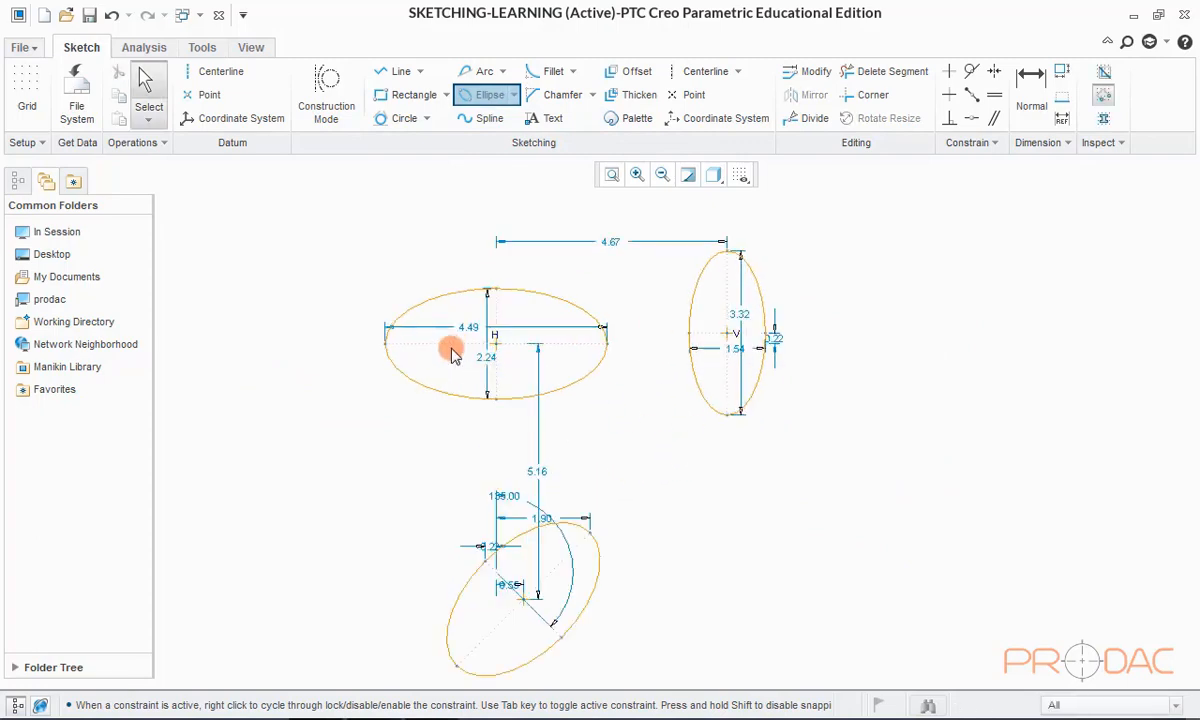
Step: Delete all three Axis Ends ellipses from the sketch
{"action": "scroll", "coordinate": [767, 354], "scroll_direction": "down", "scroll_amount": 1}
{"action": "mouse_move", "coordinate": [843, 659]}
{"action": "left_mouse_down"}
{"action": "mouse_move", "coordinate": [490, 376]}
{"action": "mouse_move", "coordinate": [423, 243]}
{"action": "left_mouse_up"}
{"action": "key", "text": "Delete"}
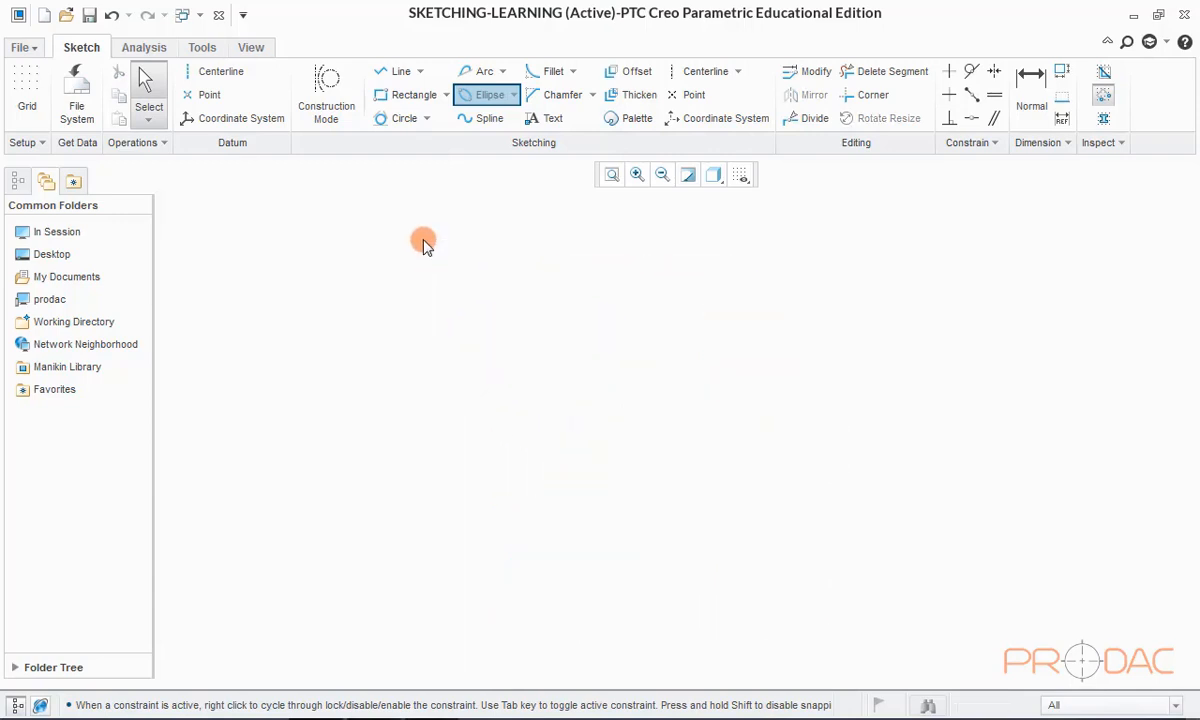
Step: Draw a Center and Axis ellipse with its long axis tilted about 40 degrees, rising to the right
{"action": "left_click", "coordinate": [513, 96]}
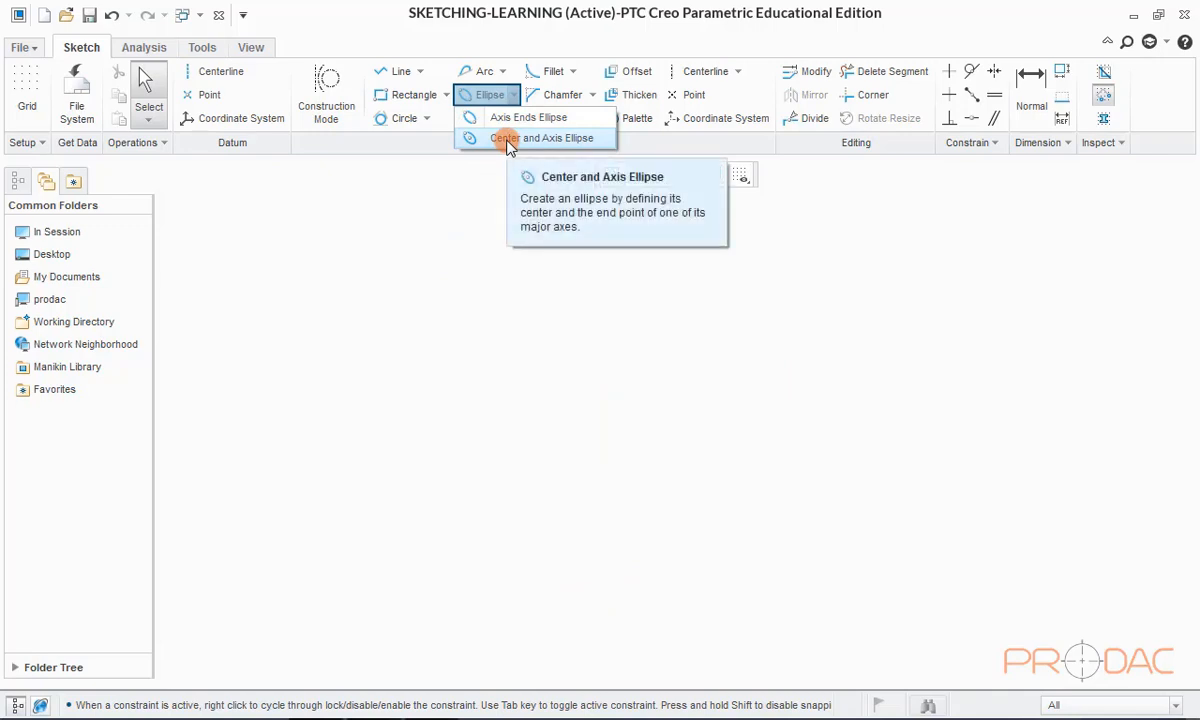
{"action": "left_click", "coordinate": [509, 140]}
{"action": "left_click", "coordinate": [528, 399]}
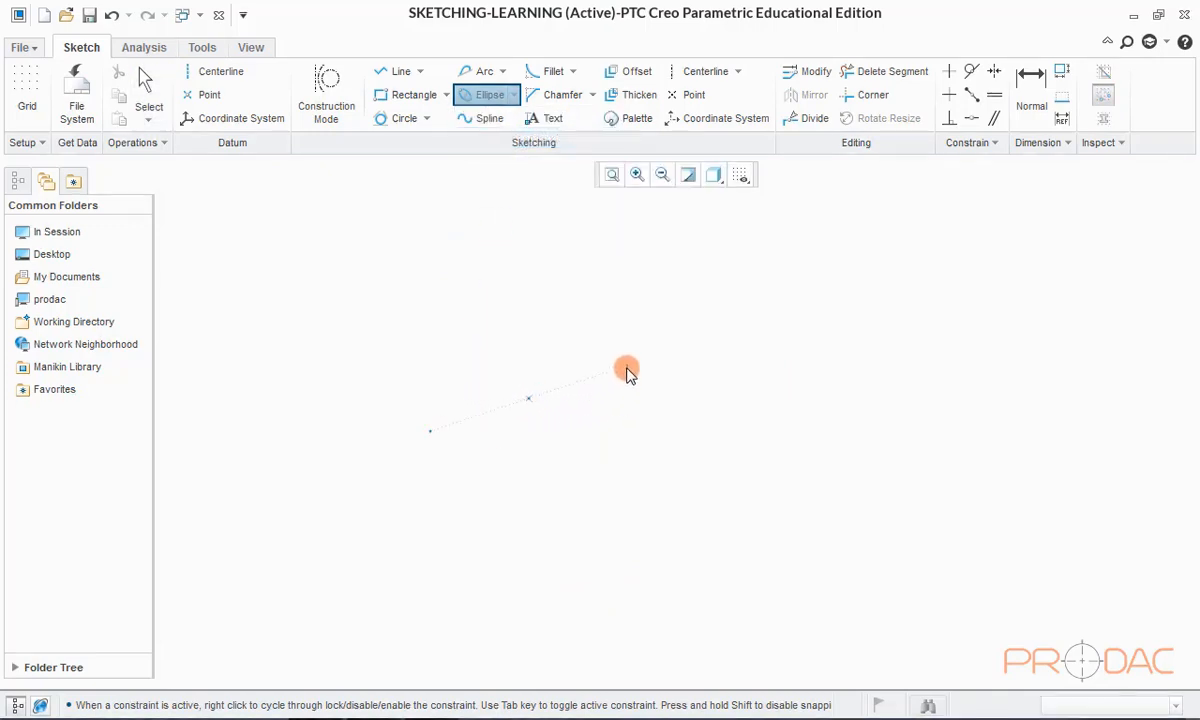
{"action": "left_click", "coordinate": [626, 319]}
{"action": "left_click", "coordinate": [676, 369]}
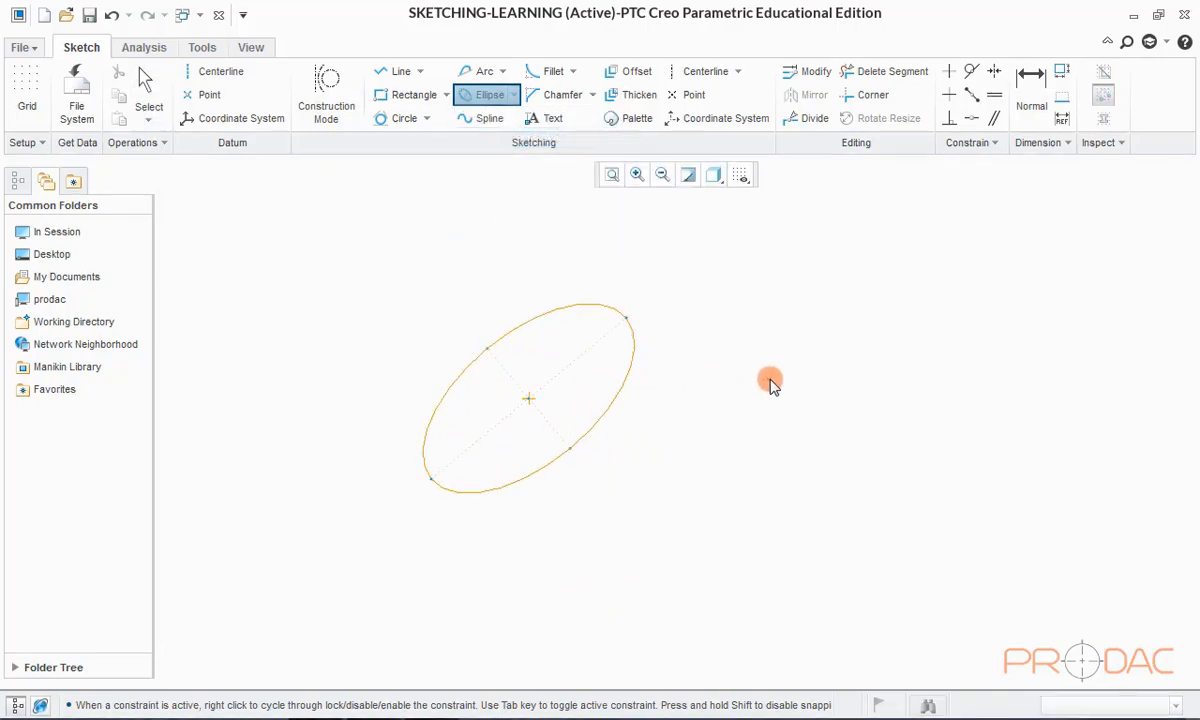
Step: Draw a horizontal Center and Axis ellipse about 4.93 wide and 2.18 high to the right of the tilted ellipse
{"action": "left_click", "coordinate": [770, 380]}
{"action": "left_click", "coordinate": [868, 380]}
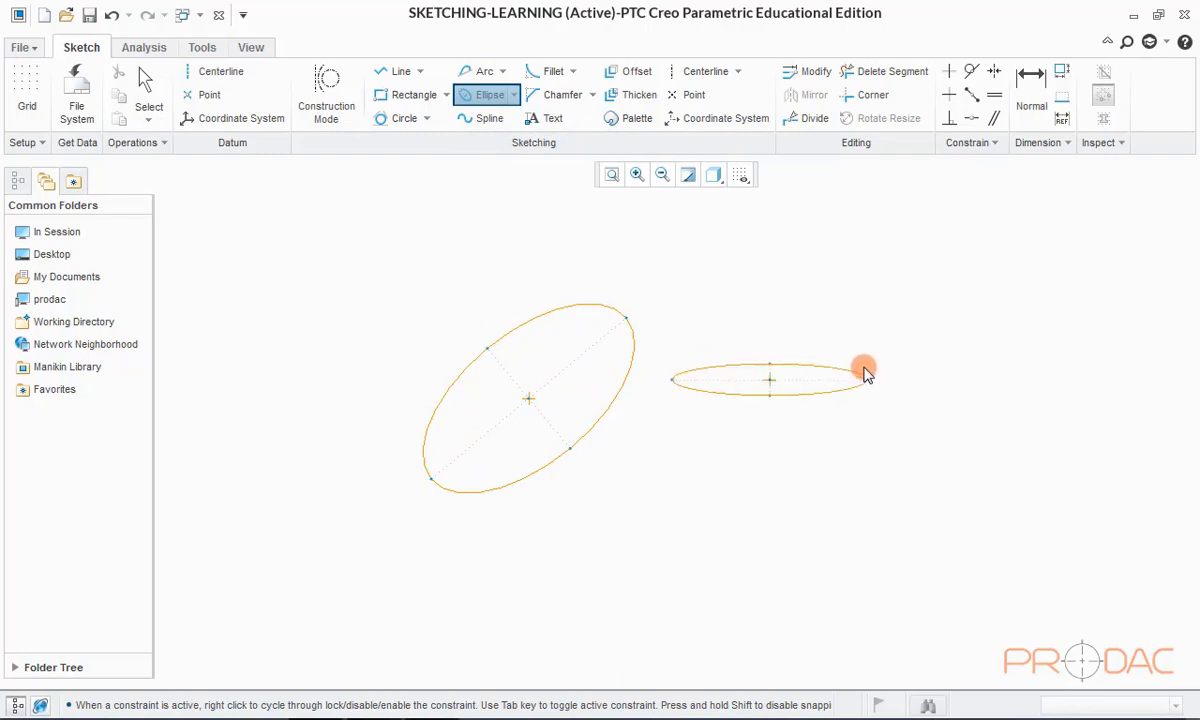
{"action": "left_click", "coordinate": [857, 336]}
Step: Draw a third Center and Axis ellipse sloping down to the right, centered about 4.76 right of and 1.85 below the horizontal ellipse's center
{"action": "left_click", "coordinate": [958, 453]}
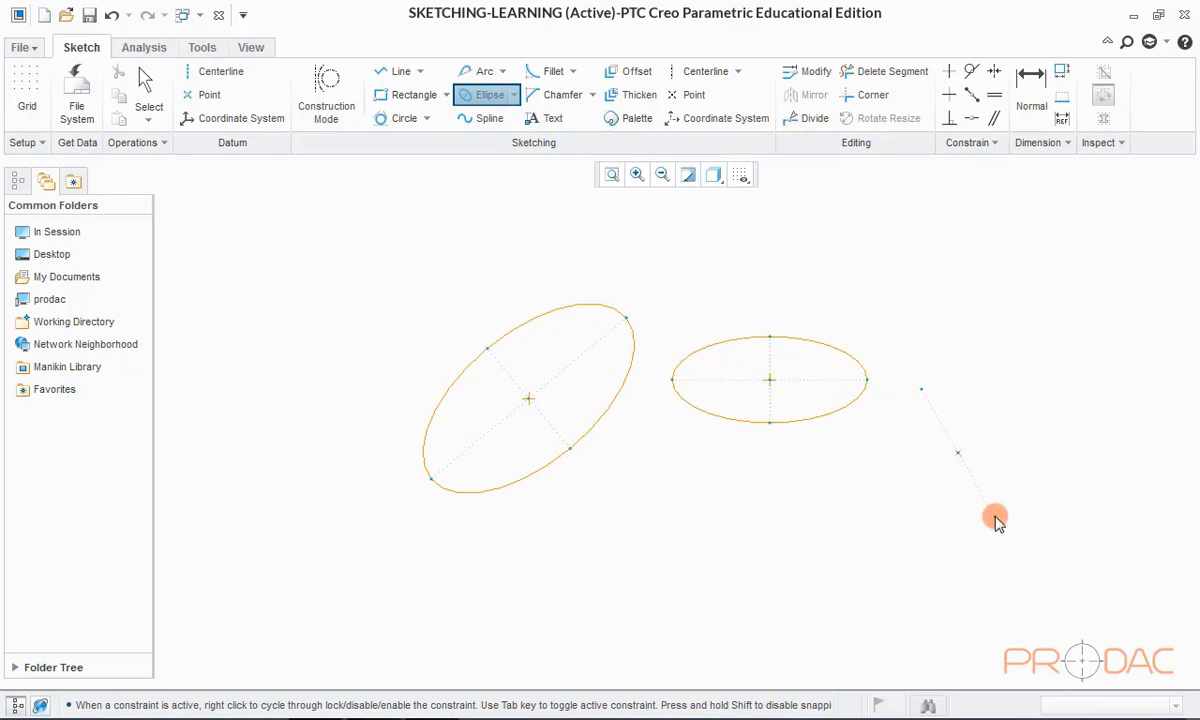
{"action": "left_click", "coordinate": [995, 518]}
{"action": "left_click", "coordinate": [1018, 471]}
{"action": "middle_click", "coordinate": [1022, 345]}
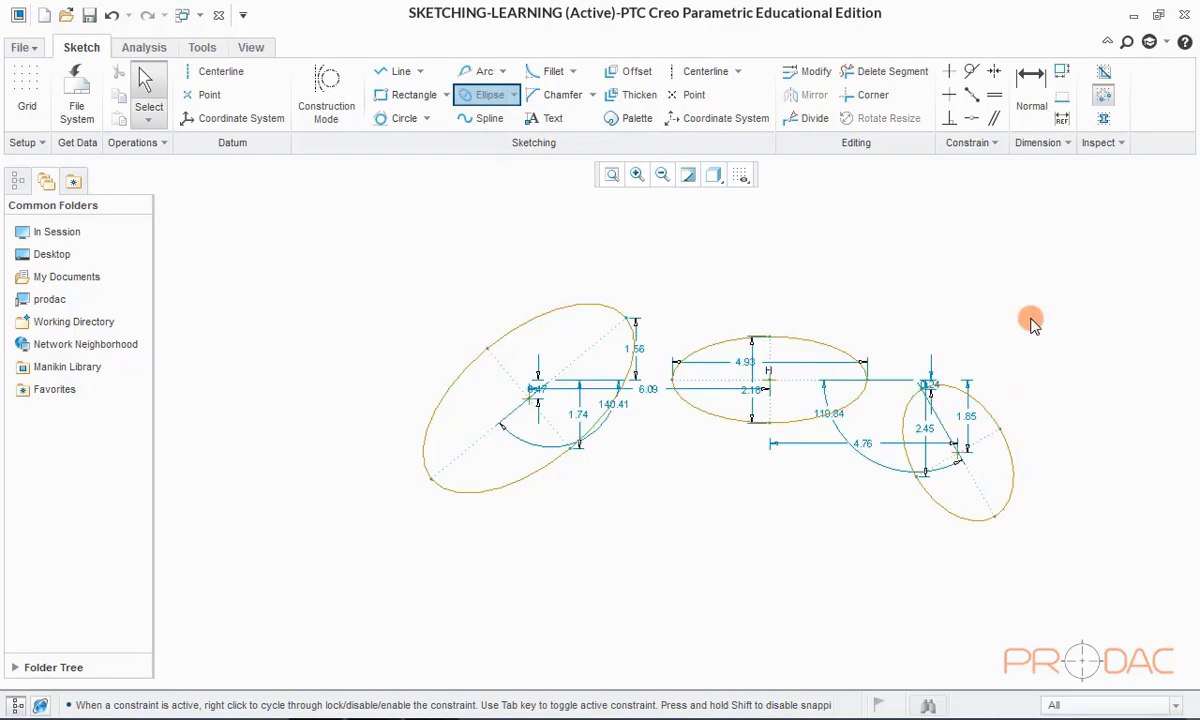
{"action": "scroll", "coordinate": [785, 355], "scroll_direction": "up", "scroll_amount": 2}
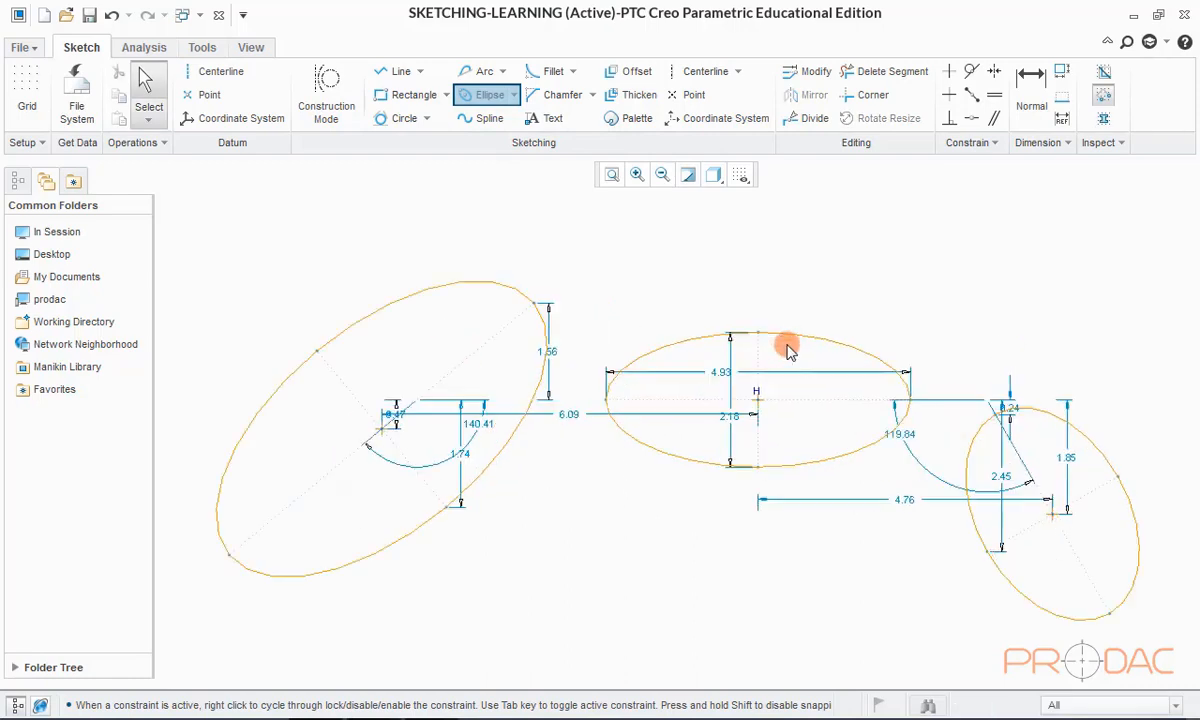
Step: Delete all three Center and Axis ellipses from the sketch
{"action": "scroll", "coordinate": [670, 313], "scroll_direction": "down", "scroll_amount": 4}
{"action": "mouse_move", "coordinate": [954, 517]}
{"action": "left_mouse_down"}
{"action": "mouse_move", "coordinate": [750, 343]}
{"action": "mouse_move", "coordinate": [390, 280]}
{"action": "left_mouse_up"}
{"action": "key", "text": "Delete"}
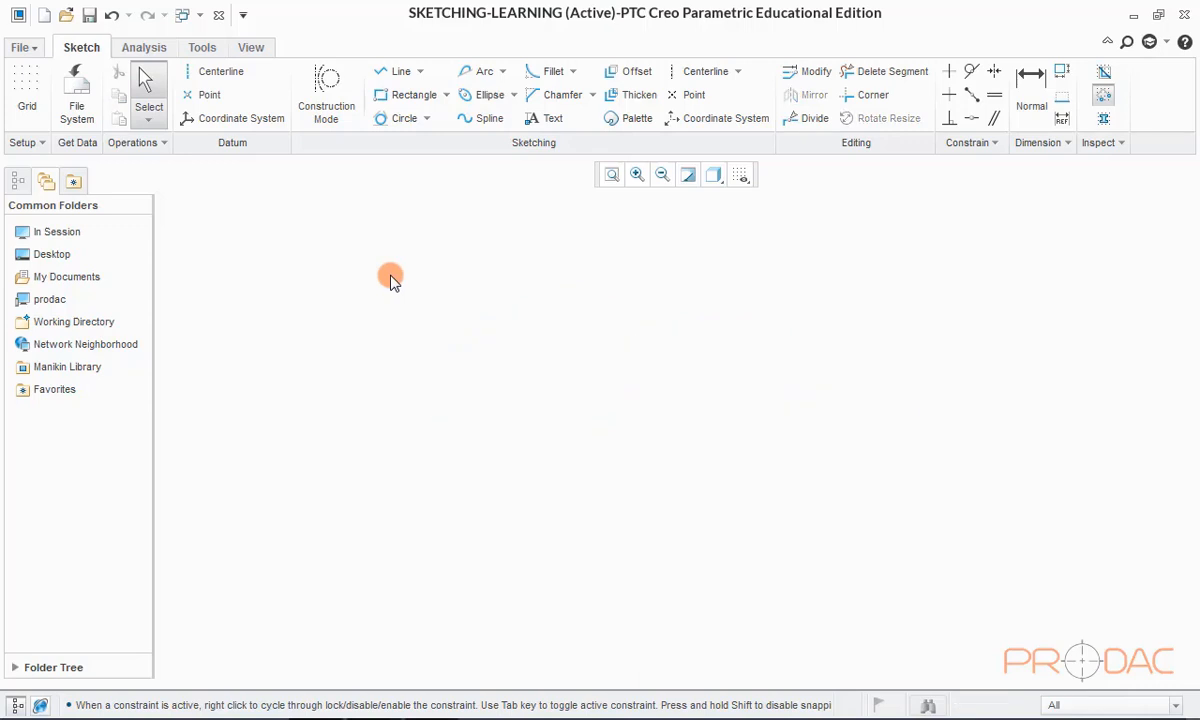
Step: Draw a closed, wavy spline through about fourteen points, ending it on its start point
{"action": "left_click", "coordinate": [490, 119]}
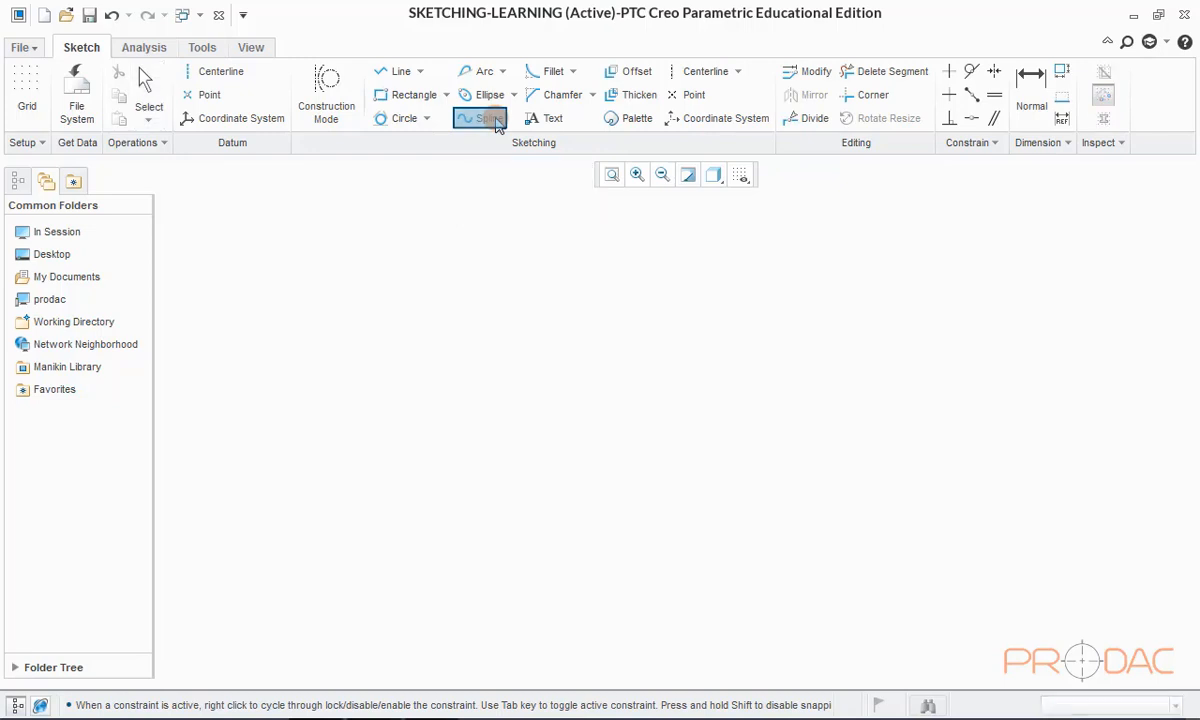
{"action": "left_click", "coordinate": [426, 429]}
{"action": "left_click", "coordinate": [461, 348]}
{"action": "left_click", "coordinate": [548, 398]}
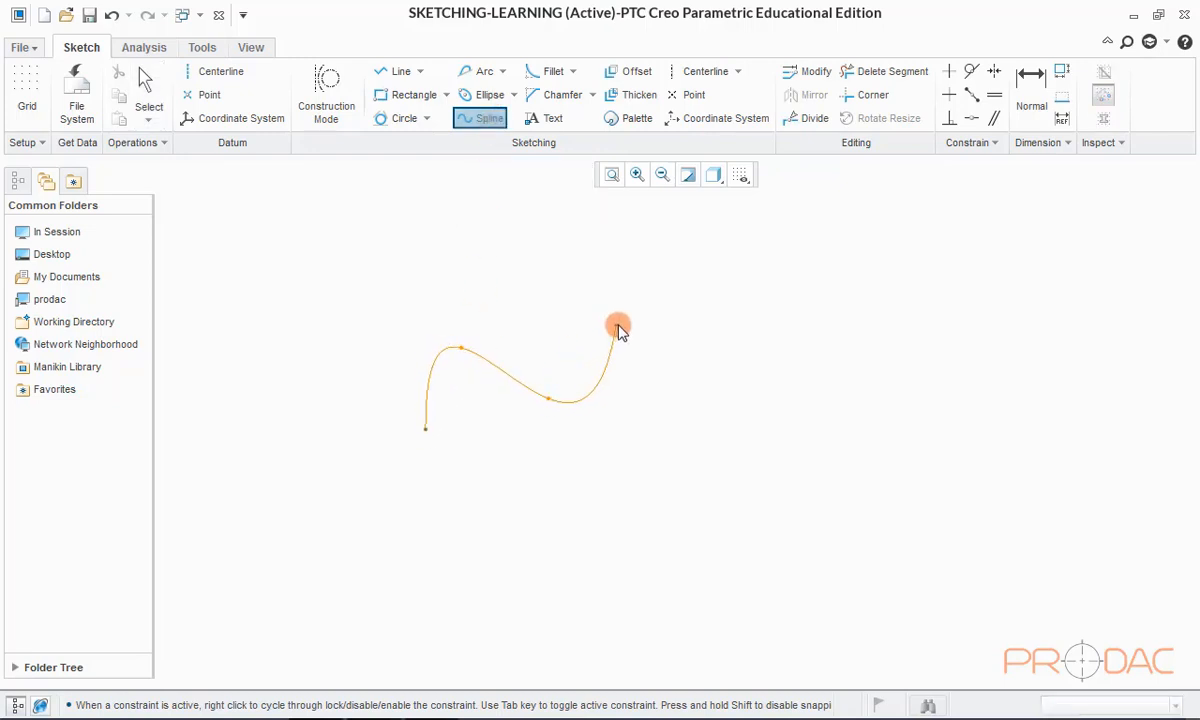
{"action": "left_click", "coordinate": [619, 324]}
{"action": "left_click", "coordinate": [689, 330]}
{"action": "left_click", "coordinate": [700, 412]}
{"action": "left_click", "coordinate": [767, 458]}
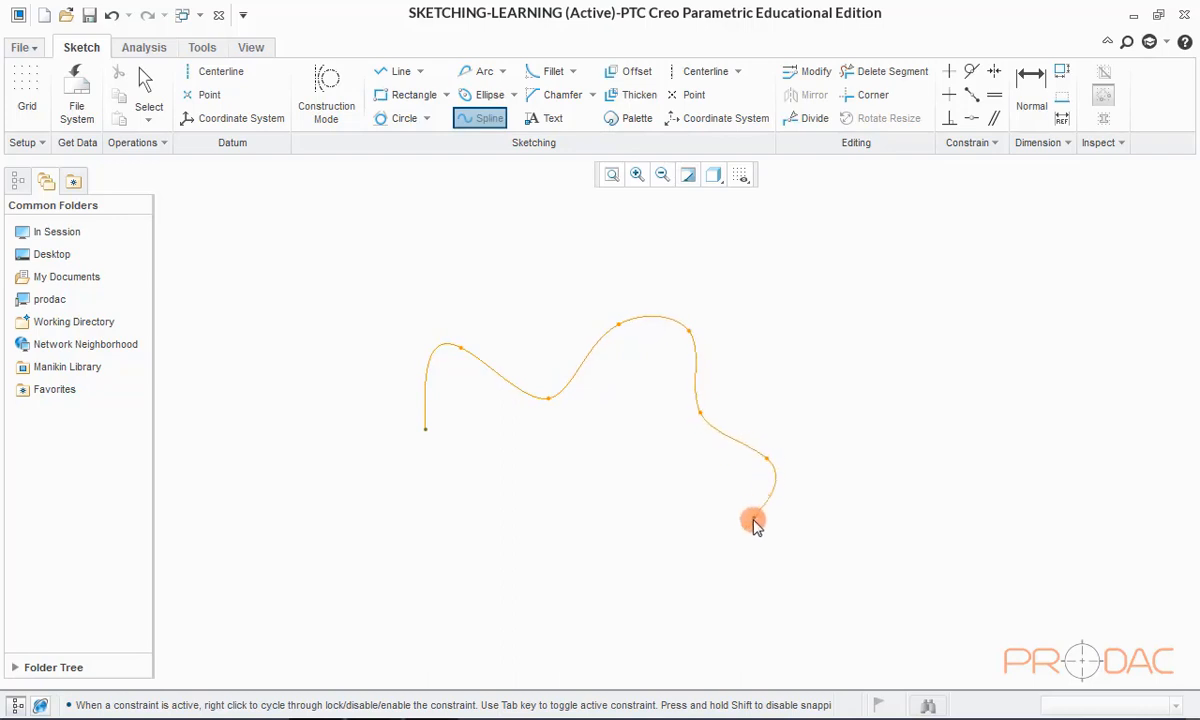
{"action": "left_click", "coordinate": [667, 515]}
{"action": "left_click", "coordinate": [603, 539]}
{"action": "left_click", "coordinate": [519, 568]}
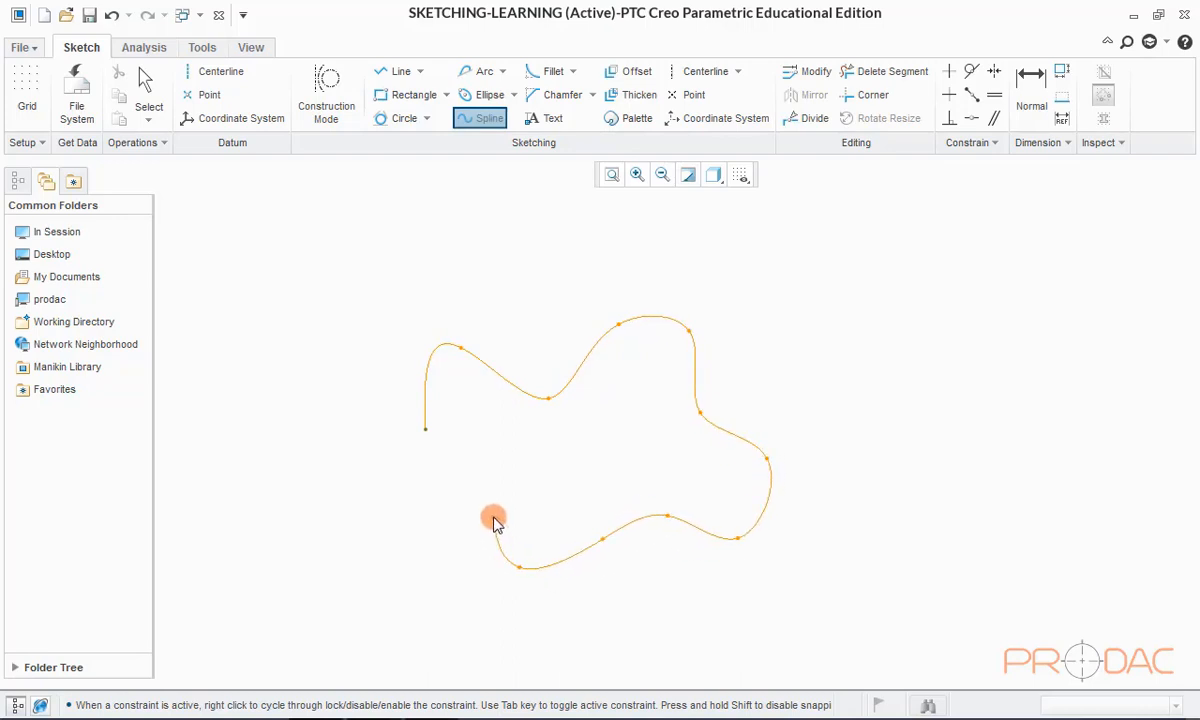
{"action": "left_click", "coordinate": [493, 518]}
{"action": "left_click", "coordinate": [425, 537]}
{"action": "left_click", "coordinate": [398, 492]}
{"action": "left_click", "coordinate": [422, 459]}
{"action": "left_click", "coordinate": [425, 430]}
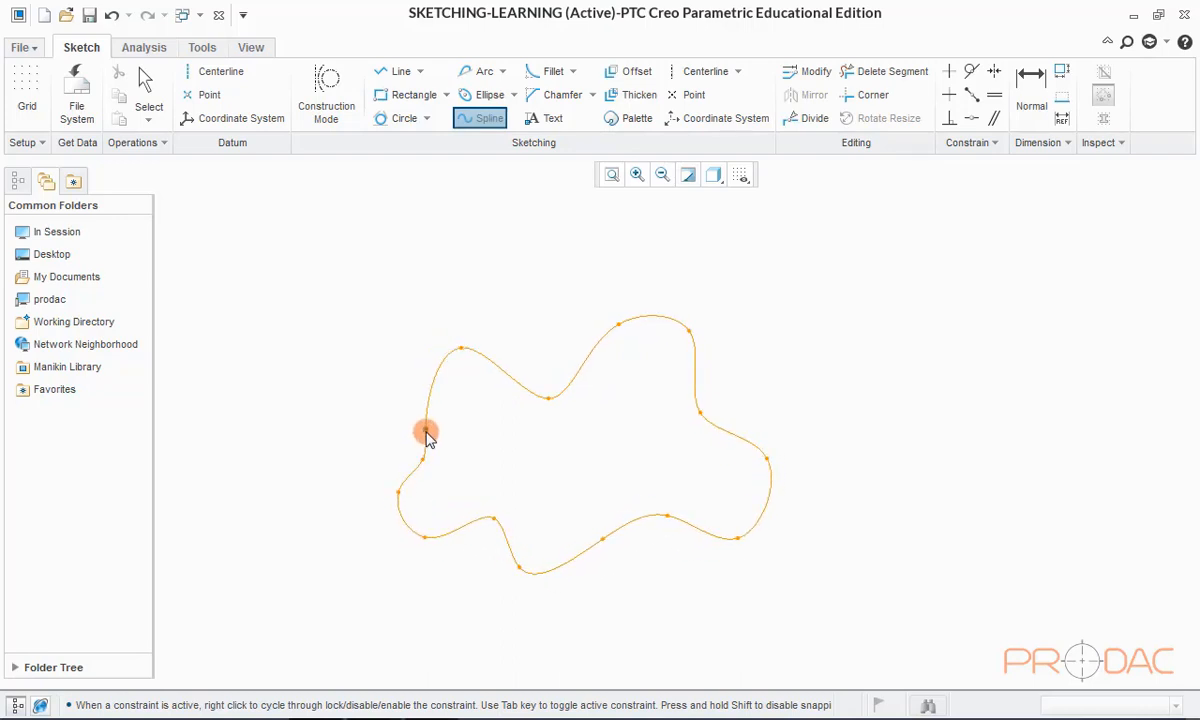
{"action": "middle_click", "coordinate": [423, 431]}
Step: Draw a short, open, wave-shaped spline above the closed spline, and delete both splines
{"action": "left_click", "coordinate": [426, 241]}
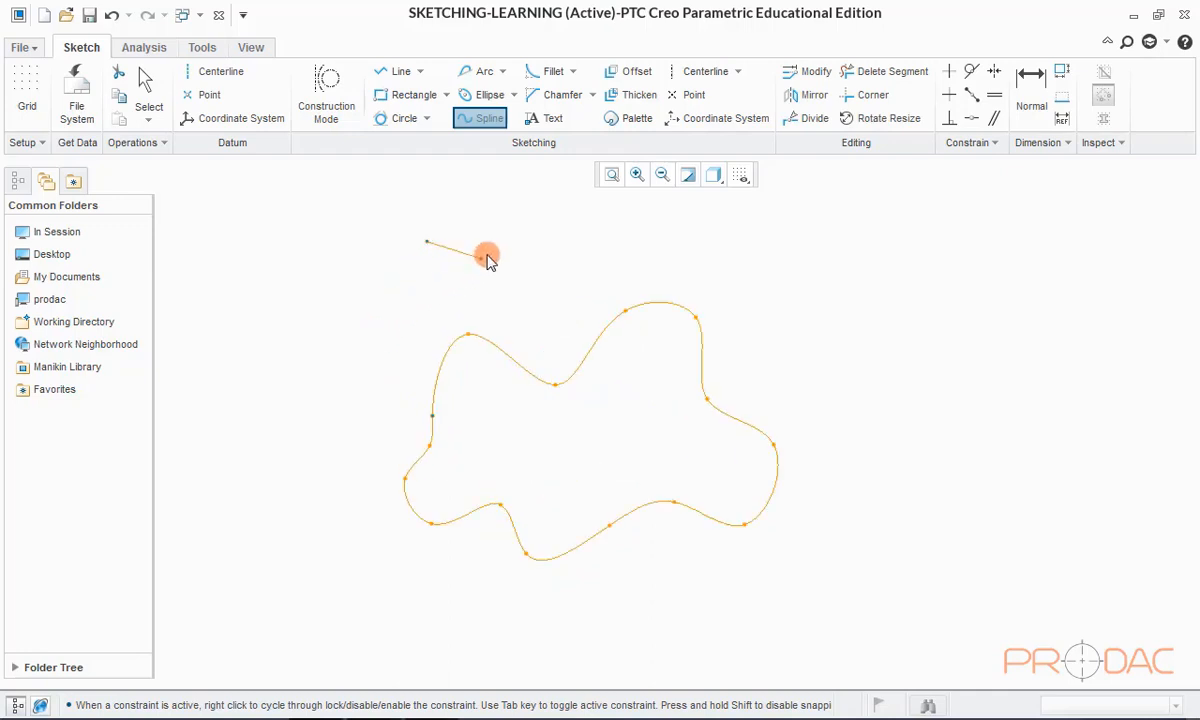
{"action": "left_click", "coordinate": [505, 230]}
{"action": "left_click", "coordinate": [528, 262]}
{"action": "left_click", "coordinate": [550, 238]}
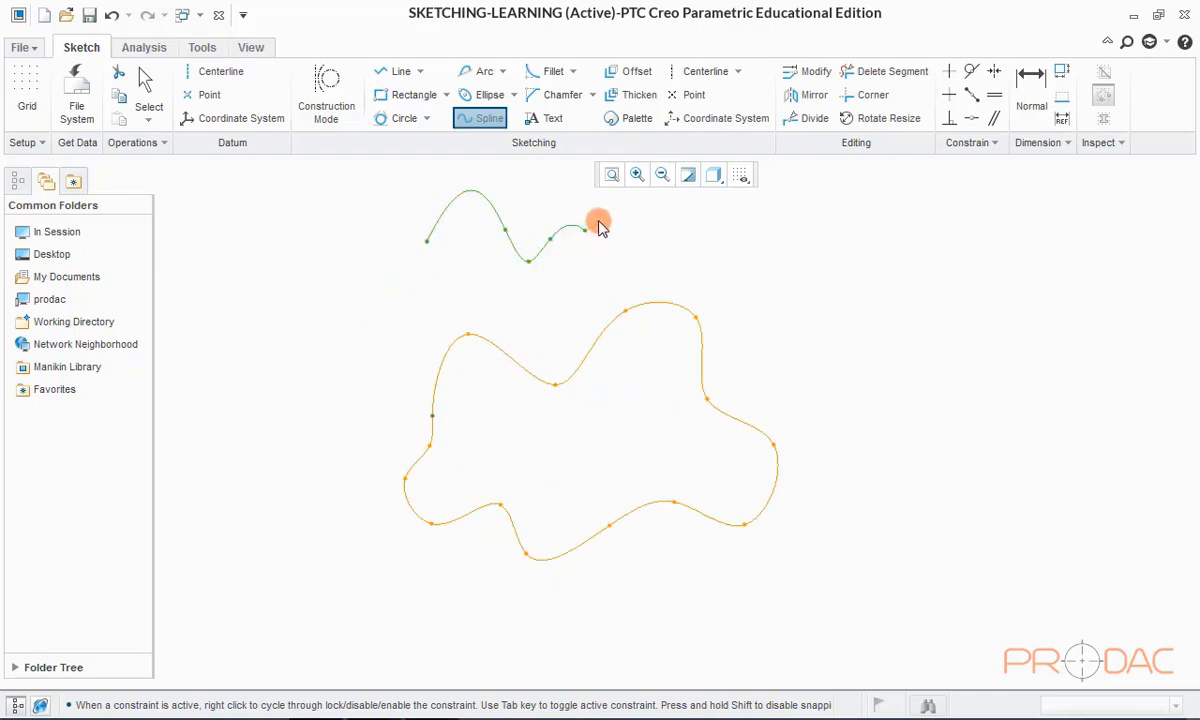
{"action": "middle_click", "coordinate": [598, 226]}
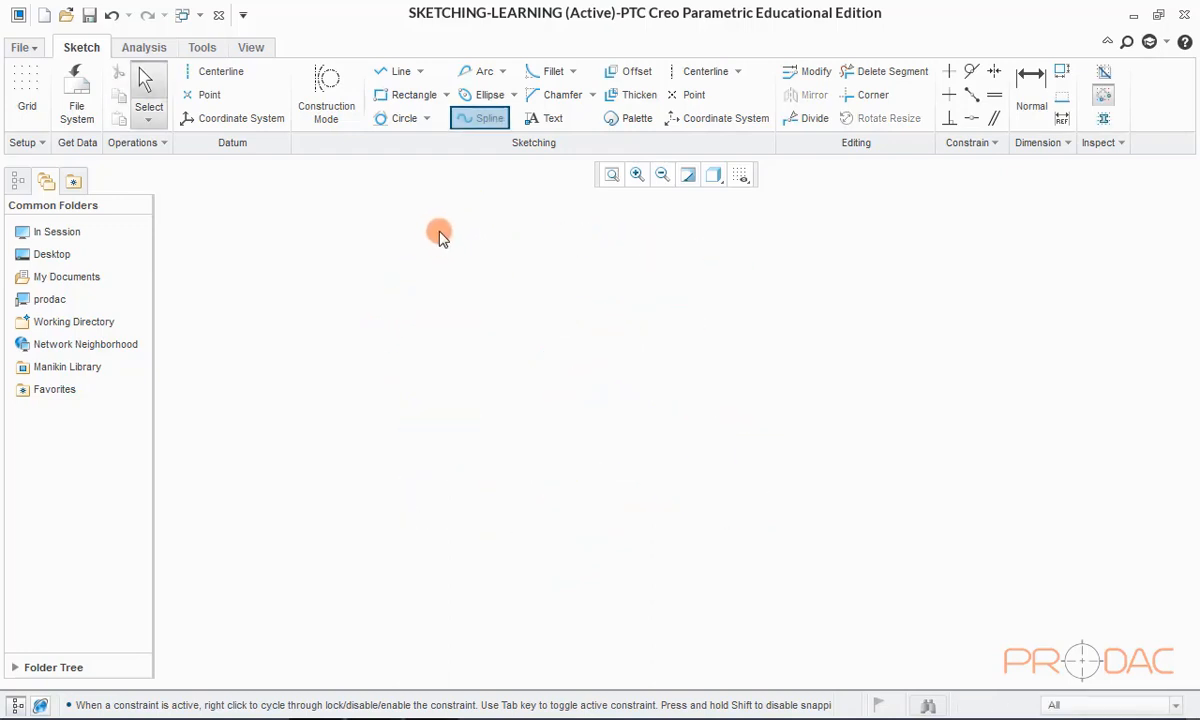
{"action": "middle_click", "coordinate": [785, 455]}
Step: Draw a corner rectangle about 13.97 wide and 8.14 high
{"action": "left_click", "coordinate": [553, 71]}
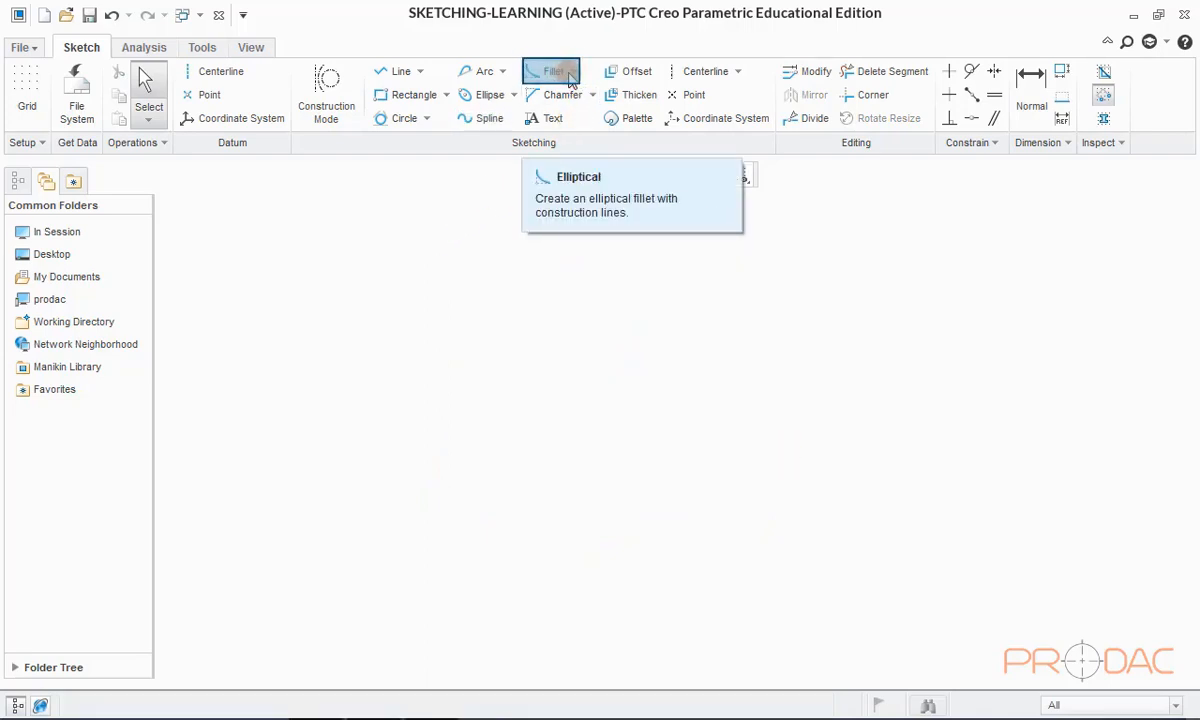
{"action": "left_click", "coordinate": [405, 95]}
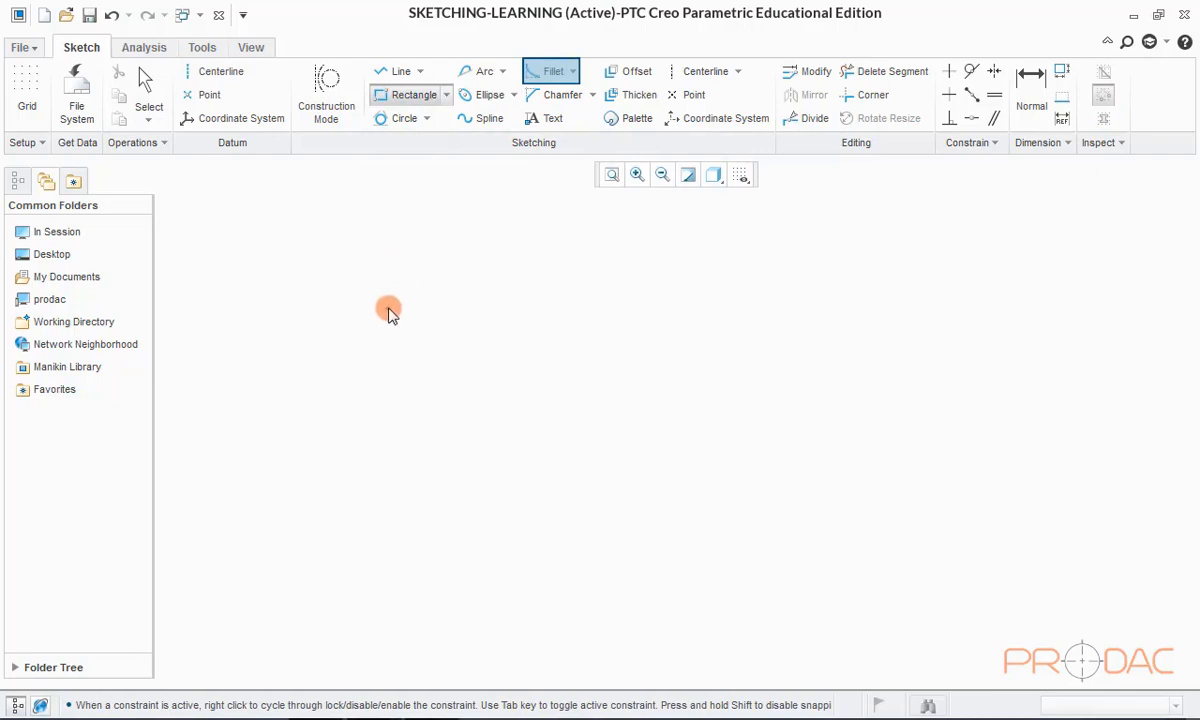
{"action": "left_click", "coordinate": [389, 311]}
{"action": "left_click", "coordinate": [831, 567]}
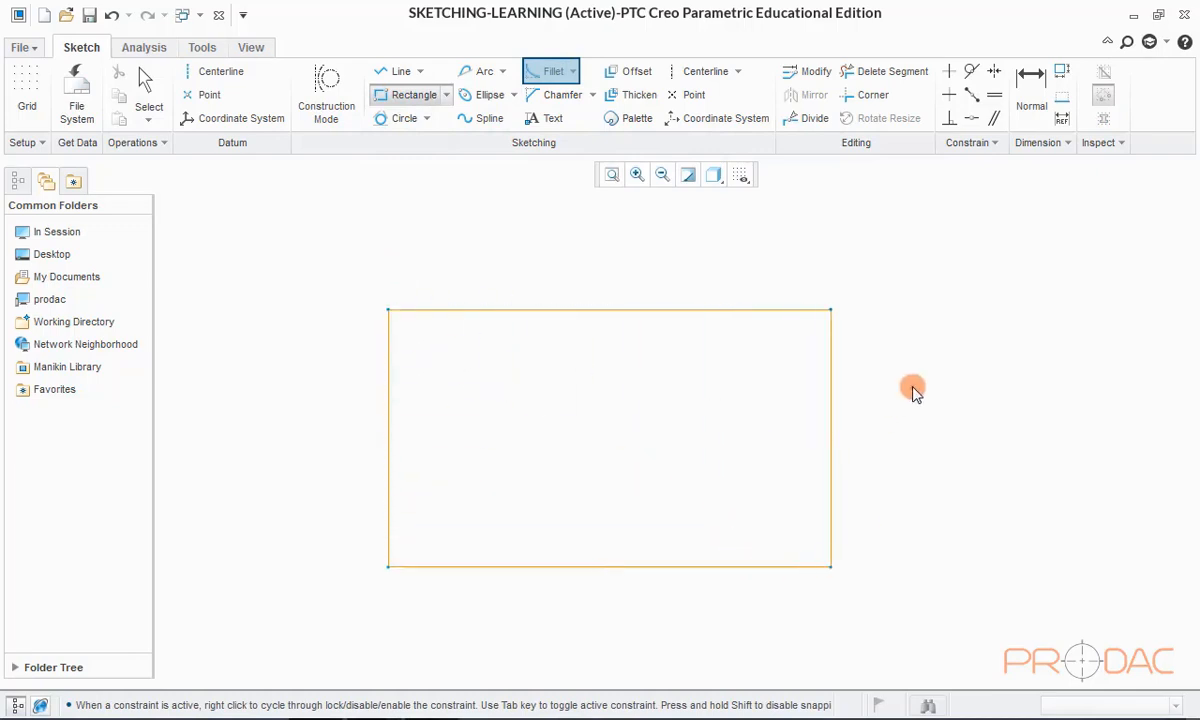
{"action": "middle_click", "coordinate": [945, 360]}
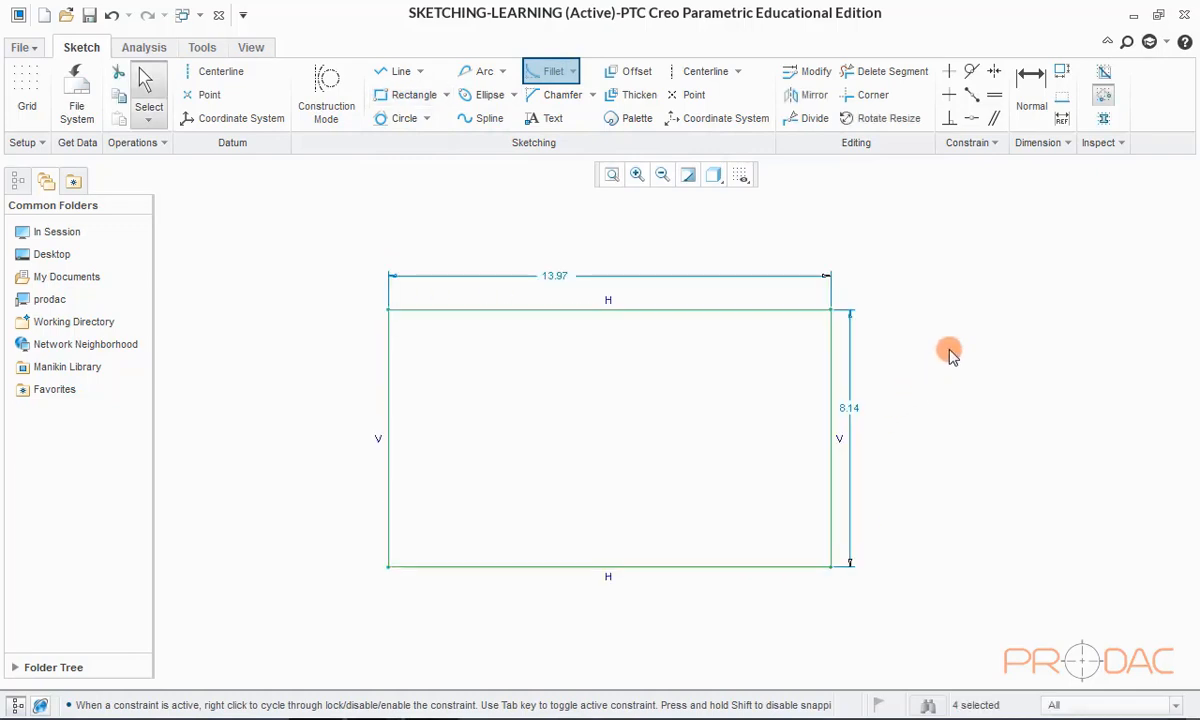
Step: Set the rectangle's width and height to 10 each
{"action": "left_click", "coordinate": [556, 277]}
{"action": "double_click", "coordinate": [556, 277]}
{"action": "type", "text": "10"}
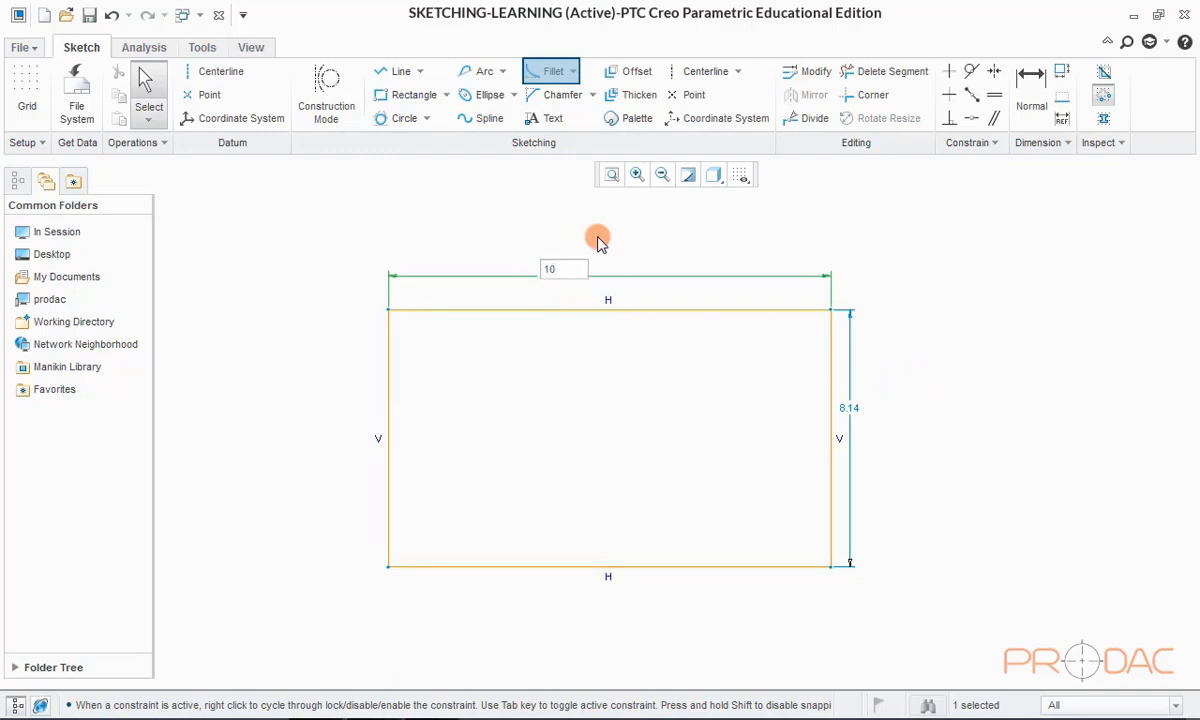
{"action": "key", "text": "Return"}
{"action": "double_click", "coordinate": [935, 405]}
{"action": "type", "text": "10"}
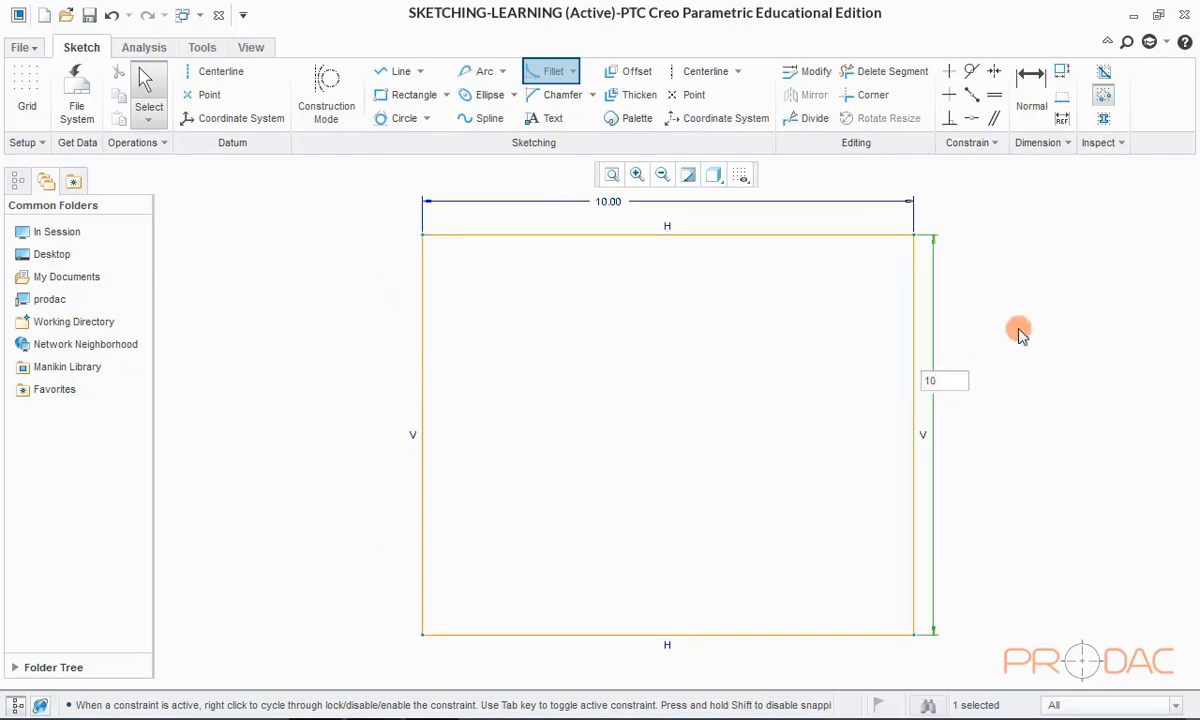
{"action": "key", "text": "Return"}
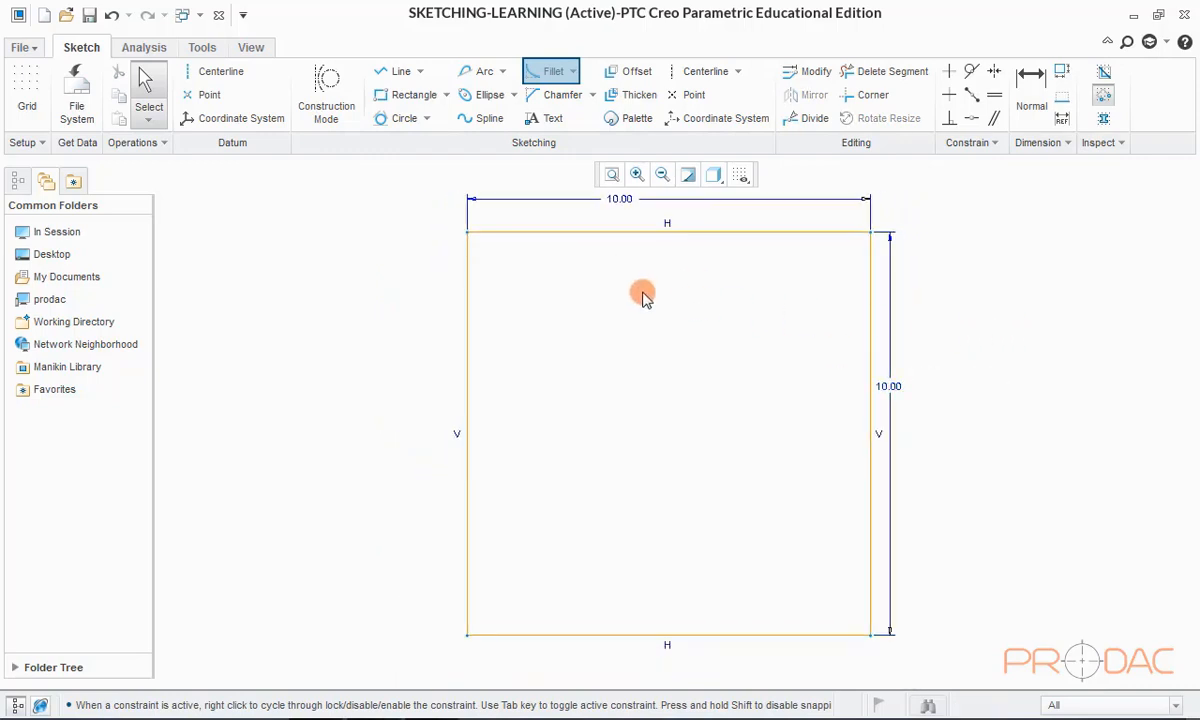
Step: Add a Circular fillet with a radius of about 0.96 to the square's upper-left corner and inspect its construction lines
{"action": "left_click", "coordinate": [575, 72]}
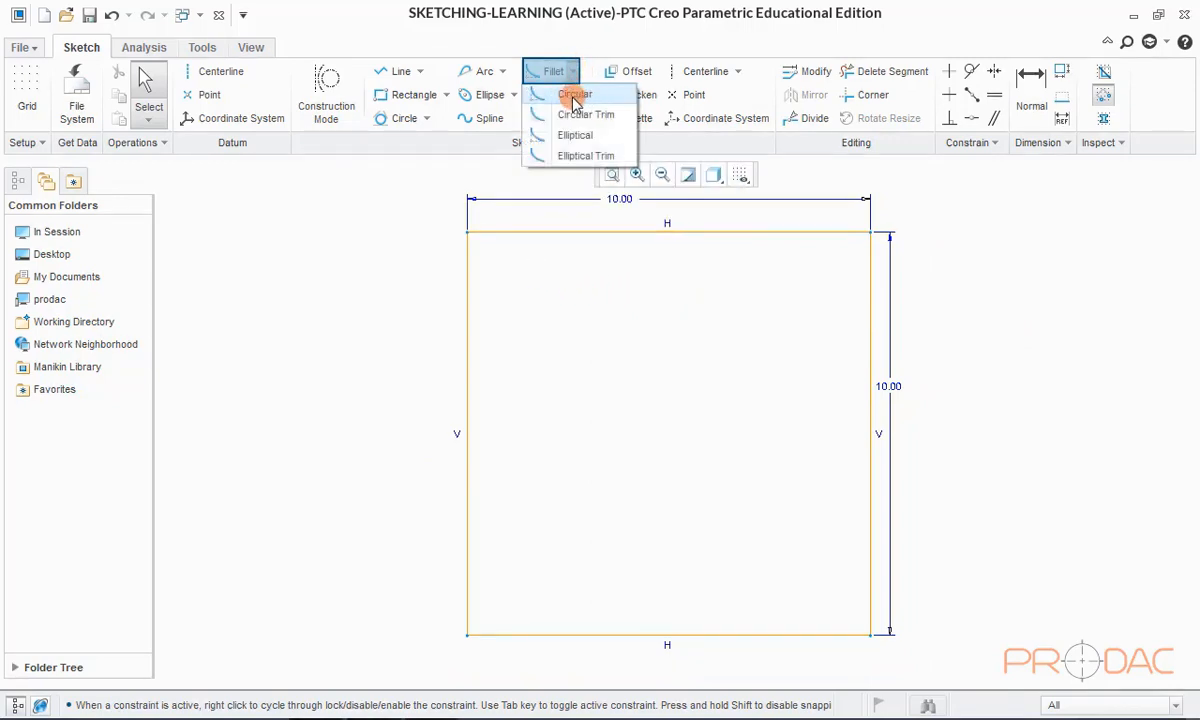
{"action": "left_click", "coordinate": [576, 96]}
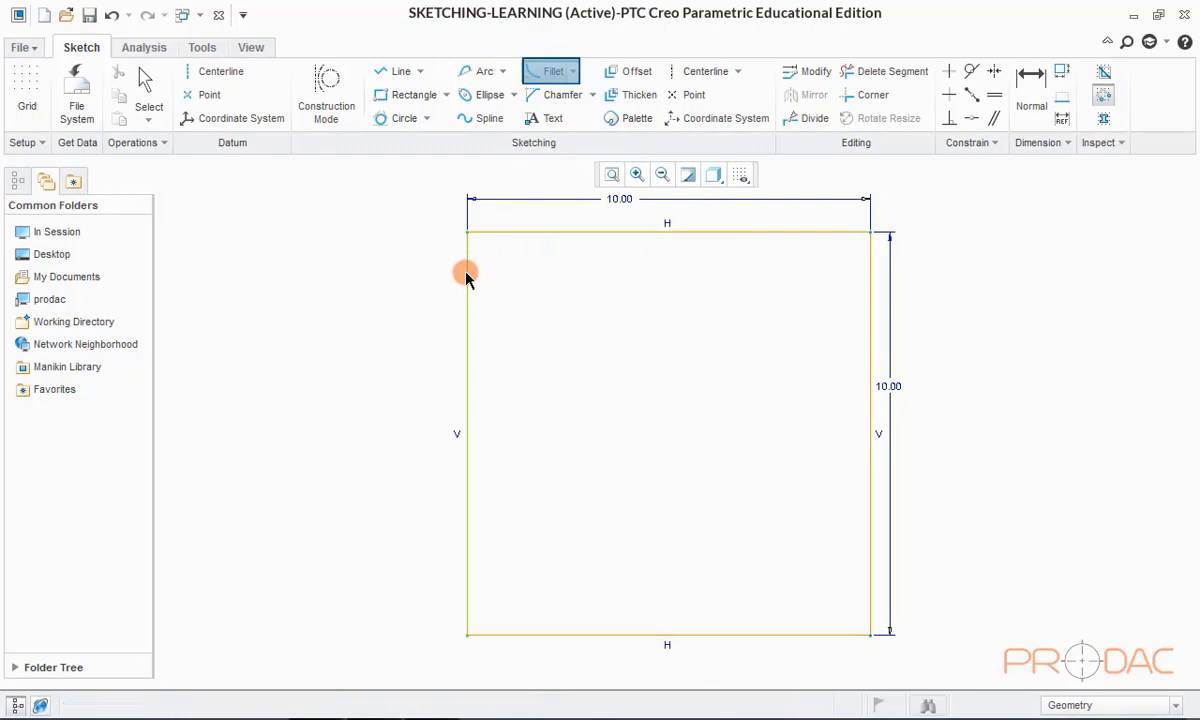
{"action": "left_click", "coordinate": [513, 238]}
{"action": "middle_click", "coordinate": [450, 260]}
{"action": "scroll", "coordinate": [480, 236], "scroll_direction": "up", "scroll_amount": 3}
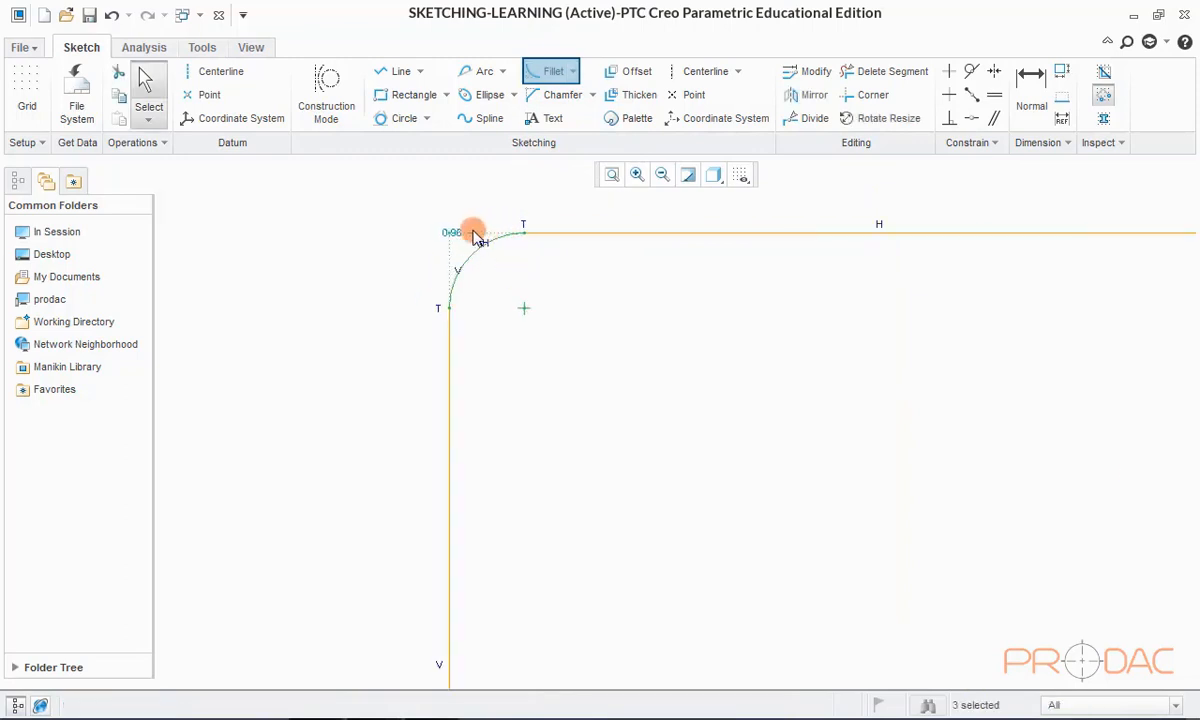
{"action": "scroll", "coordinate": [442, 260], "scroll_direction": "down", "scroll_amount": 4}
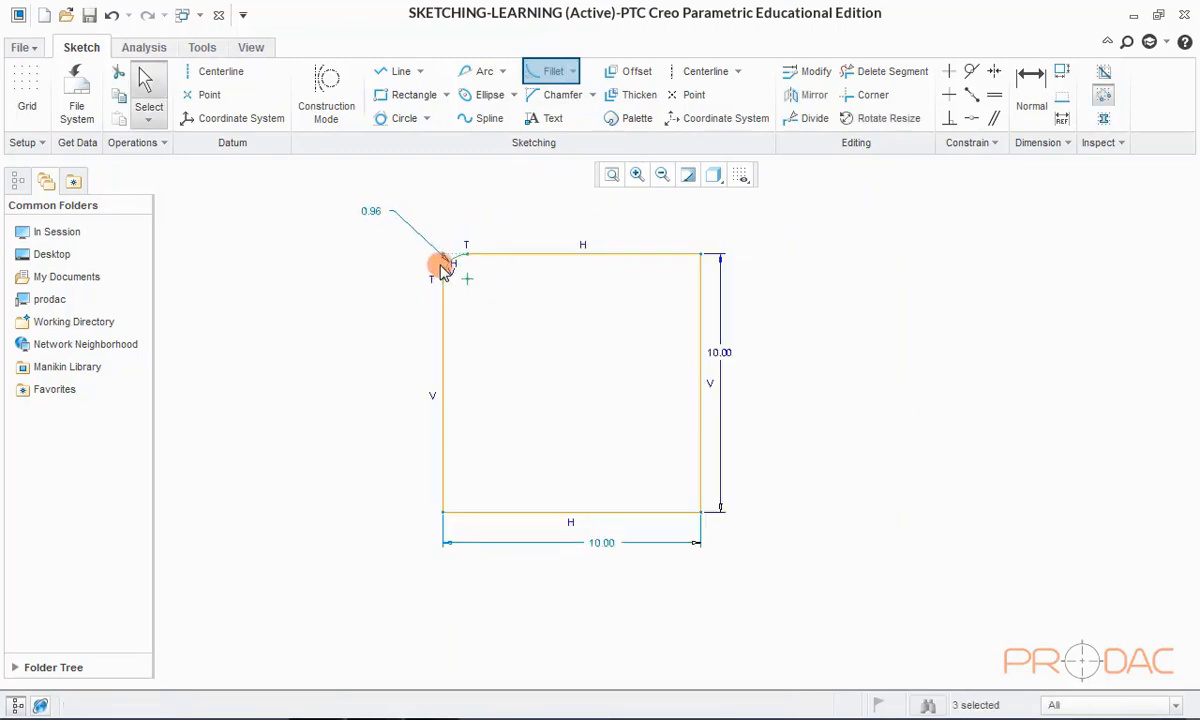
{"action": "left_click", "coordinate": [379, 297]}
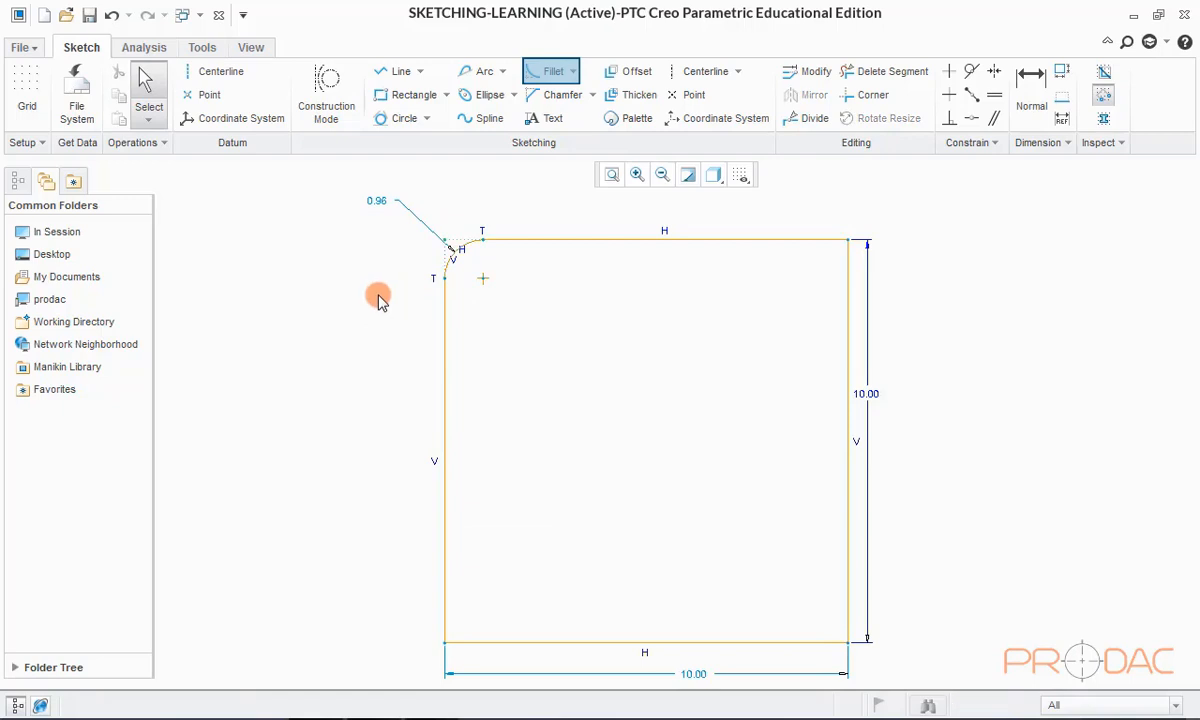
{"action": "scroll", "coordinate": [455, 245], "scroll_direction": "up", "scroll_amount": 3}
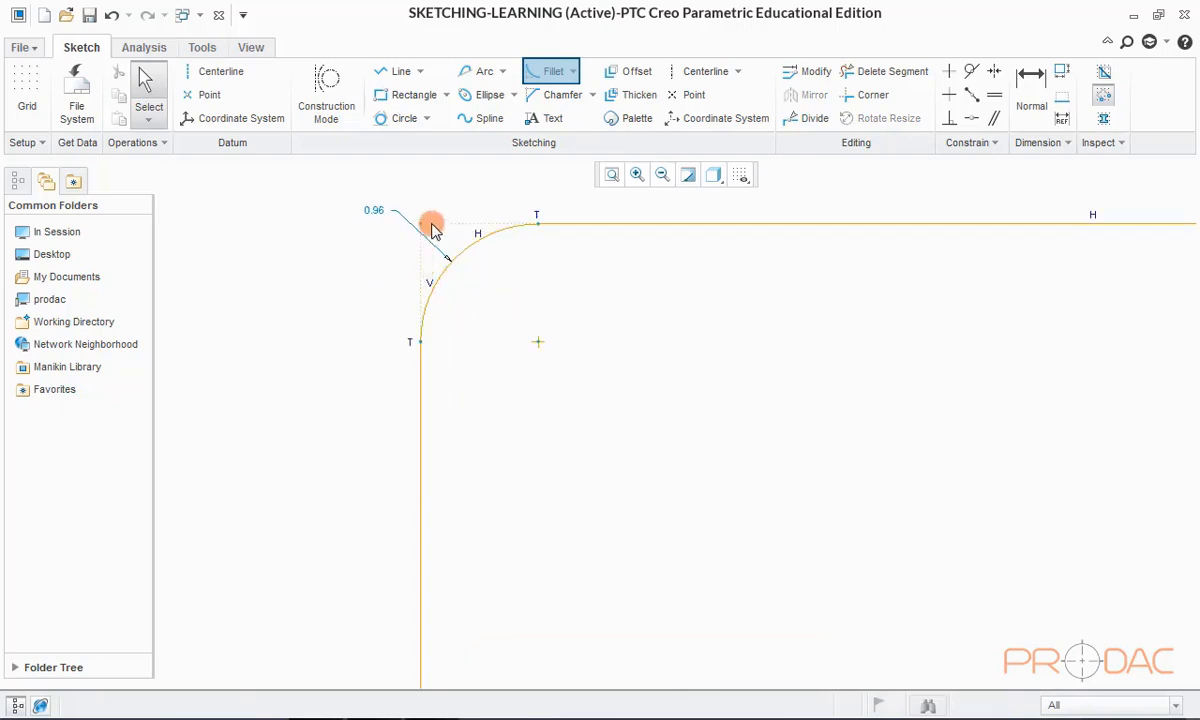
{"action": "scroll", "coordinate": [399, 263], "scroll_direction": "down", "scroll_amount": 3}
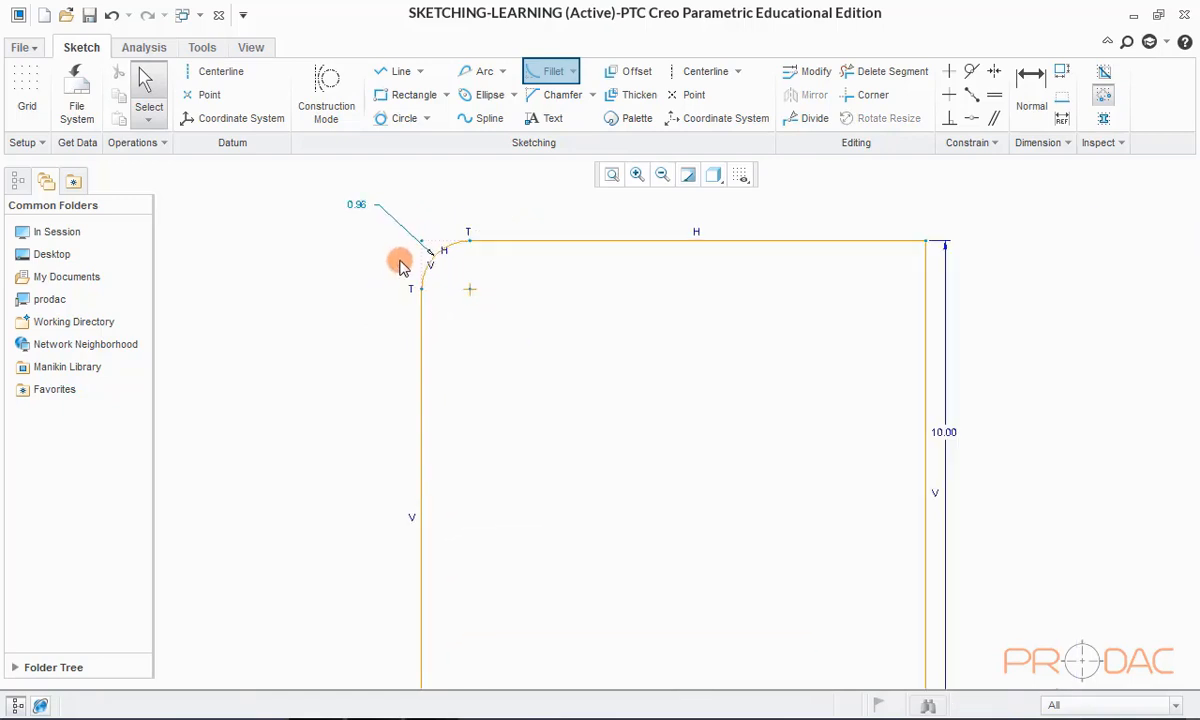
Step: Add a Circular Trim fillet with a radius of about 0.73 to the square's upper-right corner and inspect the trimmed corner
{"action": "left_click", "coordinate": [574, 72]}
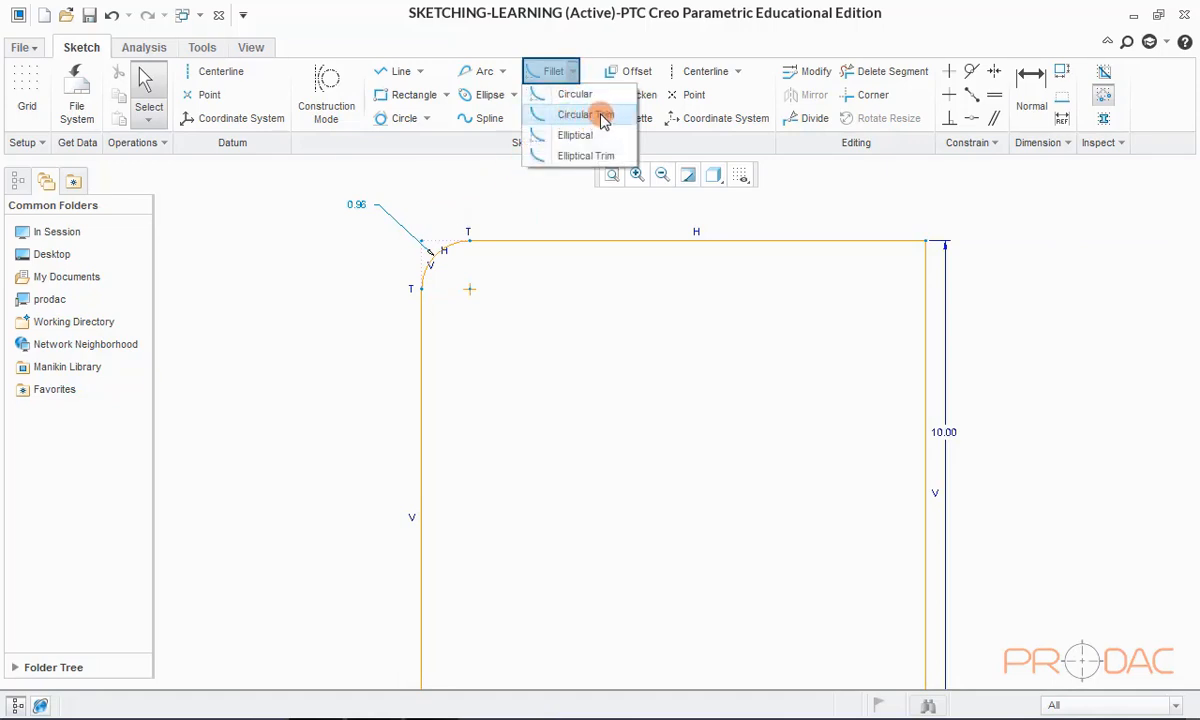
{"action": "left_click", "coordinate": [602, 117]}
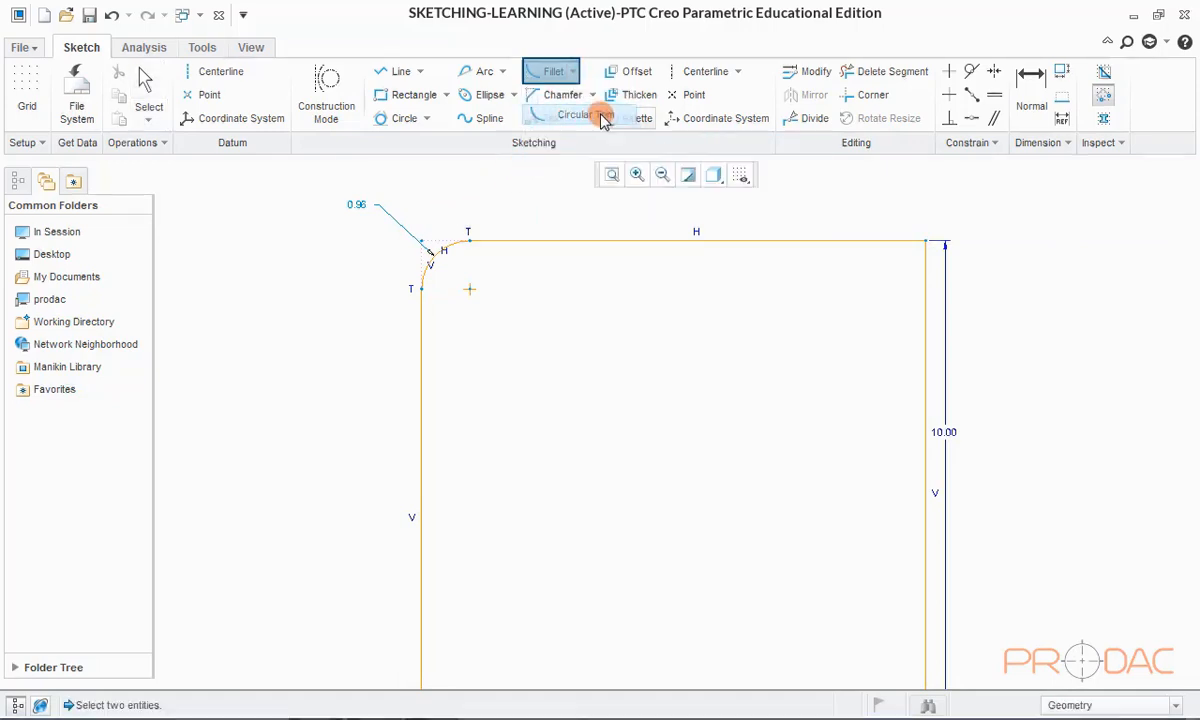
{"action": "left_click", "coordinate": [893, 242]}
{"action": "left_click", "coordinate": [925, 268]}
{"action": "middle_click", "coordinate": [950, 272]}
{"action": "scroll", "coordinate": [945, 255], "scroll_direction": "up", "scroll_amount": 4}
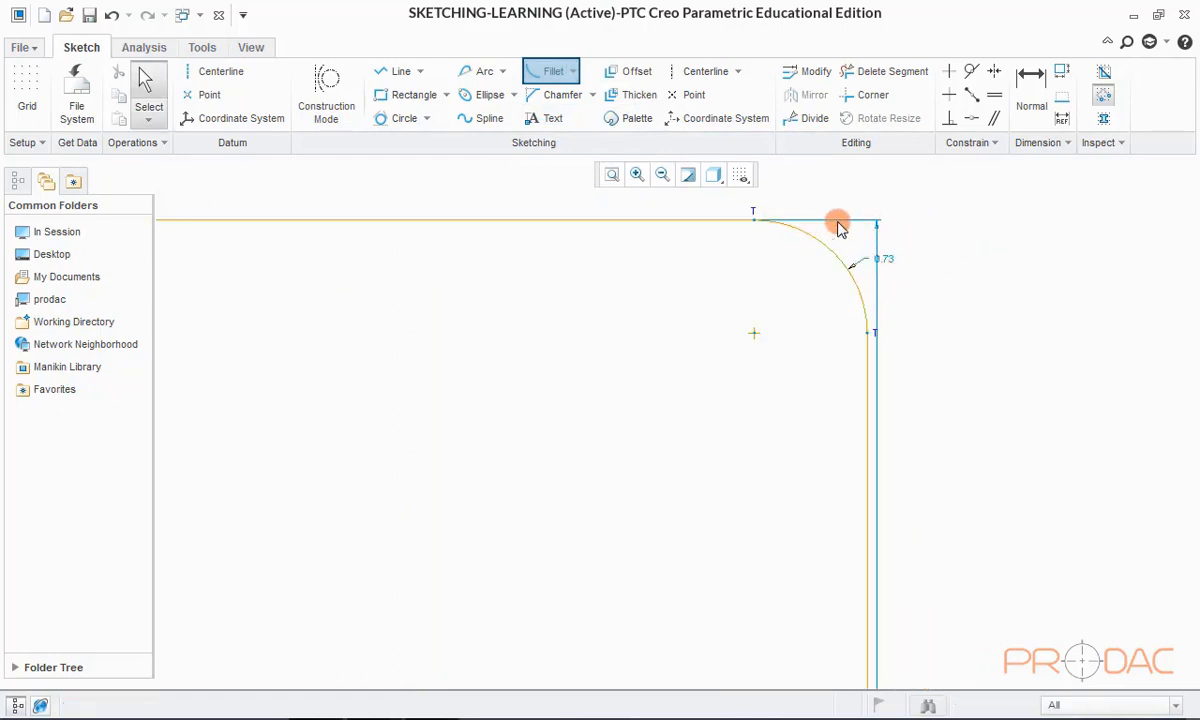
{"action": "scroll", "coordinate": [905, 252], "scroll_direction": "down", "scroll_amount": 3}
{"action": "scroll", "coordinate": [900, 250], "scroll_direction": "down", "scroll_amount": 3}
{"action": "scroll", "coordinate": [525, 370], "scroll_direction": "down", "scroll_amount": 2}
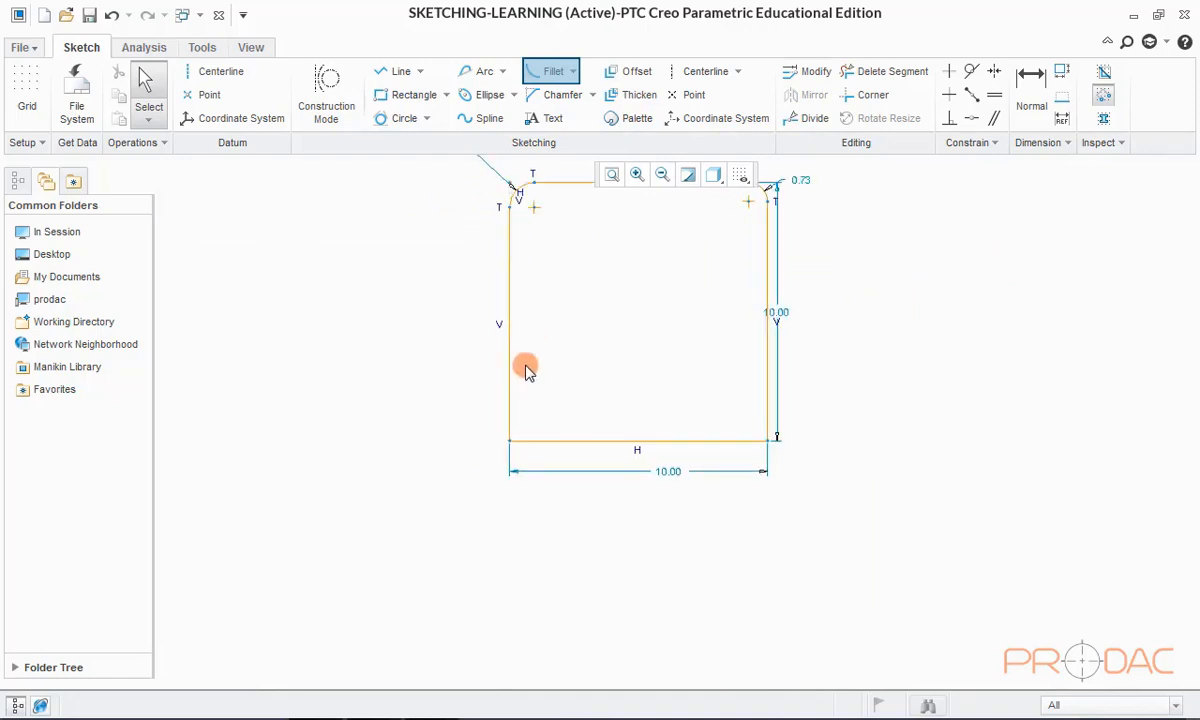
Step: Add an Elliptical fillet about 1.04 wide and 2.44 high to the square's lower-left corner and inspect its construction lines
{"action": "scroll", "coordinate": [522, 395], "scroll_direction": "up", "scroll_amount": 4}
{"action": "left_click", "coordinate": [571, 73]}
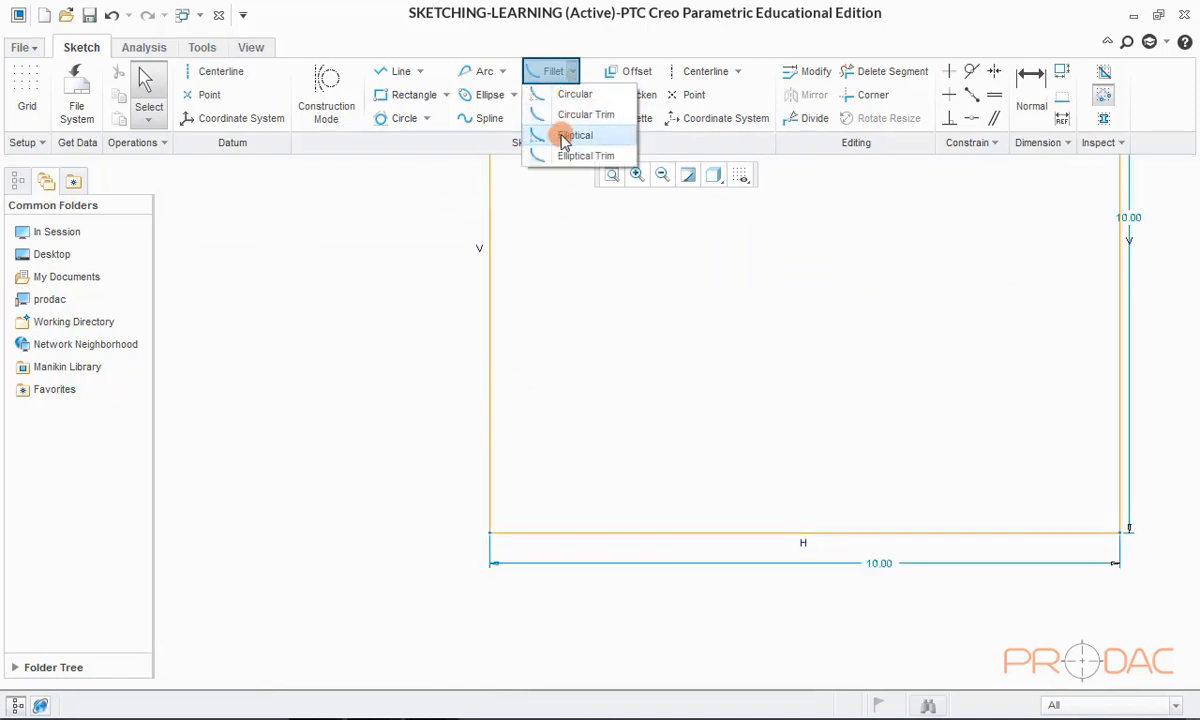
{"action": "left_click", "coordinate": [570, 136]}
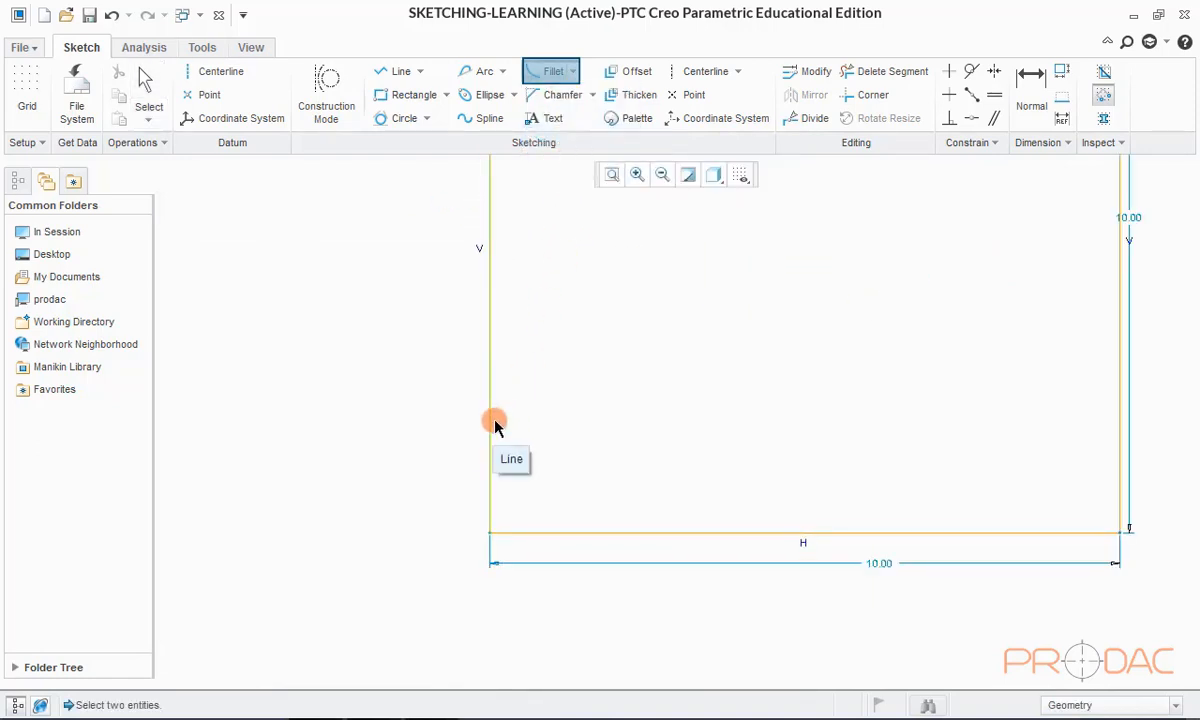
{"action": "left_click", "coordinate": [490, 385]}
{"action": "left_click", "coordinate": [553, 532]}
{"action": "scroll", "coordinate": [553, 532], "scroll_direction": "up", "scroll_amount": 2}
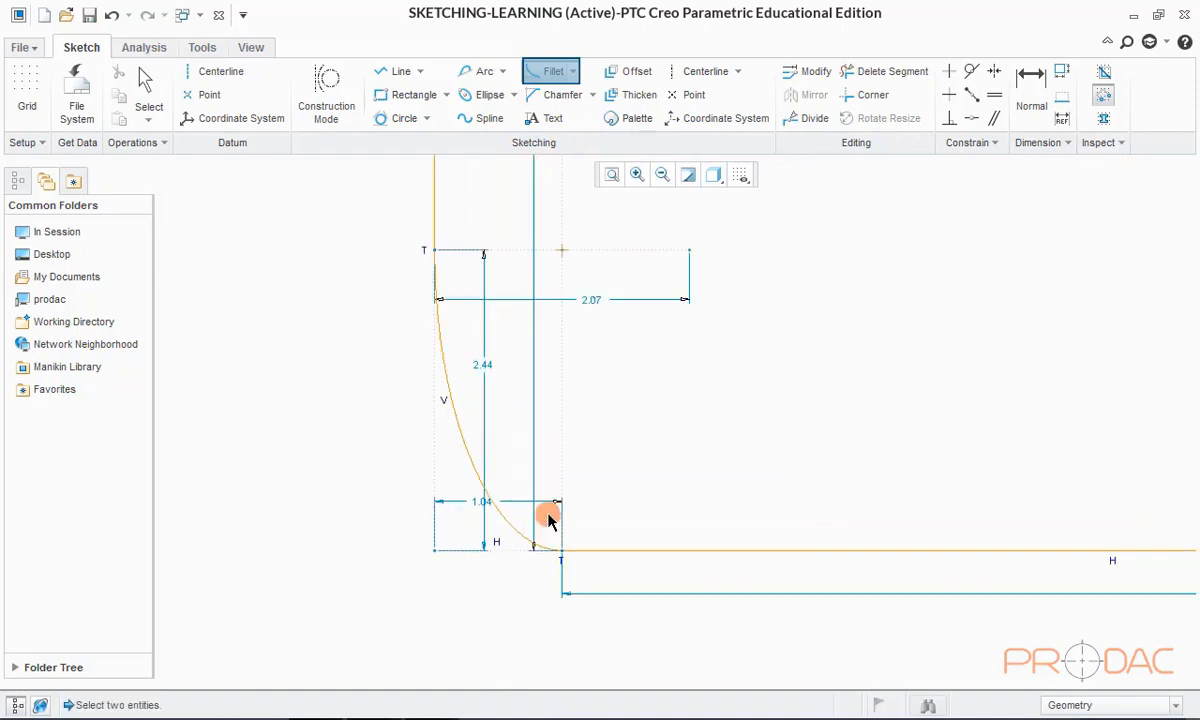
{"action": "scroll", "coordinate": [440, 431], "scroll_direction": "down", "scroll_amount": 1}
{"action": "scroll", "coordinate": [440, 370], "scroll_direction": "up", "scroll_amount": 1}
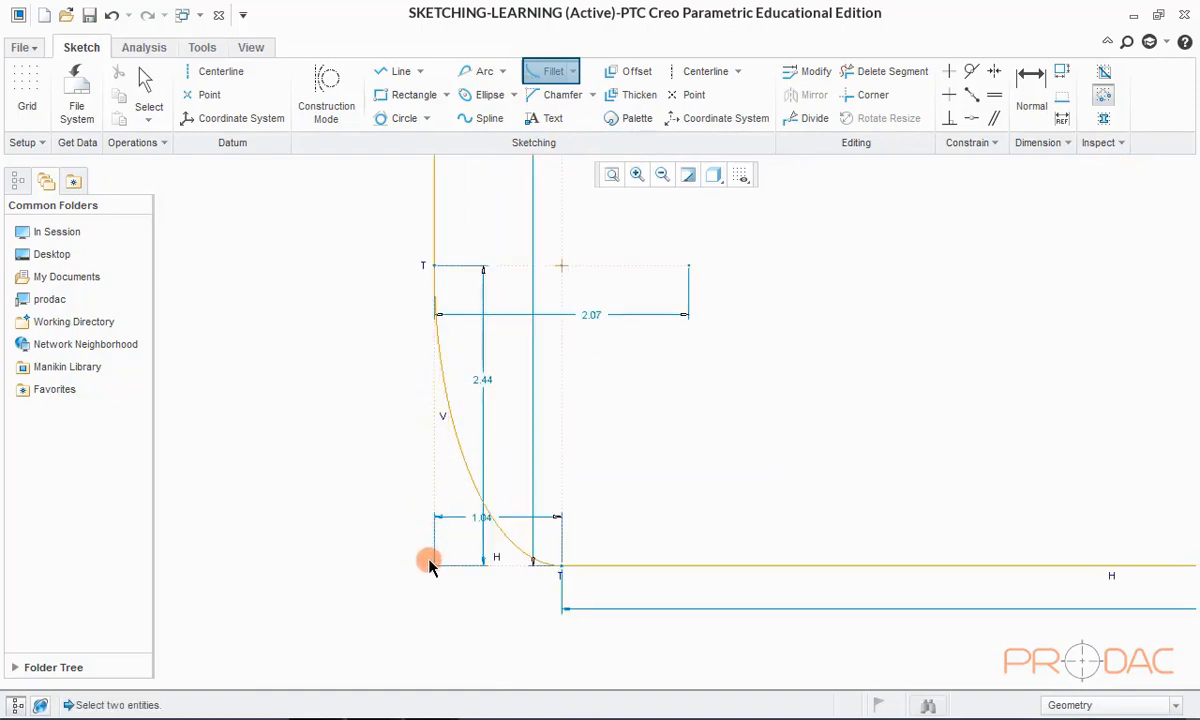
{"action": "scroll", "coordinate": [431, 485], "scroll_direction": "down", "scroll_amount": 5}
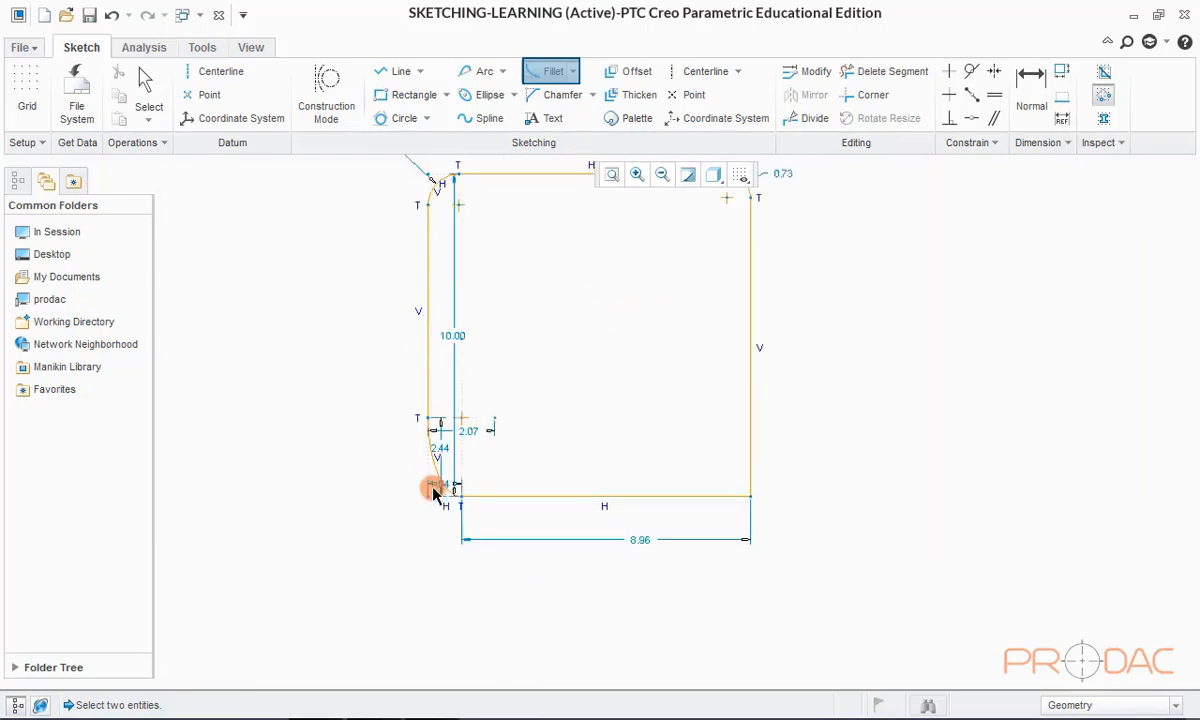
{"action": "scroll", "coordinate": [745, 485], "scroll_direction": "up", "scroll_amount": 2}
{"action": "scroll", "coordinate": [740, 440], "scroll_direction": "up", "scroll_amount": 1}
{"action": "middle_click", "coordinate": [755, 314]}
{"action": "scroll", "coordinate": [845, 330], "scroll_direction": "down", "scroll_amount": 2}
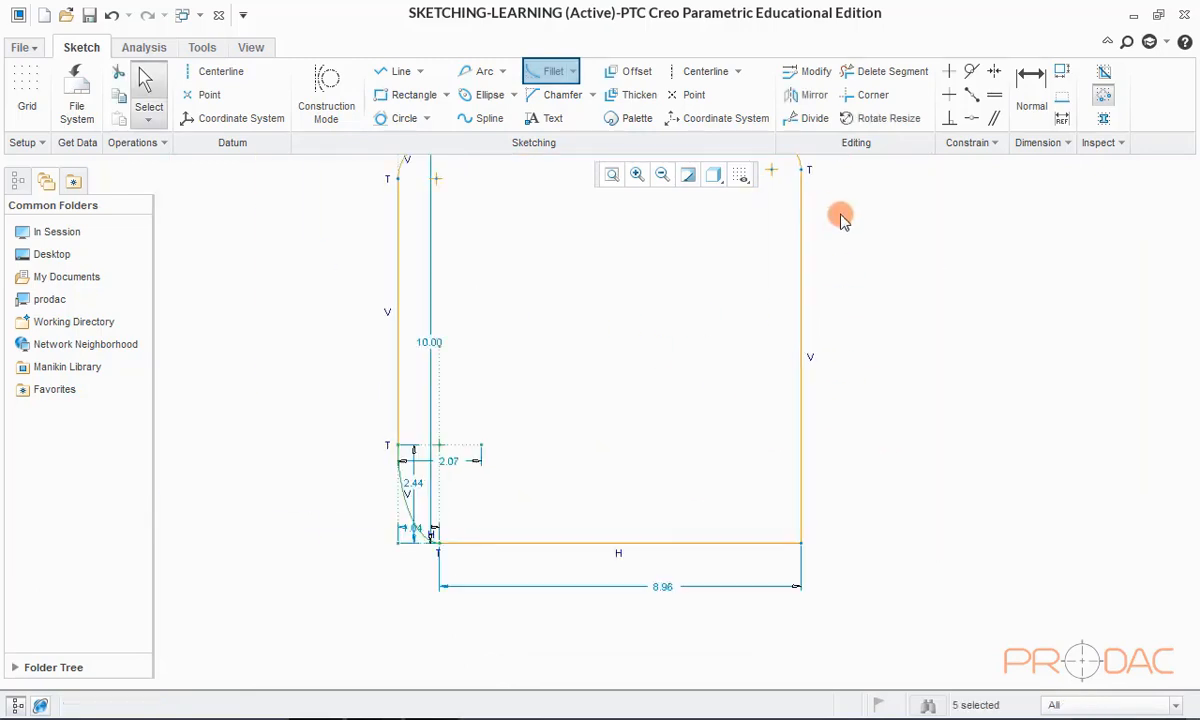
Step: Add an Elliptical Trim fillet with axes of about 2.58 and 4.86 to the square's lower-right corner
{"action": "left_click", "coordinate": [574, 76]}
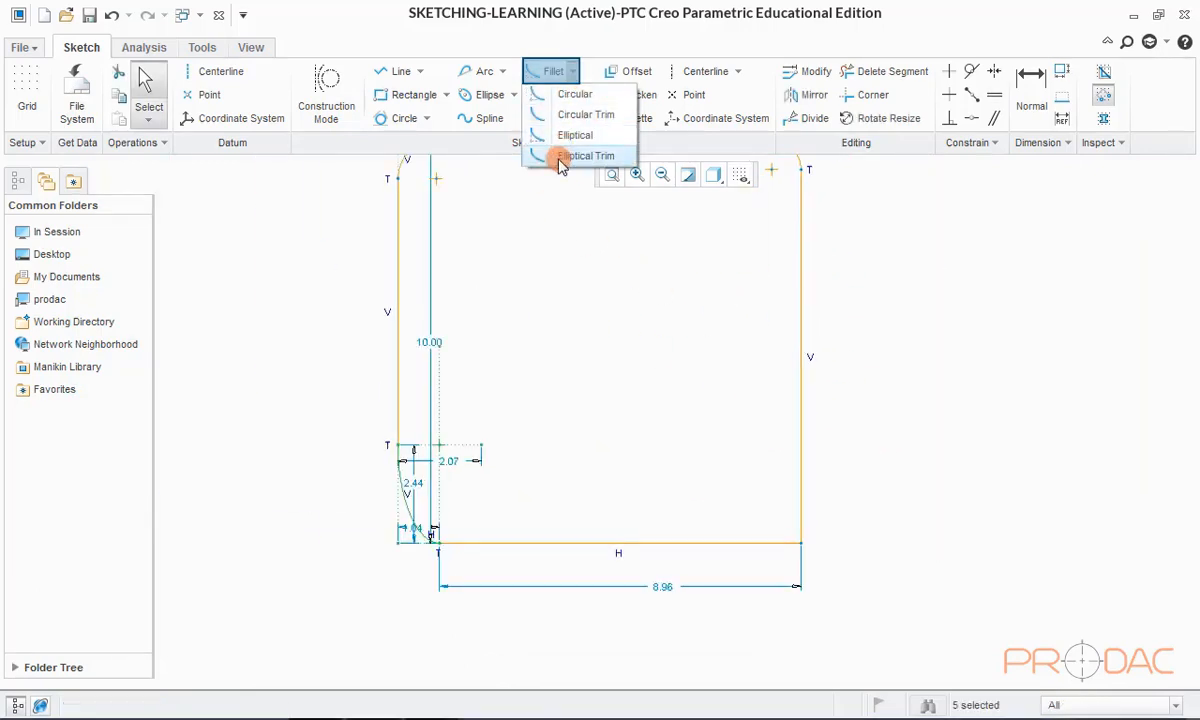
{"action": "left_click", "coordinate": [604, 157]}
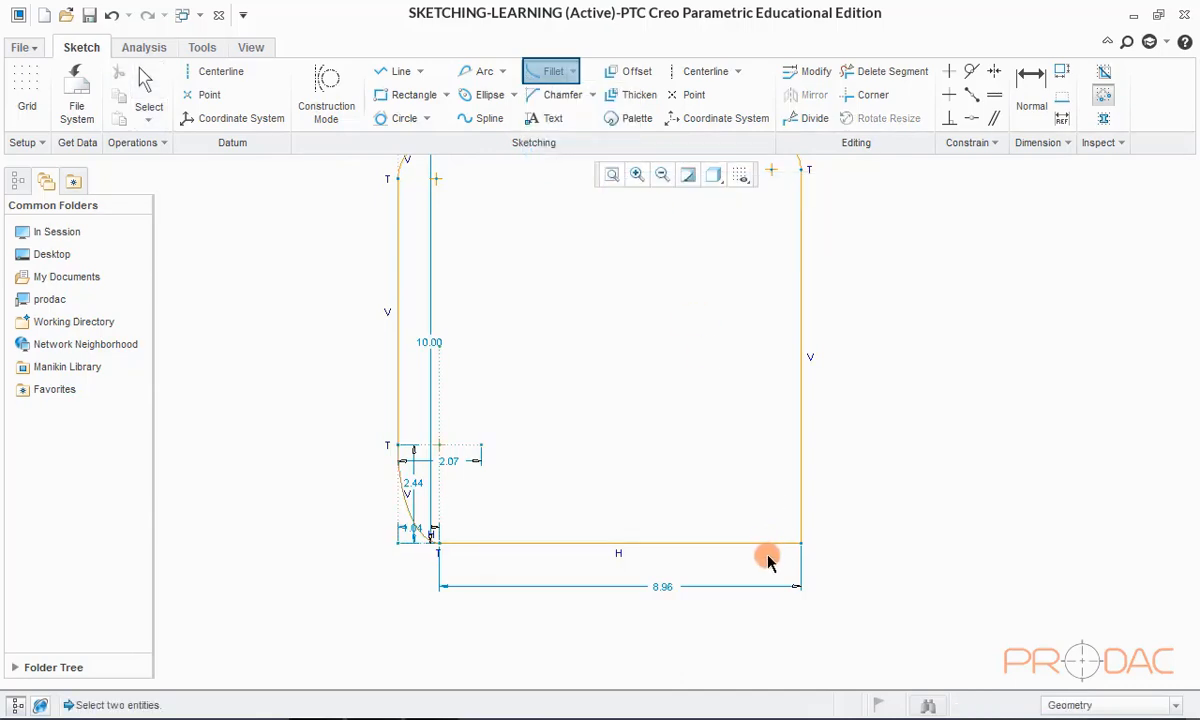
{"action": "left_click", "coordinate": [800, 450]}
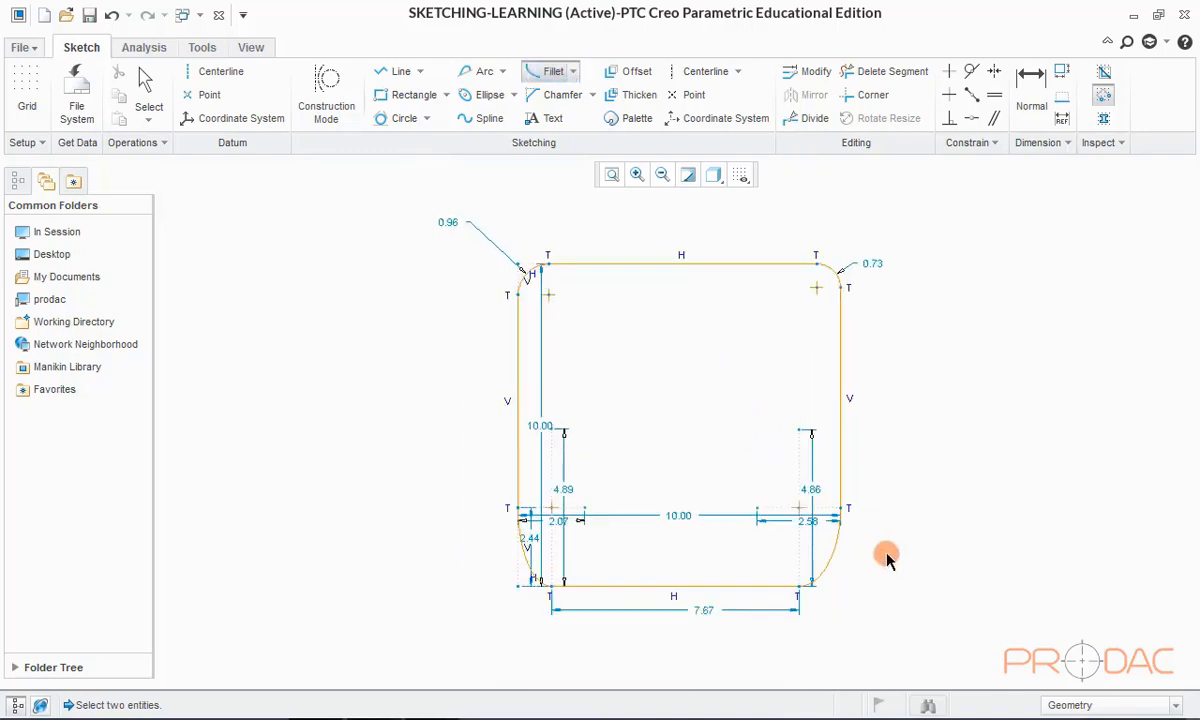
{"action": "middle_click", "coordinate": [460, 302]}
Step: Delete the whole filleted square and draw a corner rectangle about 7.70 wide and 6.68 high
{"action": "mouse_move", "coordinate": [388, 190]}
{"action": "left_mouse_down"}
{"action": "mouse_move", "coordinate": [809, 437]}
{"action": "mouse_move", "coordinate": [966, 660]}
{"action": "mouse_move", "coordinate": [982, 660]}
{"action": "left_mouse_up"}
{"action": "key", "text": "Delete"}
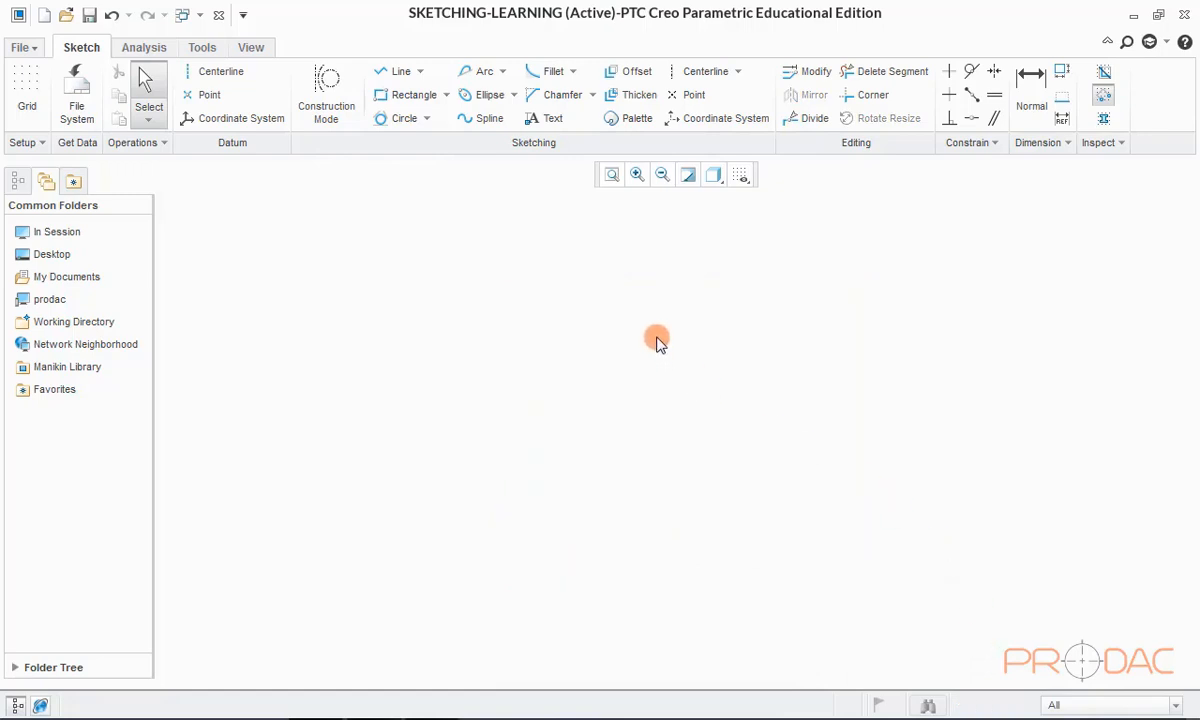
{"action": "left_click", "coordinate": [594, 96]}
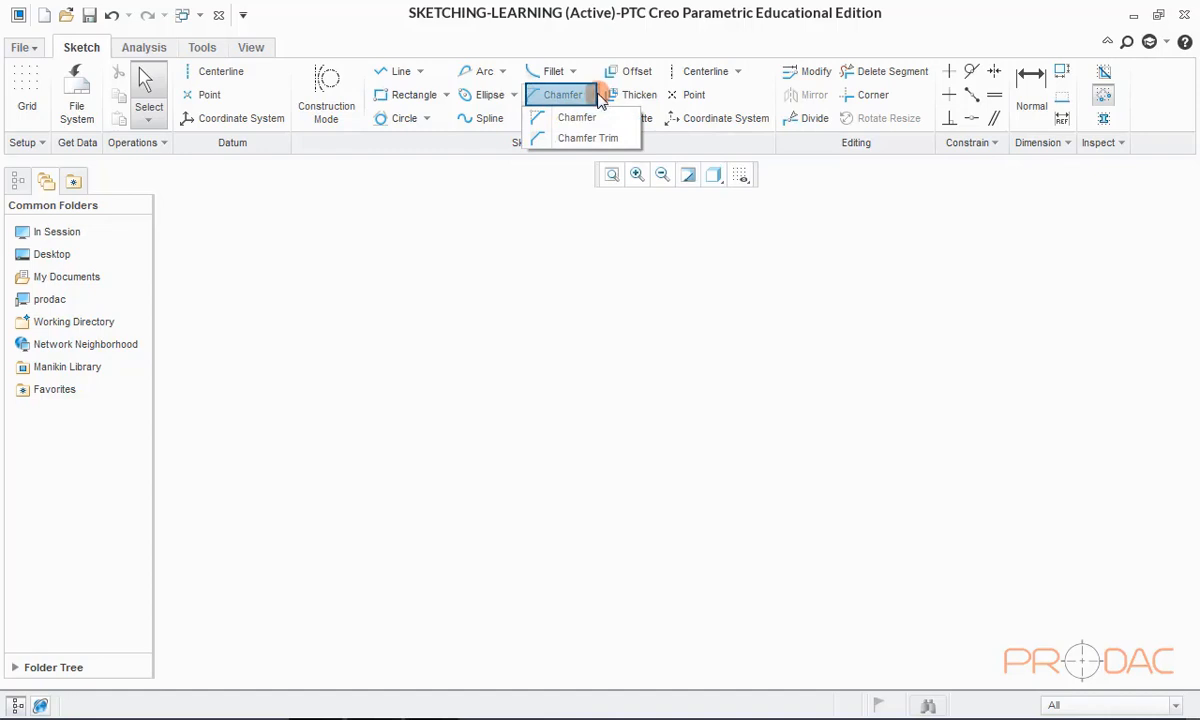
{"action": "left_click", "coordinate": [585, 138]}
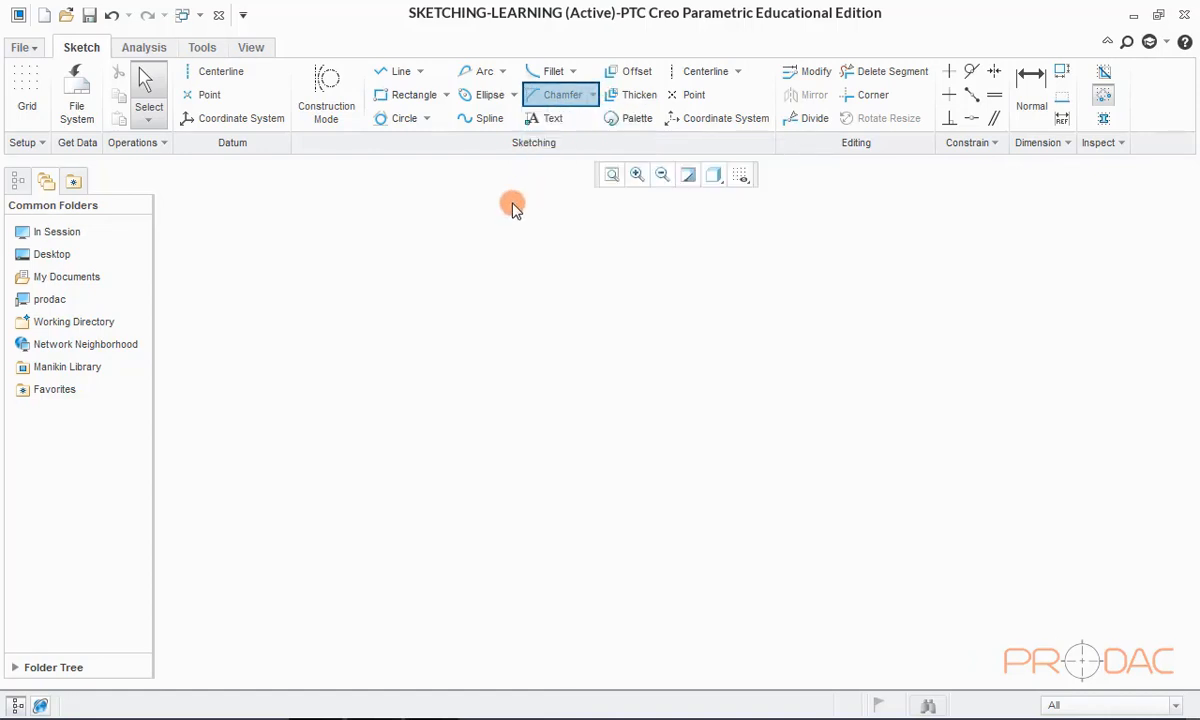
{"action": "left_click", "coordinate": [397, 97]}
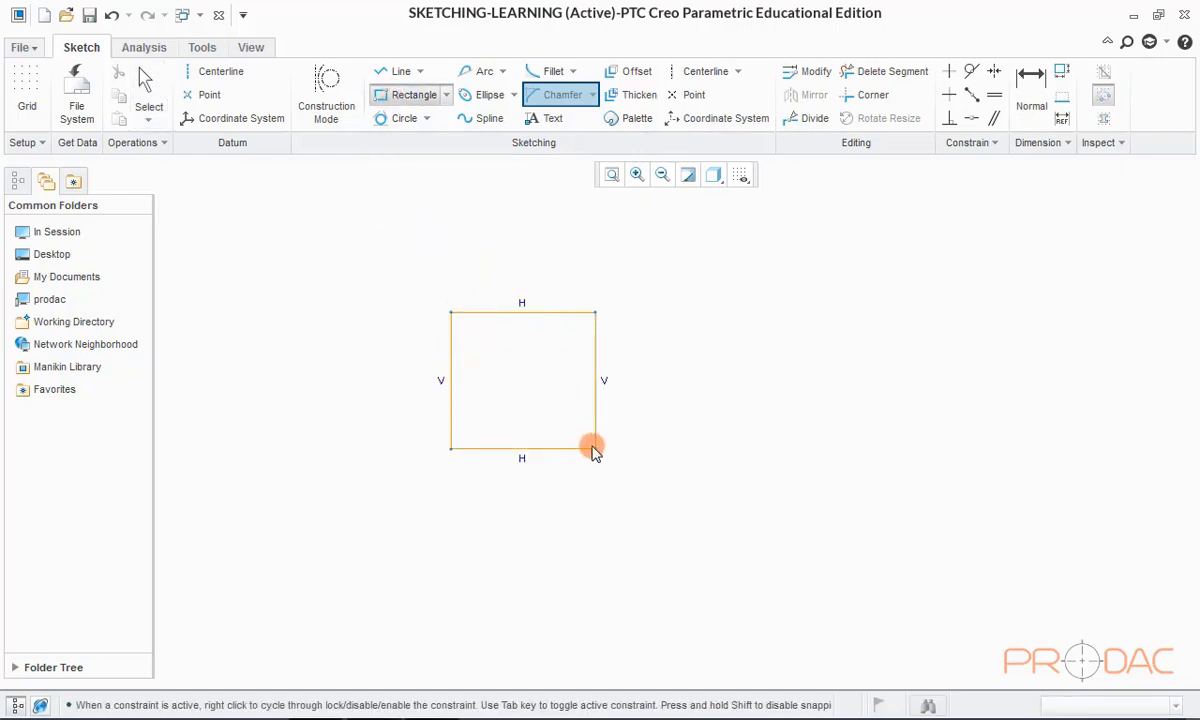
{"action": "left_click", "coordinate": [699, 527]}
{"action": "middle_click", "coordinate": [790, 440]}
{"action": "left_click", "coordinate": [815, 313]}
{"action": "scroll", "coordinate": [670, 327], "scroll_direction": "down", "scroll_amount": 3}
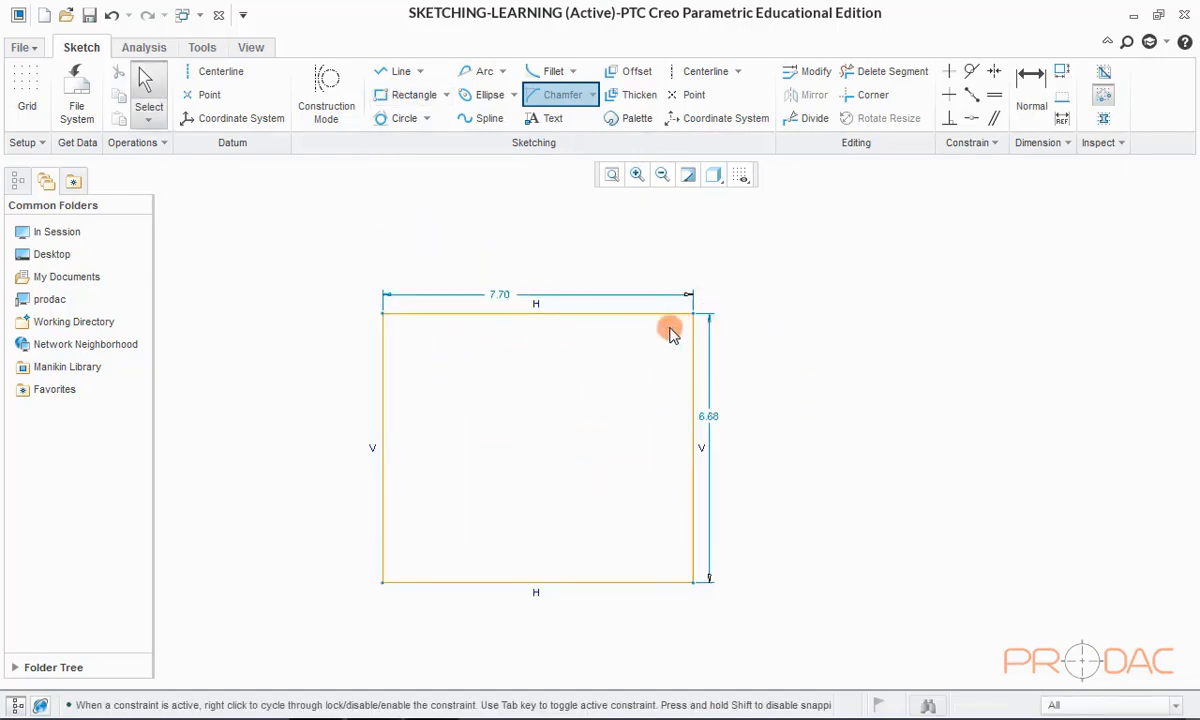
Step: Add a Chamfer of about 0.72 by 0.85 to the rectangle's upper-right corner and inspect its construction lines
{"action": "left_click", "coordinate": [594, 96]}
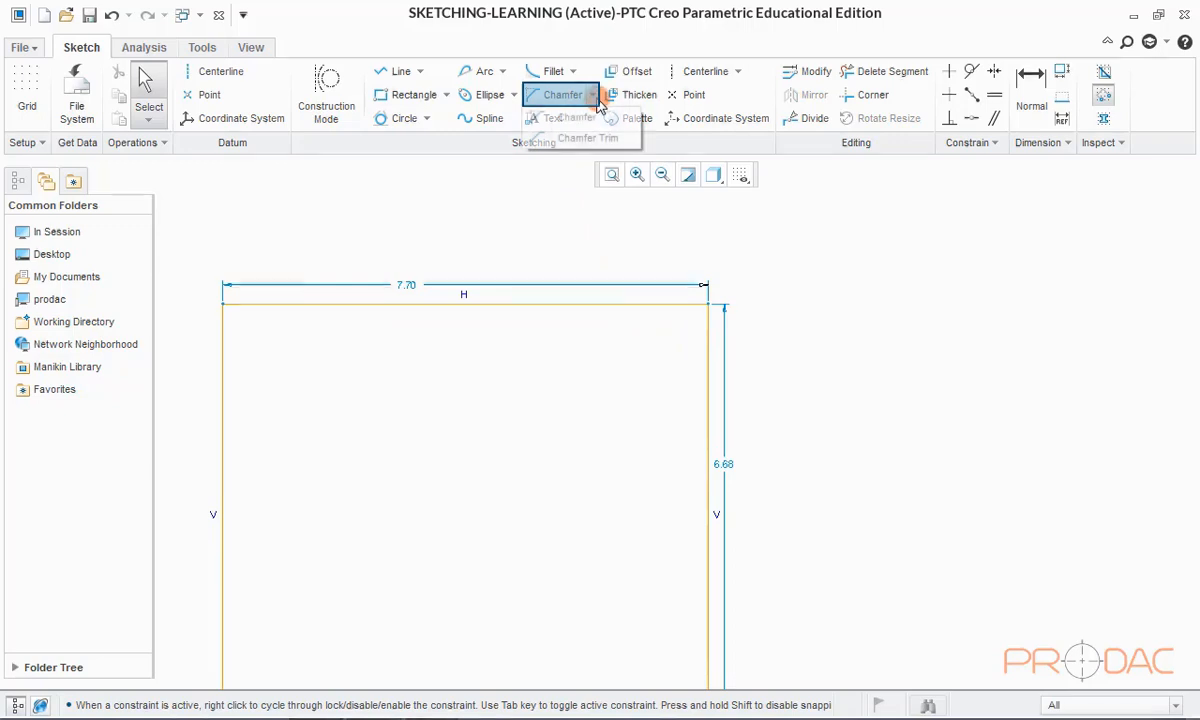
{"action": "left_click", "coordinate": [578, 118]}
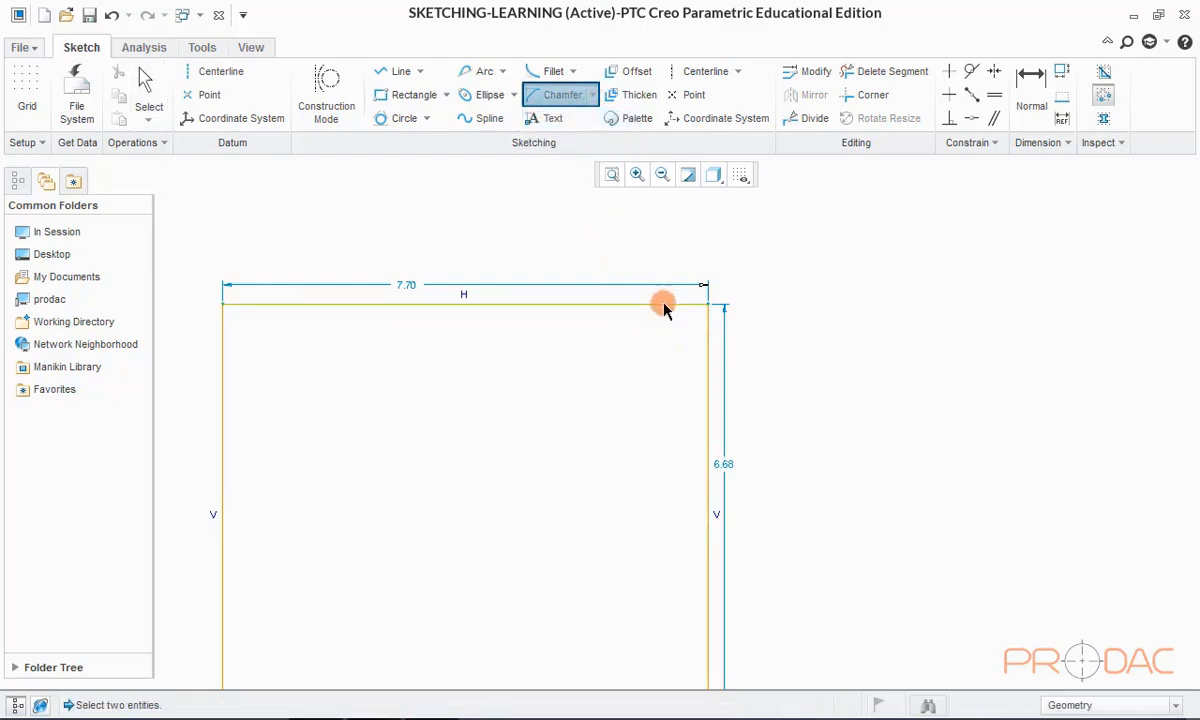
{"action": "left_click", "coordinate": [710, 362]}
{"action": "left_click", "coordinate": [690, 303]}
{"action": "scroll", "coordinate": [690, 320], "scroll_direction": "down", "scroll_amount": 3}
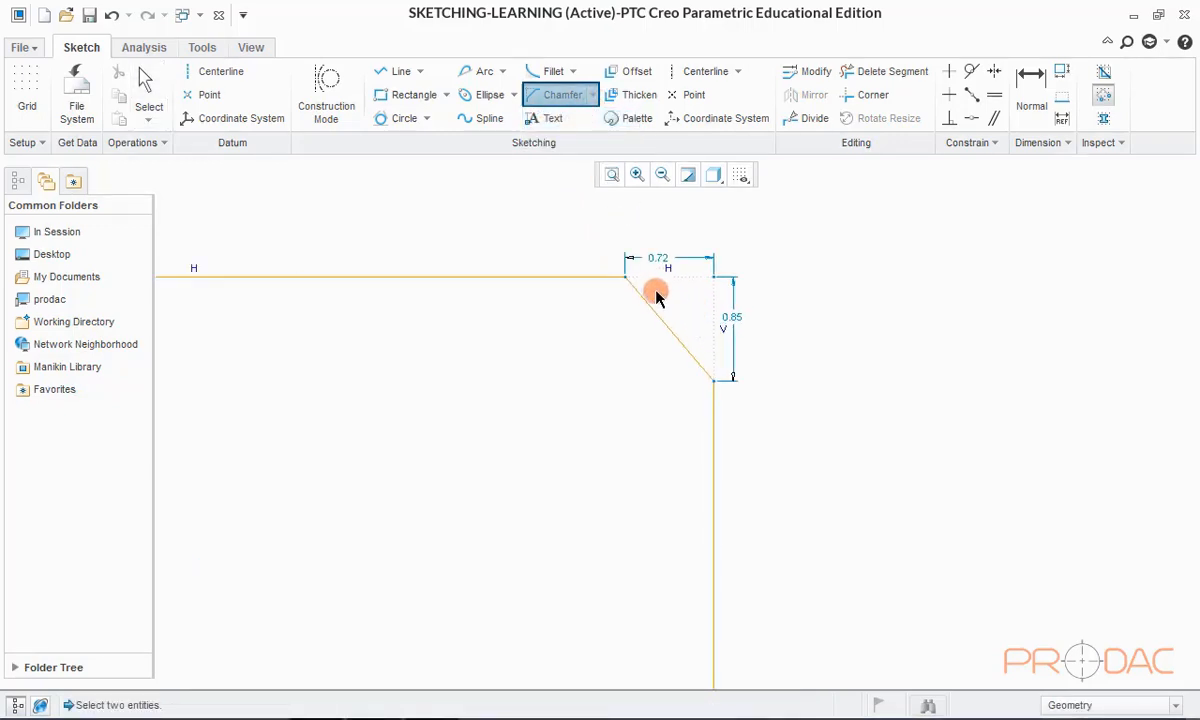
{"action": "middle_click", "coordinate": [826, 304]}
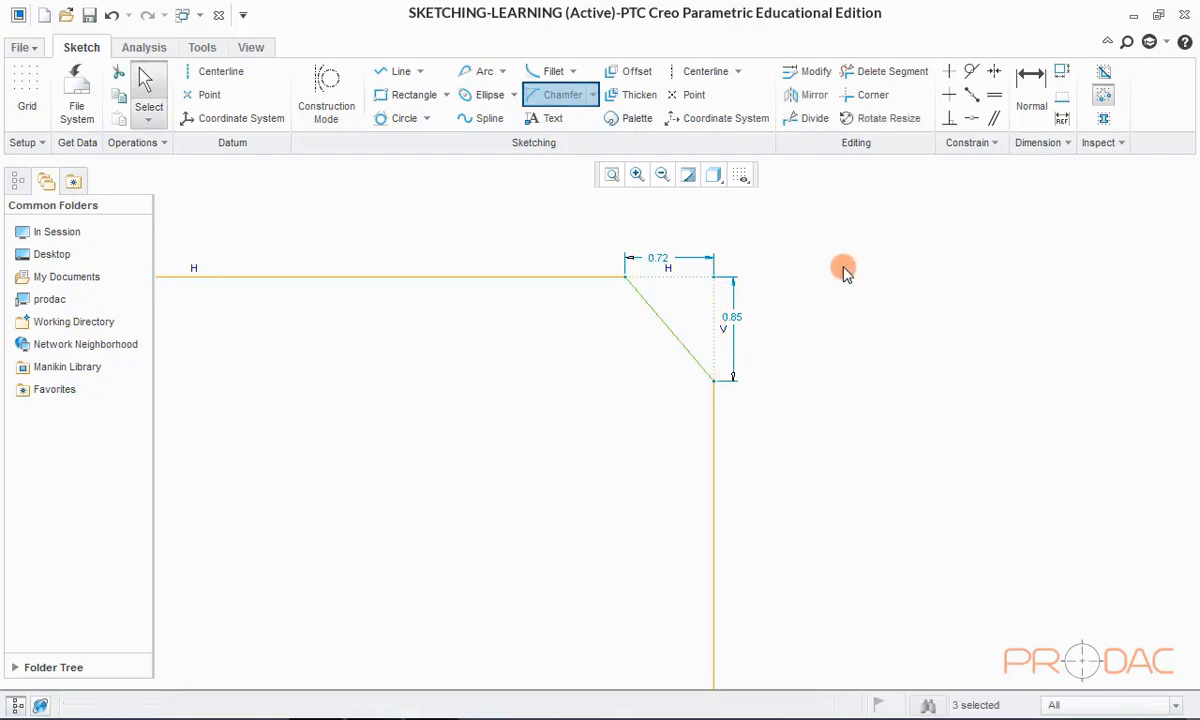
{"action": "left_click", "coordinate": [844, 268]}
{"action": "double_click", "coordinate": [665, 263]}
{"action": "key", "text": "Return"}
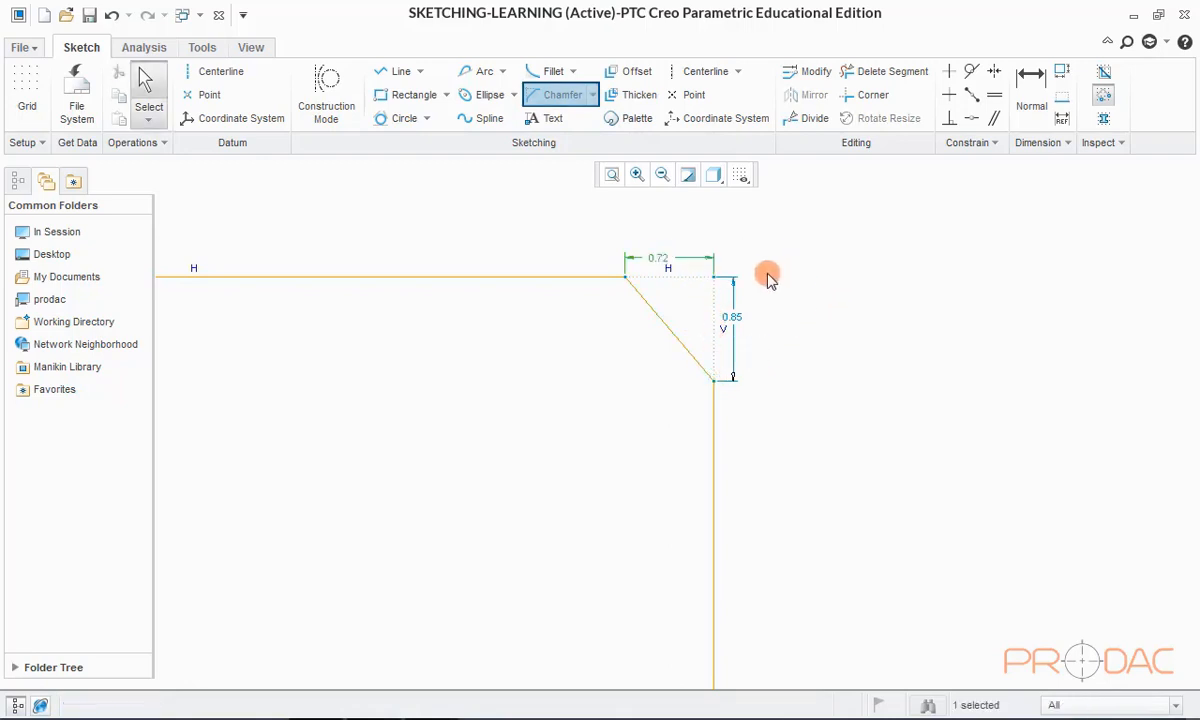
{"action": "scroll", "coordinate": [790, 310], "scroll_direction": "up", "scroll_amount": 3}
{"action": "scroll", "coordinate": [375, 310], "scroll_direction": "down", "scroll_amount": 3}
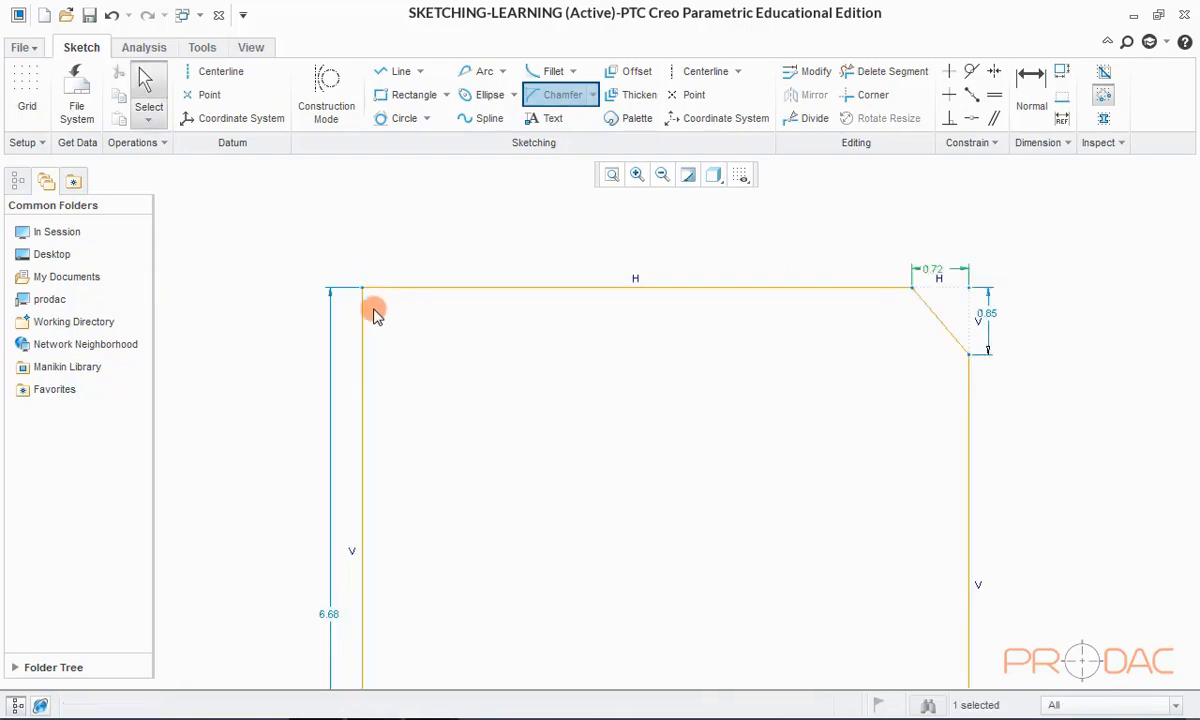
Step: Add a Chamfer Trim to the rectangle's upper-left corner, leaving about 6.49 of the top edge and 6.27 of the left edge, and inspect it
{"action": "left_click", "coordinate": [592, 94]}
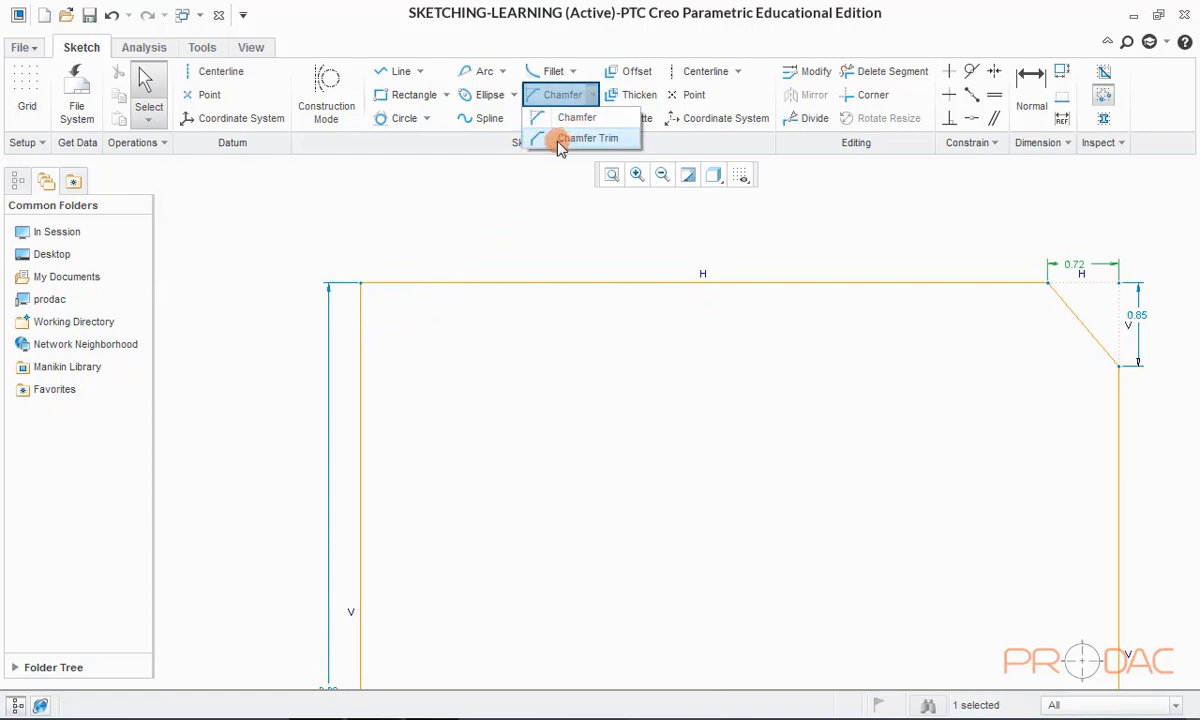
{"action": "left_click", "coordinate": [600, 138]}
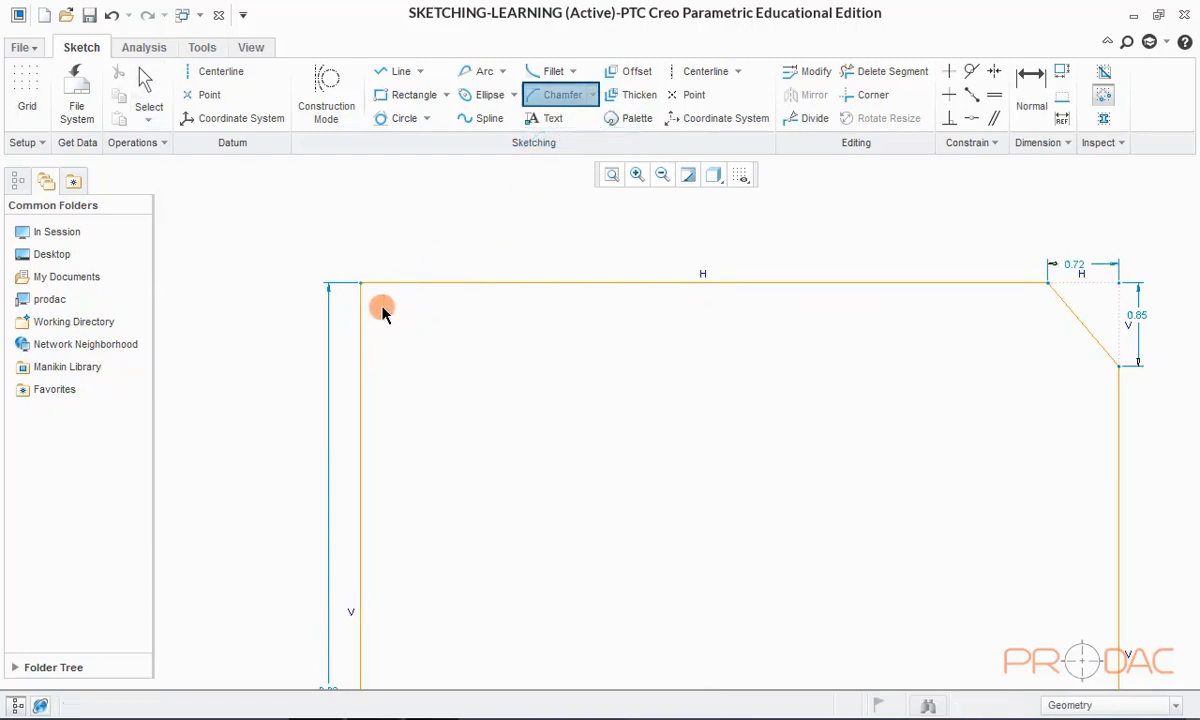
{"action": "left_click", "coordinate": [410, 283]}
{"action": "middle_click", "coordinate": [470, 262]}
{"action": "scroll", "coordinate": [547, 271], "scroll_direction": "up", "scroll_amount": 4}
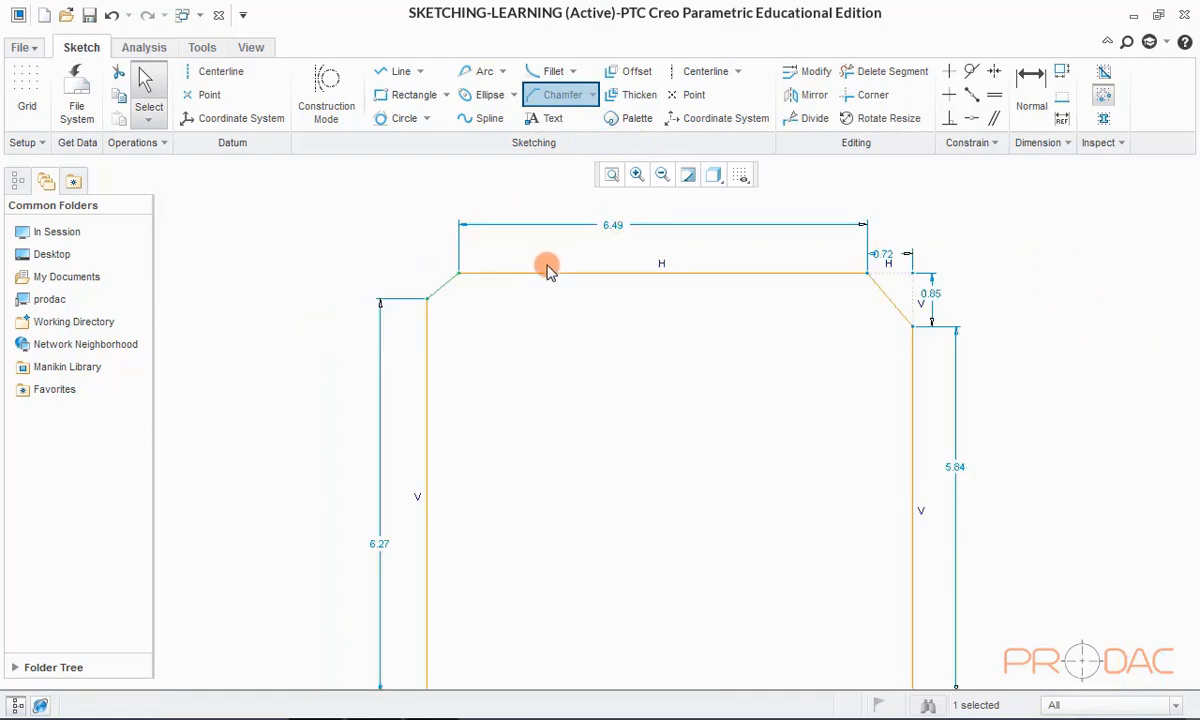
{"action": "scroll", "coordinate": [515, 270], "scroll_direction": "down", "scroll_amount": 1}
{"action": "scroll", "coordinate": [490, 264], "scroll_direction": "up", "scroll_amount": 1}
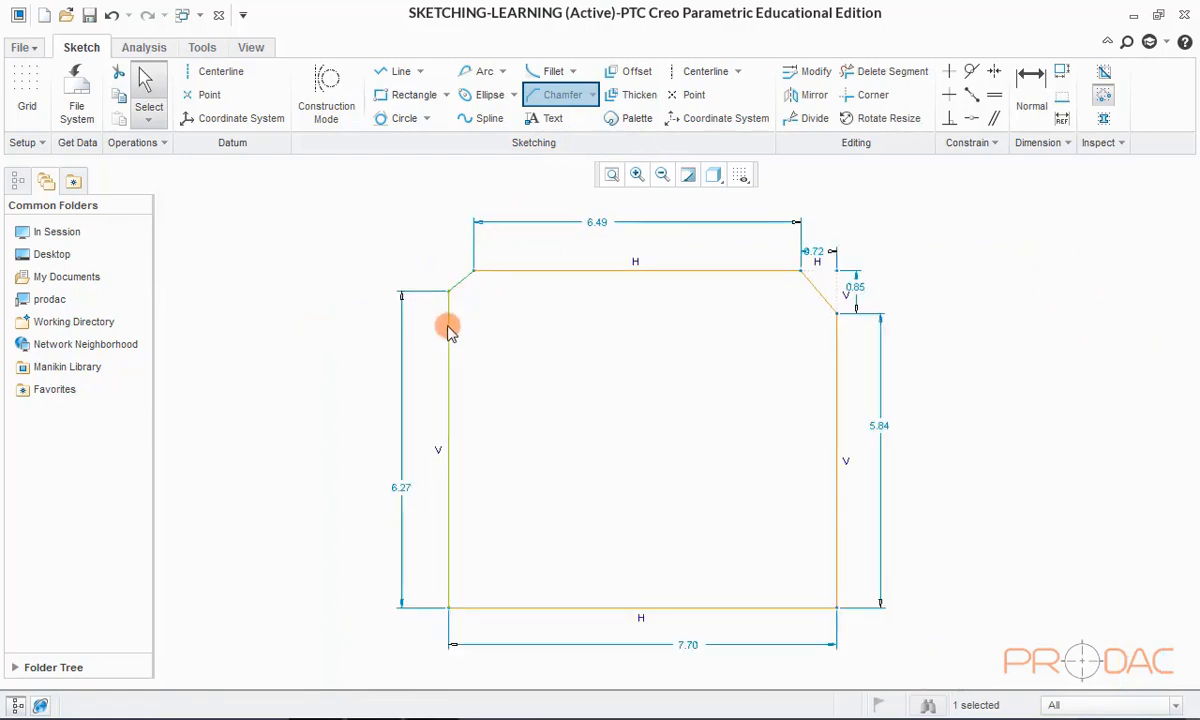
{"action": "left_click", "coordinate": [920, 248]}
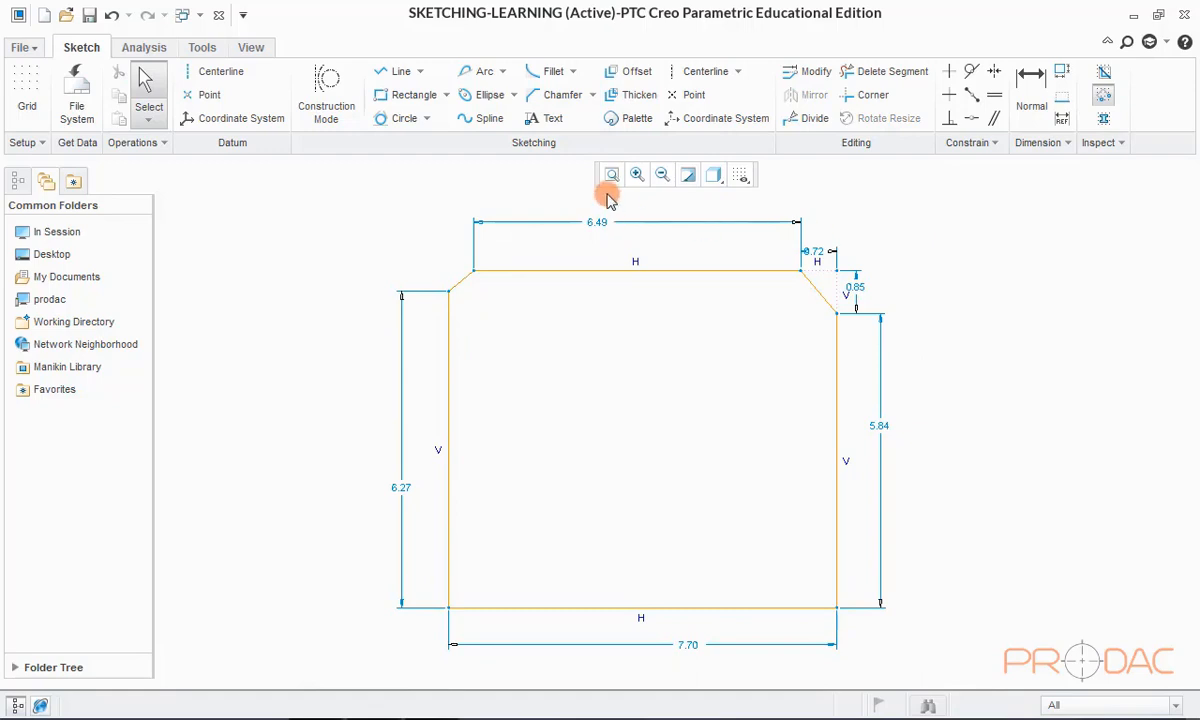
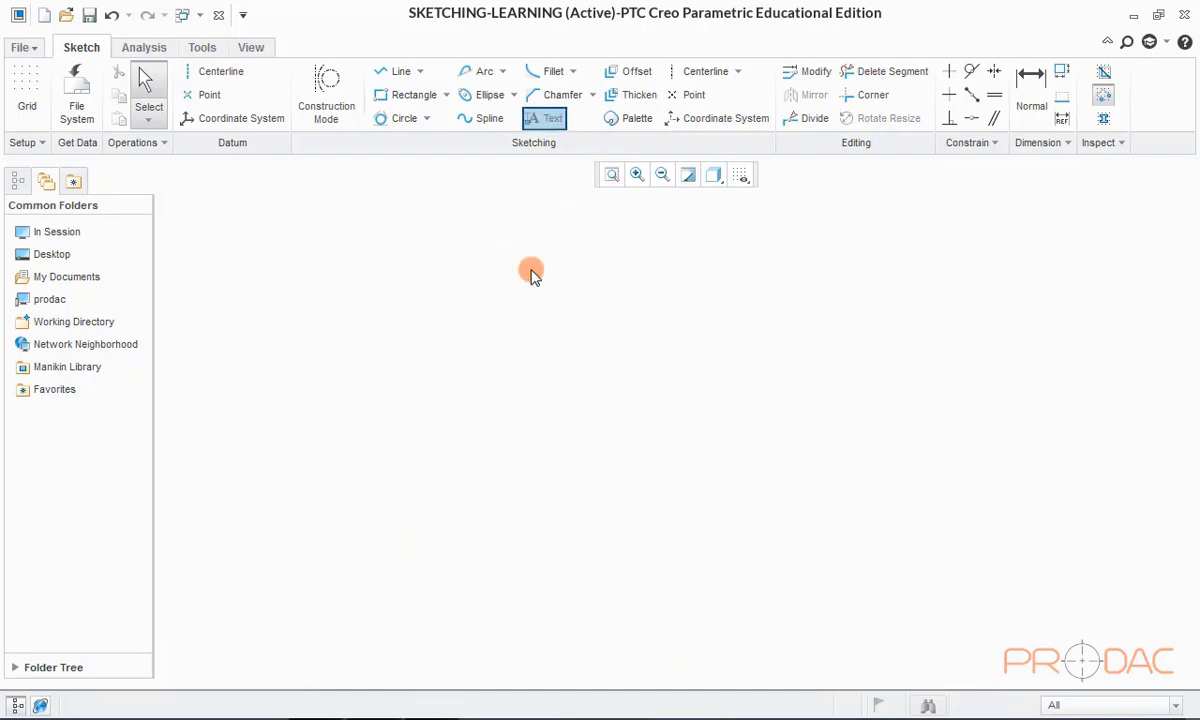
Step: Place a Text entity on a vertical height line about 1.93 long and enter PRODAC as its text line
{"action": "left_click", "coordinate": [557, 120]}
{"action": "left_click", "coordinate": [444, 467]}
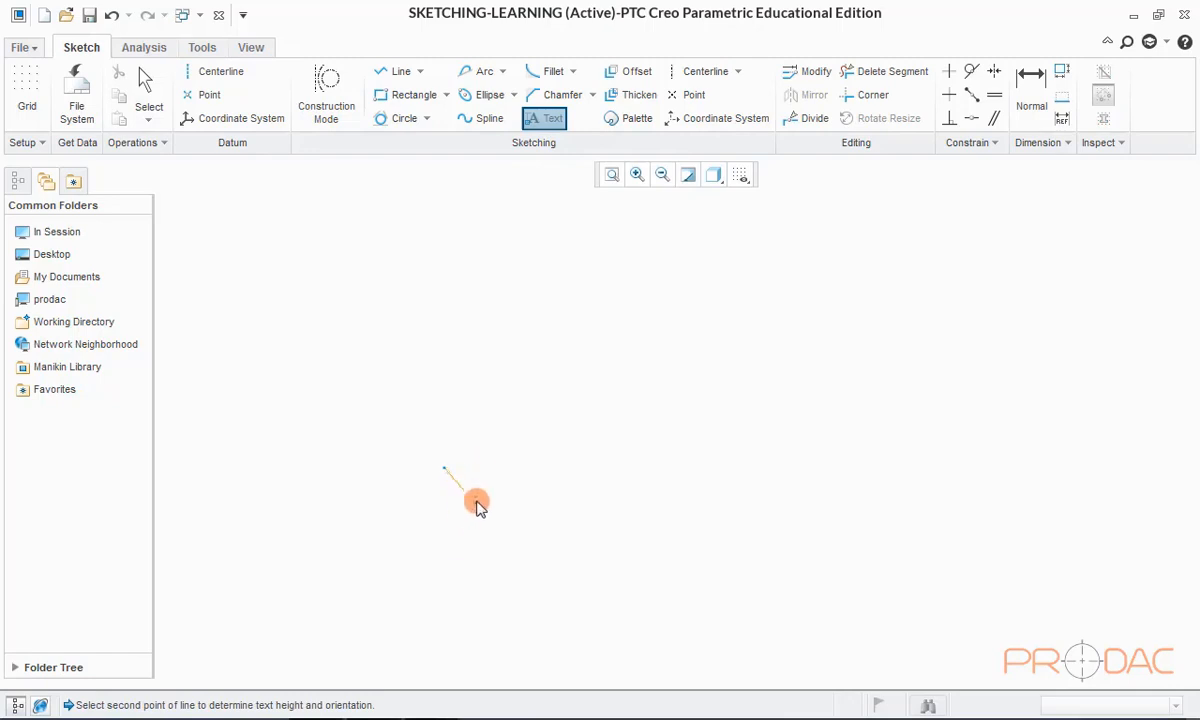
{"action": "left_click", "coordinate": [446, 566]}
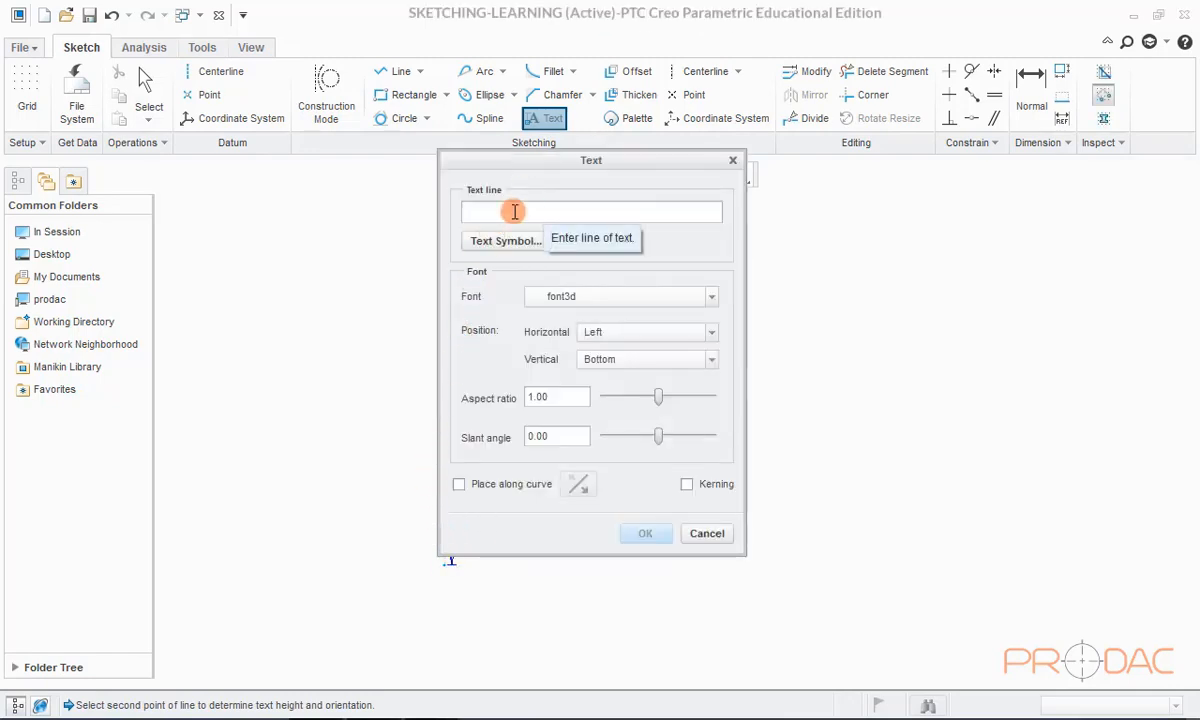
{"action": "type", "text": "PR"}
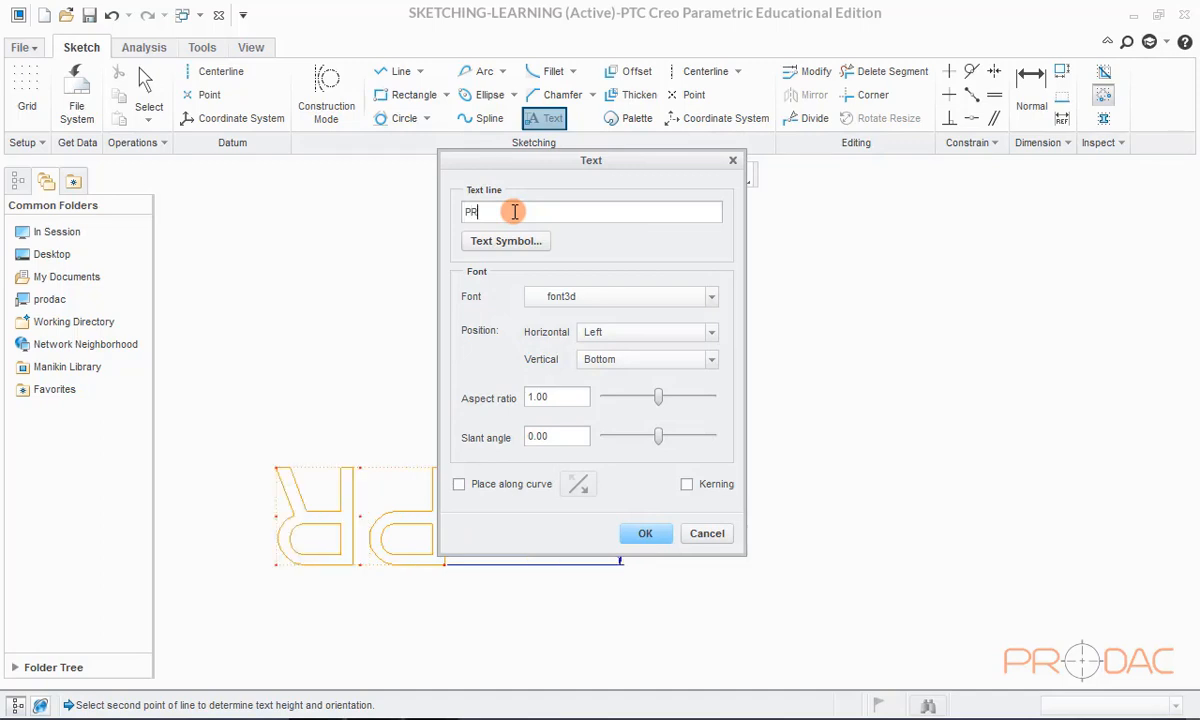
{"action": "type", "text": "ODAC"}
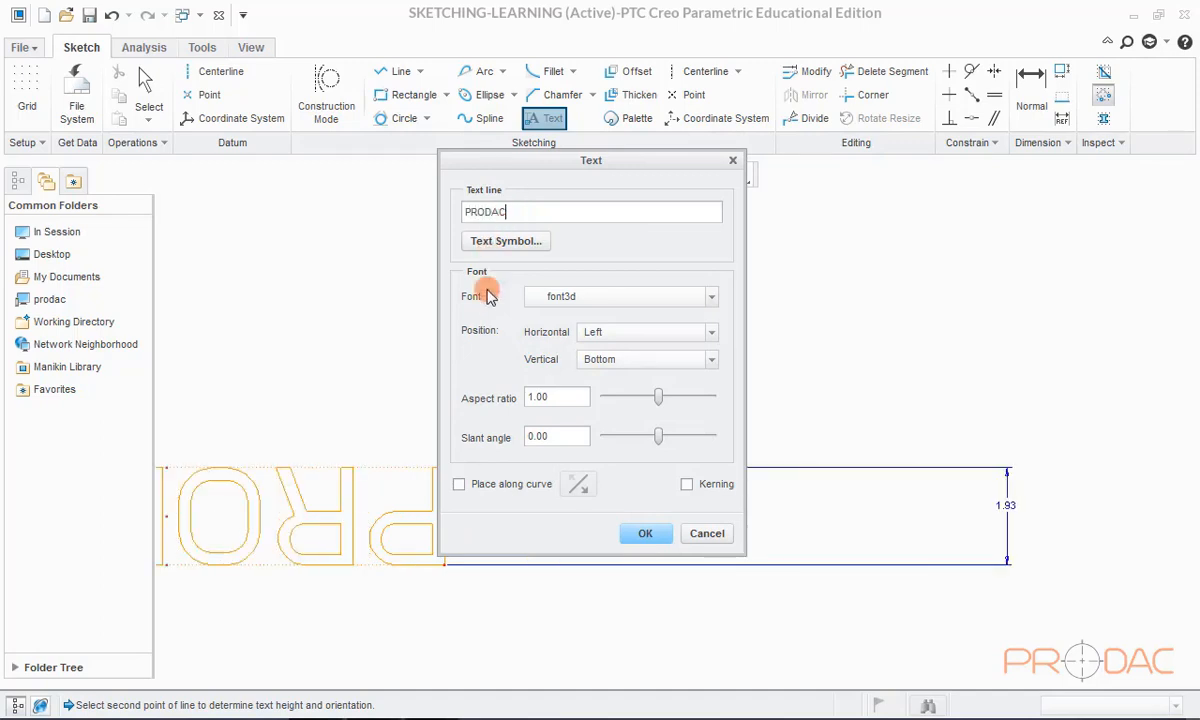
Step: Try the leroy and font typefaces on the PRODAC text and set its font to font_hebrew
{"action": "left_click", "coordinate": [585, 300]}
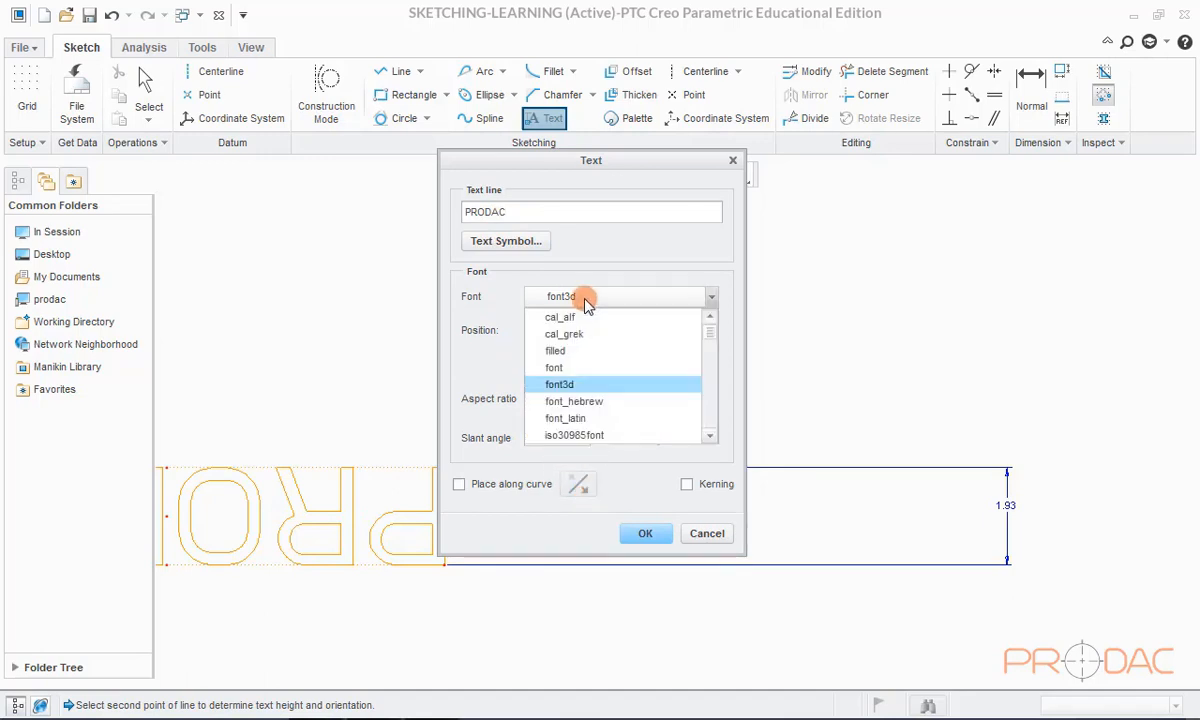
{"action": "scroll", "coordinate": [597, 392], "scroll_direction": "down", "scroll_amount": 1}
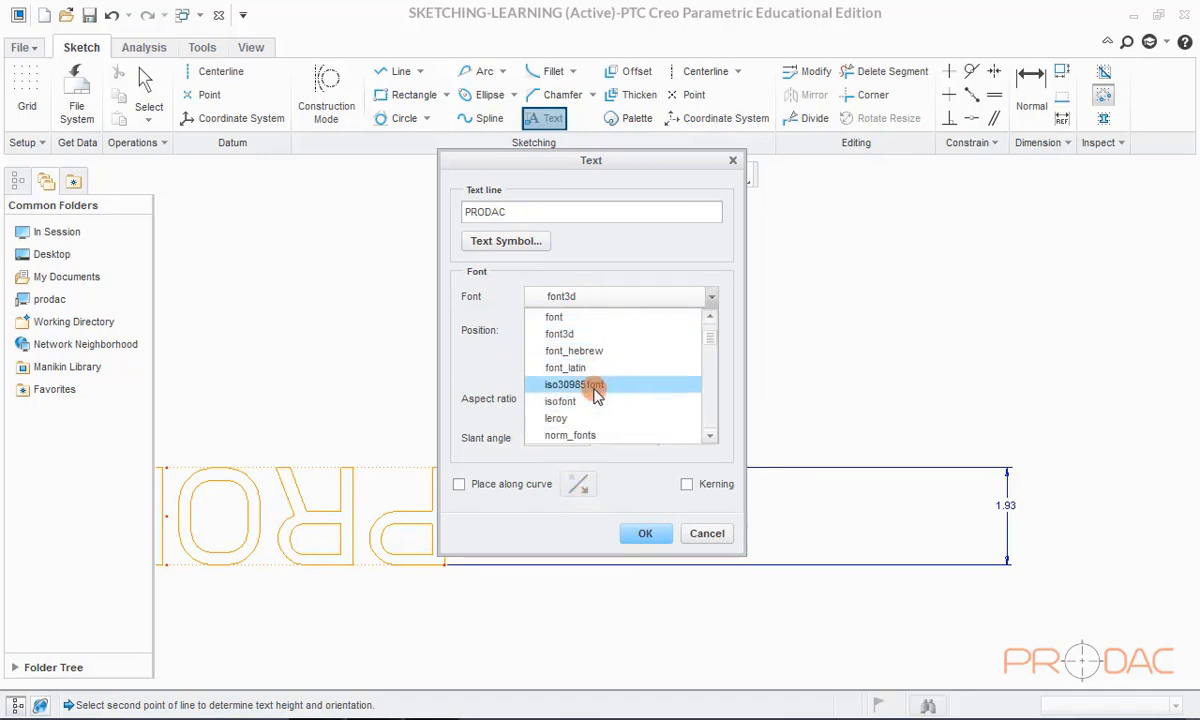
{"action": "left_click", "coordinate": [588, 414]}
{"action": "left_click", "coordinate": [590, 297]}
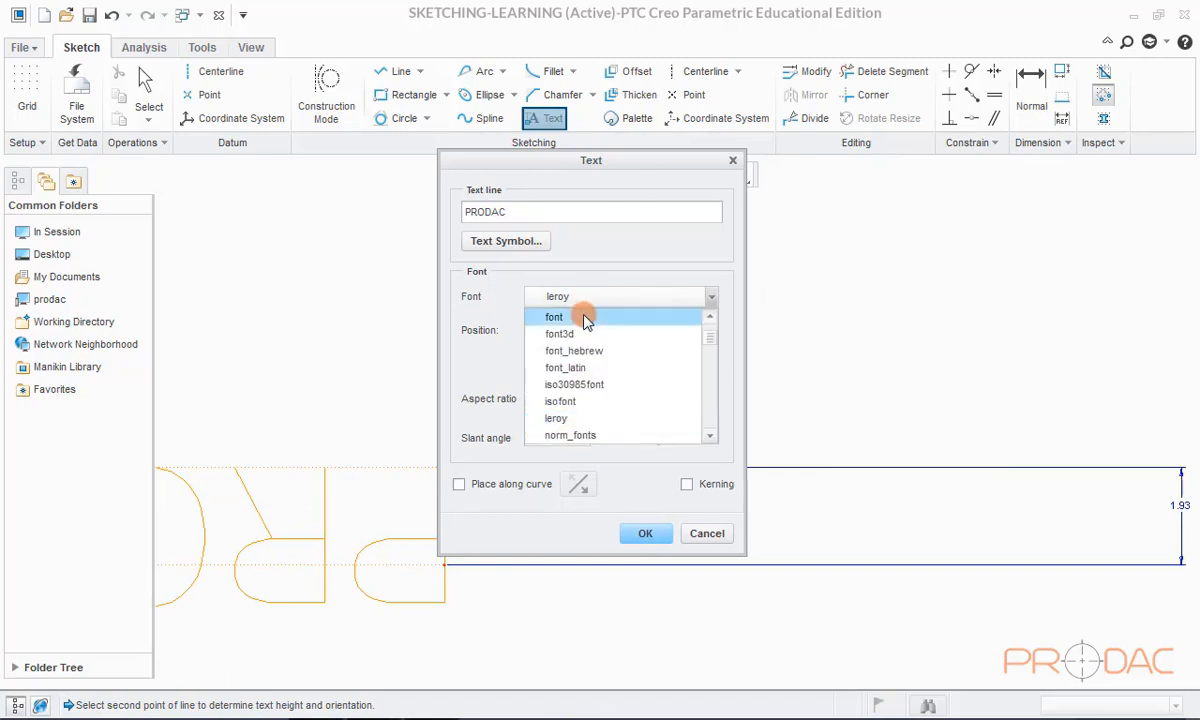
{"action": "left_click", "coordinate": [587, 318]}
{"action": "left_click", "coordinate": [588, 303]}
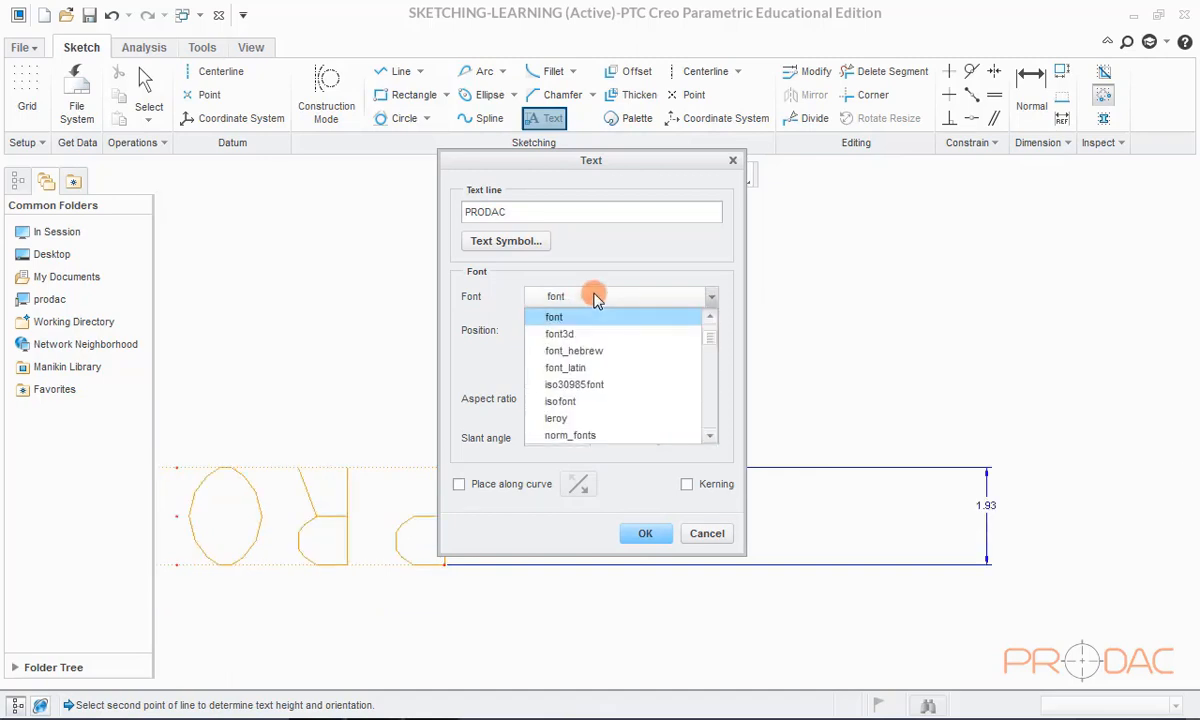
{"action": "left_click", "coordinate": [576, 348]}
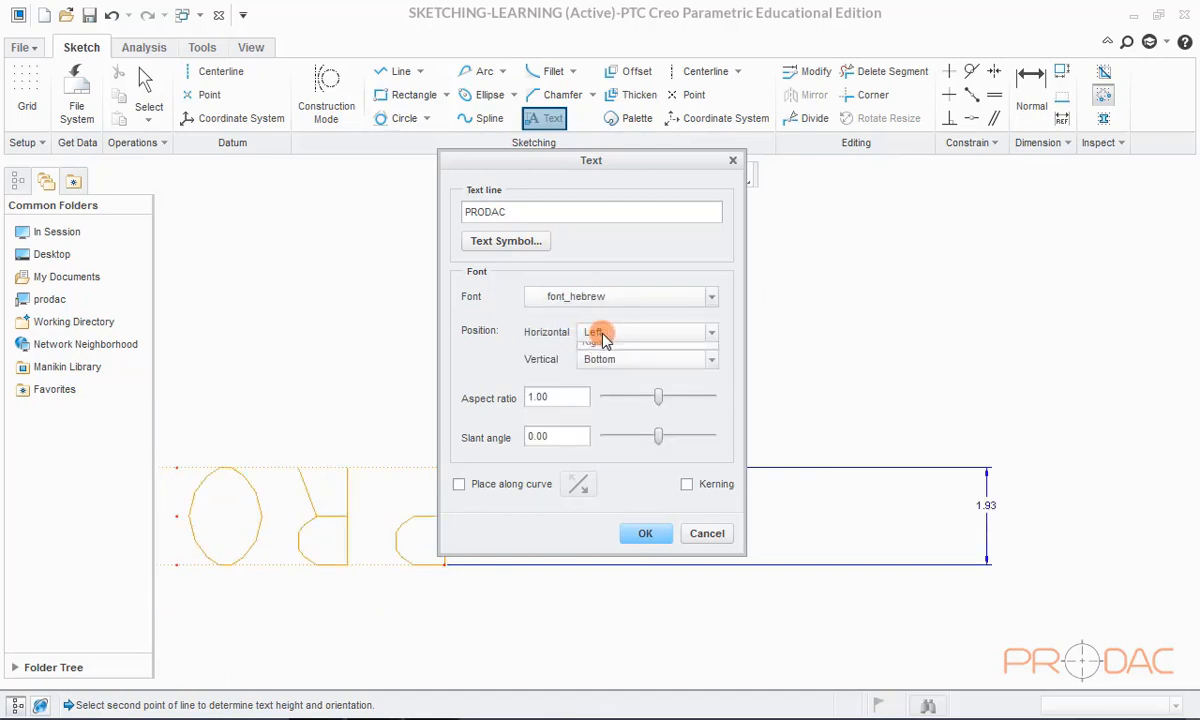
Step: Set the PRODAC text's horizontal position to Center and its aspect ratio to 0.56, and accept the text
{"action": "left_click", "coordinate": [603, 335]}
{"action": "left_click", "coordinate": [600, 362]}
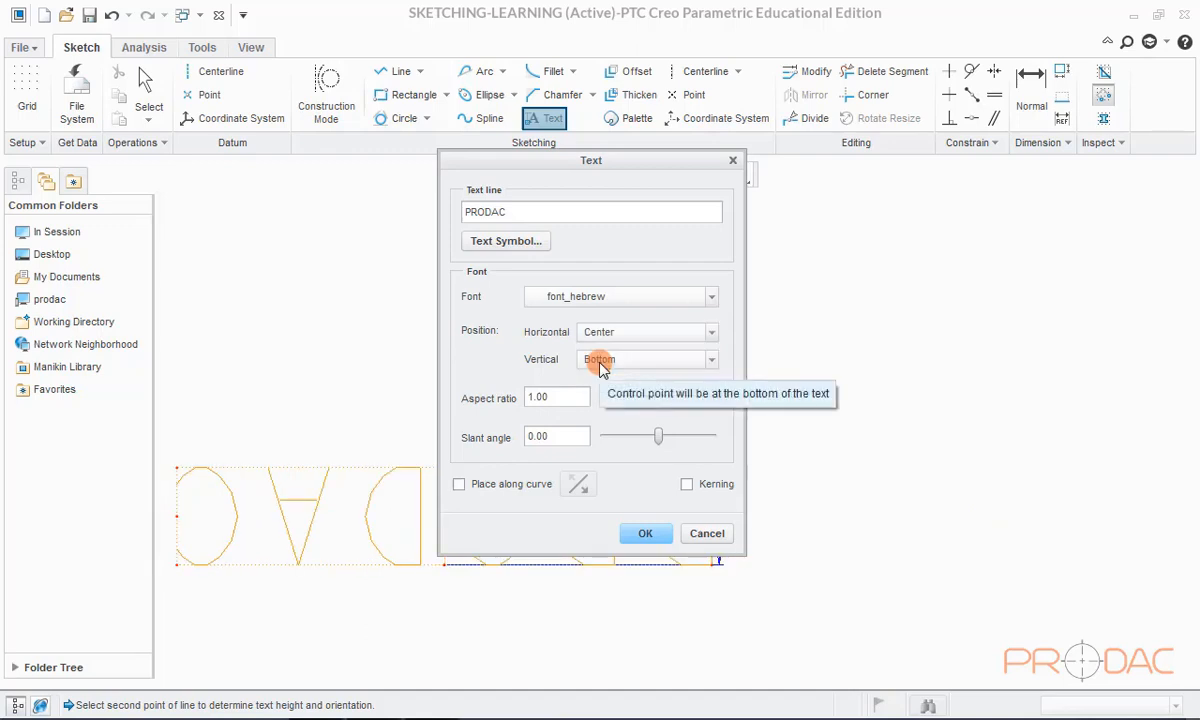
{"action": "left_click", "coordinate": [658, 398]}
{"action": "left_click_drag", "start_coordinate": [658, 398], "coordinate": [644, 398]}
{"action": "left_click_drag", "start_coordinate": [647, 168], "coordinate": [883, 173]}
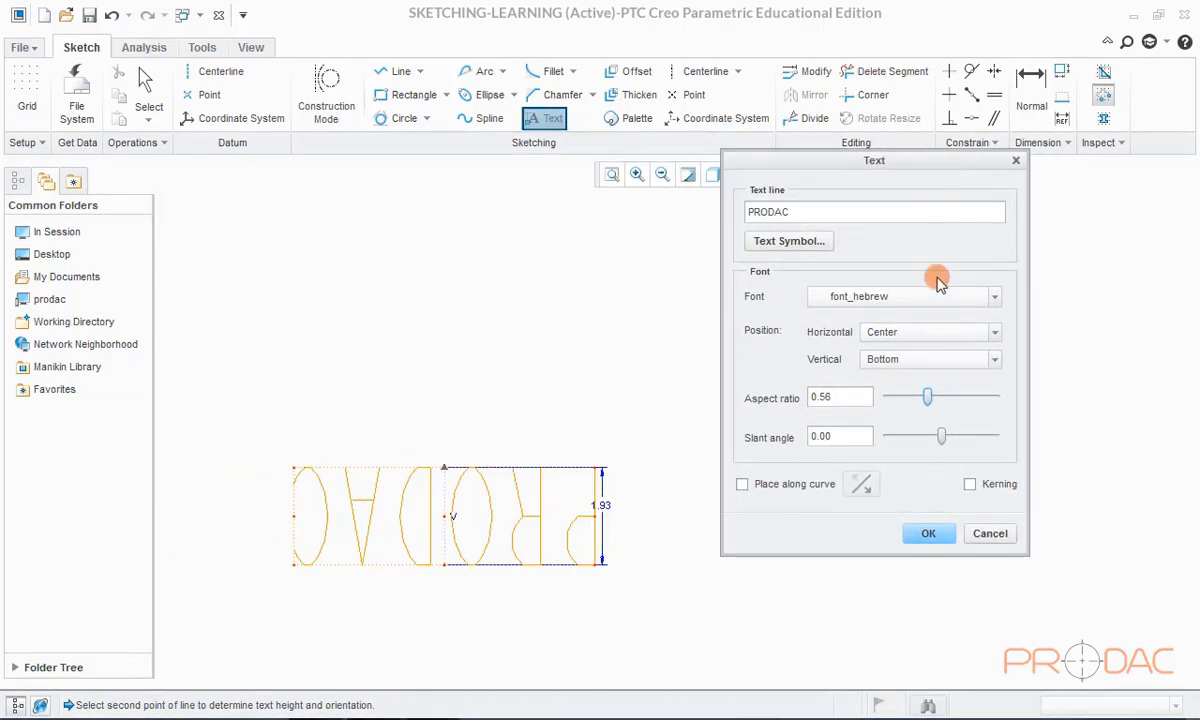
{"action": "left_click", "coordinate": [878, 537]}
Step: Place a second Text entity above the first on a vertical height line about 1.31 long, with PRODAC as its text line
{"action": "left_click", "coordinate": [549, 122]}
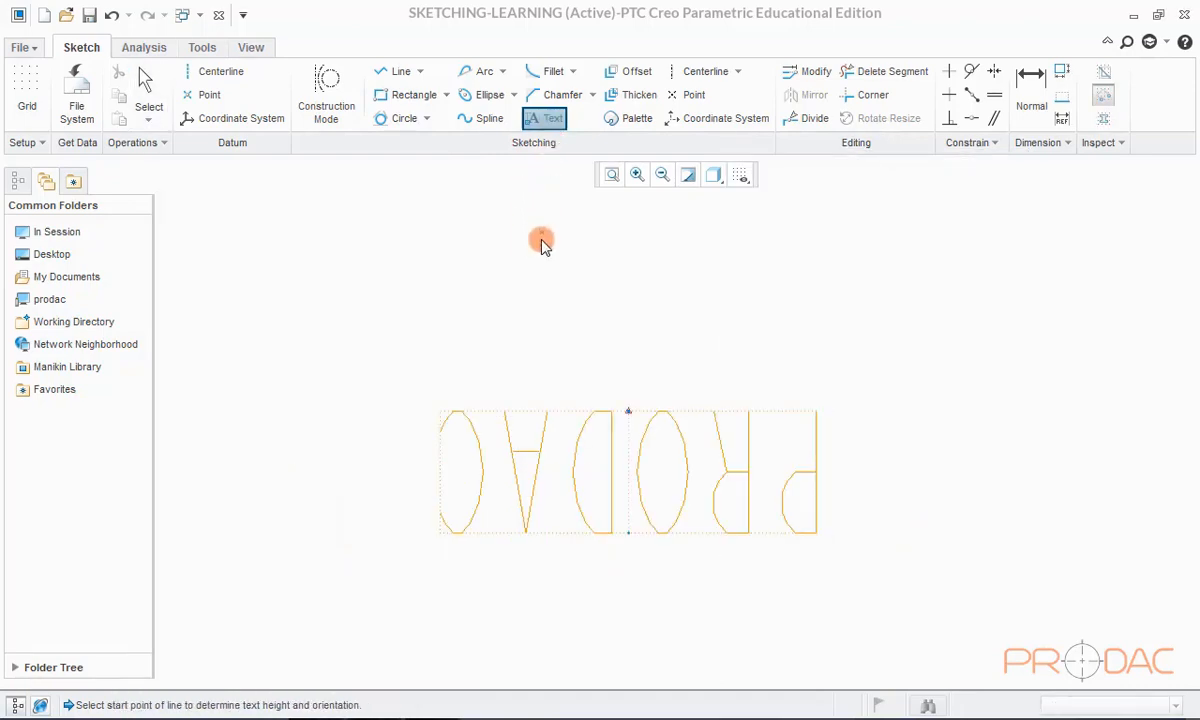
{"action": "left_click", "coordinate": [455, 366]}
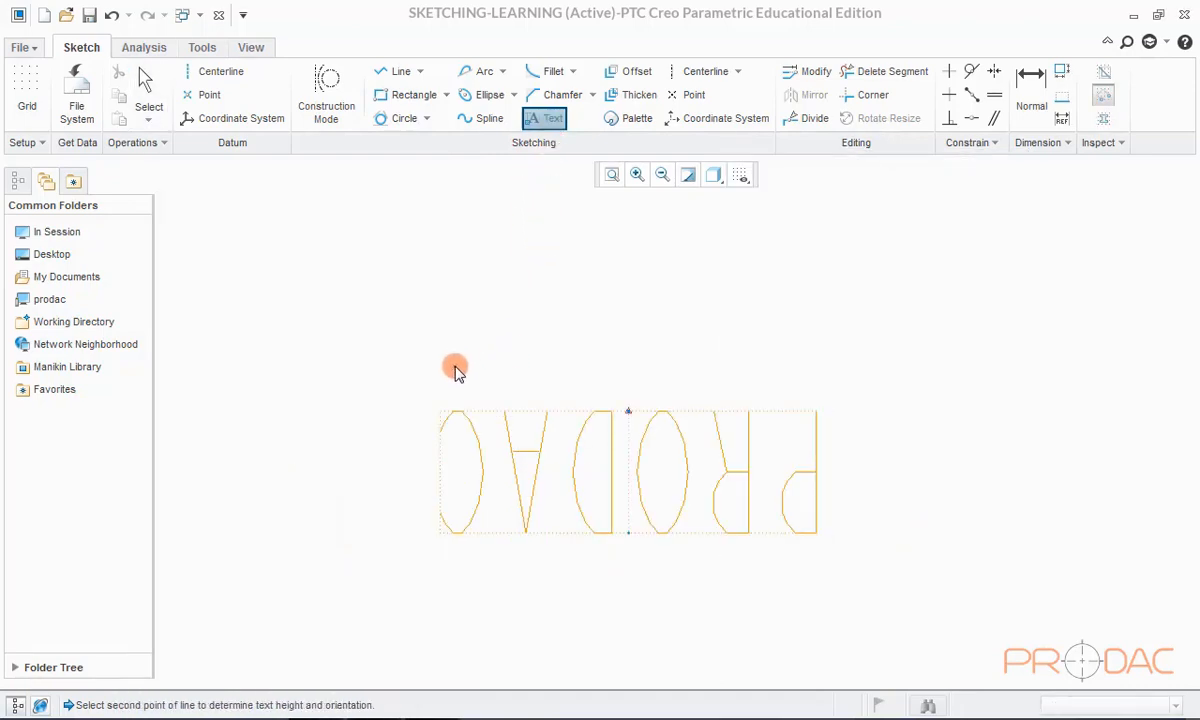
{"action": "left_click", "coordinate": [458, 287]}
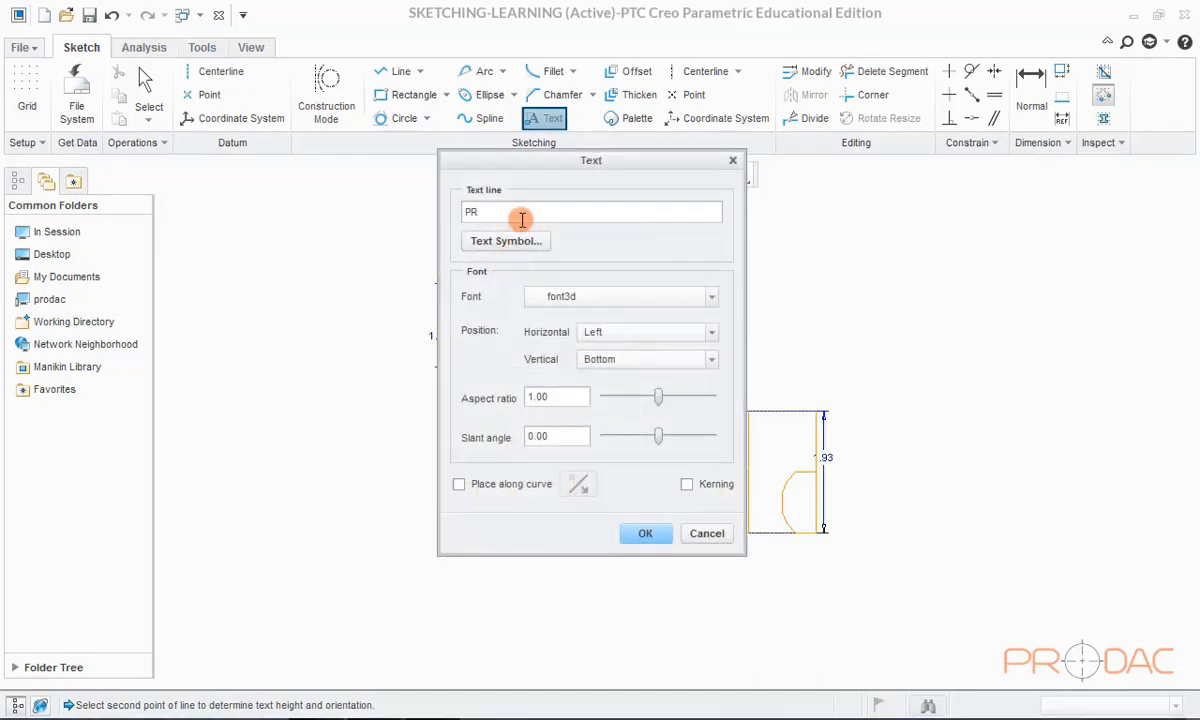
{"action": "type", "text": "PRODAC"}
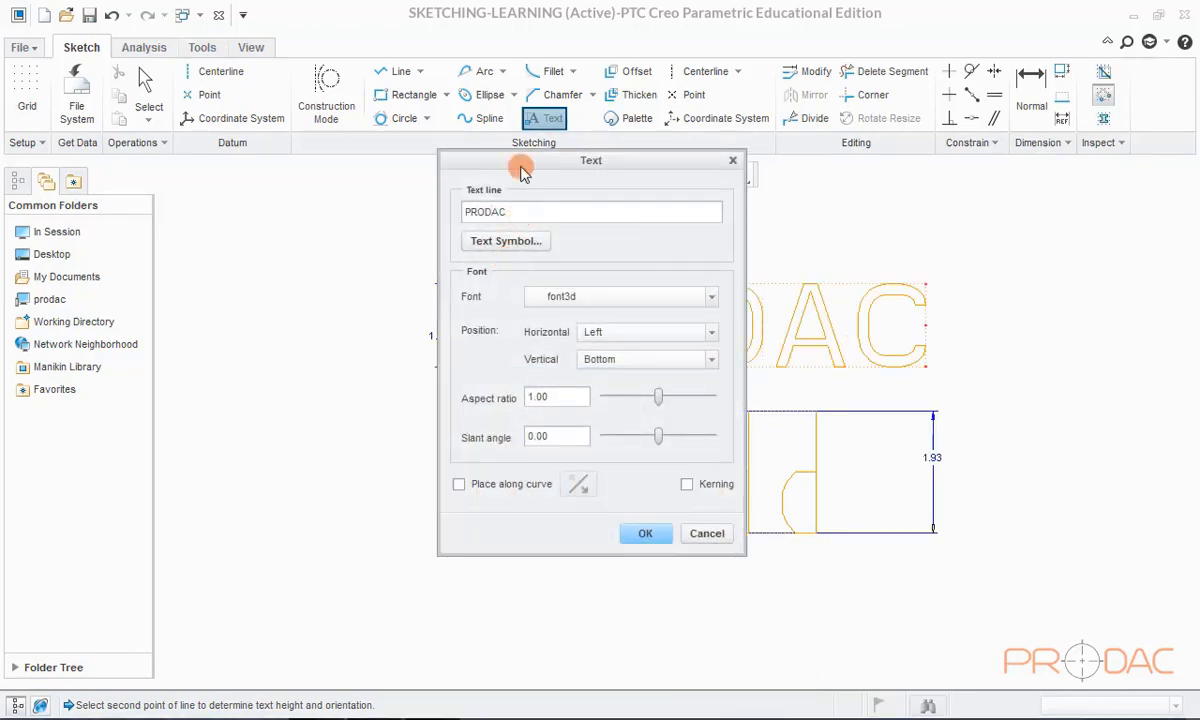
{"action": "mouse_move", "coordinate": [520, 172]}
{"action": "left_mouse_down"}
{"action": "mouse_move", "coordinate": [165, 189]}
{"action": "mouse_move", "coordinate": [170, 221]}
{"action": "mouse_move", "coordinate": [191, 203]}
{"action": "left_mouse_up"}
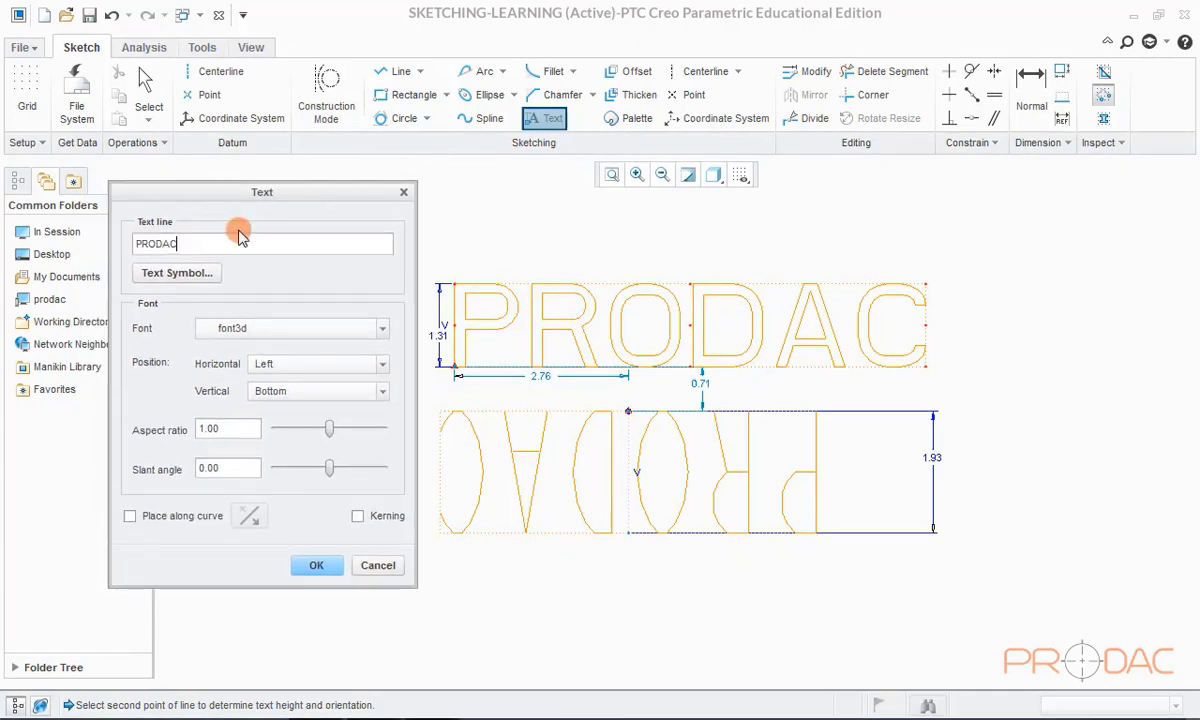
Step: Try the Center horizontal and Middle vertical positions on the new text, restoring Left and Bottom
{"action": "left_click", "coordinate": [281, 366]}
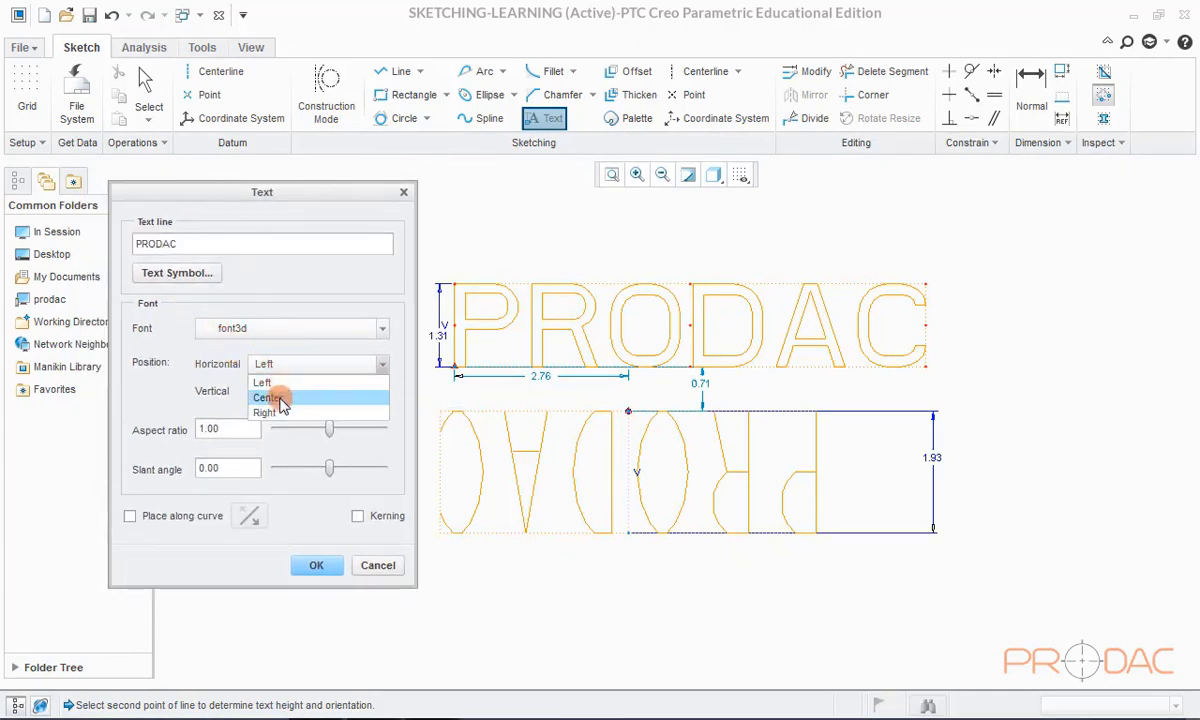
{"action": "left_click", "coordinate": [270, 398]}
{"action": "left_click", "coordinate": [300, 364]}
{"action": "left_click", "coordinate": [285, 383]}
{"action": "left_click", "coordinate": [295, 391]}
{"action": "left_click", "coordinate": [283, 427]}
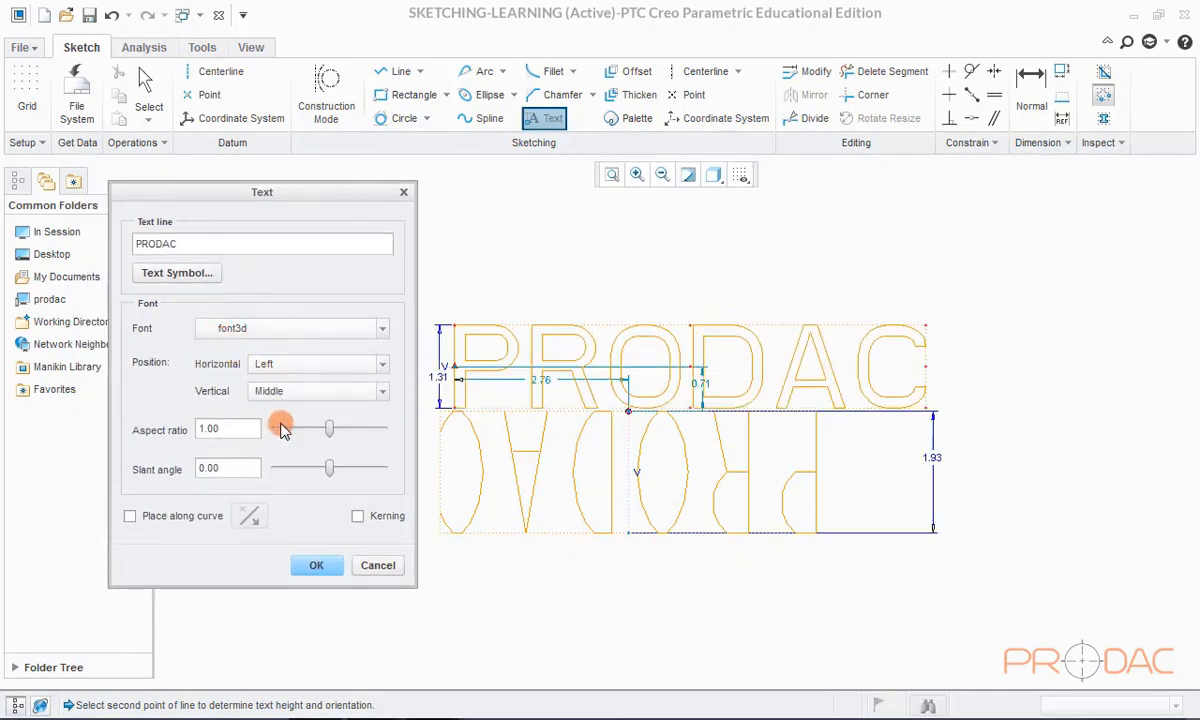
{"action": "left_click", "coordinate": [300, 391]}
{"action": "left_click", "coordinate": [289, 407]}
Step: Try an aspect ratio of 1.26, a slant angle of -5.00 and placement along a curve on the new text
{"action": "mouse_move", "coordinate": [329, 428]}
{"action": "left_mouse_down"}
{"action": "mouse_move", "coordinate": [350, 432]}
{"action": "mouse_move", "coordinate": [334, 428]}
{"action": "left_mouse_up"}
{"action": "mouse_move", "coordinate": [330, 472]}
{"action": "left_mouse_down"}
{"action": "mouse_move", "coordinate": [319, 469]}
{"action": "mouse_move", "coordinate": [348, 466]}
{"action": "mouse_move", "coordinate": [329, 467]}
{"action": "left_mouse_up"}
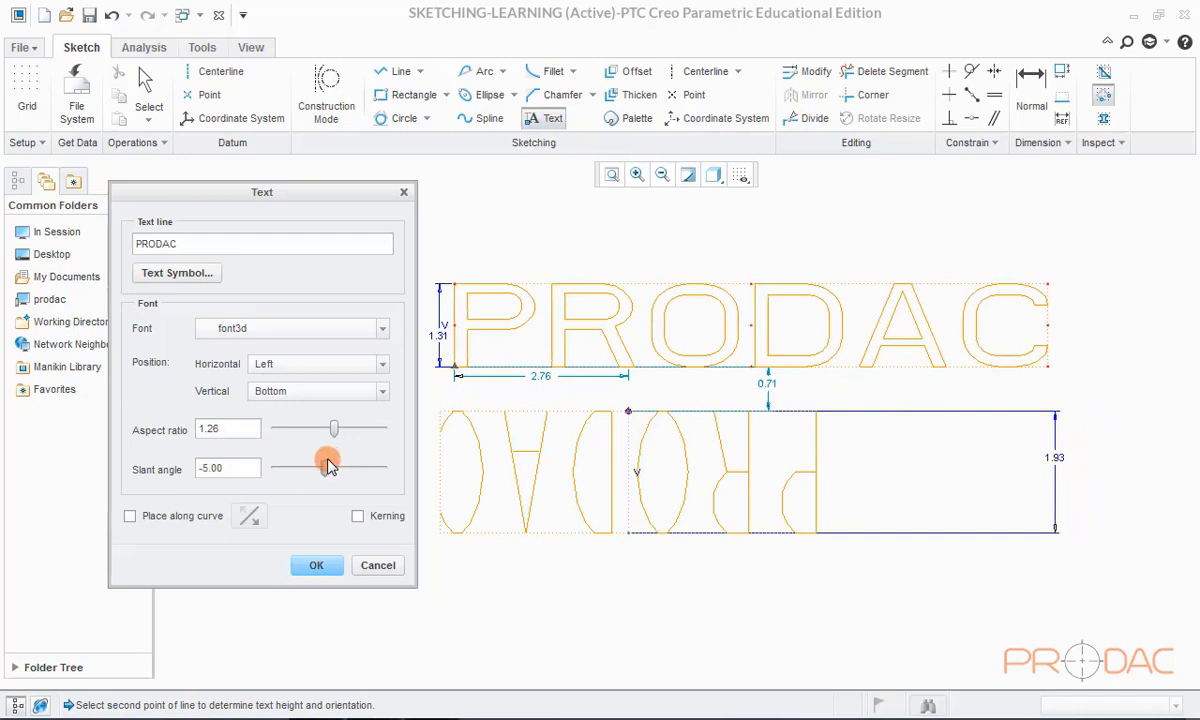
{"action": "left_click", "coordinate": [130, 516]}
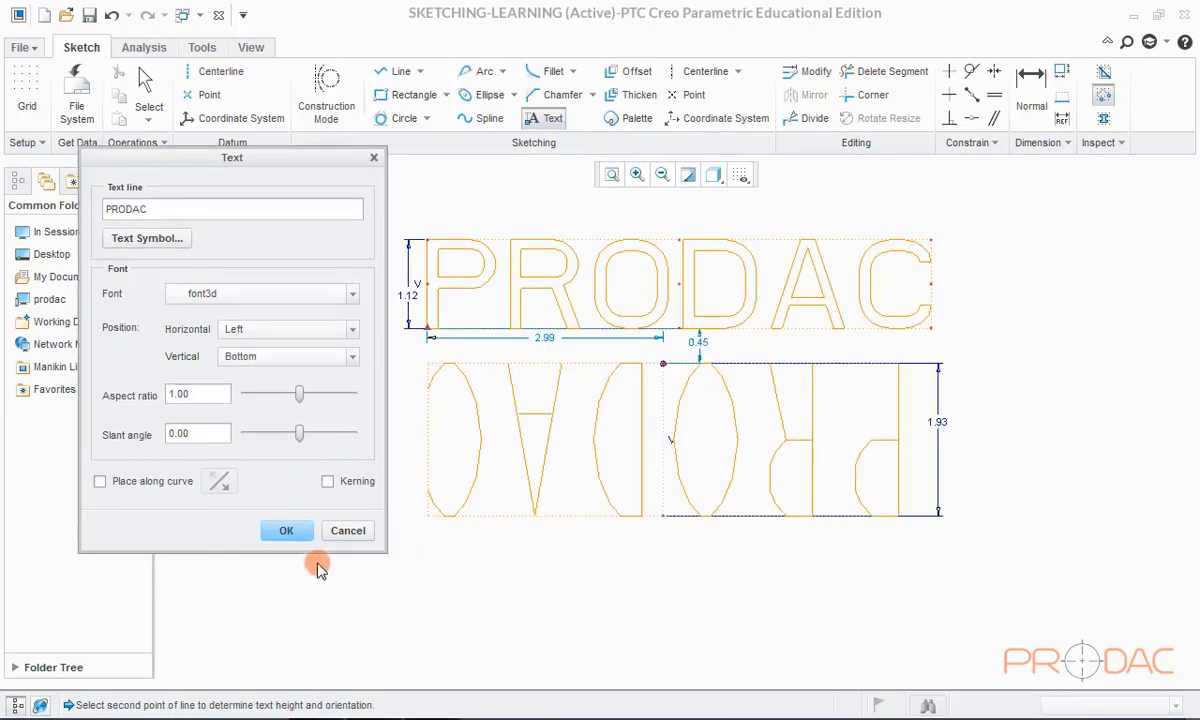
Step: Accept the upper font3d PRODAC text and delete both text entities from the sketch
{"action": "left_click", "coordinate": [292, 532]}
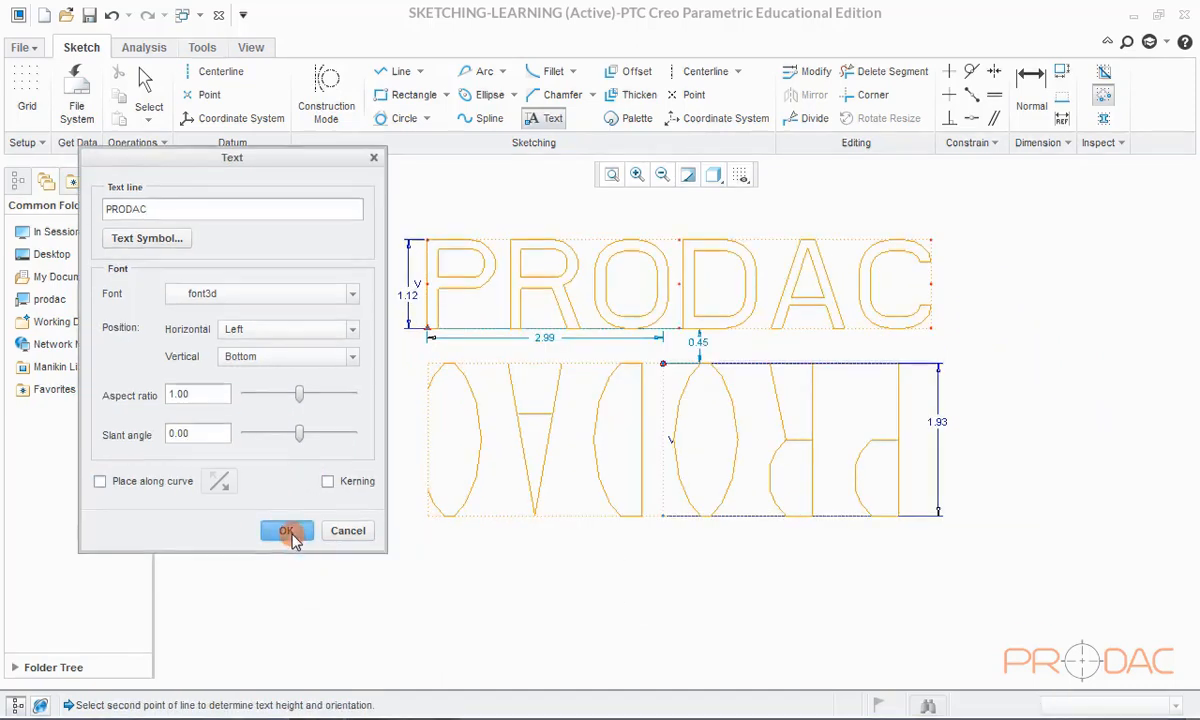
{"action": "left_click", "coordinate": [334, 473]}
{"action": "middle_click", "coordinate": [370, 535]}
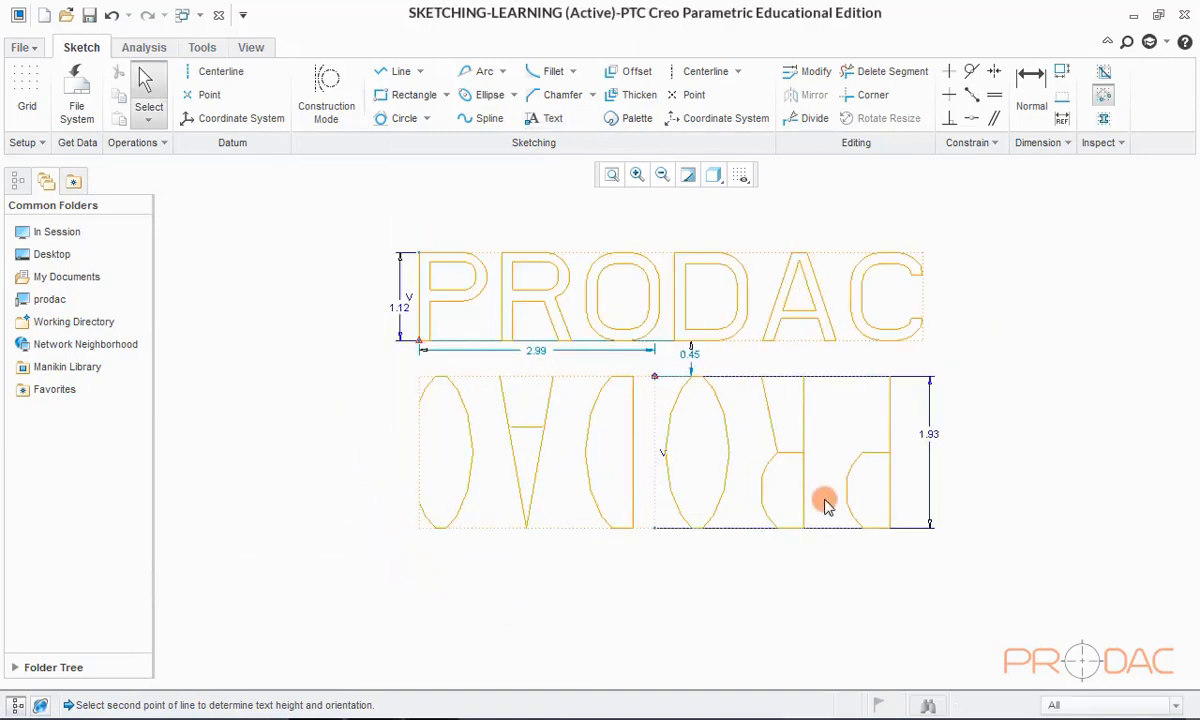
{"action": "mouse_move", "coordinate": [983, 558]}
{"action": "left_mouse_down"}
{"action": "mouse_move", "coordinate": [403, 220]}
{"action": "mouse_move", "coordinate": [335, 208]}
{"action": "left_mouse_up"}
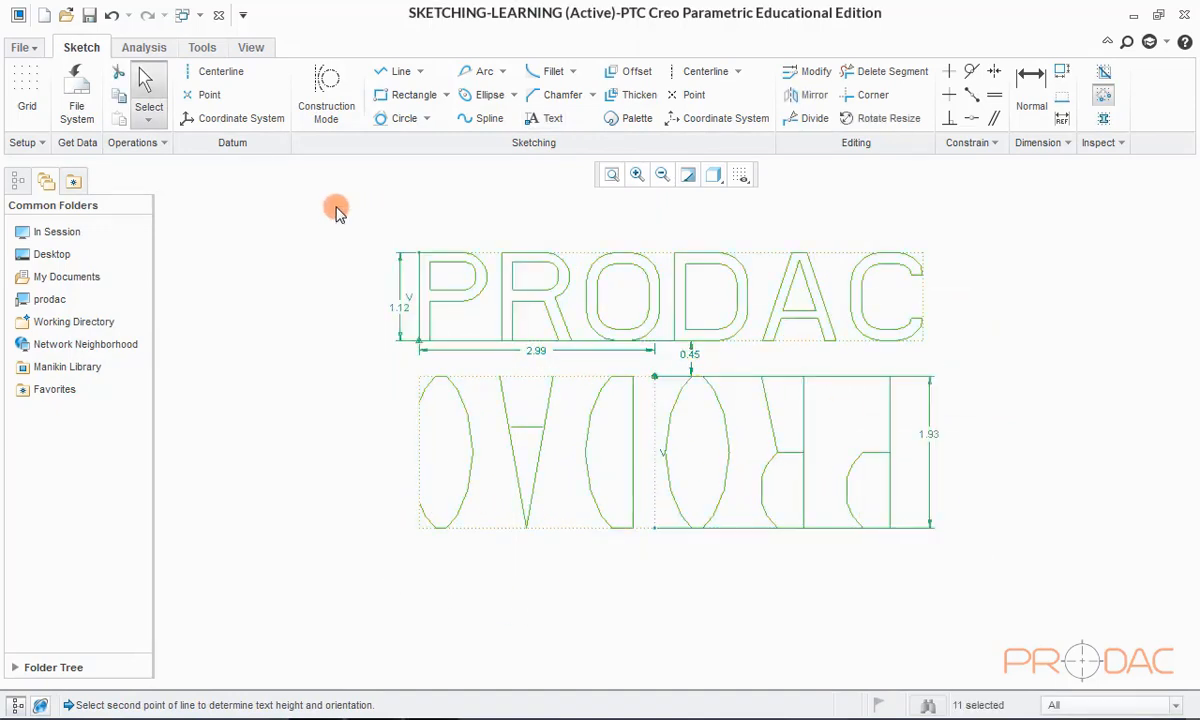
{"action": "key", "text": "Delete"}
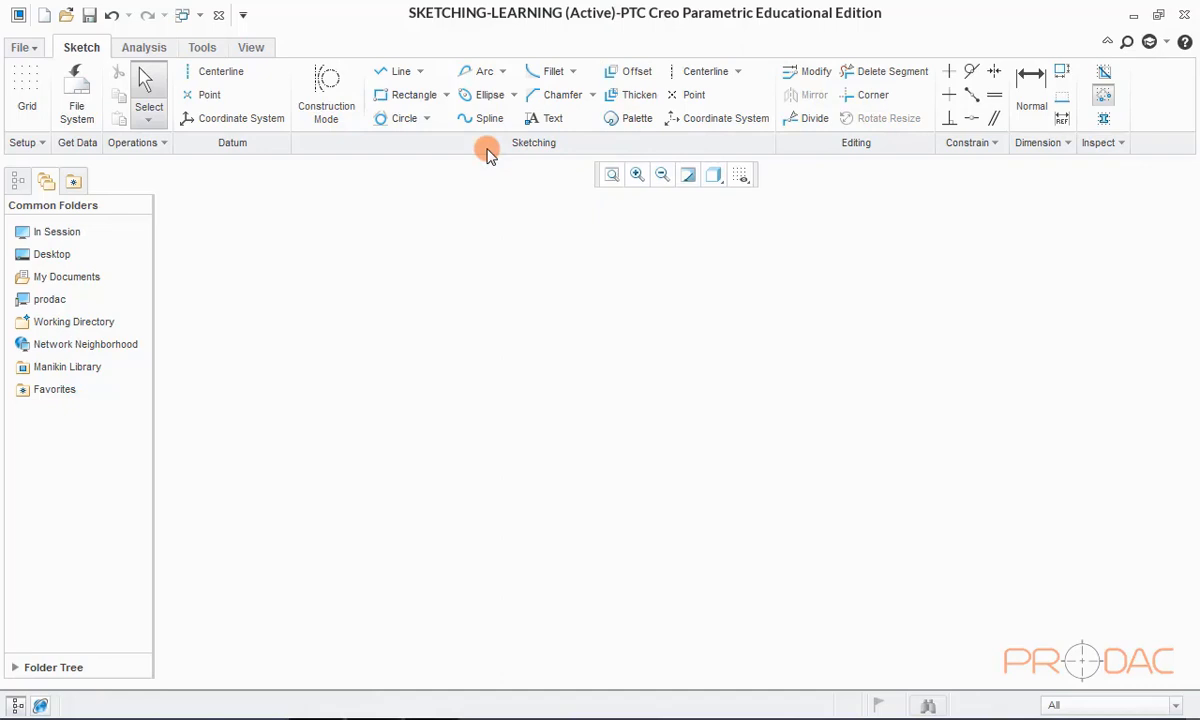
Step: Sketch a horizontal line about 2.29 long in the empty sketch
{"action": "left_click", "coordinate": [397, 74]}
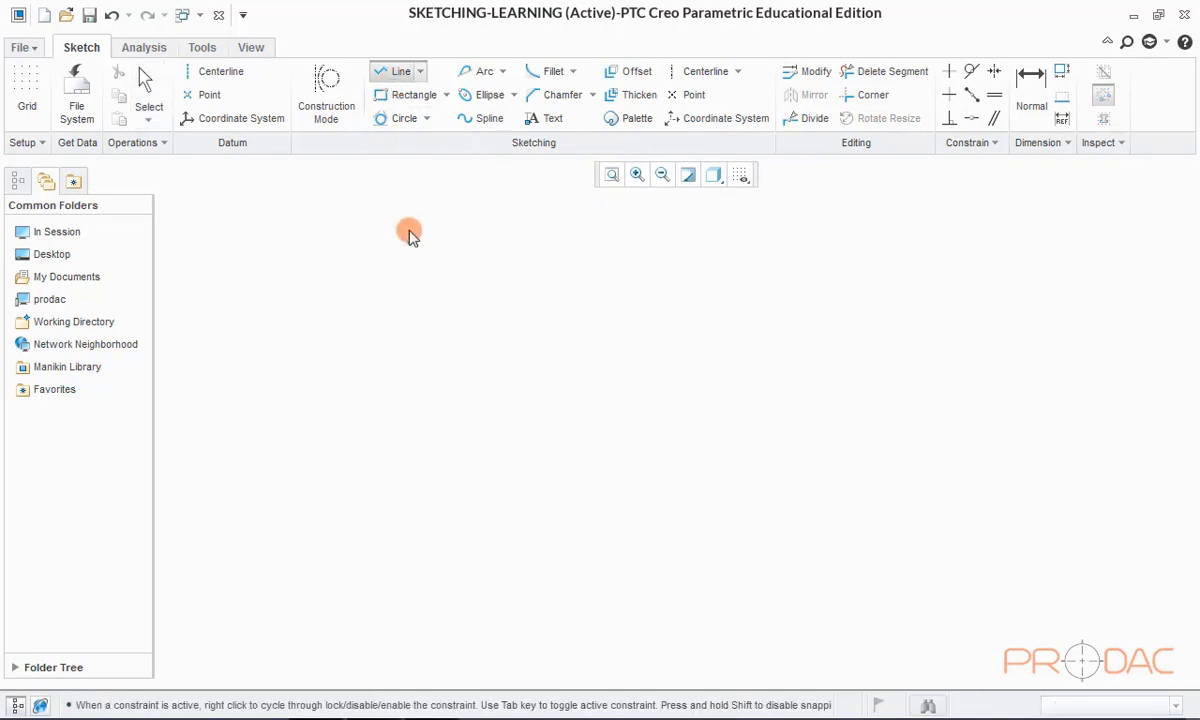
{"action": "left_click", "coordinate": [389, 387]}
{"action": "left_click", "coordinate": [673, 389]}
{"action": "middle_click", "coordinate": [721, 340]}
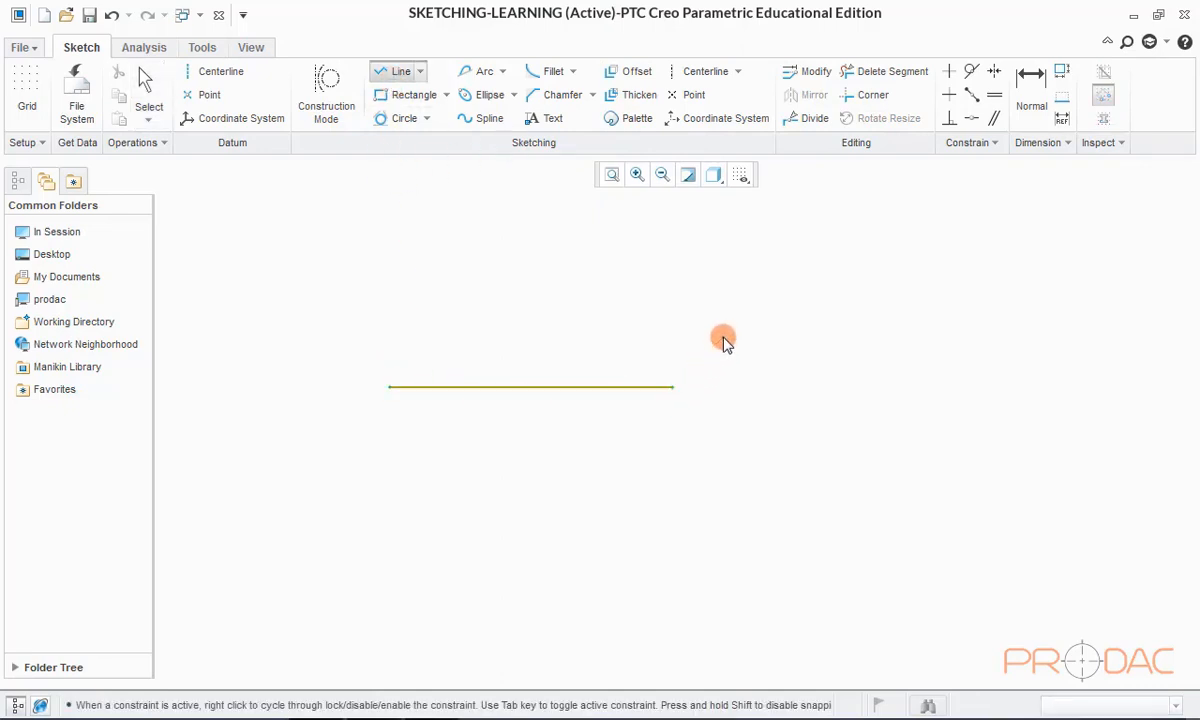
{"action": "middle_click", "coordinate": [737, 327]}
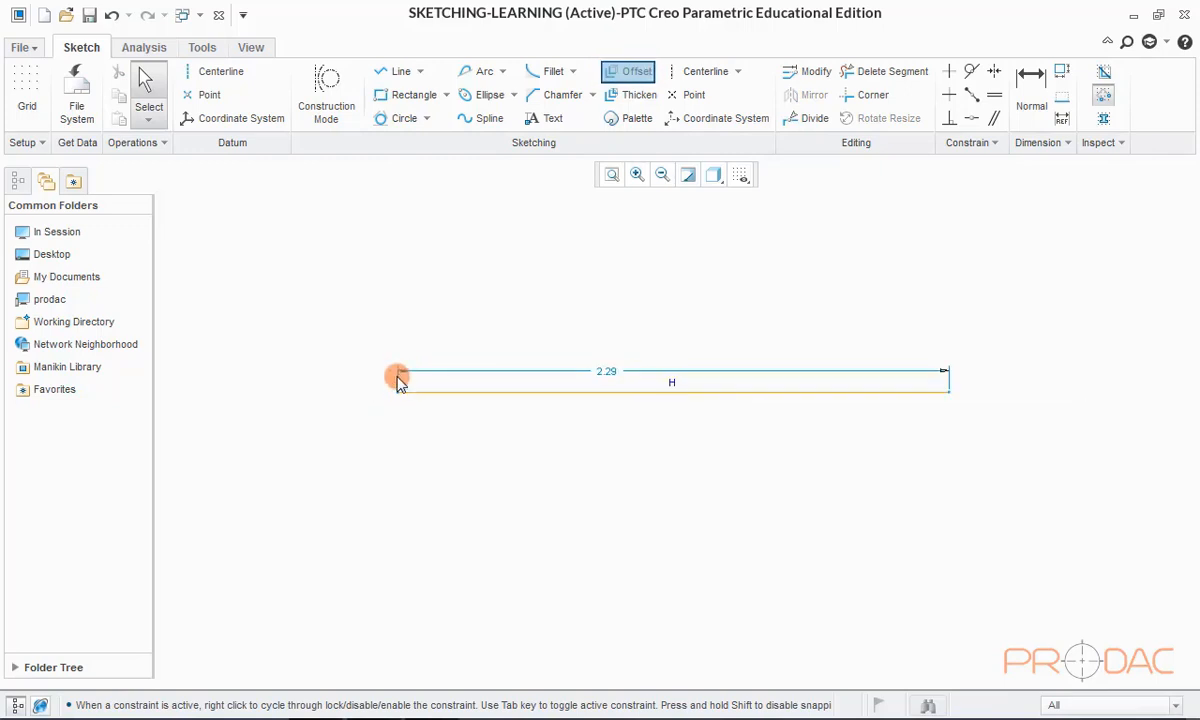
Step: Offset the horizontal line 0.1 downward using the Single offset edge type
{"action": "left_click", "coordinate": [634, 73]}
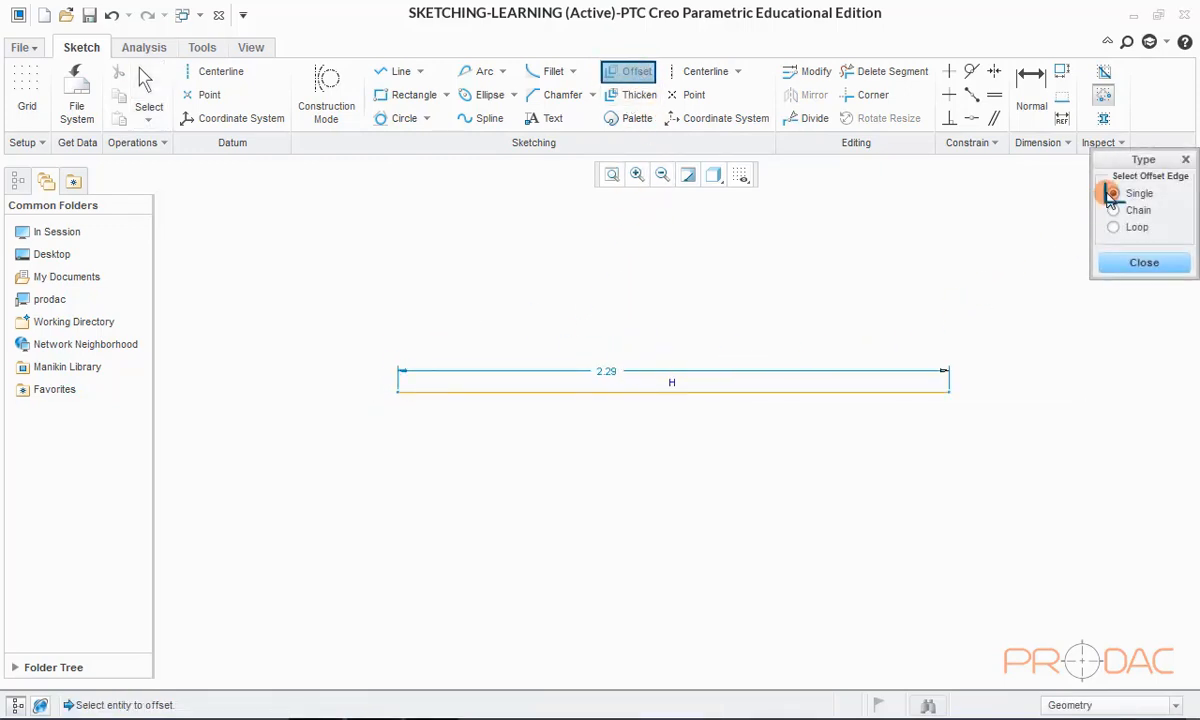
{"action": "left_click", "coordinate": [1140, 194]}
{"action": "left_click", "coordinate": [690, 384]}
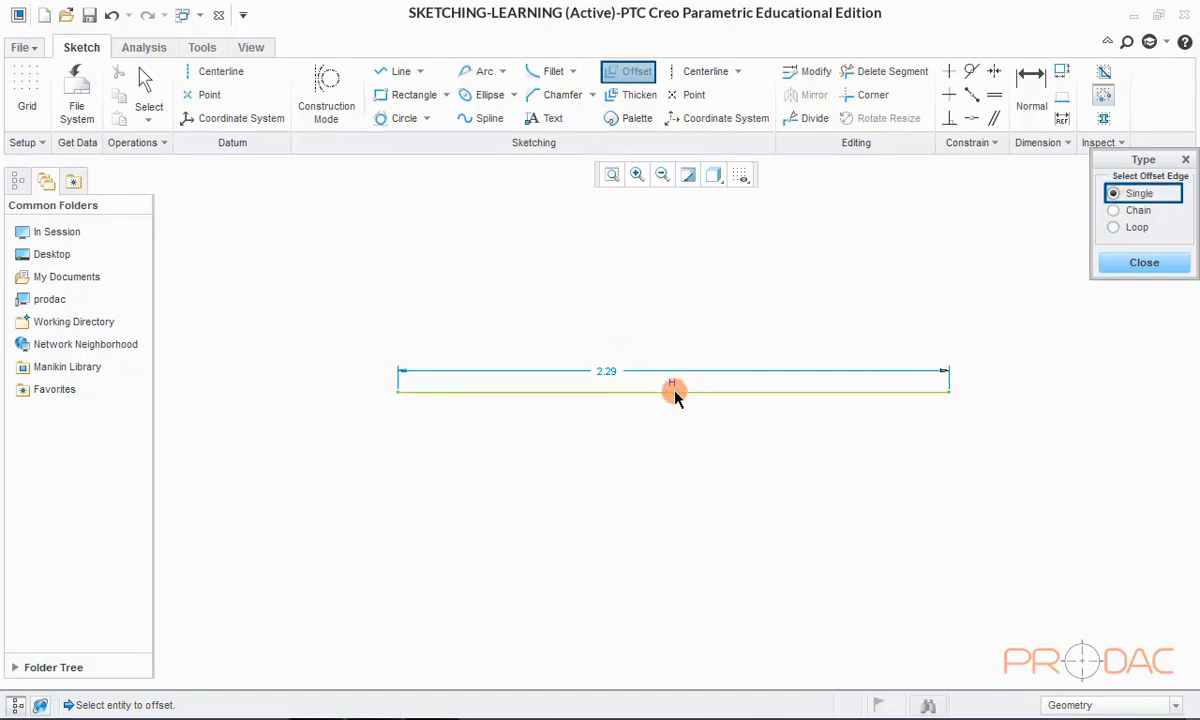
{"action": "left_click", "coordinate": [673, 391]}
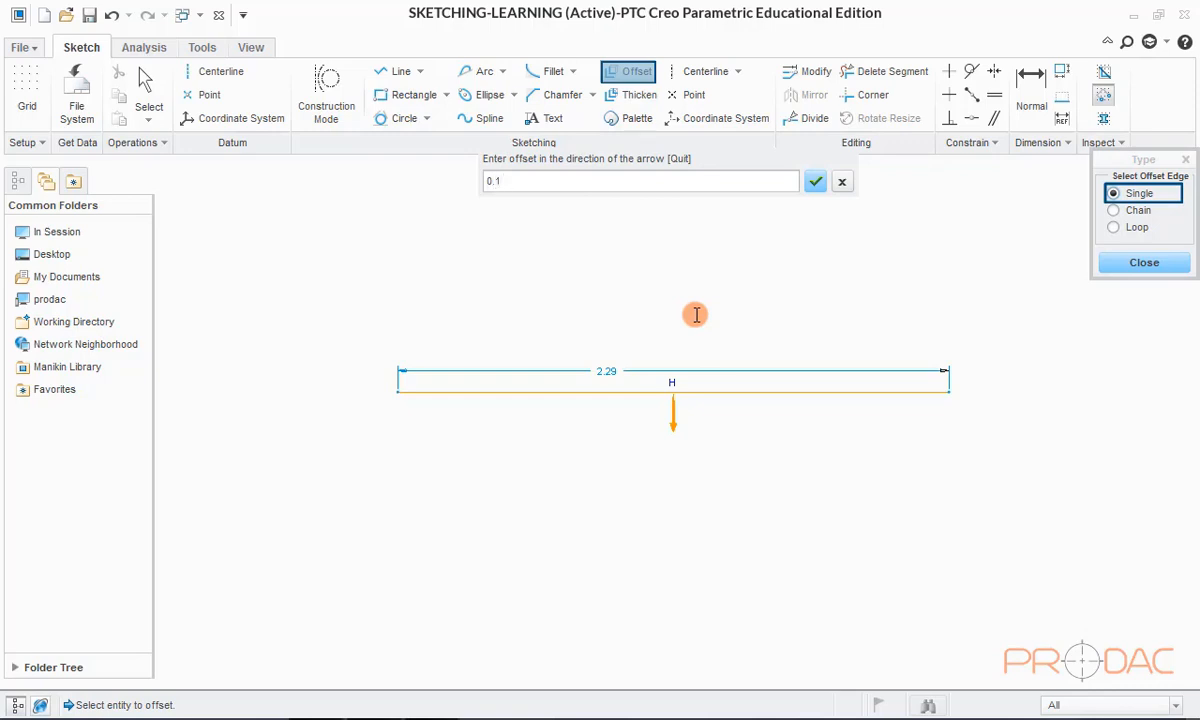
{"action": "key", "text": "Return"}
{"action": "scroll", "coordinate": [434, 413], "scroll_direction": "up", "scroll_amount": 3}
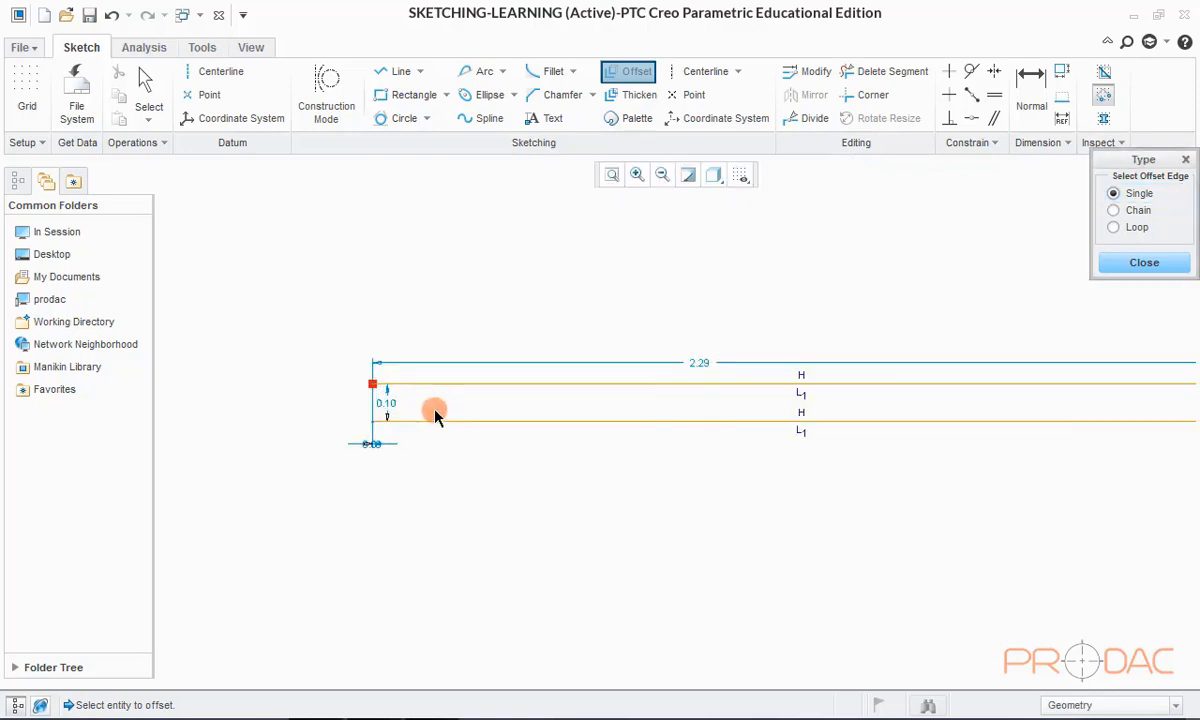
{"action": "scroll", "coordinate": [383, 403], "scroll_direction": "down", "scroll_amount": 3}
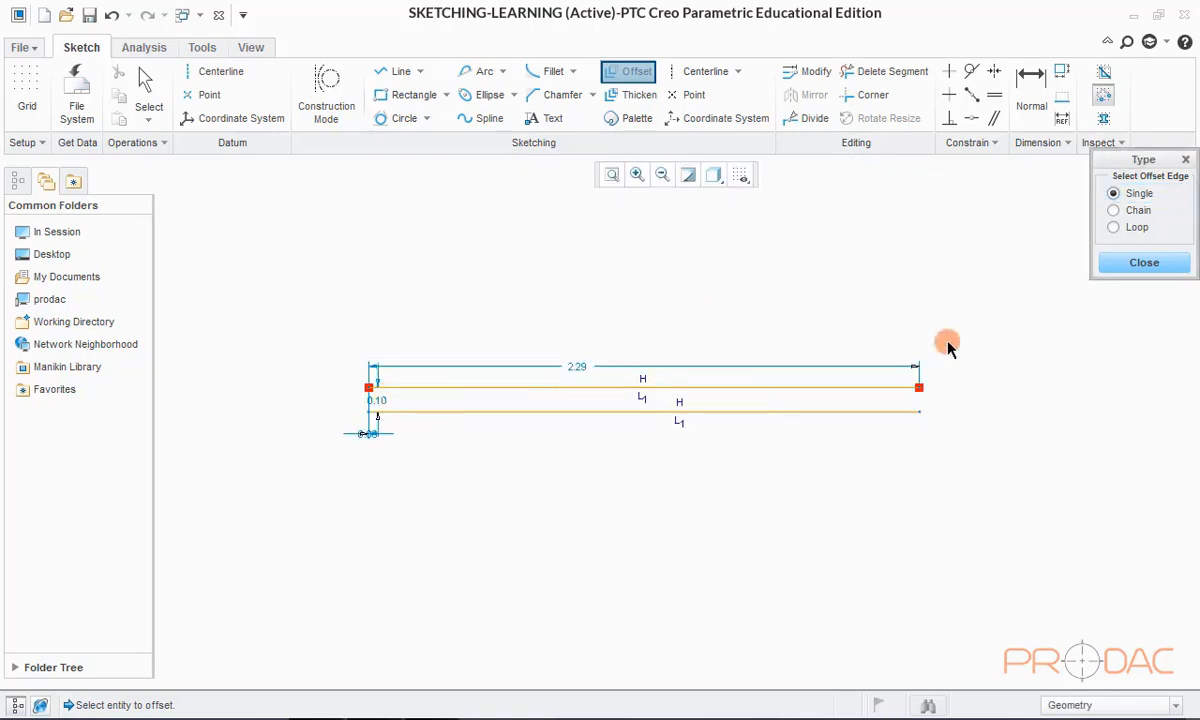
{"action": "left_click", "coordinate": [1145, 263]}
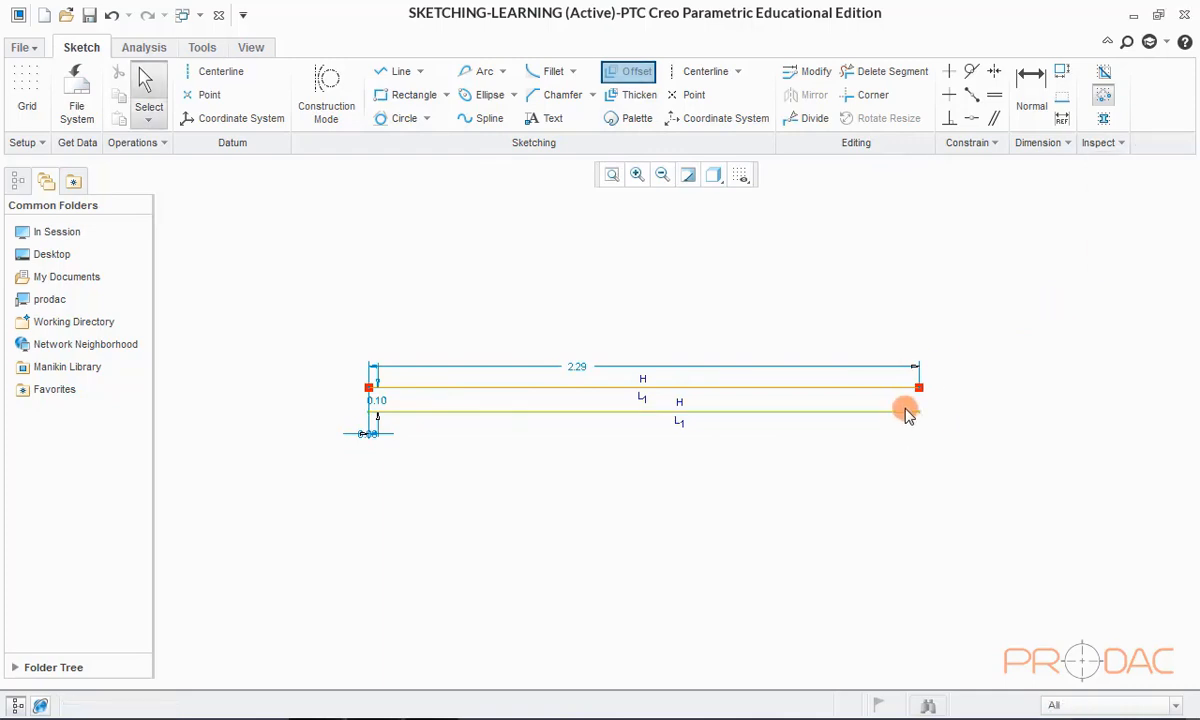
Step: Delete the horizontal line and its offset copy together with their dimensions
{"action": "middle_click_drag", "start_coordinate": [906, 413], "coordinate": [922, 413], "text": "shift"}
{"action": "left_click_drag", "start_coordinate": [1037, 456], "coordinate": [292, 305]}
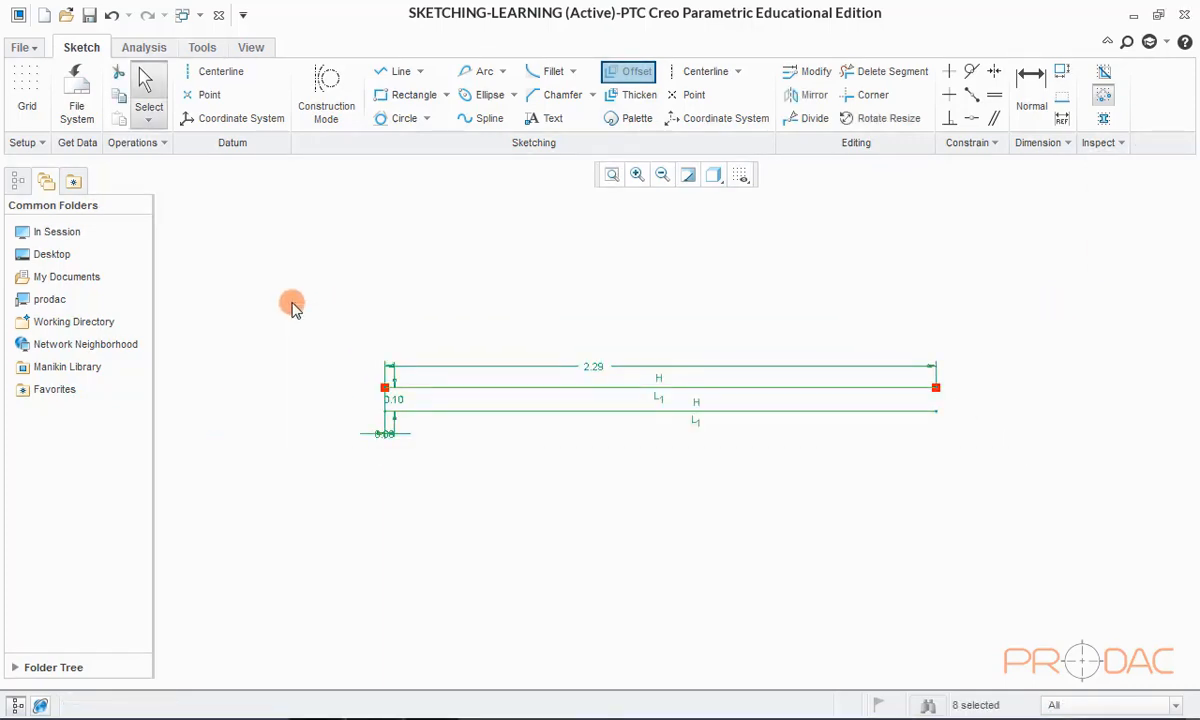
{"action": "key", "text": "Delete"}
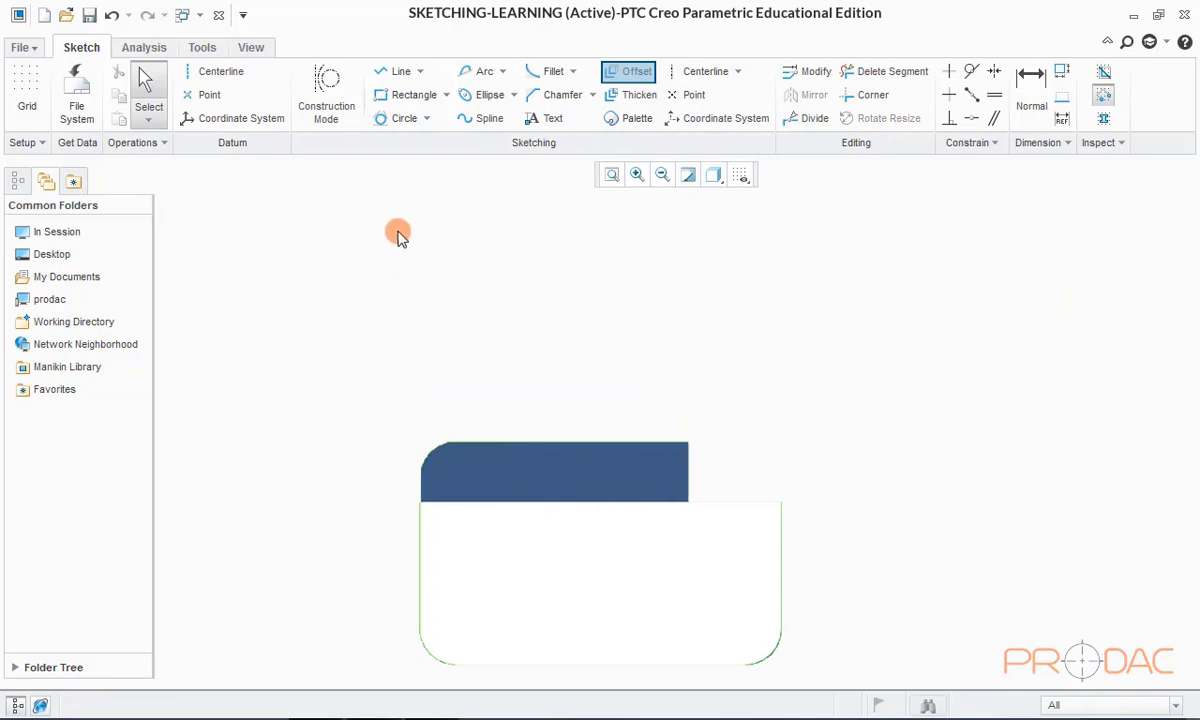
Step: Sketch a rectangle about 1.14 wide and 1.03 high
{"action": "left_click", "coordinate": [408, 95]}
{"action": "left_click", "coordinate": [410, 303]}
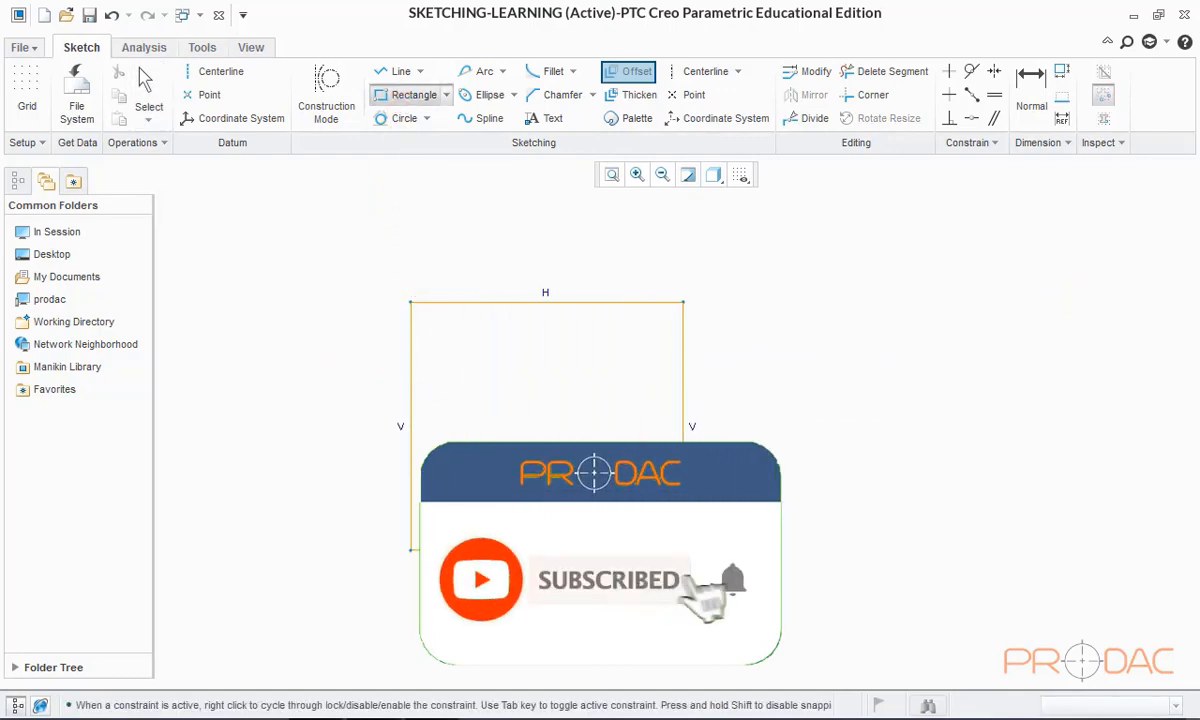
{"action": "left_click", "coordinate": [683, 549]}
{"action": "middle_click", "coordinate": [866, 345]}
{"action": "left_click", "coordinate": [386, 330]}
{"action": "scroll", "coordinate": [386, 330], "scroll_direction": "down", "scroll_amount": 2}
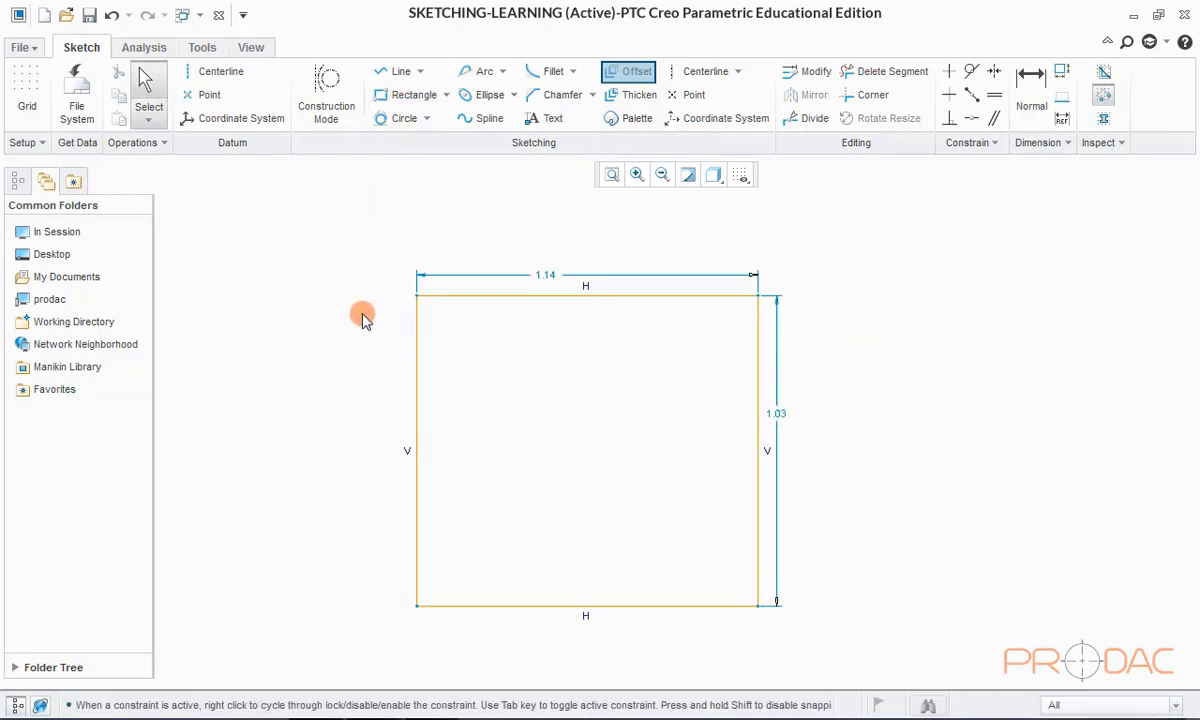
Step: Offset the chain of the rectangle's top and right edges inward by 0.1 using the Chain type, and inspect it
{"action": "left_click", "coordinate": [628, 72]}
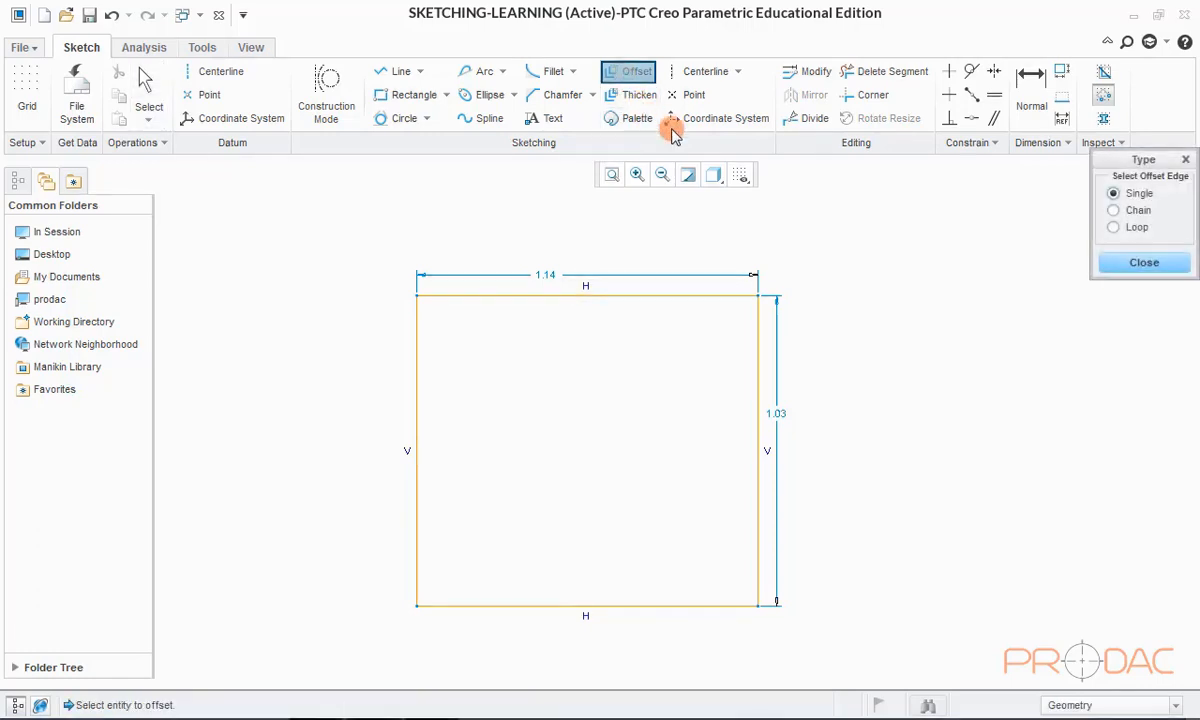
{"action": "left_click", "coordinate": [1116, 212]}
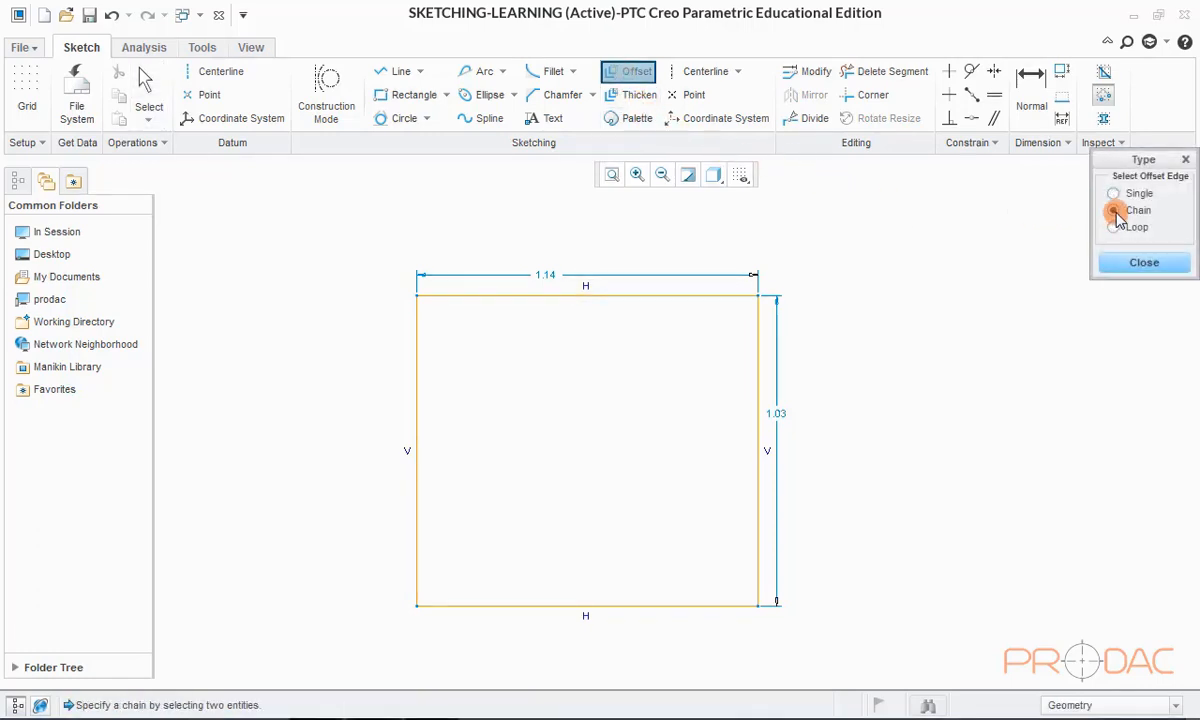
{"action": "left_click", "coordinate": [704, 296]}
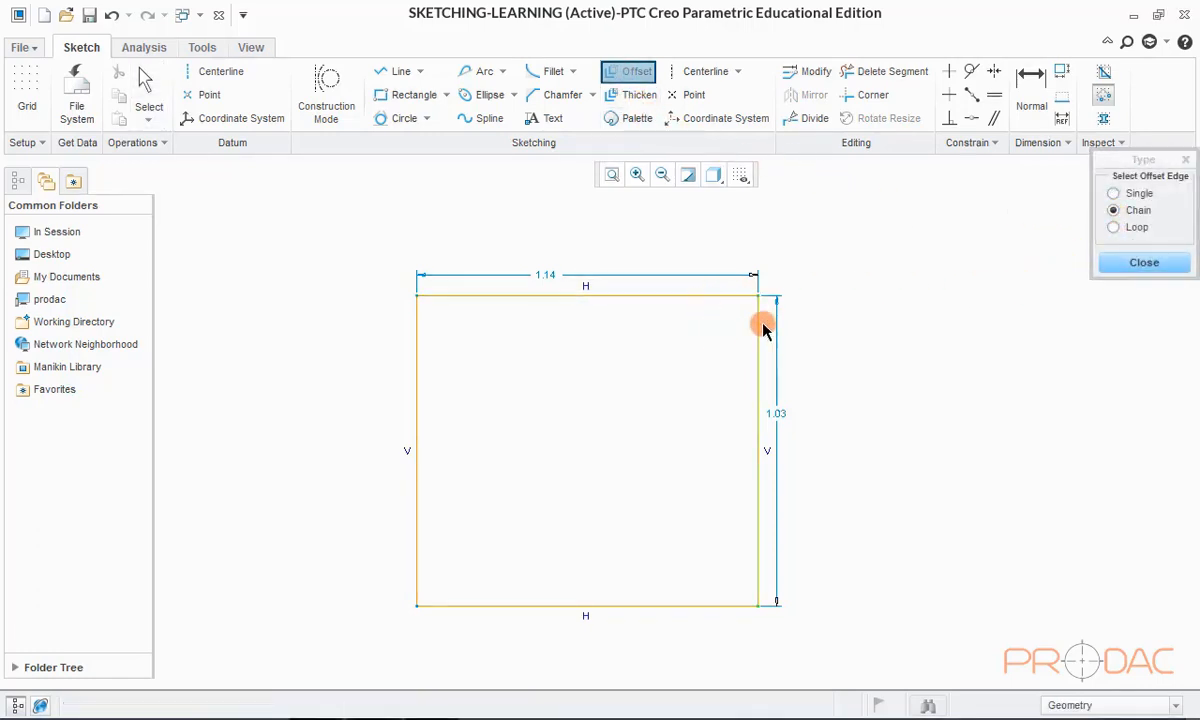
{"action": "left_click", "coordinate": [759, 340]}
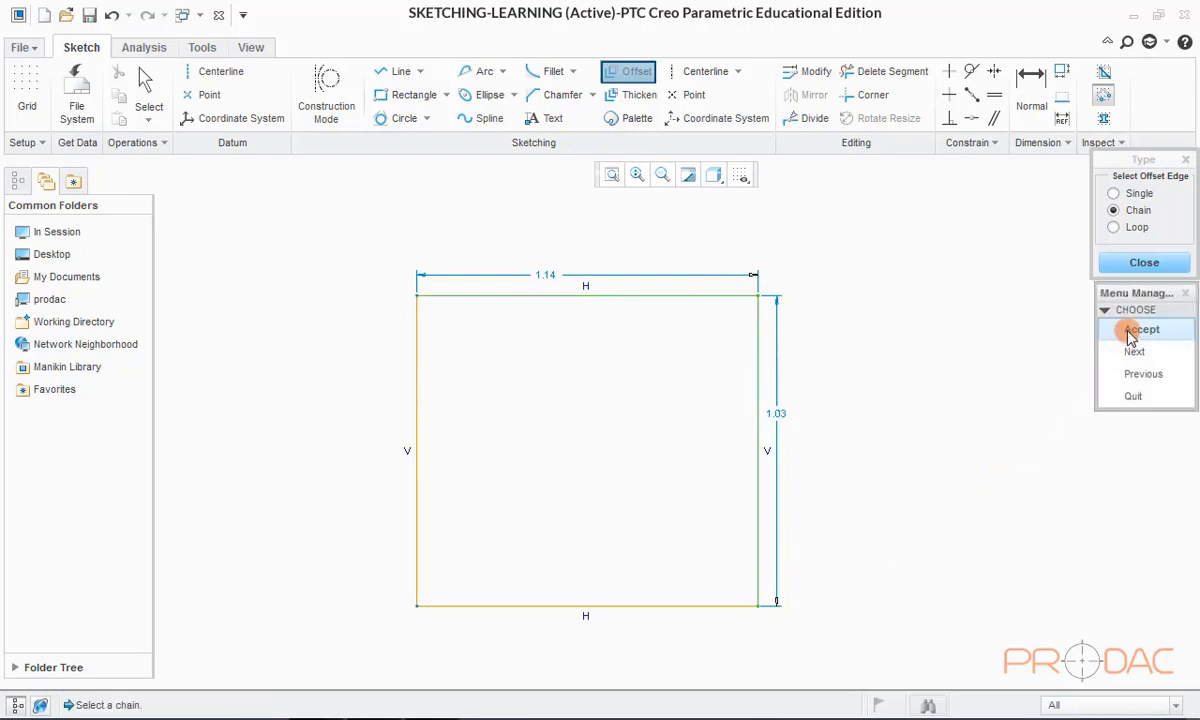
{"action": "middle_click", "coordinate": [1056, 312]}
{"action": "type", "text": "."}
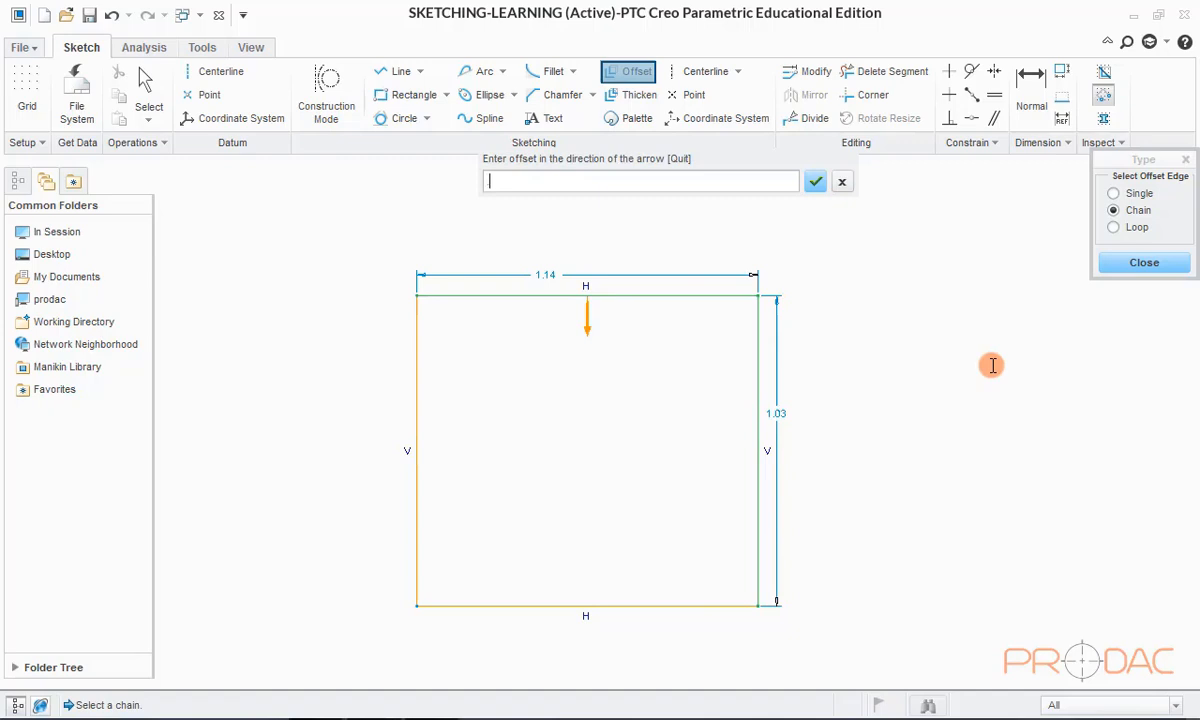
{"action": "type", "text": "1"}
{"action": "key", "text": "Return"}
{"action": "scroll", "coordinate": [657, 352], "scroll_direction": "down", "scroll_amount": 1}
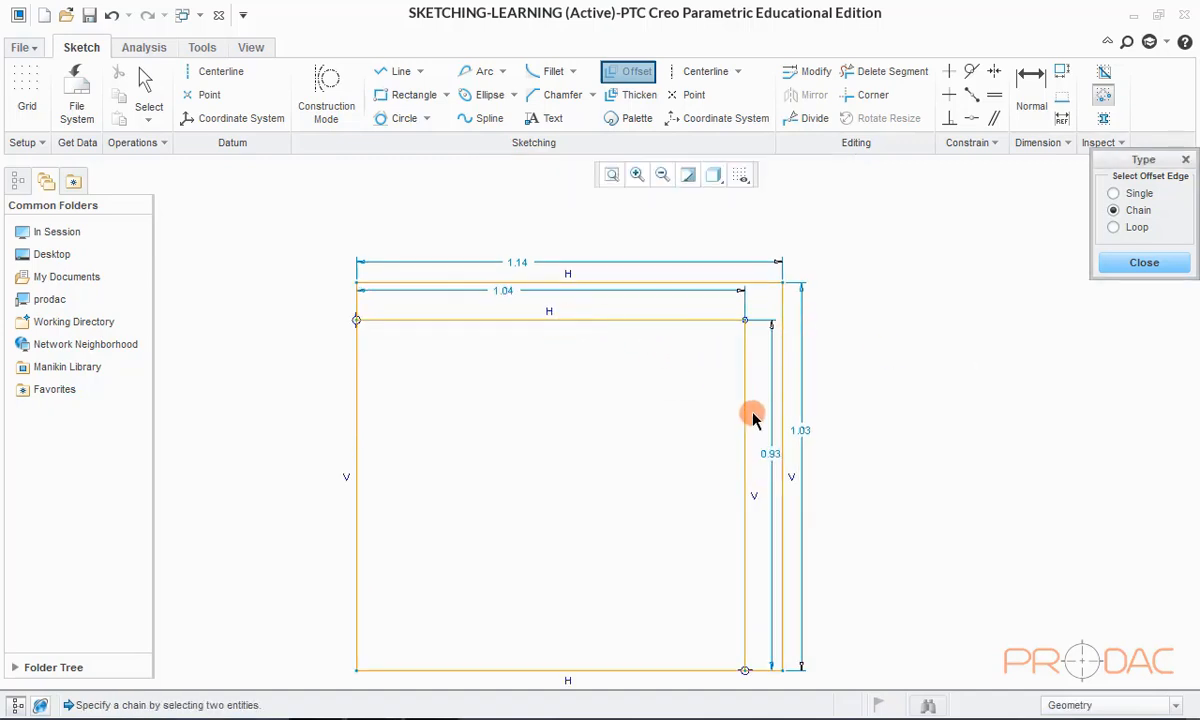
{"action": "left_click", "coordinate": [1143, 268]}
{"action": "scroll", "coordinate": [1060, 265], "scroll_direction": "up", "scroll_amount": 1}
{"action": "scroll", "coordinate": [880, 345], "scroll_direction": "down", "scroll_amount": 2}
{"action": "scroll", "coordinate": [866, 345], "scroll_direction": "up", "scroll_amount": 1}
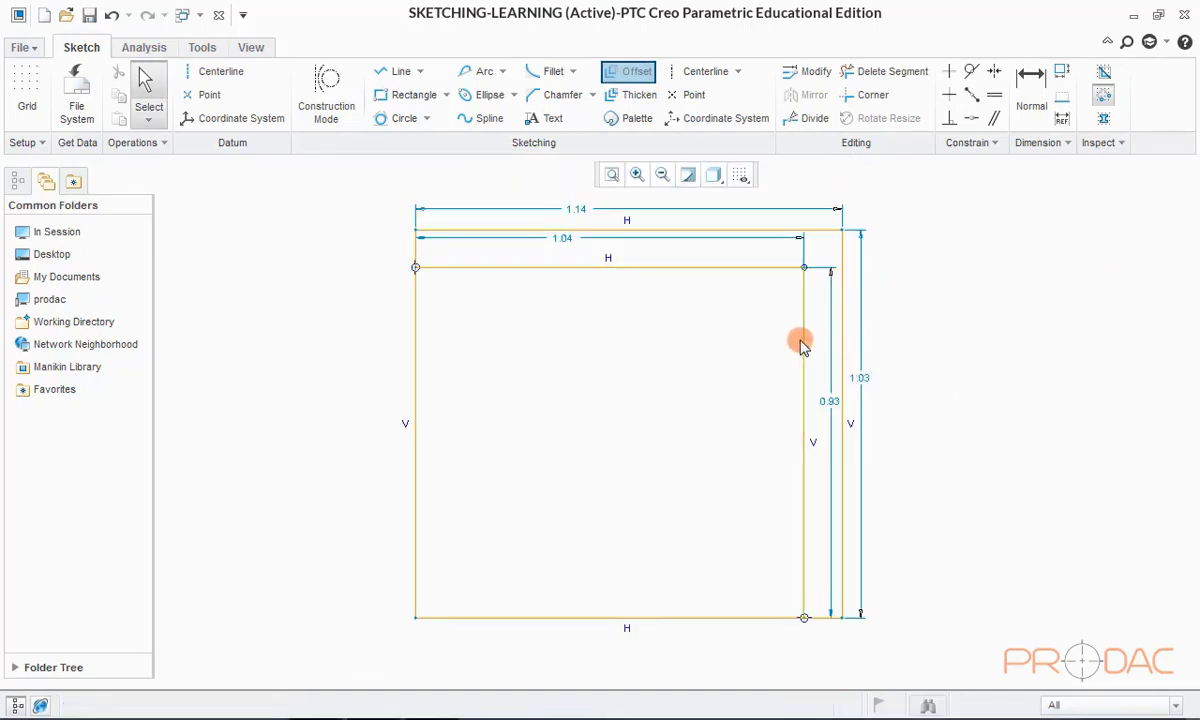
Step: Delete the two offset lines inside the rectangle, leaving only the original rectangle
{"action": "left_click", "coordinate": [802, 344]}
{"action": "key", "text": "Delete"}
{"action": "left_click", "coordinate": [771, 268]}
{"action": "key", "text": "Delete"}
{"action": "scroll", "coordinate": [890, 459], "scroll_direction": "up", "scroll_amount": 2}
{"action": "scroll", "coordinate": [898, 366], "scroll_direction": "down", "scroll_amount": 1}
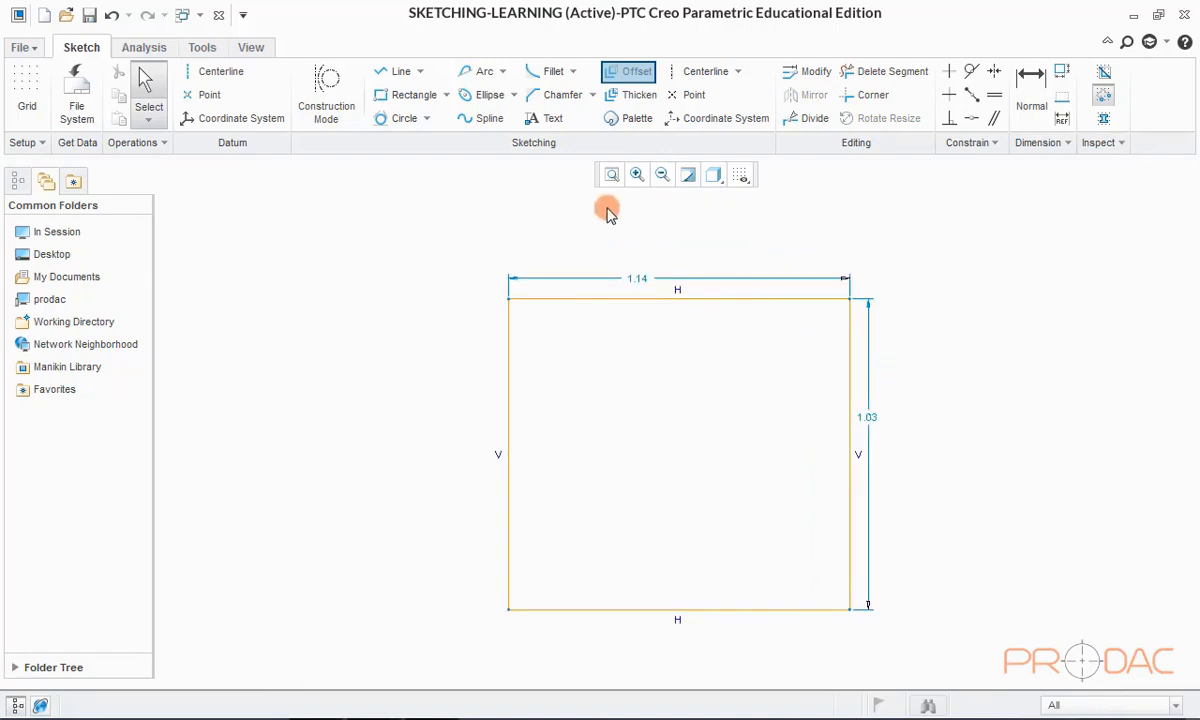
Step: Offset all four edges of the rectangle inward by 0.1 using the Loop offset edge type
{"action": "left_click", "coordinate": [628, 72]}
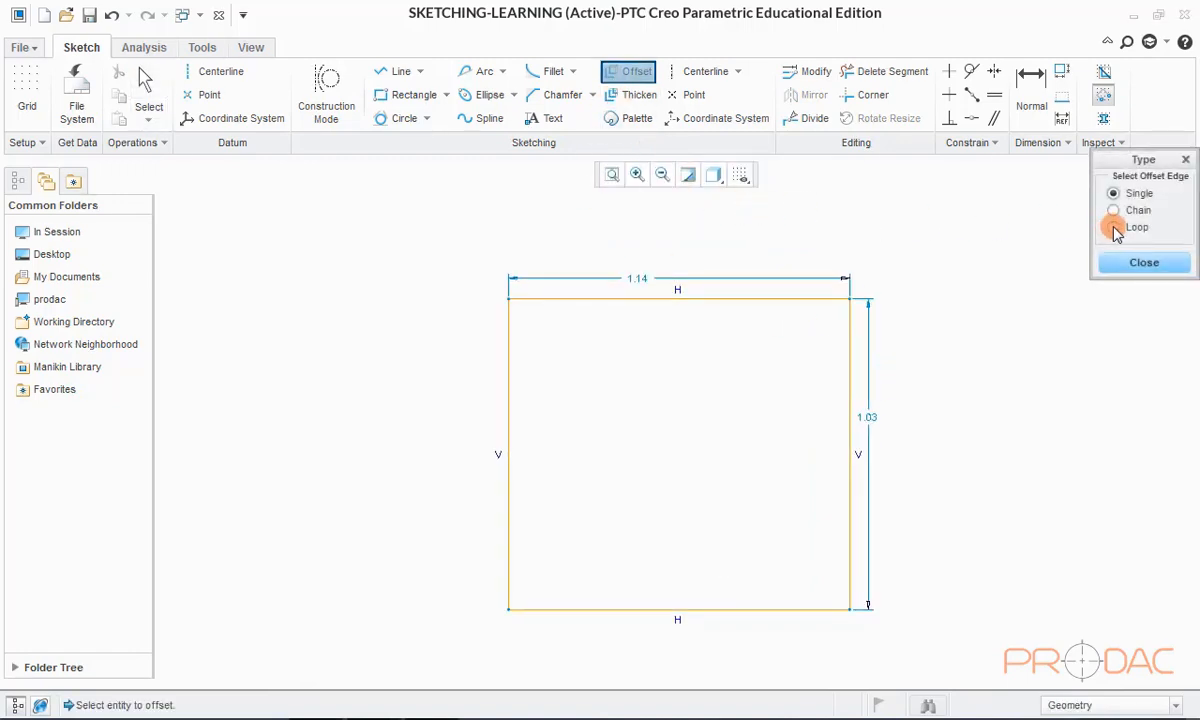
{"action": "left_click", "coordinate": [1114, 227]}
{"action": "left_click", "coordinate": [815, 299]}
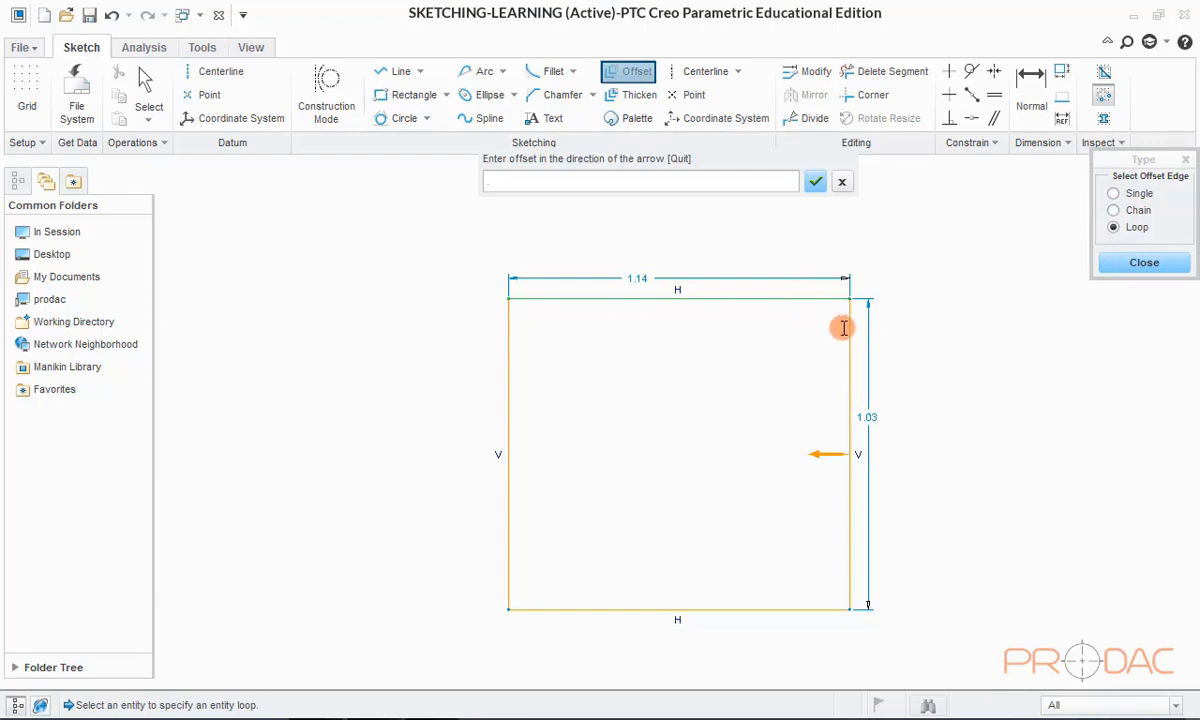
{"action": "key", "text": "Return"}
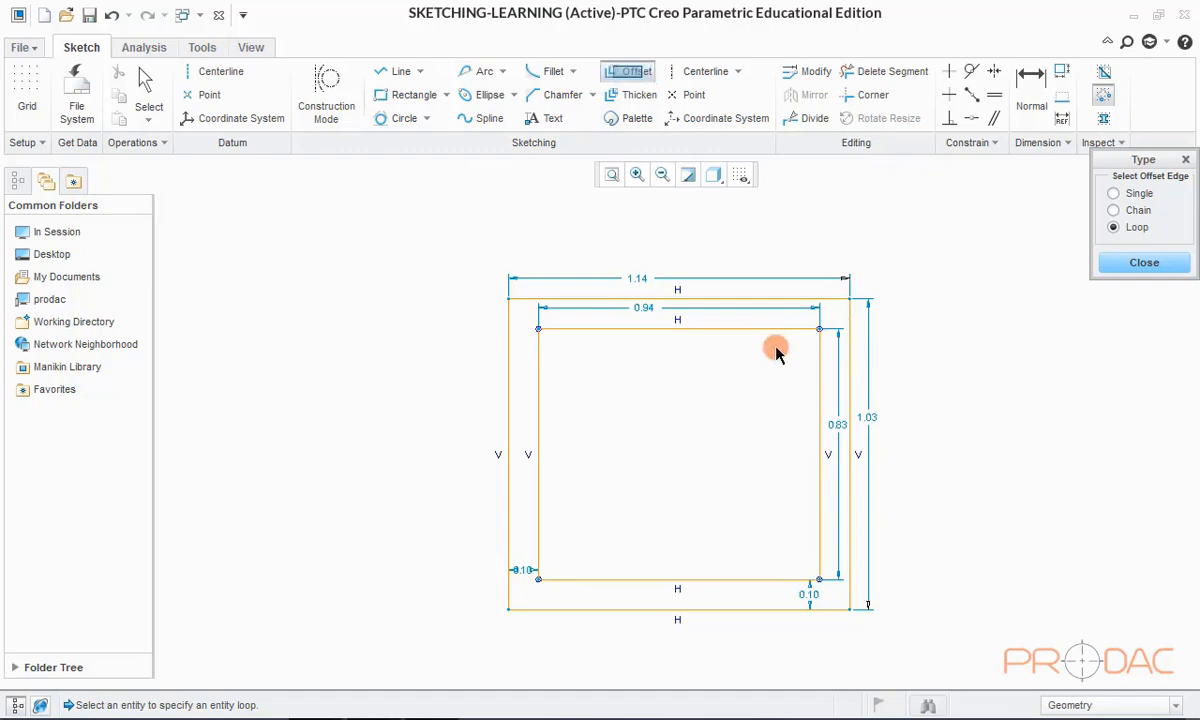
{"action": "scroll", "coordinate": [778, 340], "scroll_direction": "up", "scroll_amount": 2}
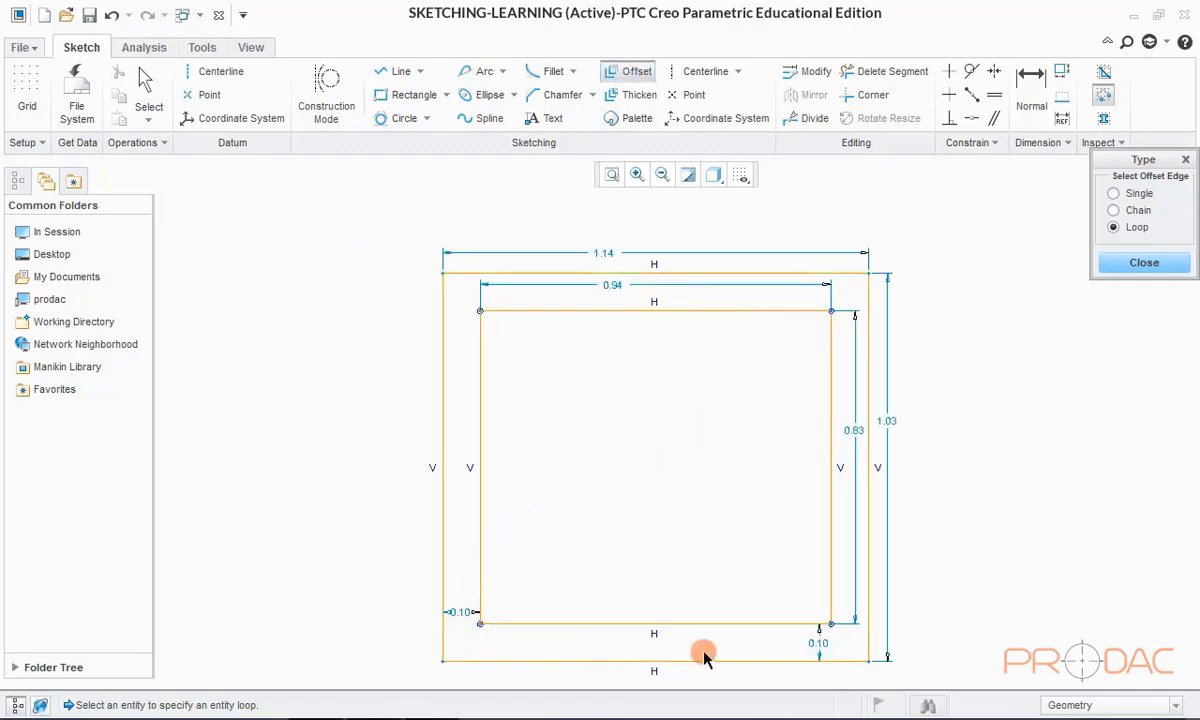
{"action": "left_click", "coordinate": [1145, 265]}
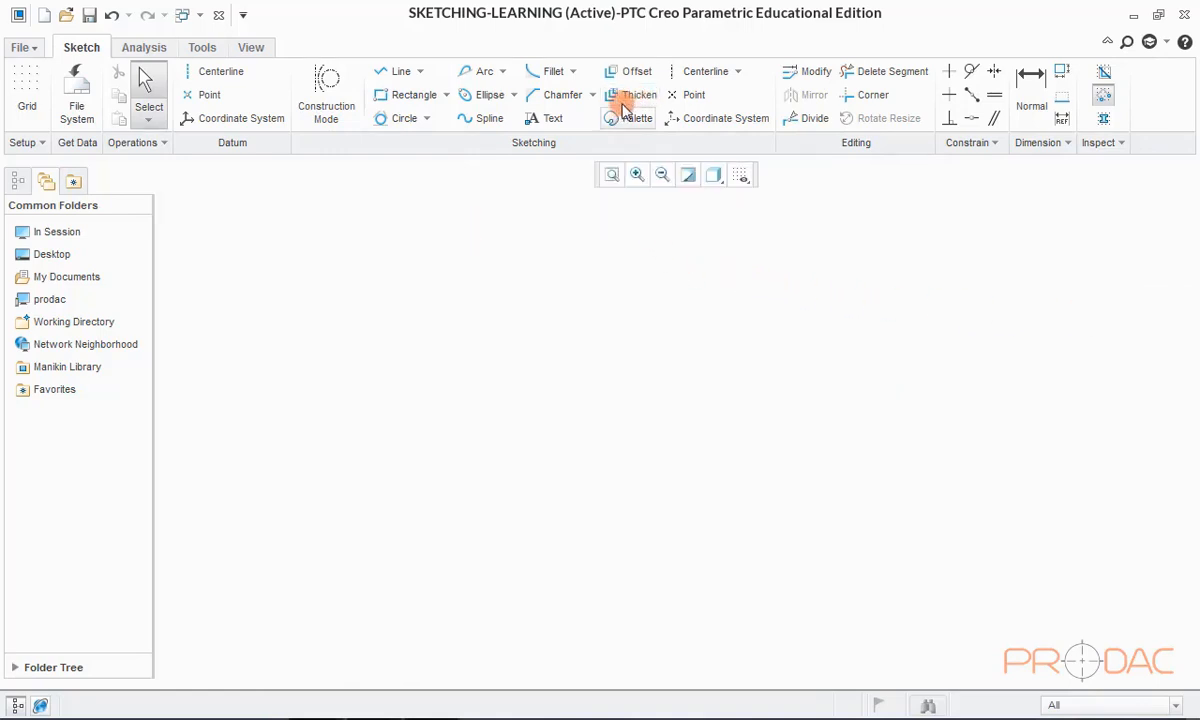
Step: Sketch a horizontal line about 22.59 long in the empty sketch
{"action": "left_click", "coordinate": [400, 72]}
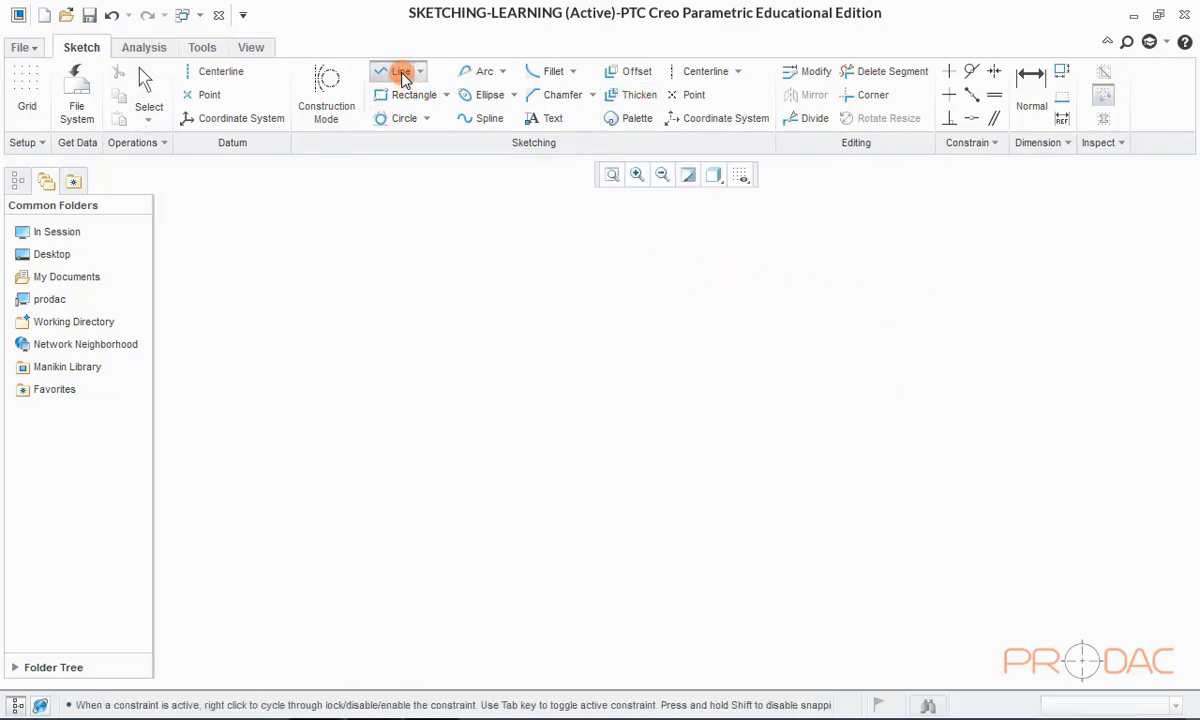
{"action": "left_click", "coordinate": [706, 355]}
{"action": "middle_click", "coordinate": [758, 313]}
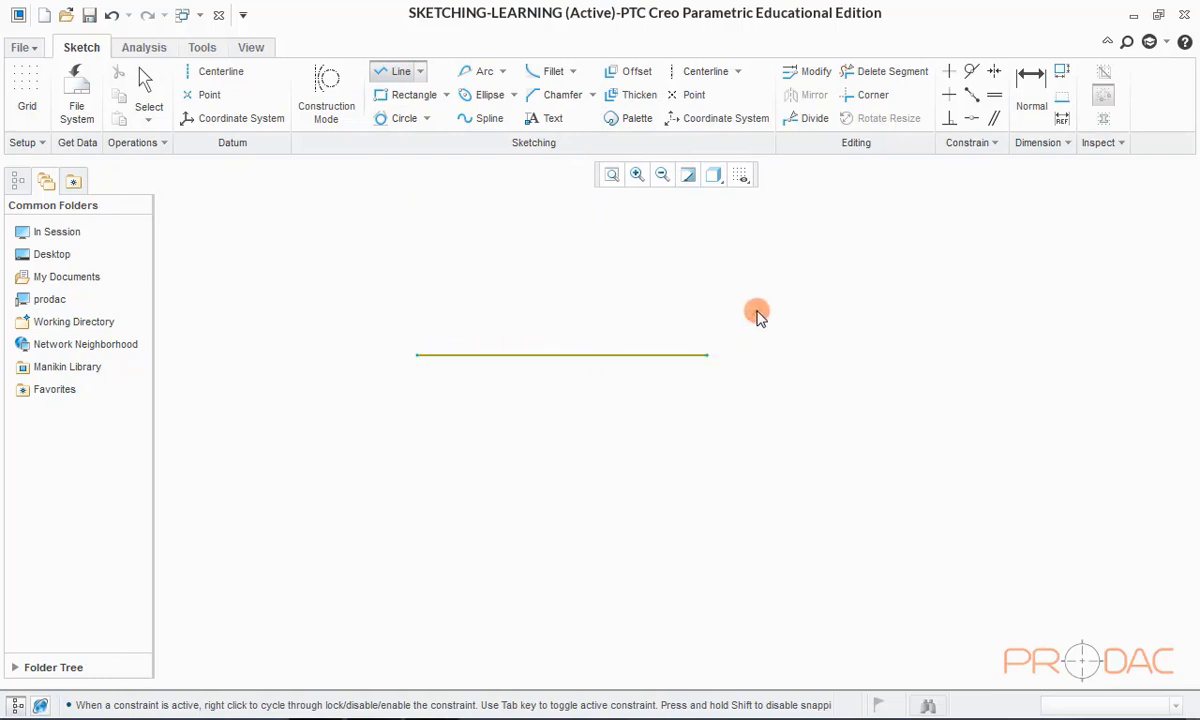
{"action": "middle_click", "coordinate": [777, 287]}
{"action": "scroll", "coordinate": [418, 355], "scroll_direction": "down", "scroll_amount": 2}
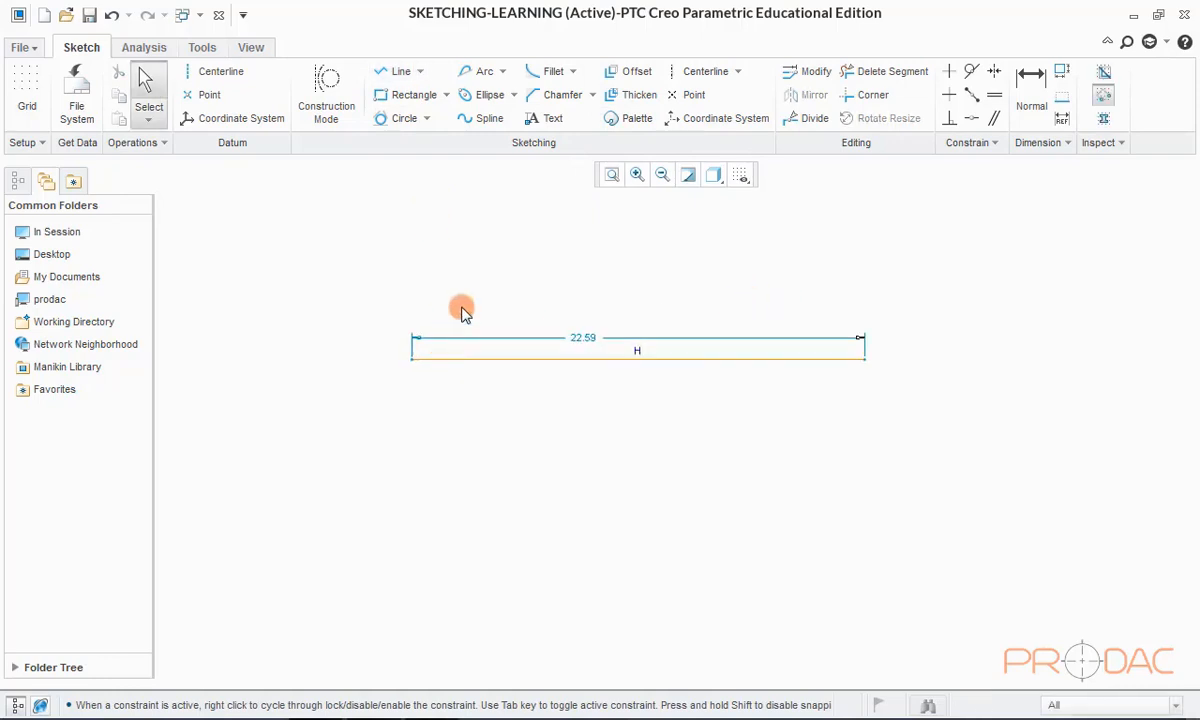
Step: Thicken the horizontal line using the Single edge type with open end caps, a thickness of 1 and a downward offset of 2
{"action": "left_click", "coordinate": [617, 98]}
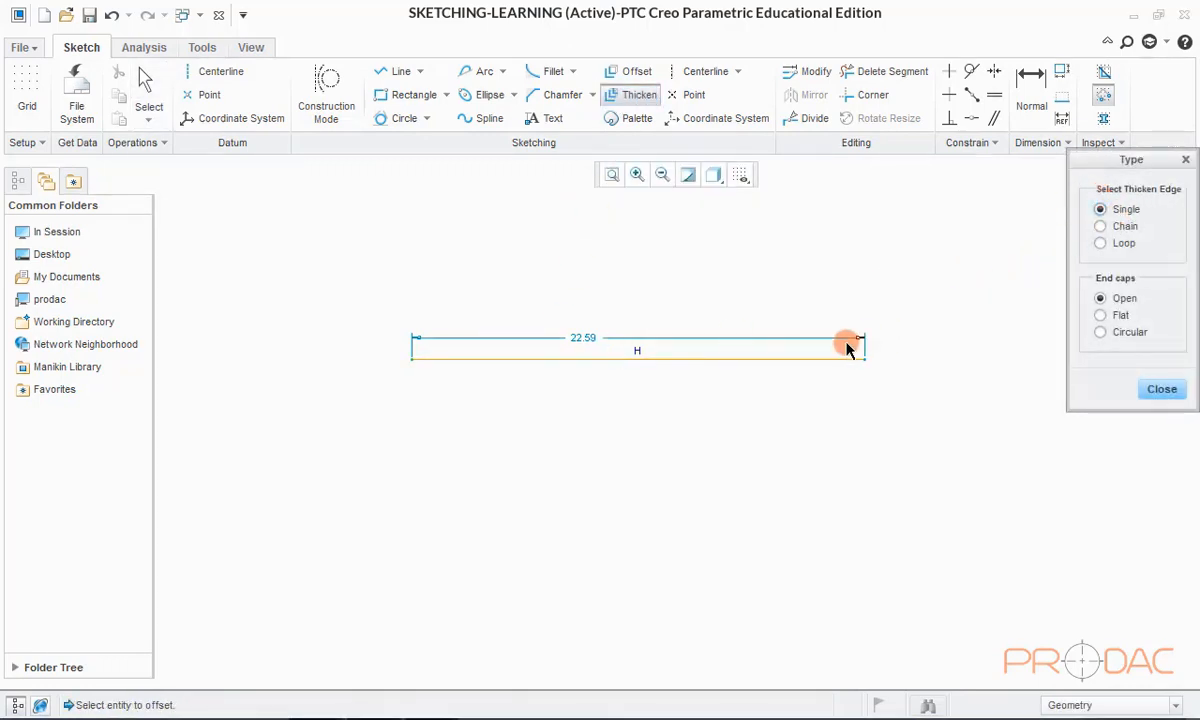
{"action": "left_click", "coordinate": [771, 362]}
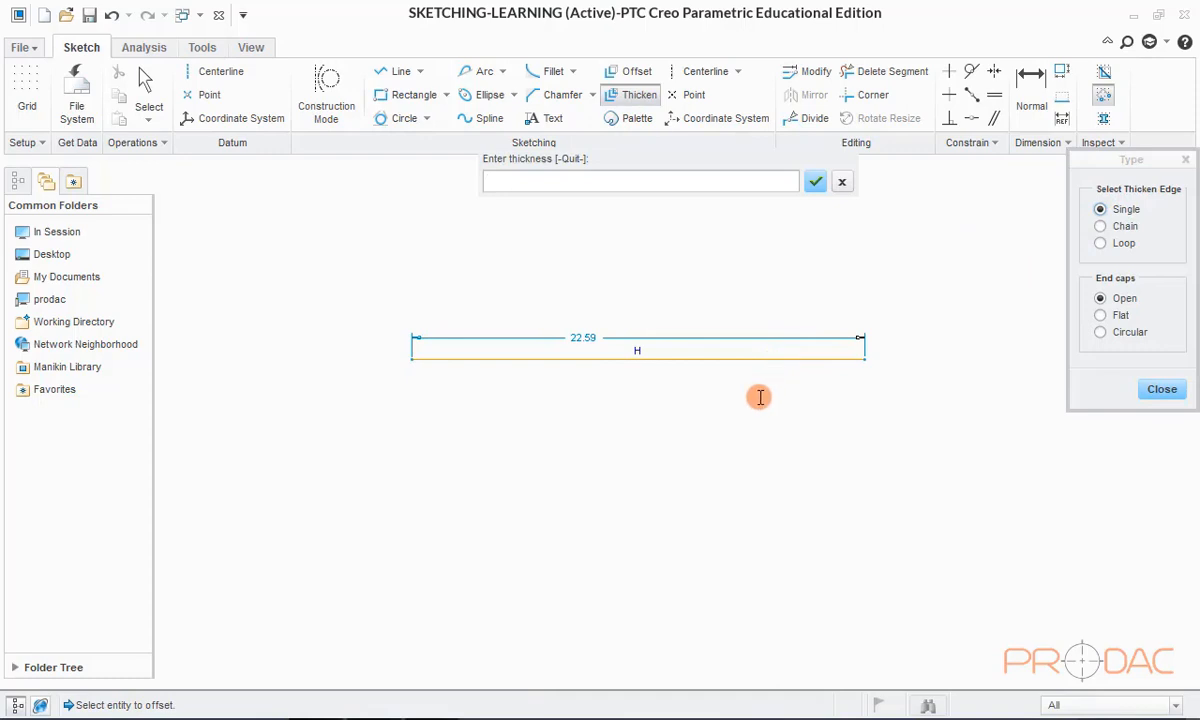
{"action": "key", "text": "Return"}
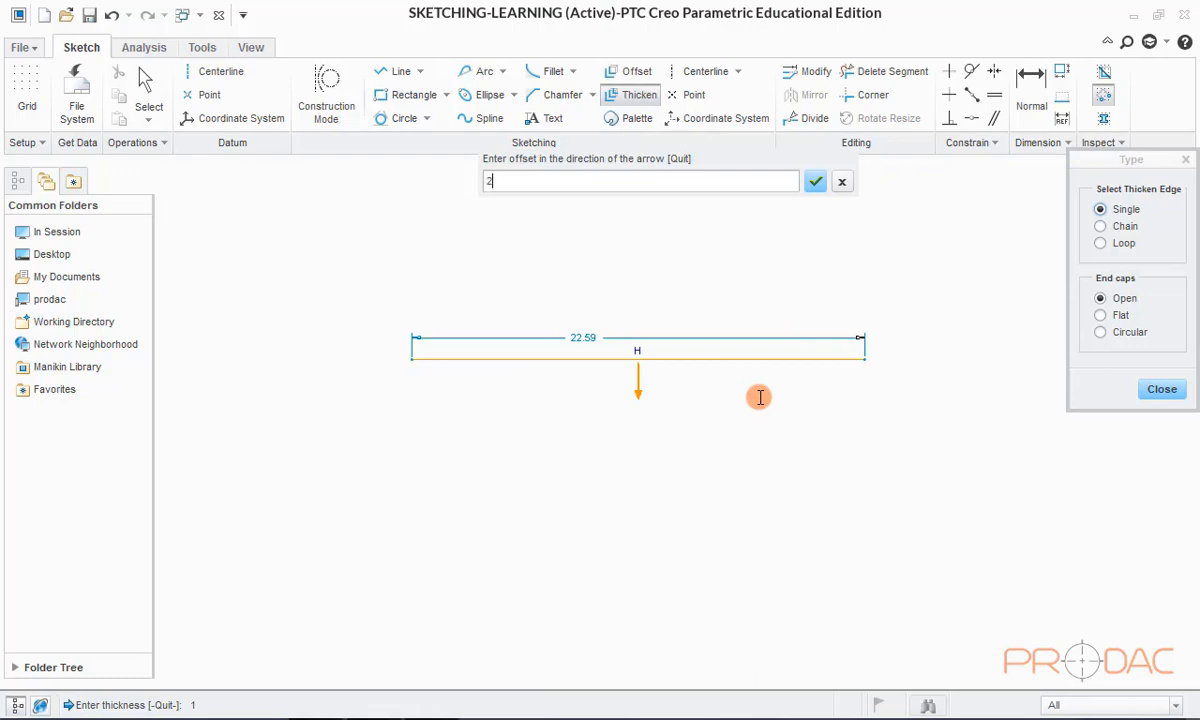
{"action": "type", "text": "2"}
{"action": "key", "text": "Return"}
{"action": "scroll", "coordinate": [745, 392], "scroll_direction": "up", "scroll_amount": 1}
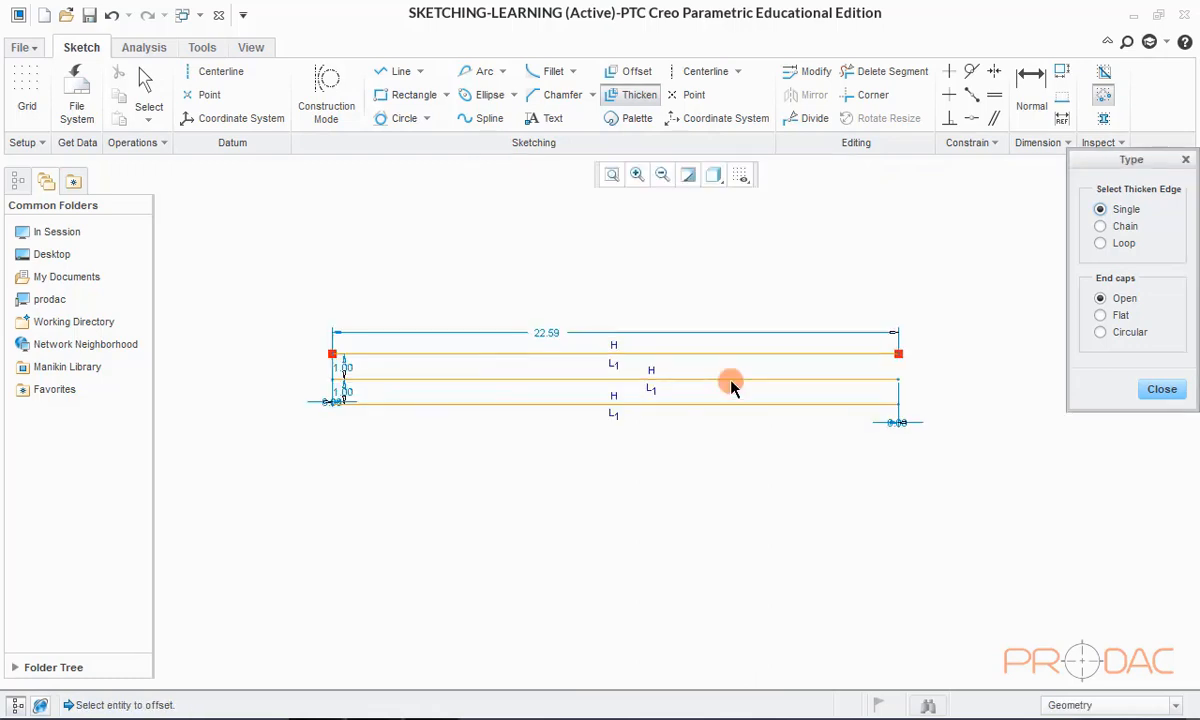
{"action": "scroll", "coordinate": [769, 396], "scroll_direction": "down", "scroll_amount": 2}
{"action": "left_click", "coordinate": [1160, 389]}
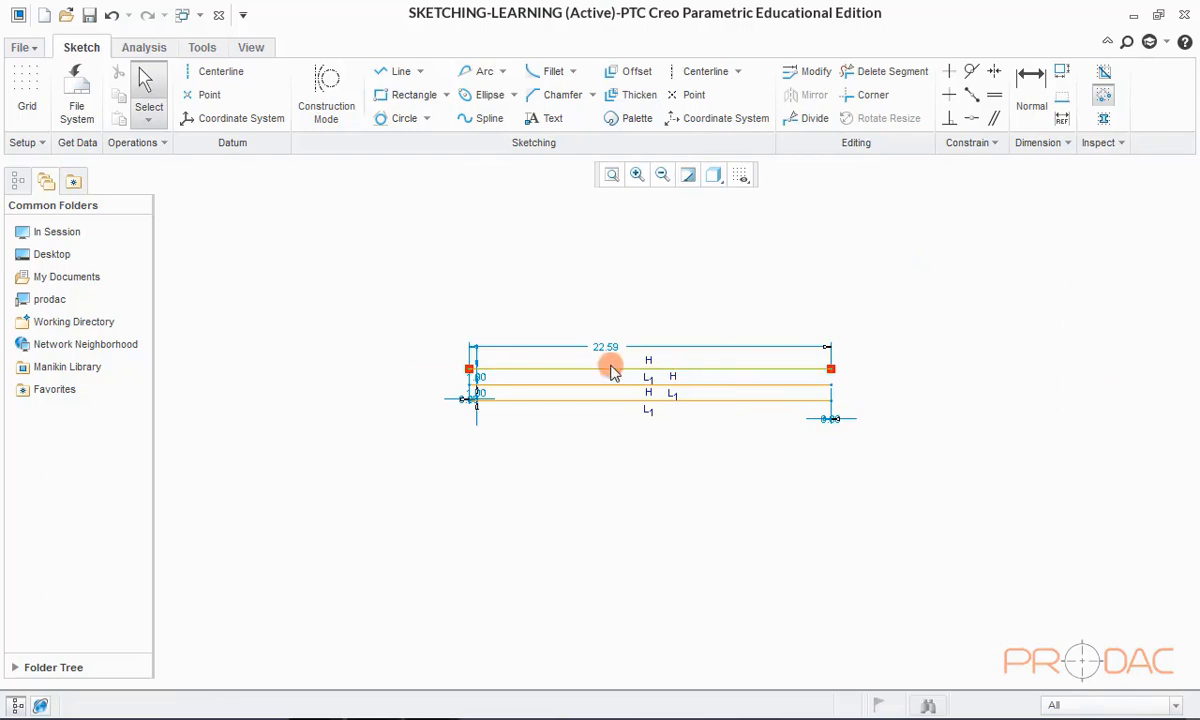
Step: Delete the horizontal line and its thickened copies together with their dimensions
{"action": "scroll", "coordinate": [812, 367], "scroll_direction": "up", "scroll_amount": 1}
{"action": "mouse_move", "coordinate": [1042, 481]}
{"action": "left_mouse_down"}
{"action": "mouse_move", "coordinate": [462, 320]}
{"action": "mouse_move", "coordinate": [258, 288]}
{"action": "left_mouse_up"}
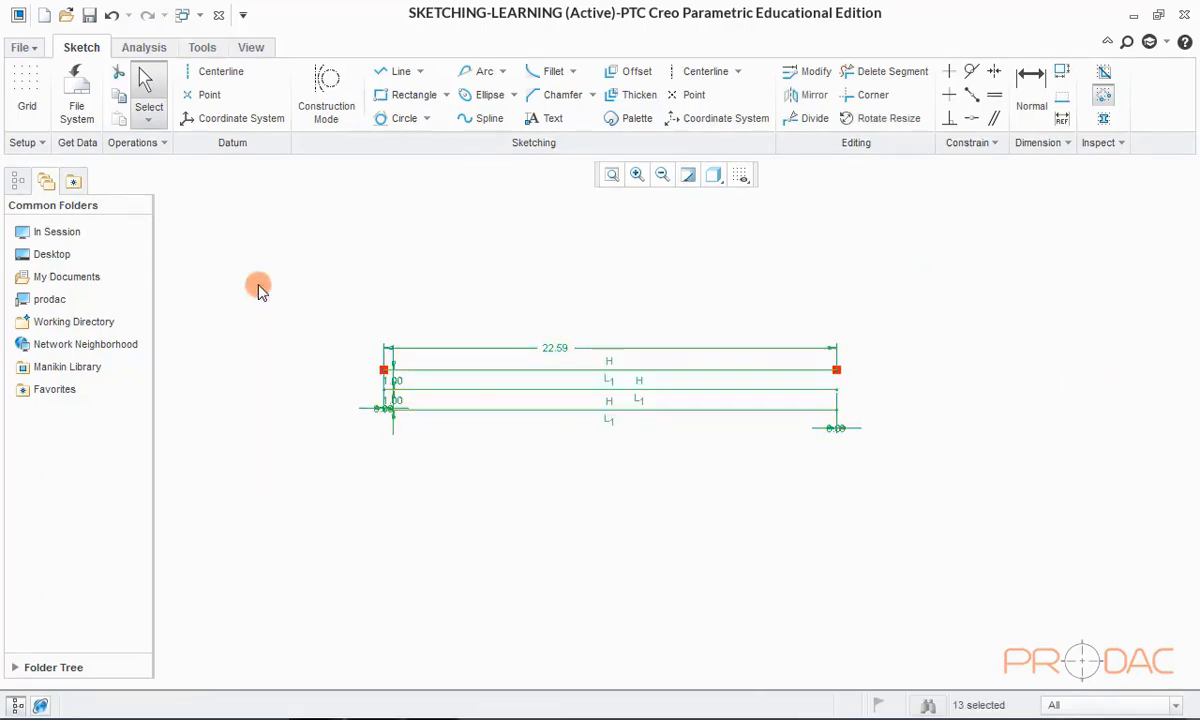
{"action": "key", "text": "Delete"}
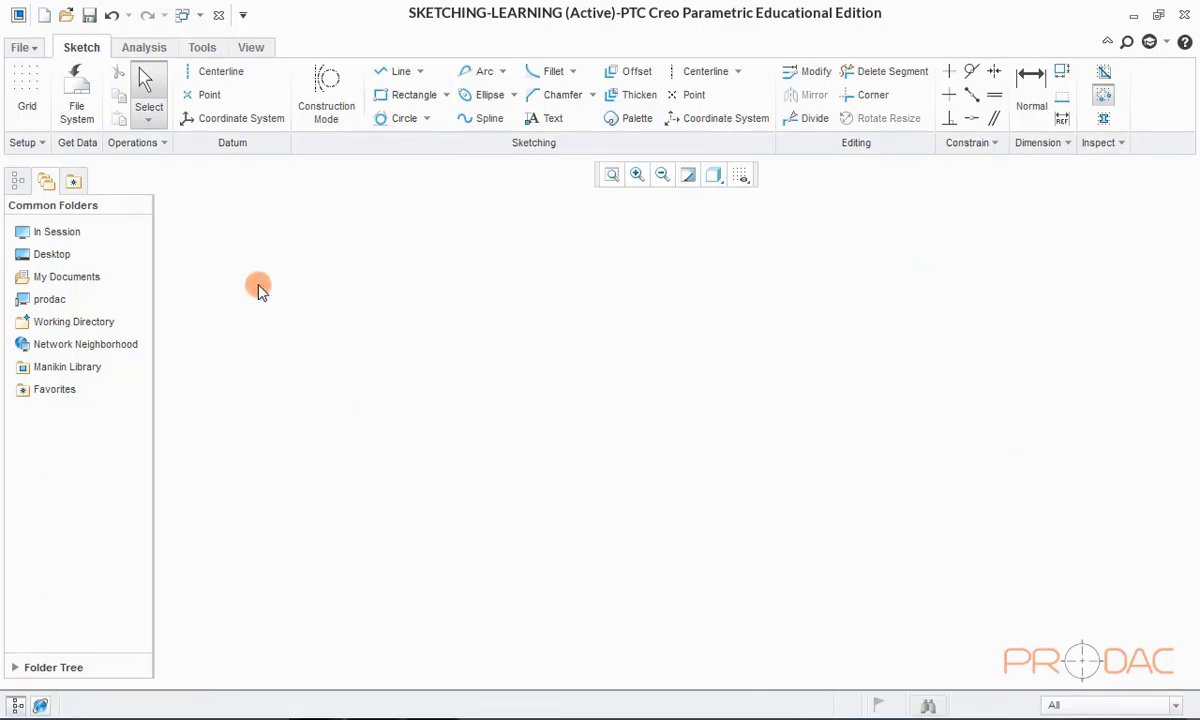
Step: Sketch a rectangle about 15.58 wide and 13.71 high
{"action": "left_click", "coordinate": [383, 94]}
{"action": "left_click", "coordinate": [430, 286]}
{"action": "left_click", "coordinate": [742, 558]}
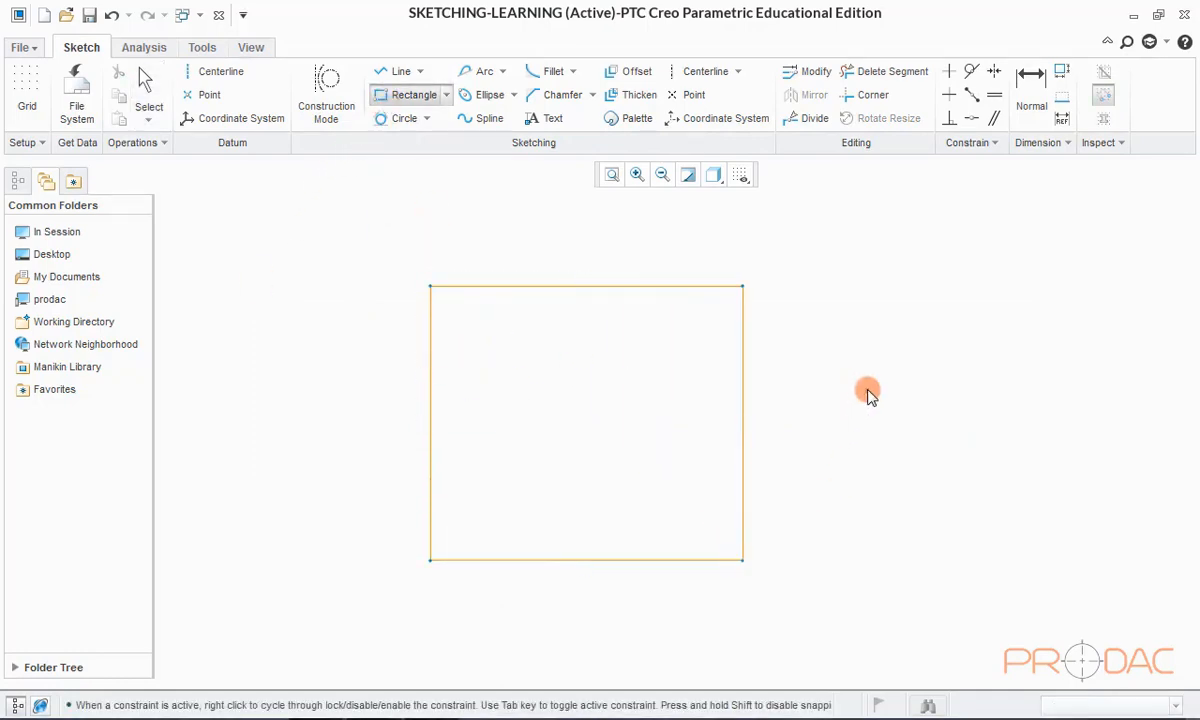
{"action": "middle_click", "coordinate": [867, 360]}
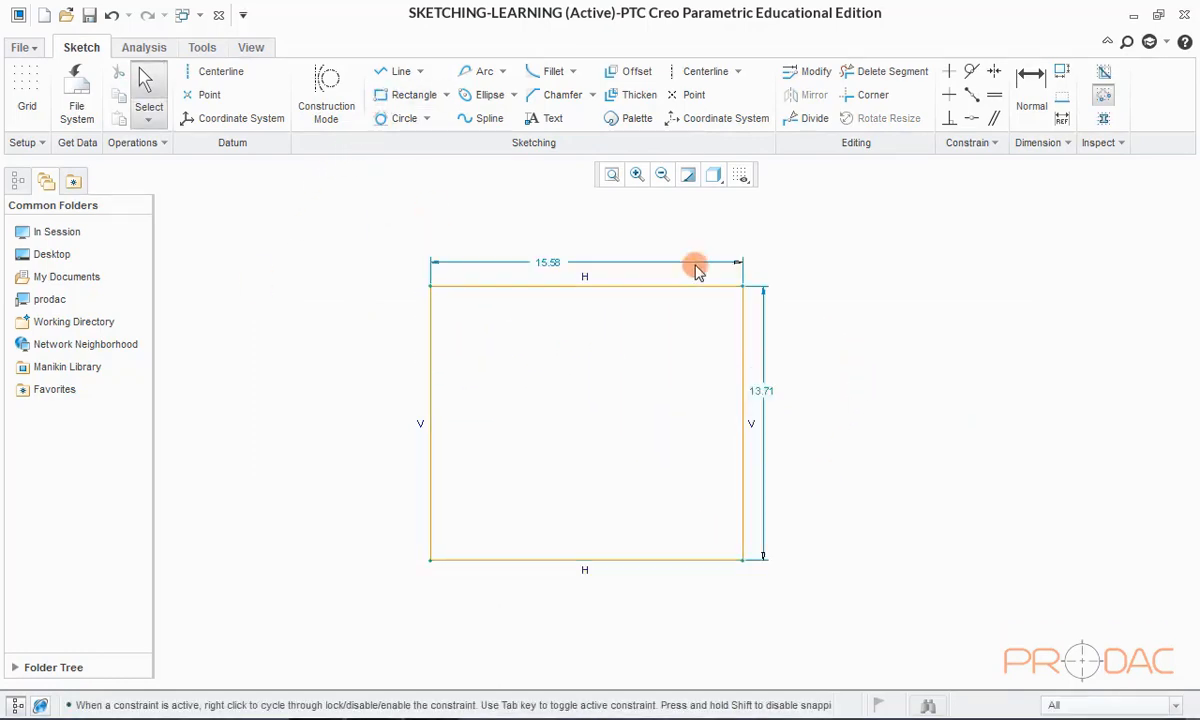
Step: Thicken the rectangle inward using the Loop edge type with open end caps and a thickness of 1
{"action": "left_click", "coordinate": [633, 94]}
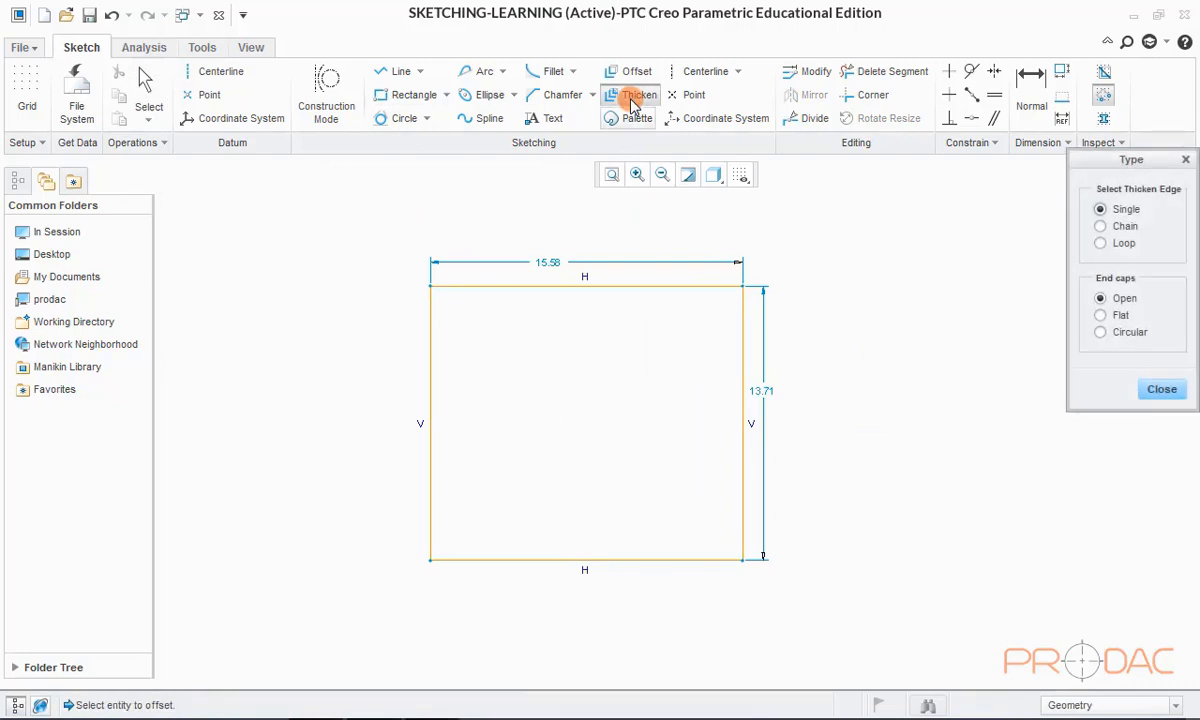
{"action": "left_click", "coordinate": [1101, 244]}
{"action": "left_click", "coordinate": [716, 287]}
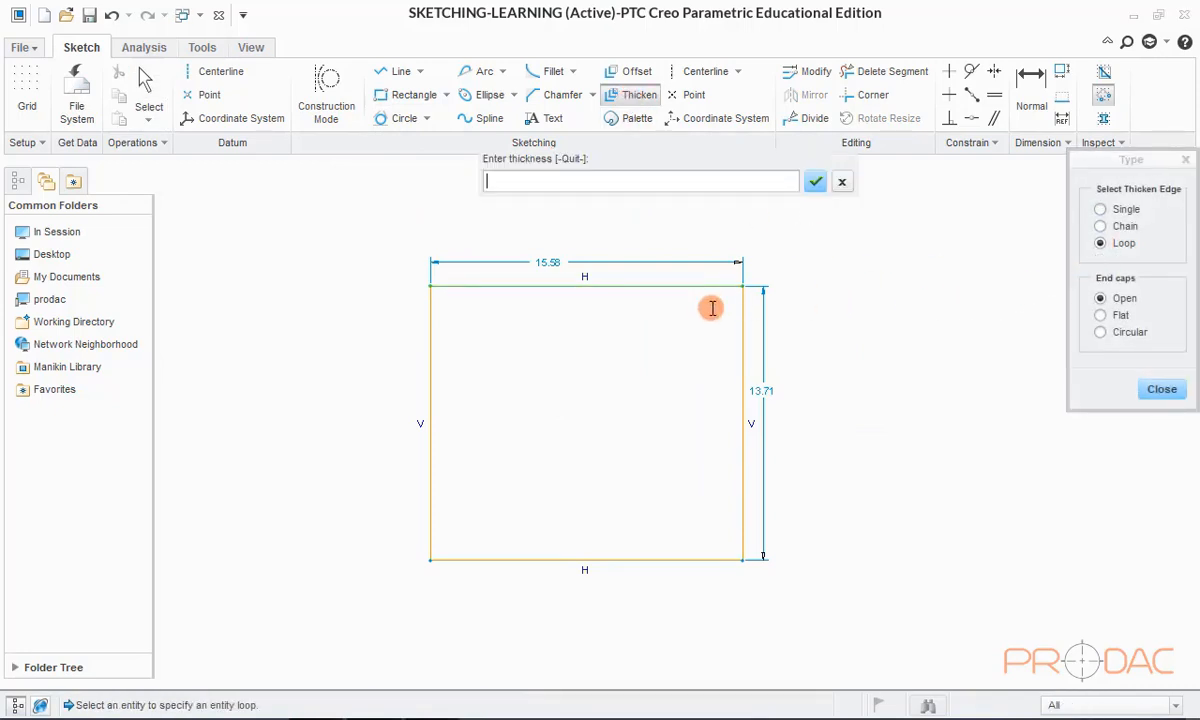
{"action": "key", "text": "Return"}
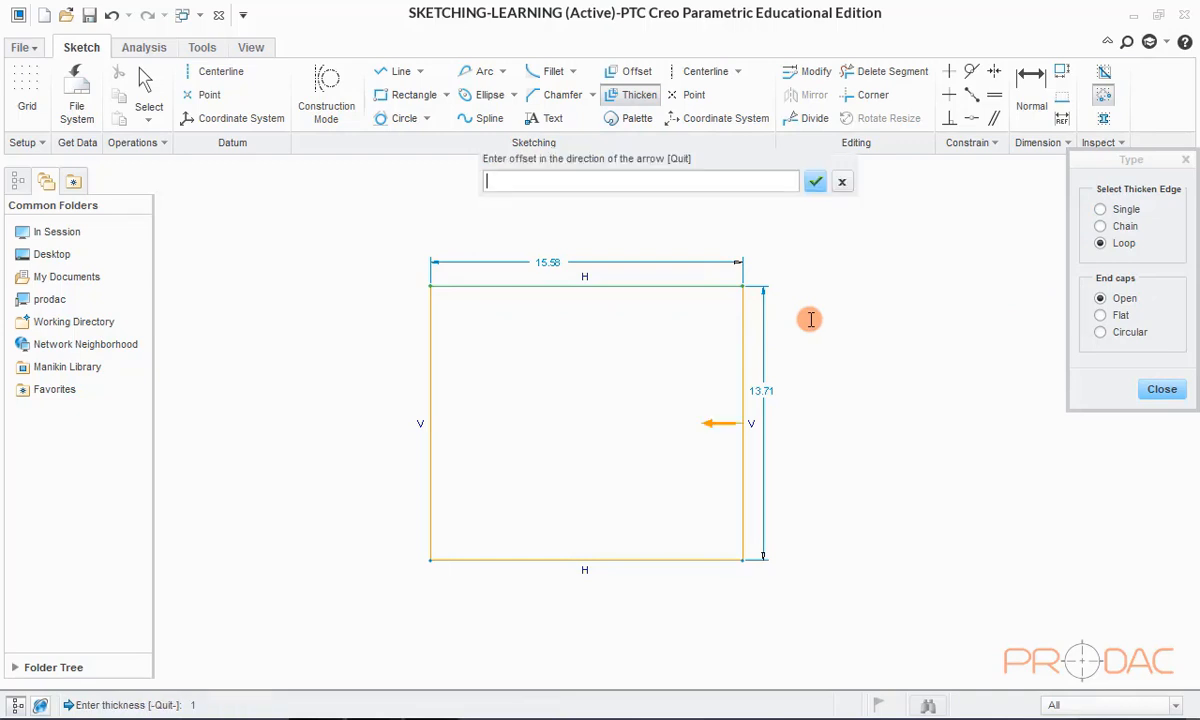
{"action": "key", "text": "Return"}
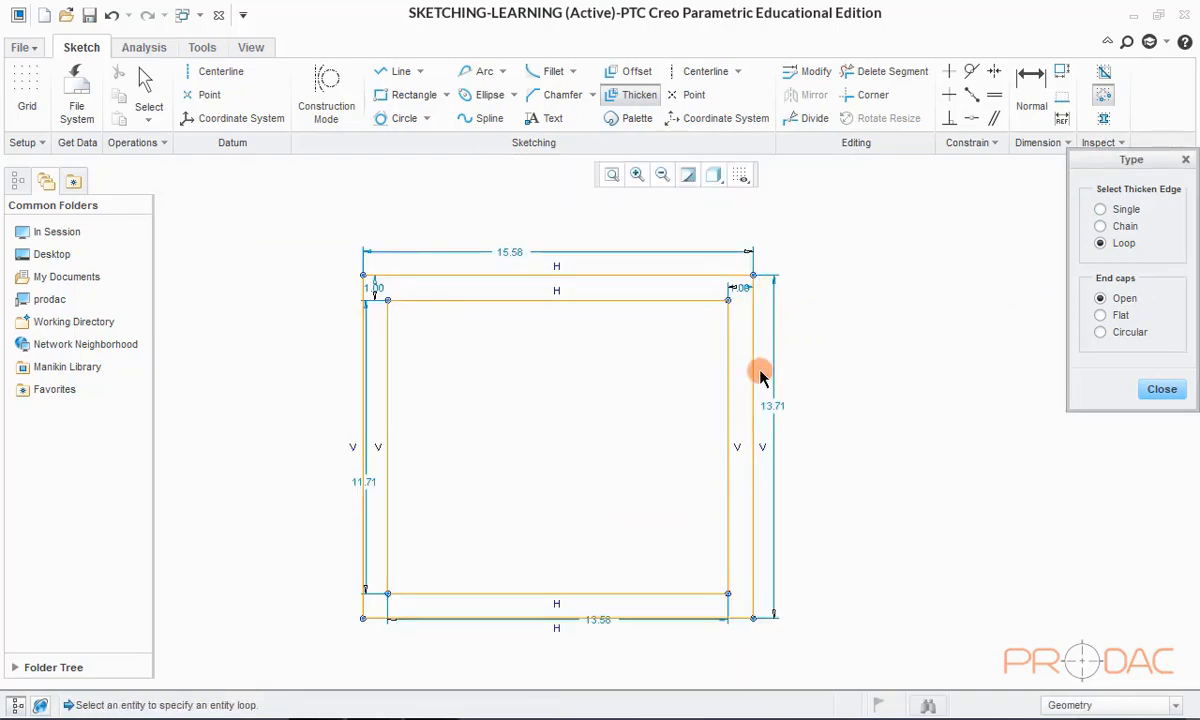
{"action": "scroll", "coordinate": [727, 393], "scroll_direction": "down", "scroll_amount": 1}
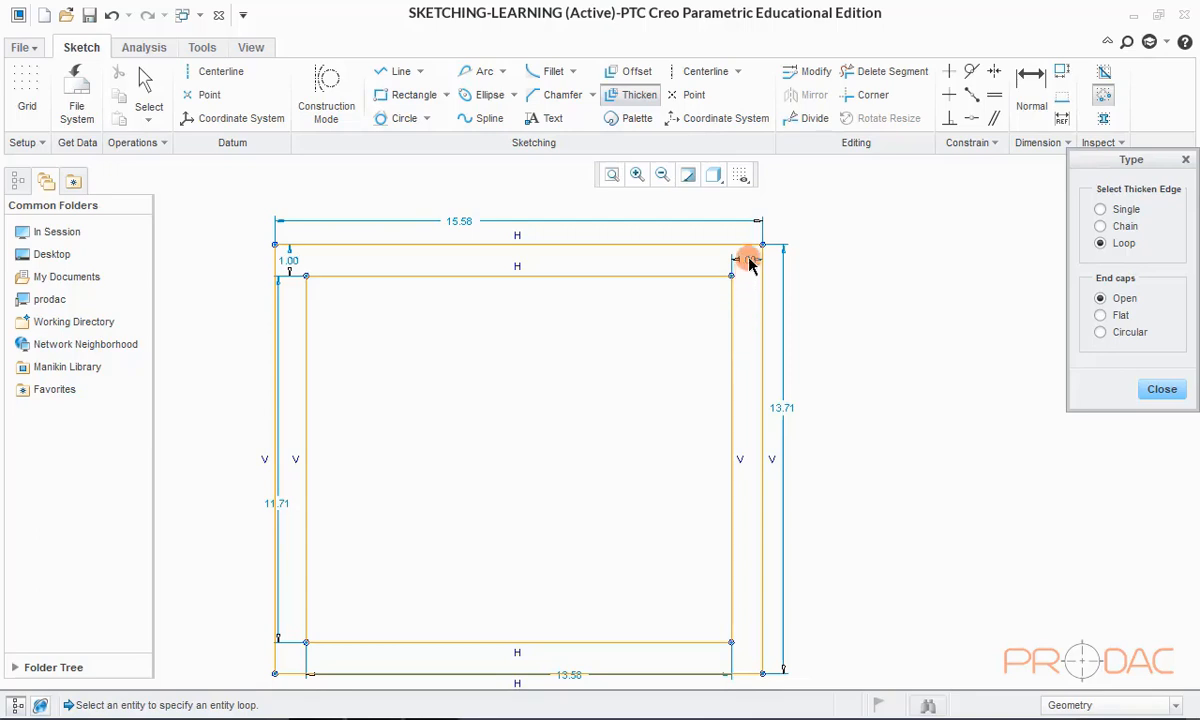
{"action": "left_click", "coordinate": [1158, 391]}
Step: Delete the thickened rectangle with all its dimensions
{"action": "scroll", "coordinate": [920, 378], "scroll_direction": "up", "scroll_amount": 2}
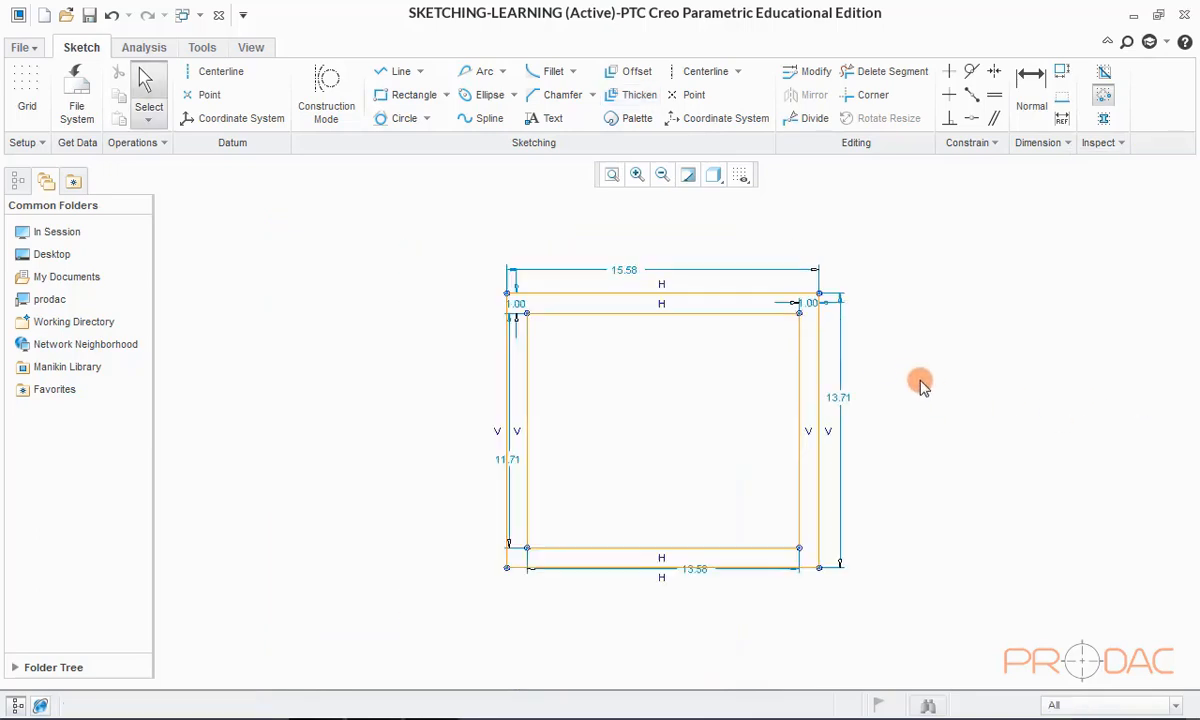
{"action": "scroll", "coordinate": [829, 316], "scroll_direction": "up", "scroll_amount": 1}
{"action": "scroll", "coordinate": [788, 423], "scroll_direction": "down", "scroll_amount": 1}
{"action": "left_click_drag", "start_coordinate": [974, 582], "coordinate": [465, 203]}
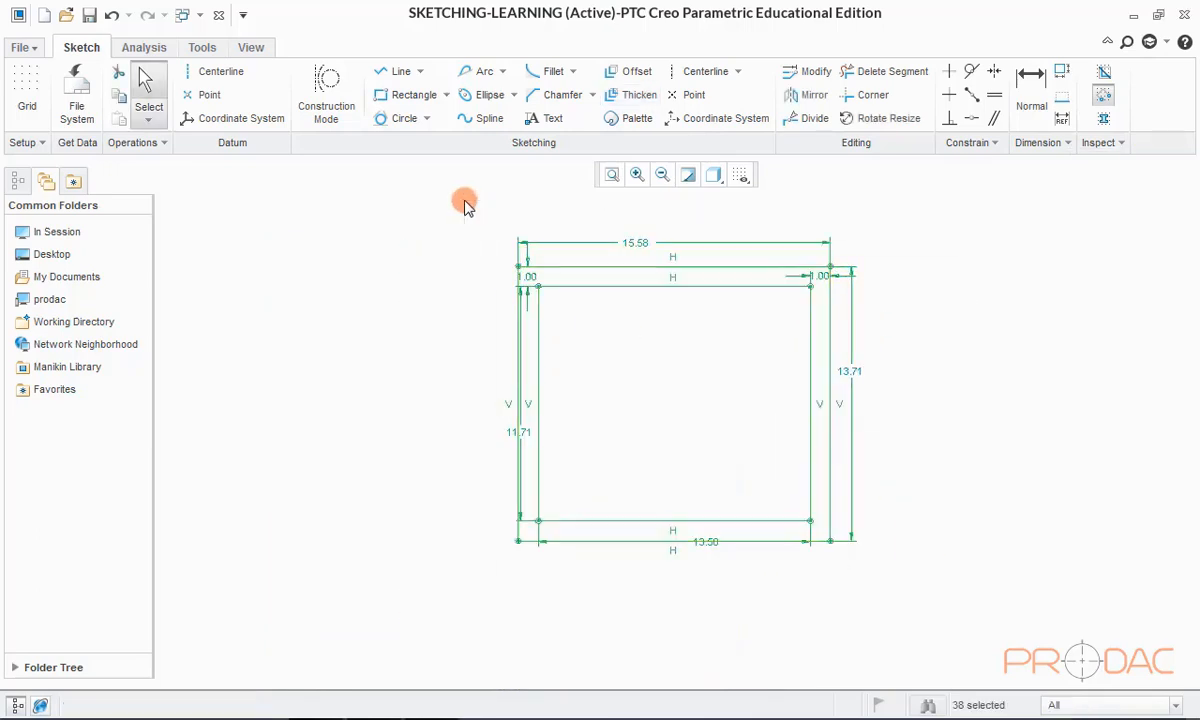
{"action": "key", "text": "Delete"}
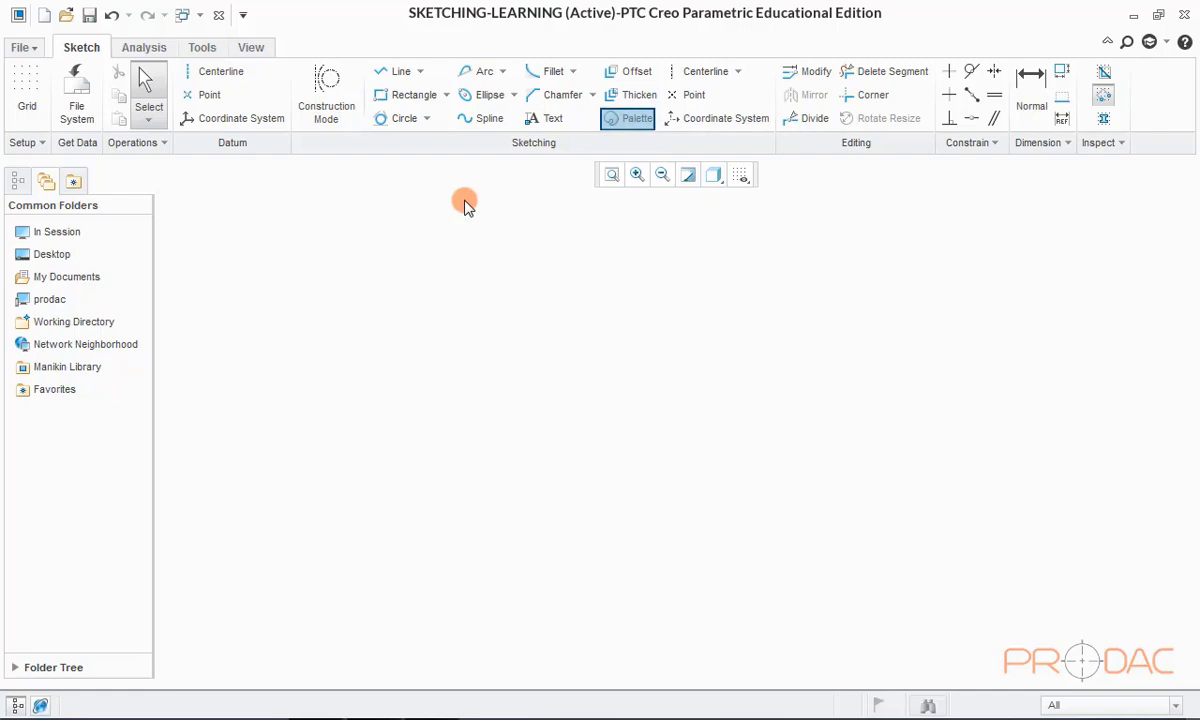
Step: Open the Sketcher Palette and examine the ready-made polygons, profiles, shapes and stars it offers
{"action": "left_click", "coordinate": [625, 127]}
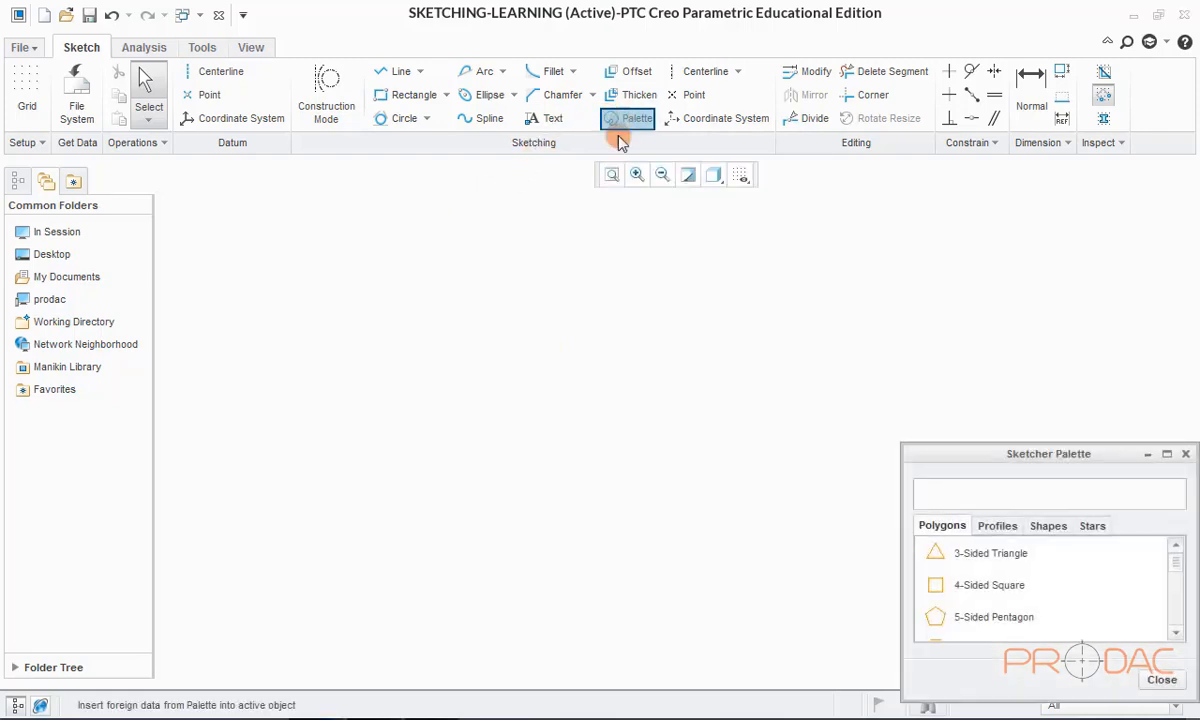
{"action": "scroll", "coordinate": [985, 580], "scroll_direction": "down", "scroll_amount": 2}
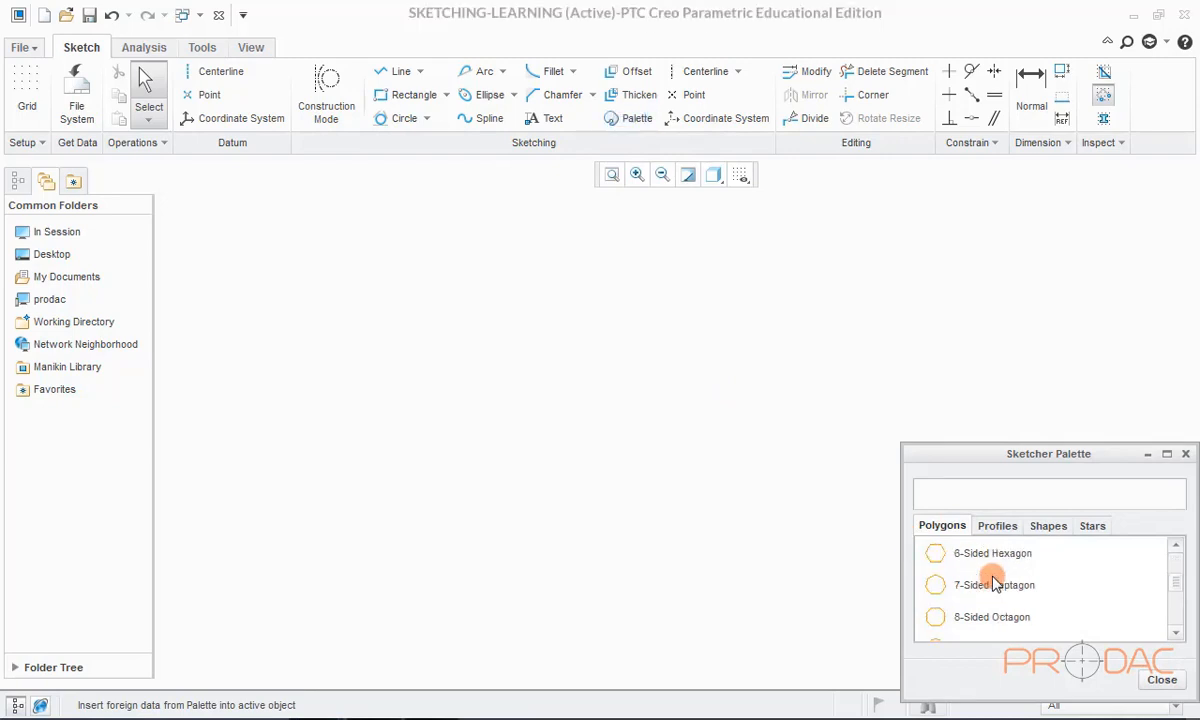
{"action": "scroll", "coordinate": [993, 583], "scroll_direction": "down", "scroll_amount": 1}
{"action": "scroll", "coordinate": [990, 584], "scroll_direction": "up", "scroll_amount": 3}
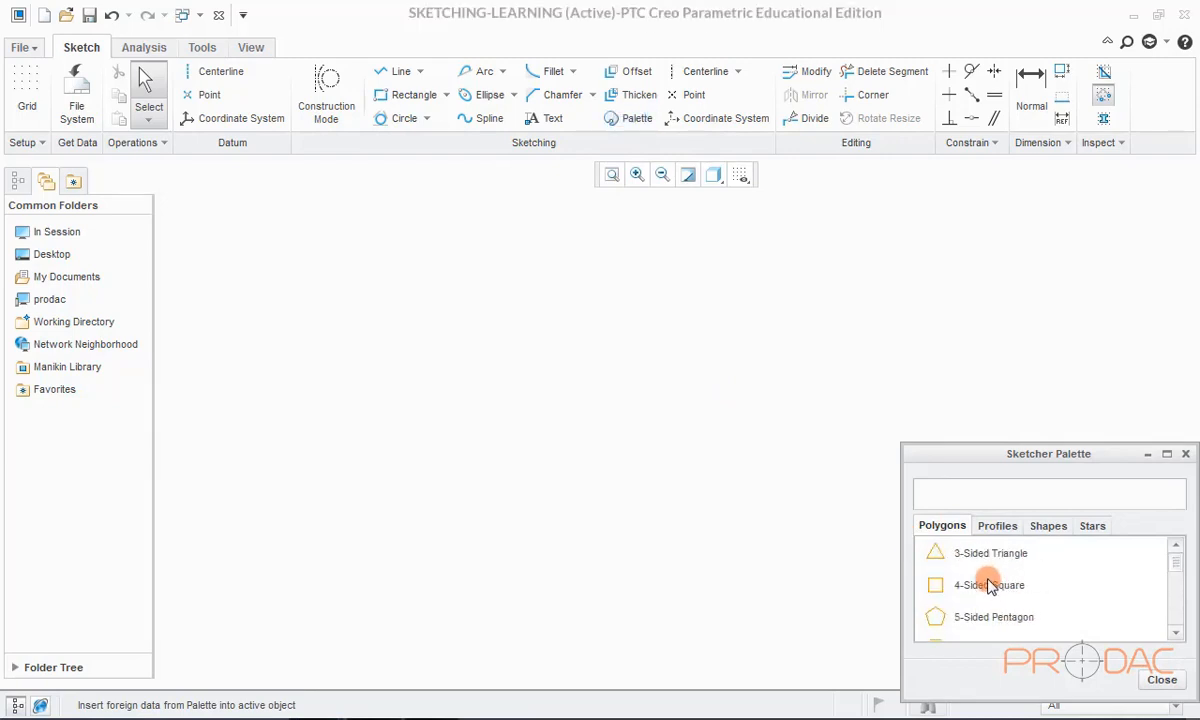
{"action": "left_click", "coordinate": [995, 527]}
{"action": "scroll", "coordinate": [966, 592], "scroll_direction": "down", "scroll_amount": 1}
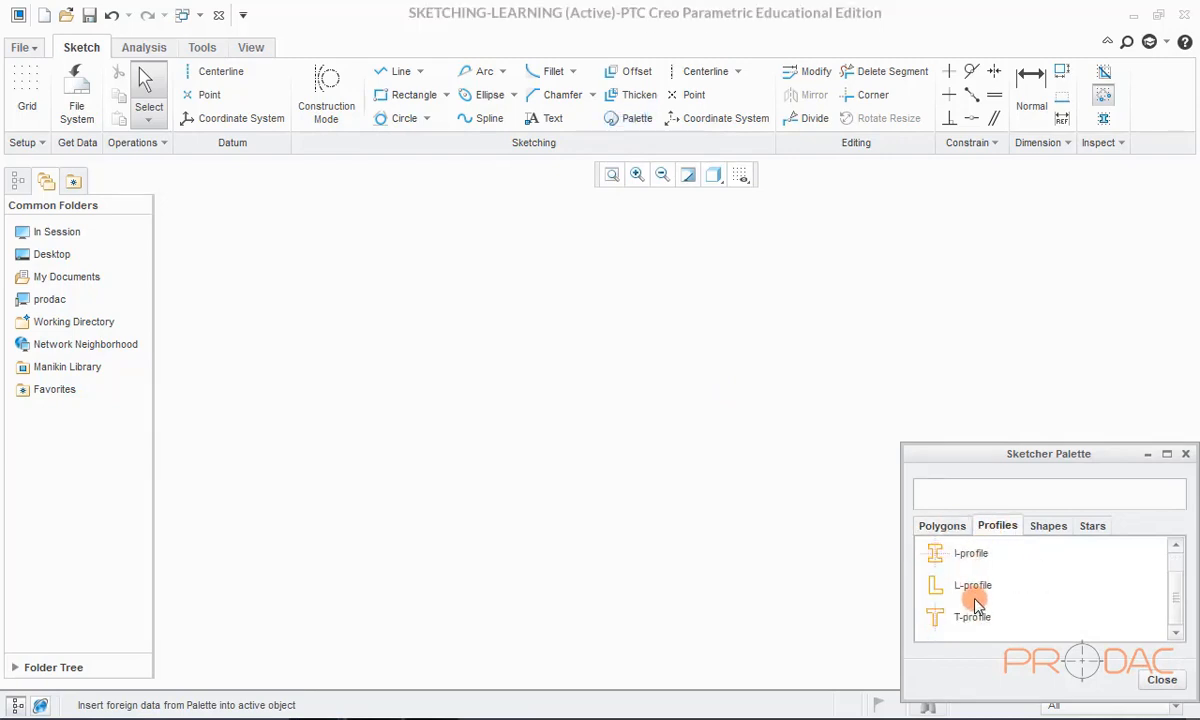
{"action": "scroll", "coordinate": [975, 596], "scroll_direction": "up", "scroll_amount": 1}
{"action": "left_click", "coordinate": [1048, 526]}
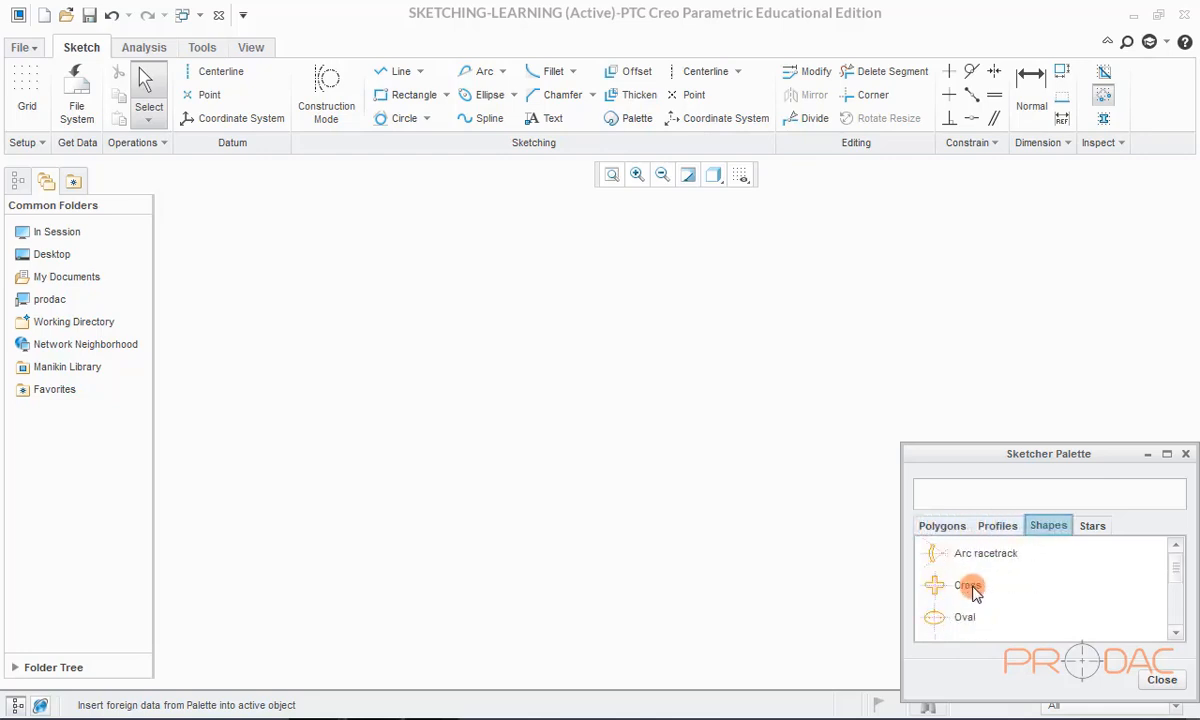
{"action": "left_click", "coordinate": [1092, 526]}
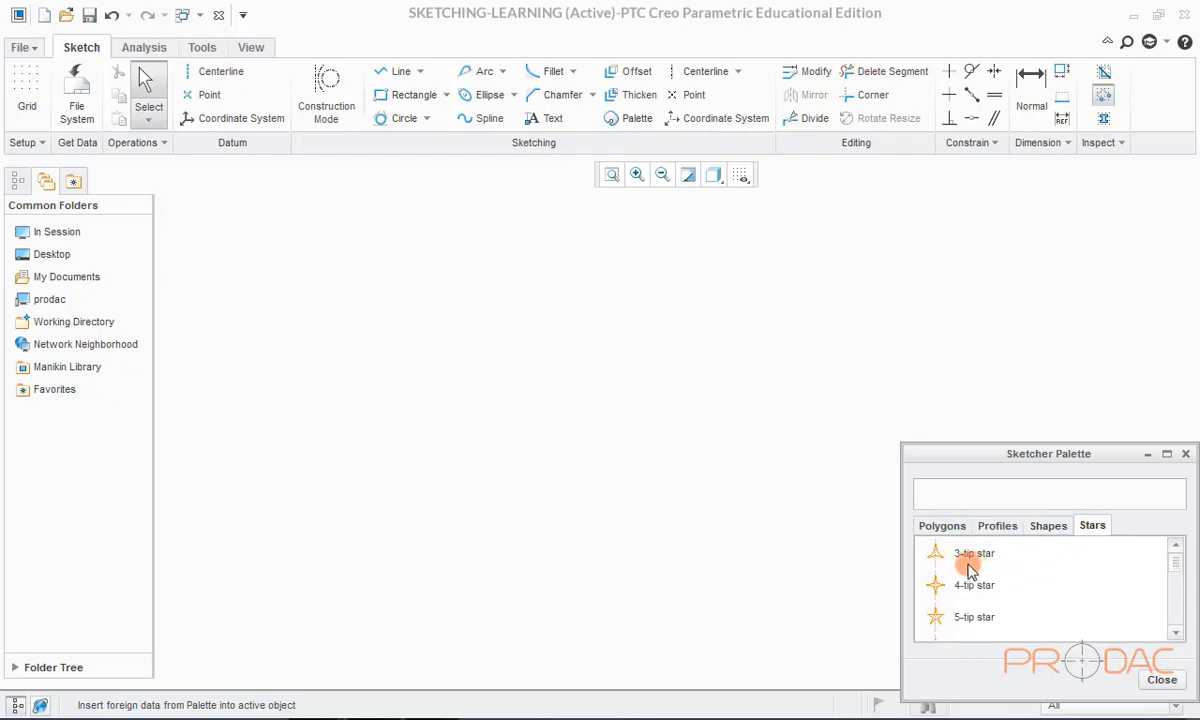
{"action": "scroll", "coordinate": [968, 570], "scroll_direction": "down", "scroll_amount": 5}
{"action": "scroll", "coordinate": [990, 566], "scroll_direction": "up", "scroll_amount": 4}
Step: Place the ready-made Cross shape from the Sketcher Palette in the middle of the empty sketch
{"action": "left_click", "coordinate": [1046, 526]}
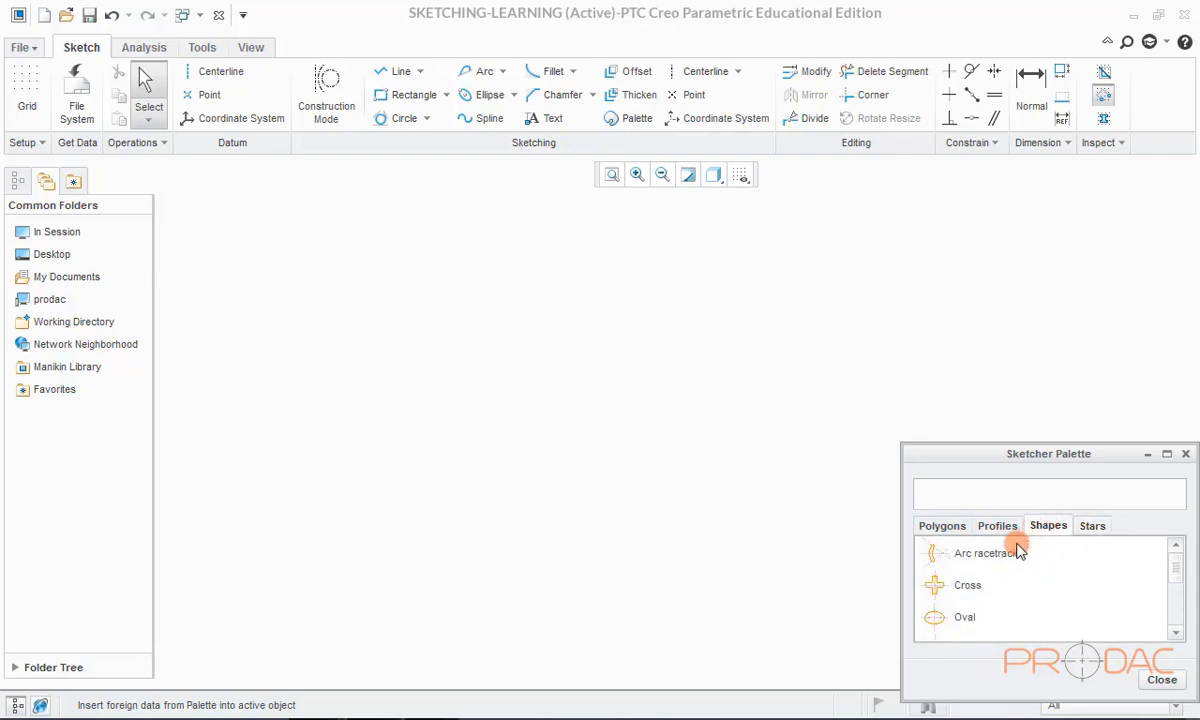
{"action": "left_click", "coordinate": [940, 592]}
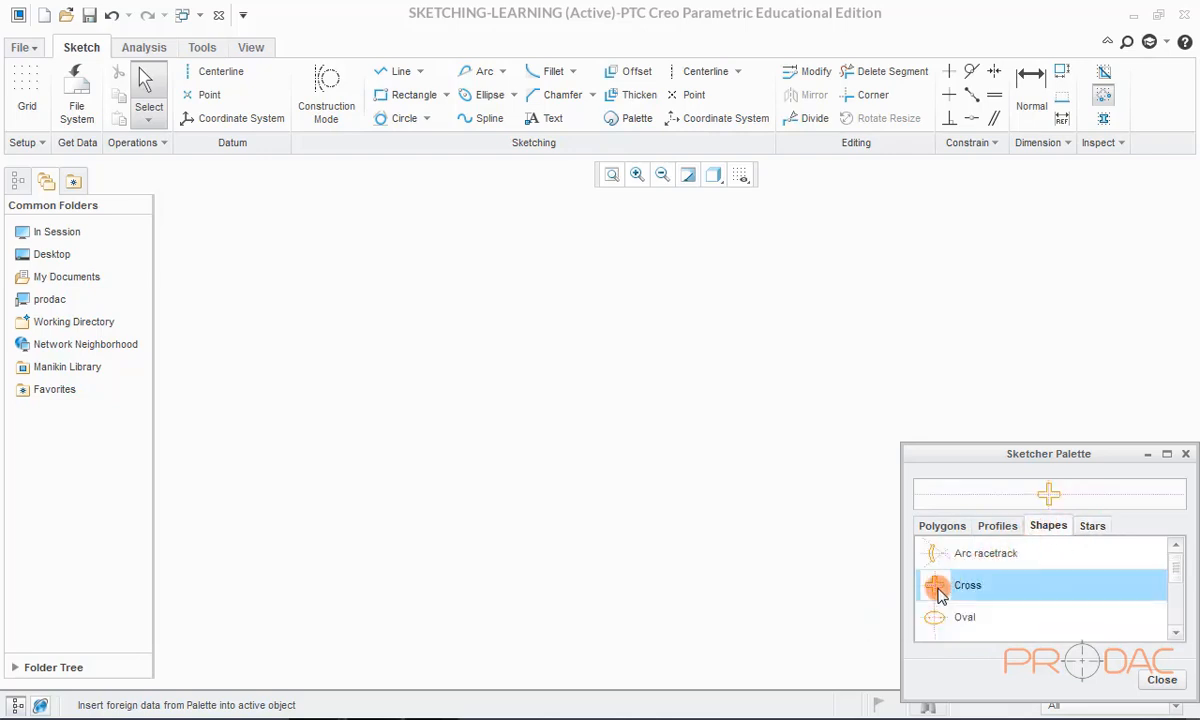
{"action": "double_click", "coordinate": [960, 588]}
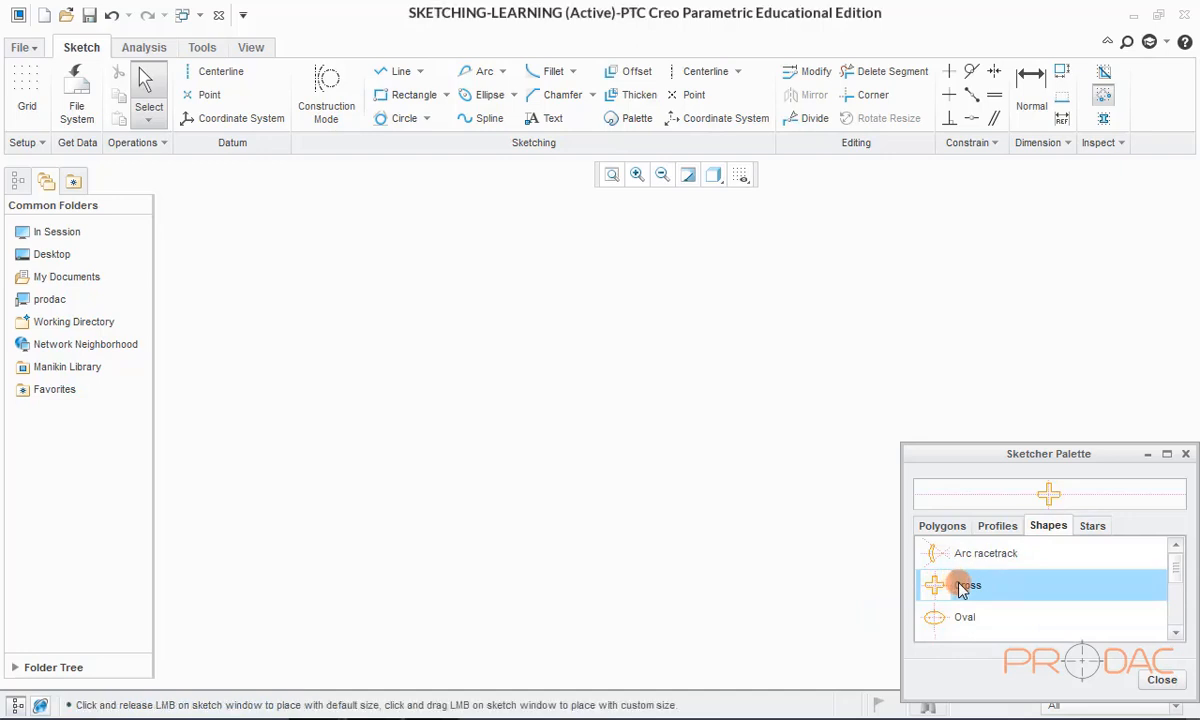
{"action": "left_click", "coordinate": [578, 376]}
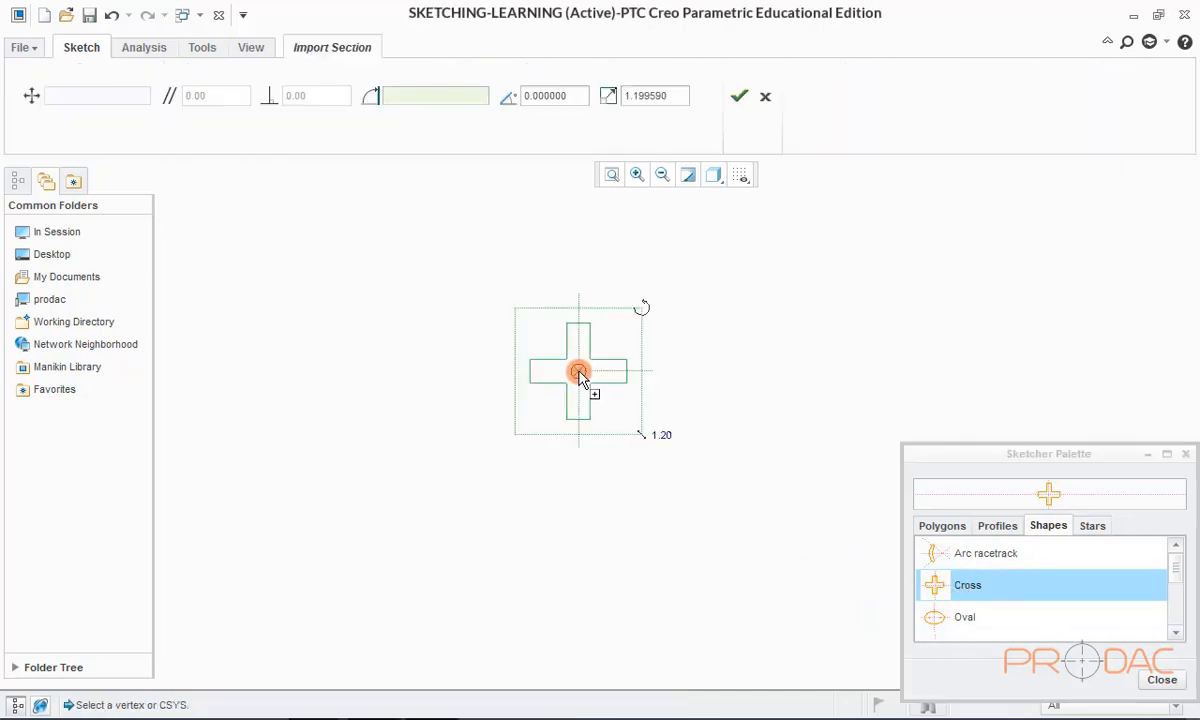
{"action": "mouse_move", "coordinate": [613, 390]}
{"action": "left_mouse_down"}
{"action": "mouse_move", "coordinate": [536, 321]}
{"action": "mouse_move", "coordinate": [588, 394]}
{"action": "left_mouse_up"}
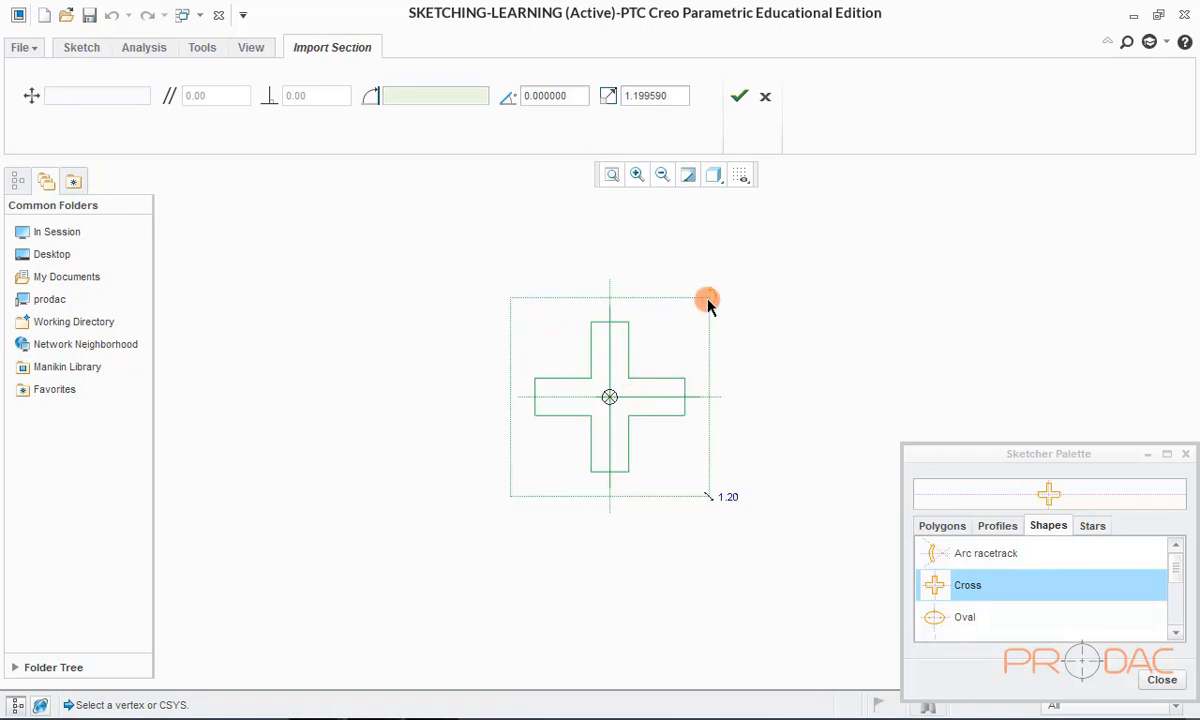
Step: Rotate the cross by 45 degrees, set its scaling factor to 1 and accept the imported section
{"action": "left_click_drag", "start_coordinate": [708, 298], "coordinate": [607, 302]}
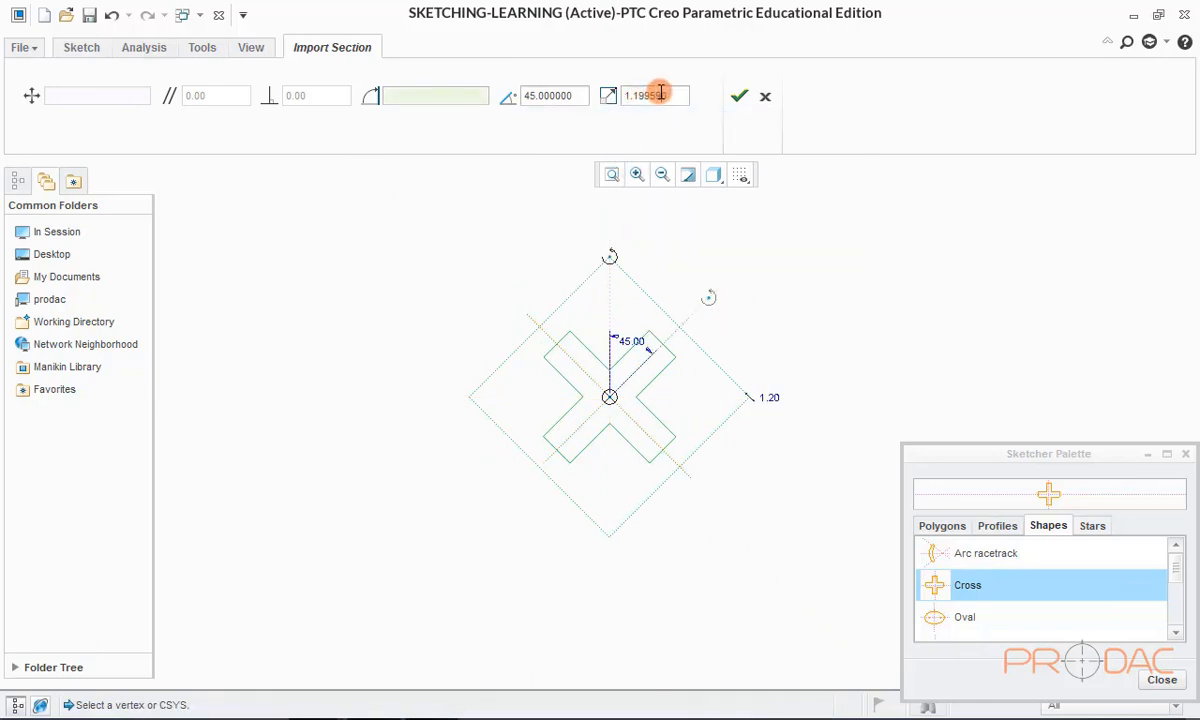
{"action": "key", "text": "Return"}
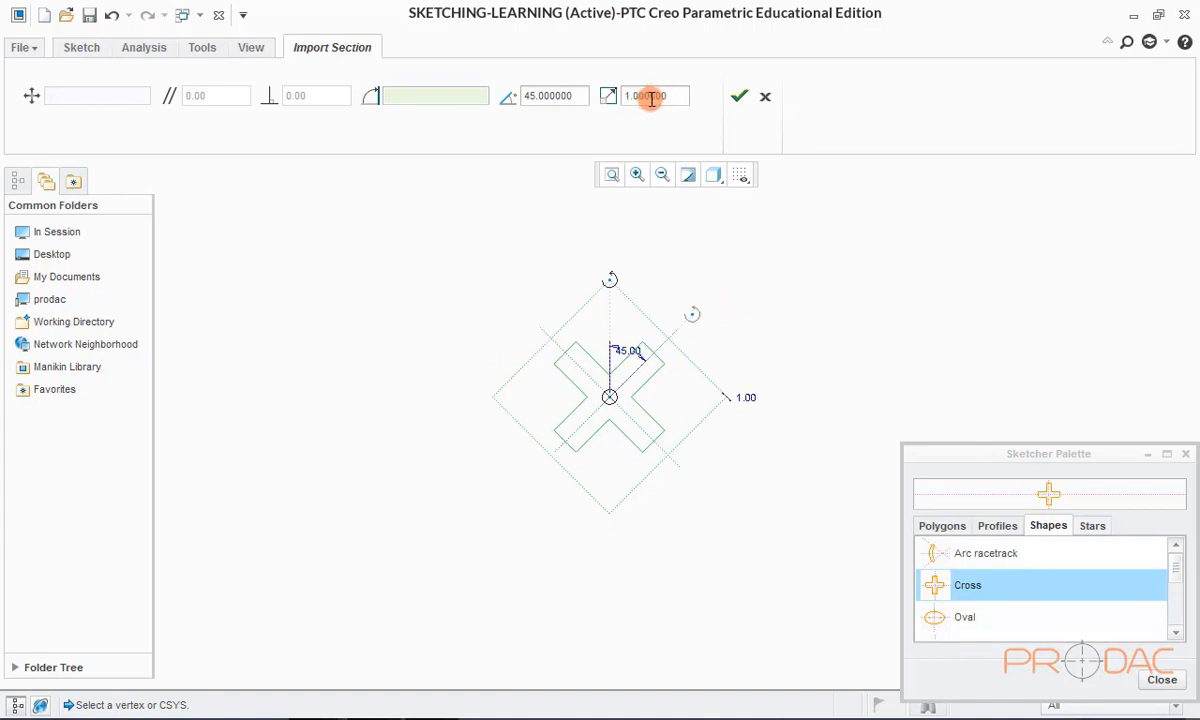
{"action": "left_click", "coordinate": [739, 96]}
{"action": "scroll", "coordinate": [480, 346], "scroll_direction": "up", "scroll_amount": 5}
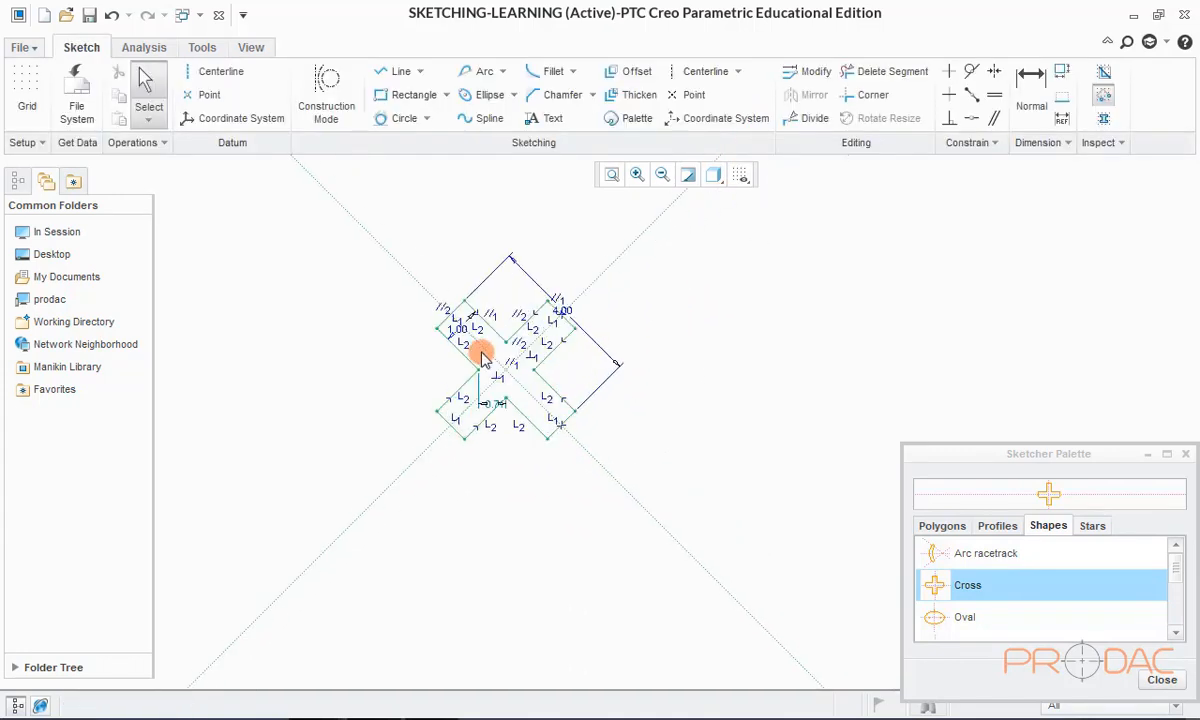
{"action": "scroll", "coordinate": [367, 338], "scroll_direction": "down", "scroll_amount": 5}
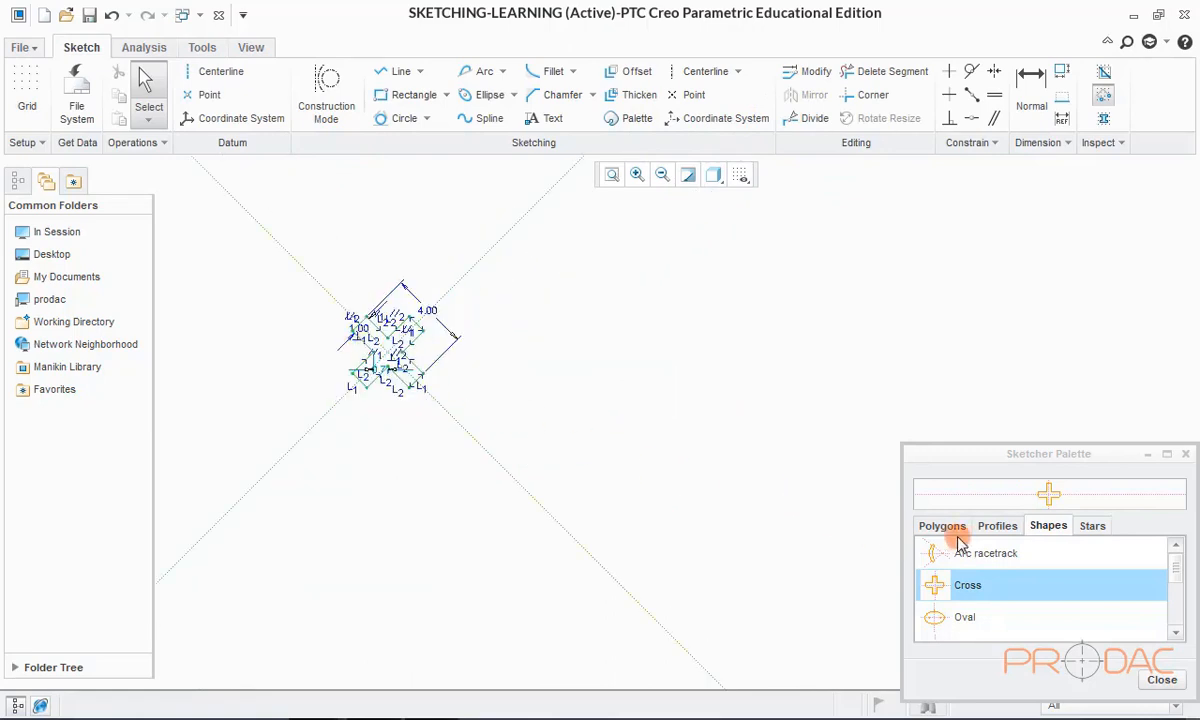
Step: Place a 6-Sided Hexagon from the palette's polygons in the empty area beside the cross
{"action": "left_click", "coordinate": [996, 528]}
{"action": "scroll", "coordinate": [970, 581], "scroll_direction": "down", "scroll_amount": 1}
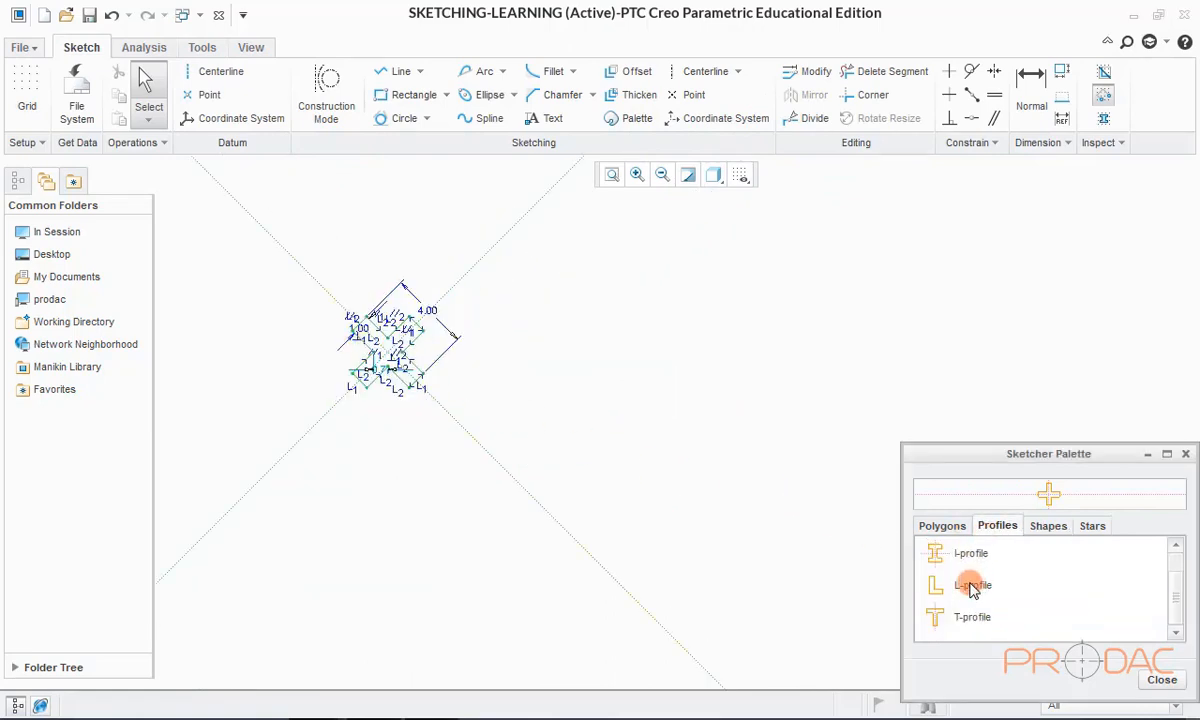
{"action": "scroll", "coordinate": [970, 581], "scroll_direction": "up", "scroll_amount": 1}
{"action": "left_click", "coordinate": [945, 530]}
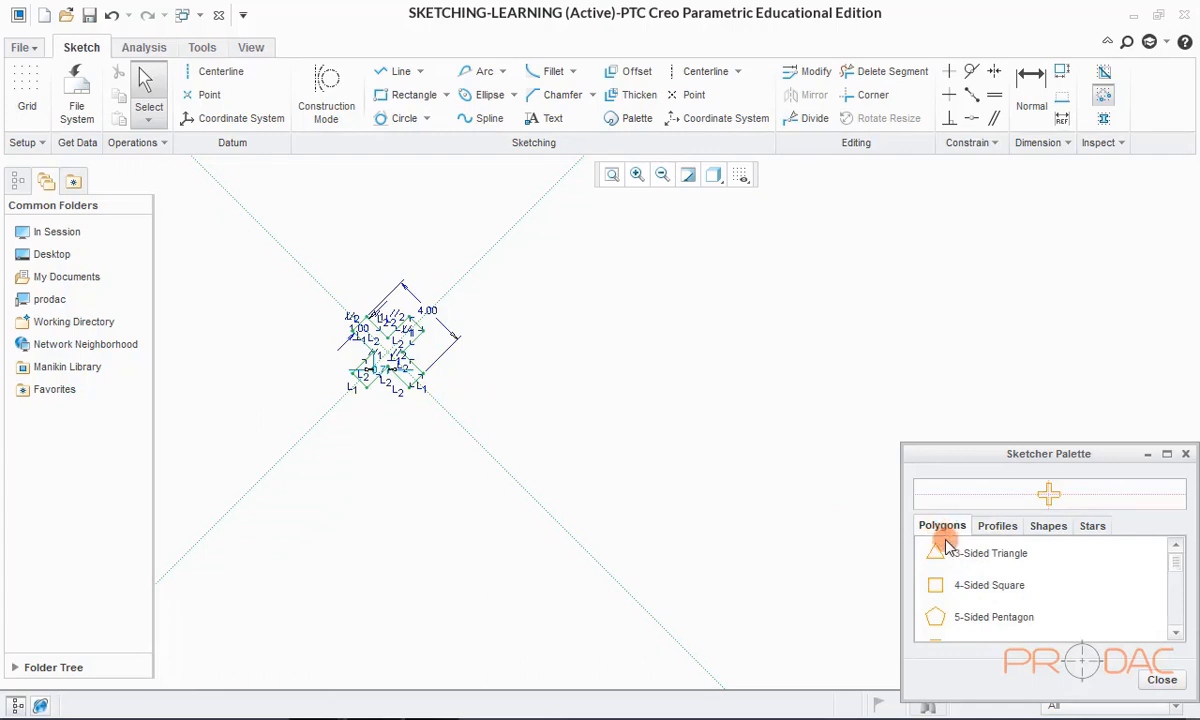
{"action": "scroll", "coordinate": [954, 580], "scroll_direction": "down", "scroll_amount": 6}
{"action": "scroll", "coordinate": [954, 578], "scroll_direction": "up", "scroll_amount": 3}
{"action": "left_click", "coordinate": [965, 566]}
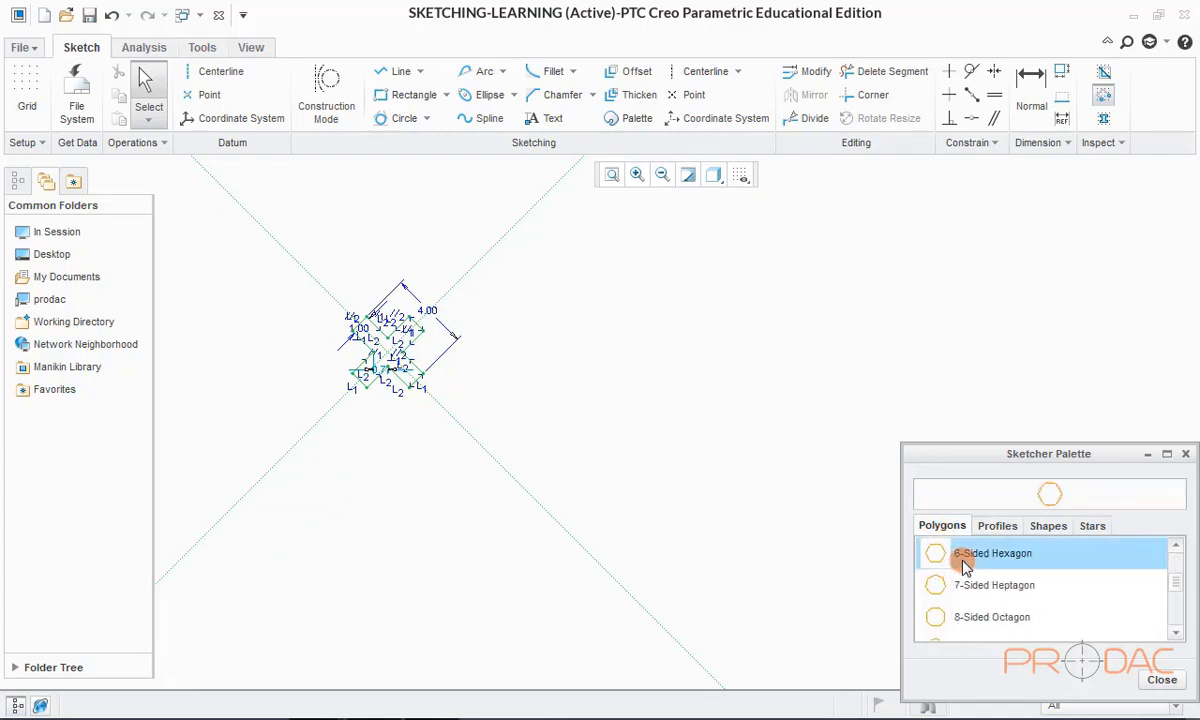
{"action": "left_click_drag", "start_coordinate": [965, 566], "coordinate": [715, 378]}
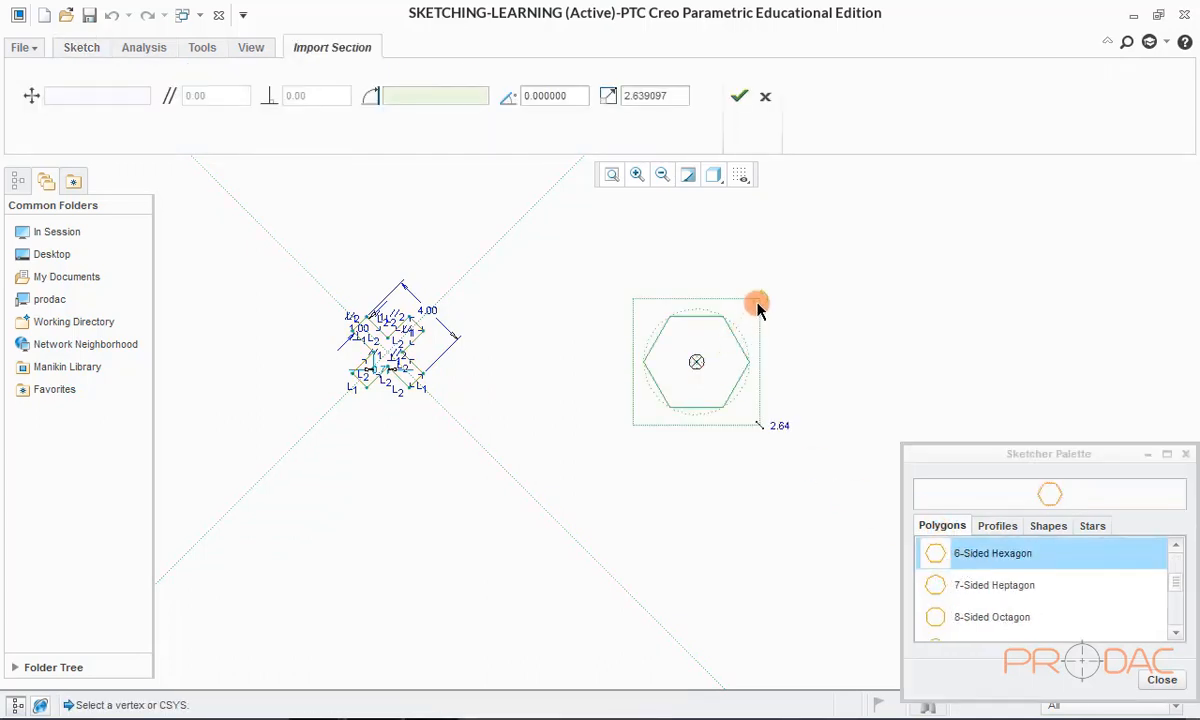
Step: Set the hexagon's scaling factor to 1 and its rotation angle to 45 degrees
{"action": "double_click", "coordinate": [651, 95]}
{"action": "type", "text": "1"}
{"action": "key", "text": "Return"}
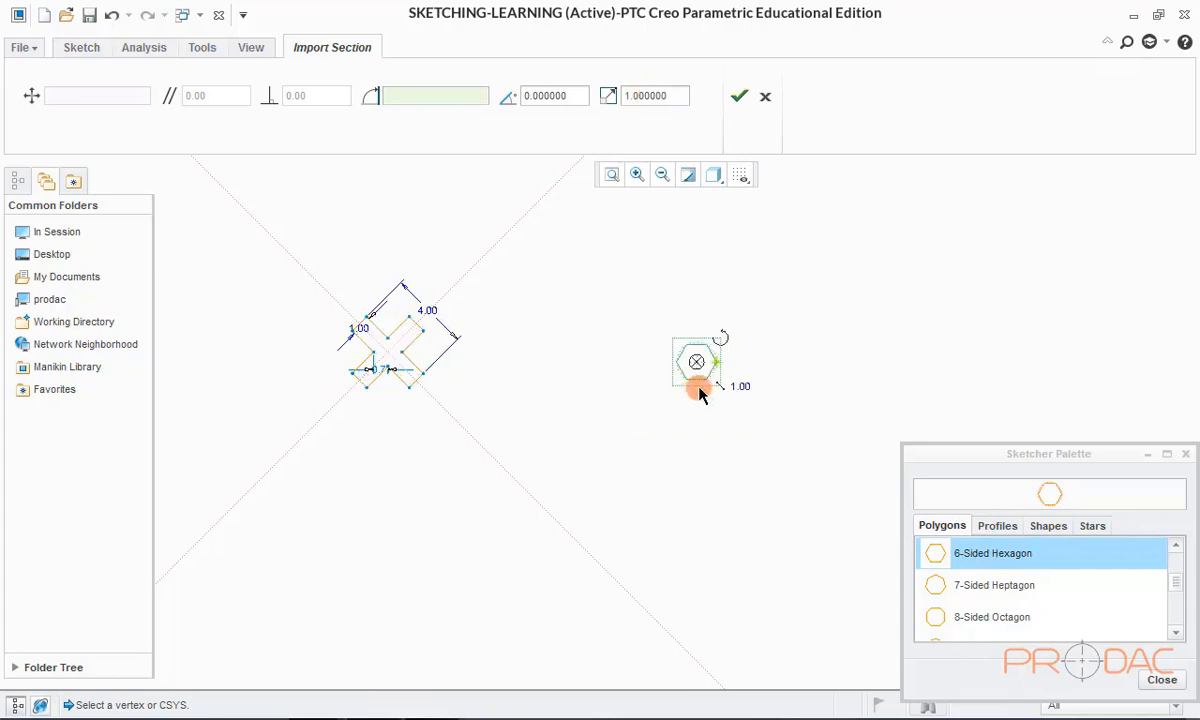
{"action": "scroll", "coordinate": [699, 391], "scroll_direction": "up", "scroll_amount": 4}
{"action": "left_click_drag", "start_coordinate": [716, 317], "coordinate": [651, 316]}
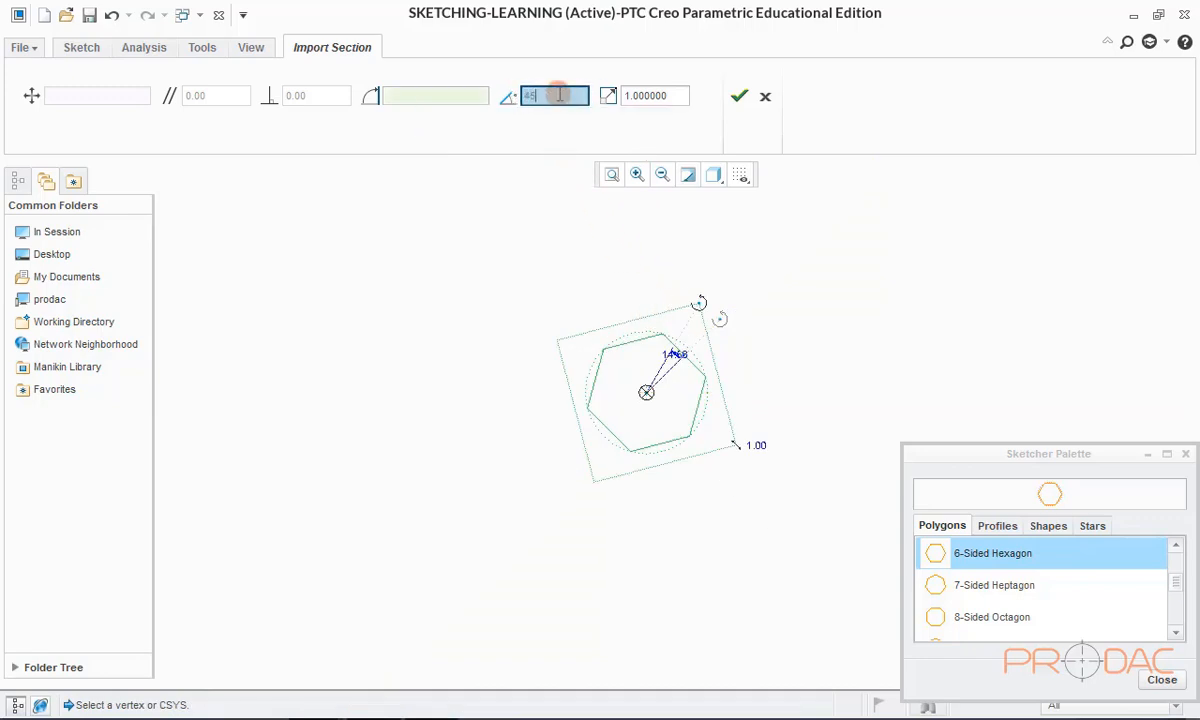
{"action": "key", "text": "Return"}
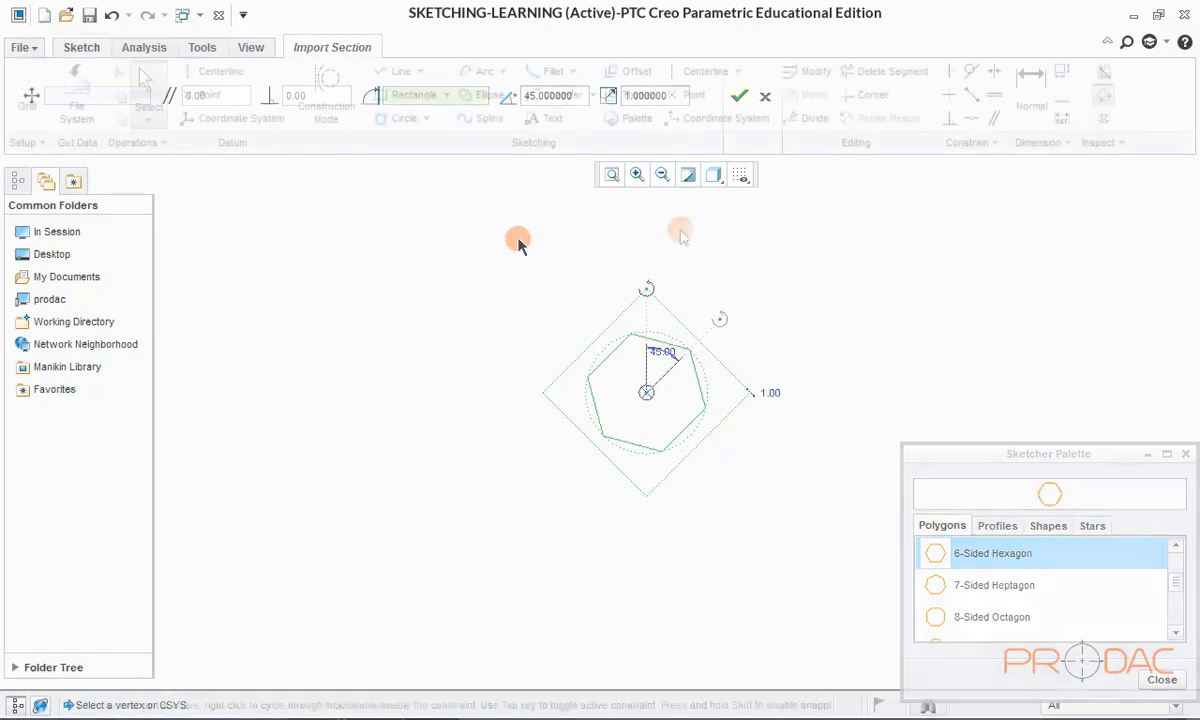